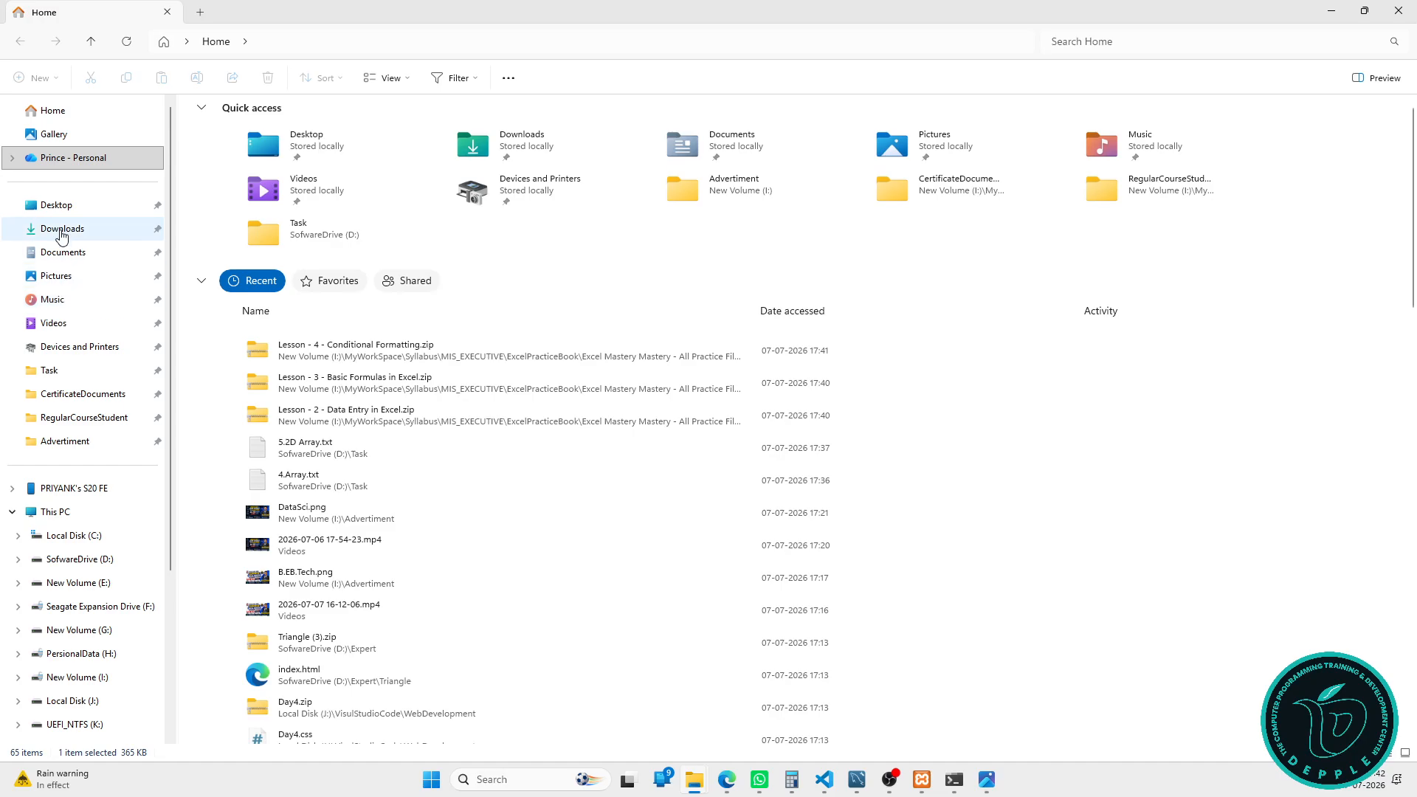
Step: Open the workbook Mydata06072026.xlsx from the MIS folder inside Downloads
{"action": "left_click", "coordinate": [68, 230]}
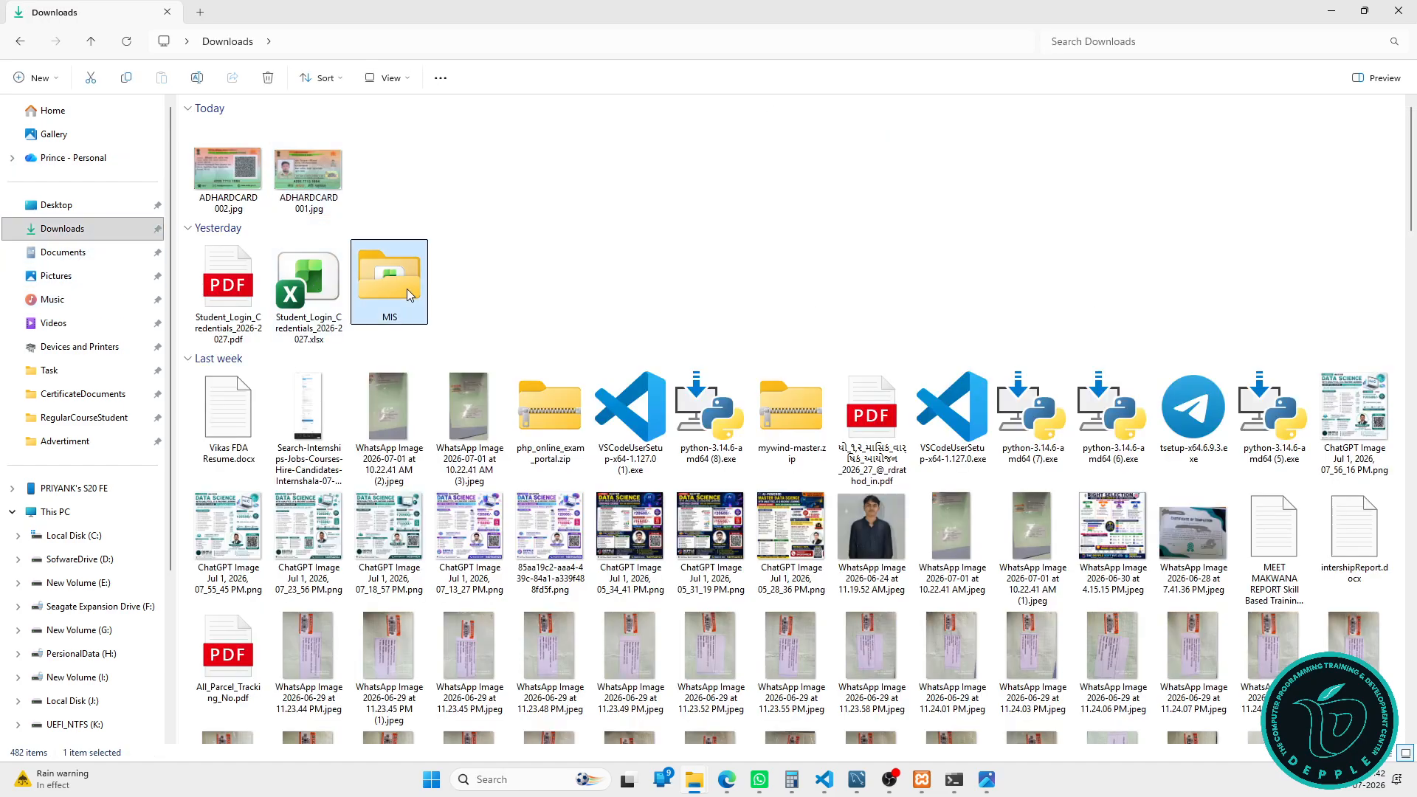
{"action": "double_click", "coordinate": [406, 289]}
{"action": "left_click", "coordinate": [262, 151]}
{"action": "double_click", "coordinate": [262, 151]}
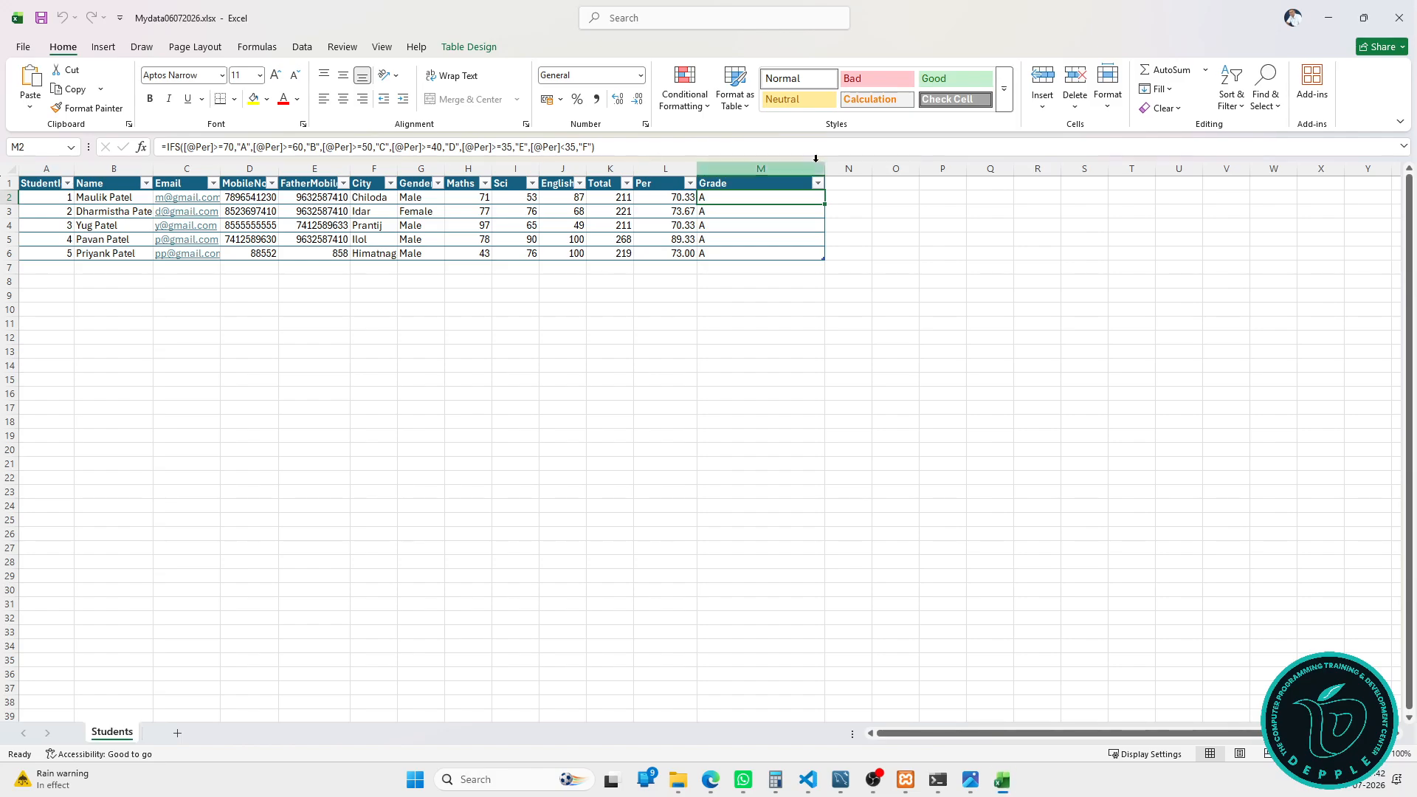
Step: Enter the label Math_MaxMarks in G12, widening columns F and G to fit it
{"action": "scroll", "coordinate": [578, 262], "scroll_direction": "up", "scroll_amount": 4}
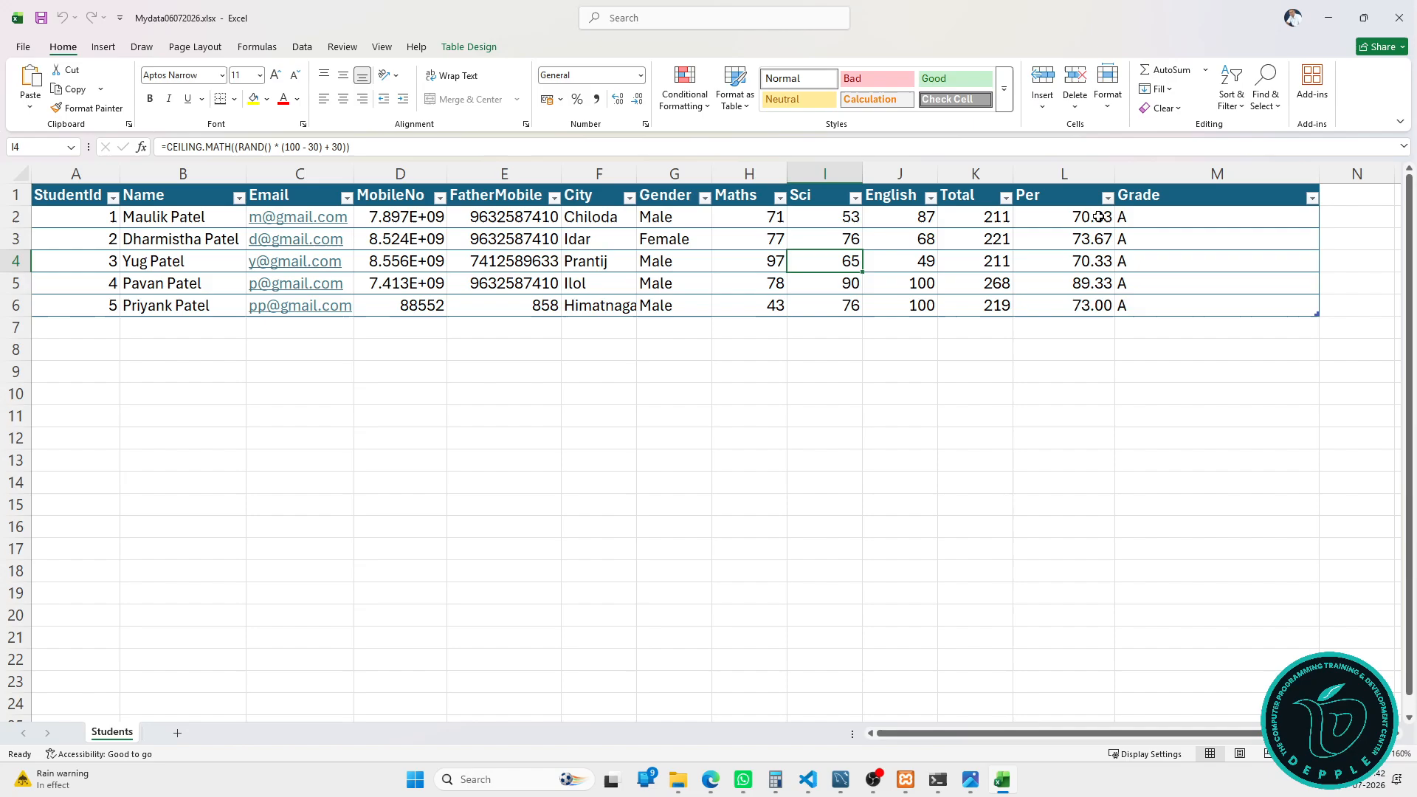
{"action": "left_click", "coordinate": [587, 443]}
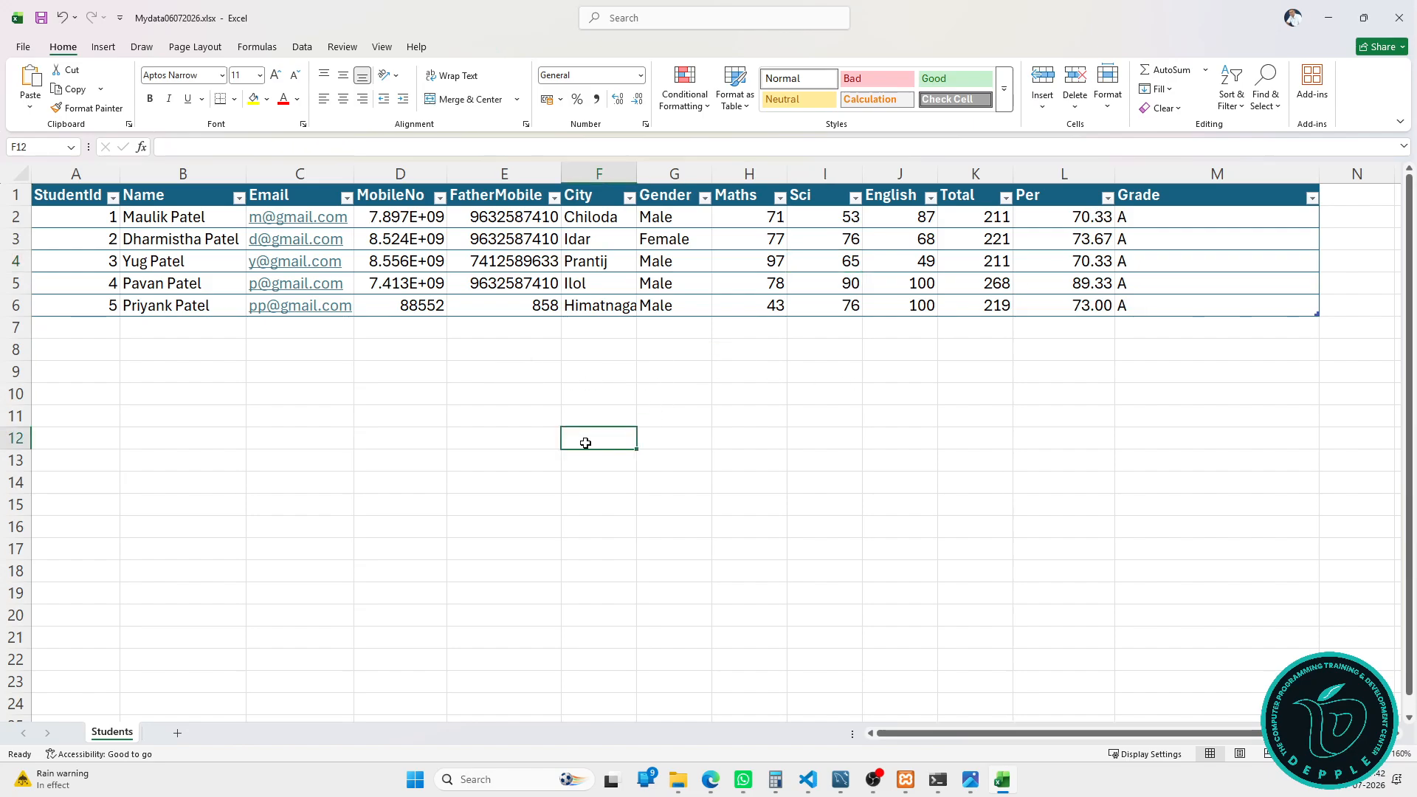
{"action": "type", "text": "Math"}
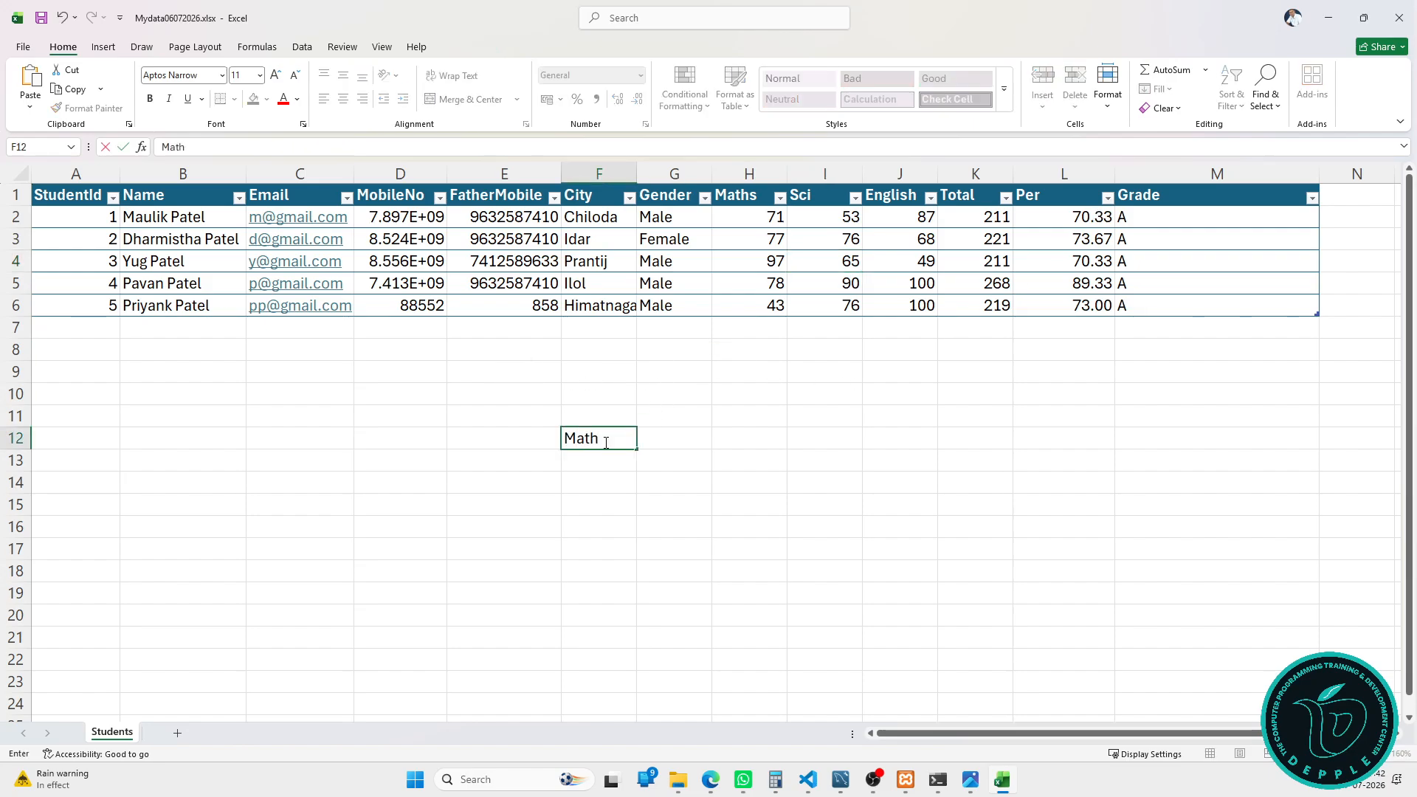
{"action": "type", "text": "_MaxMarks"}
{"action": "key", "text": "Tab"}
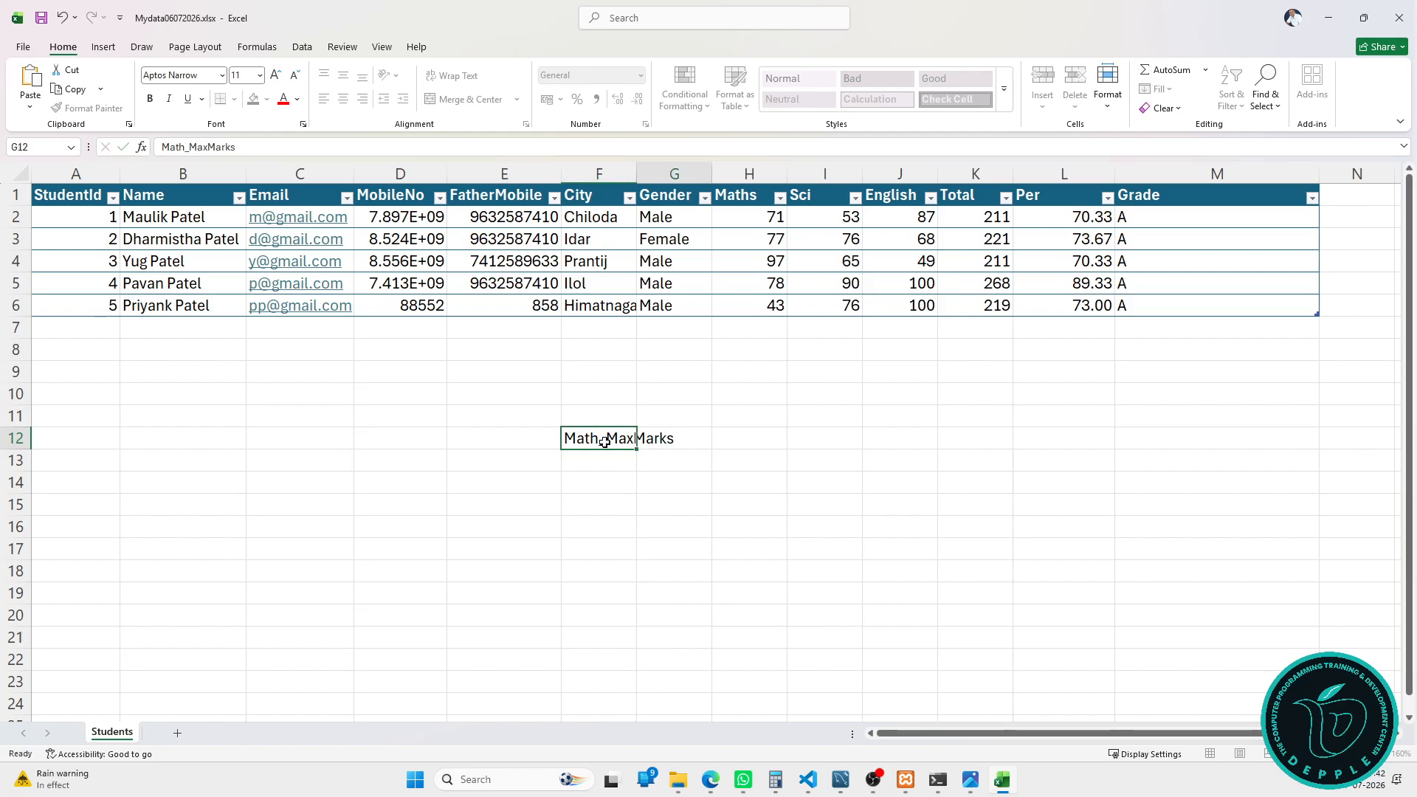
{"action": "left_click_drag", "start_coordinate": [712, 173], "coordinate": [756, 174]}
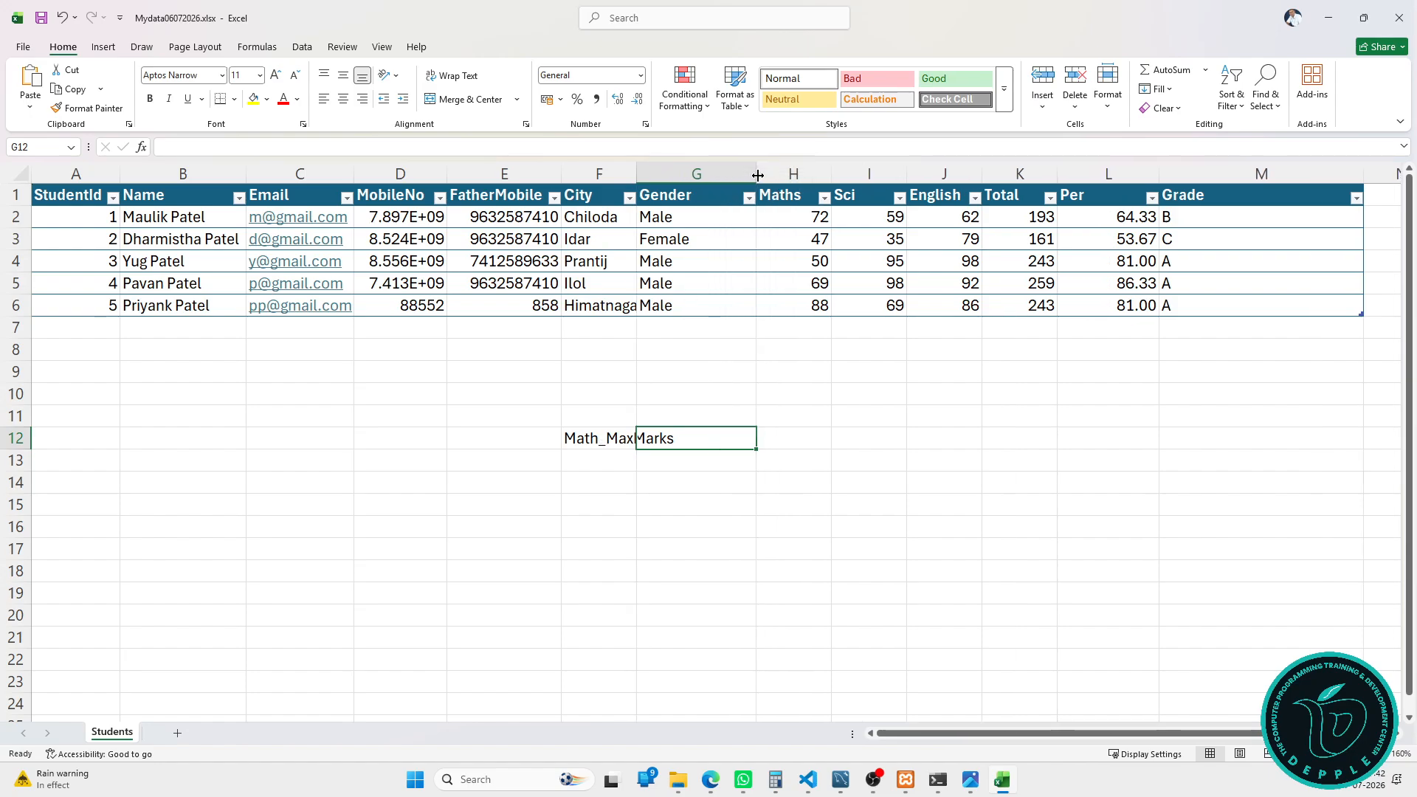
{"action": "double_click", "coordinate": [636, 173]}
{"action": "left_click", "coordinate": [594, 435]}
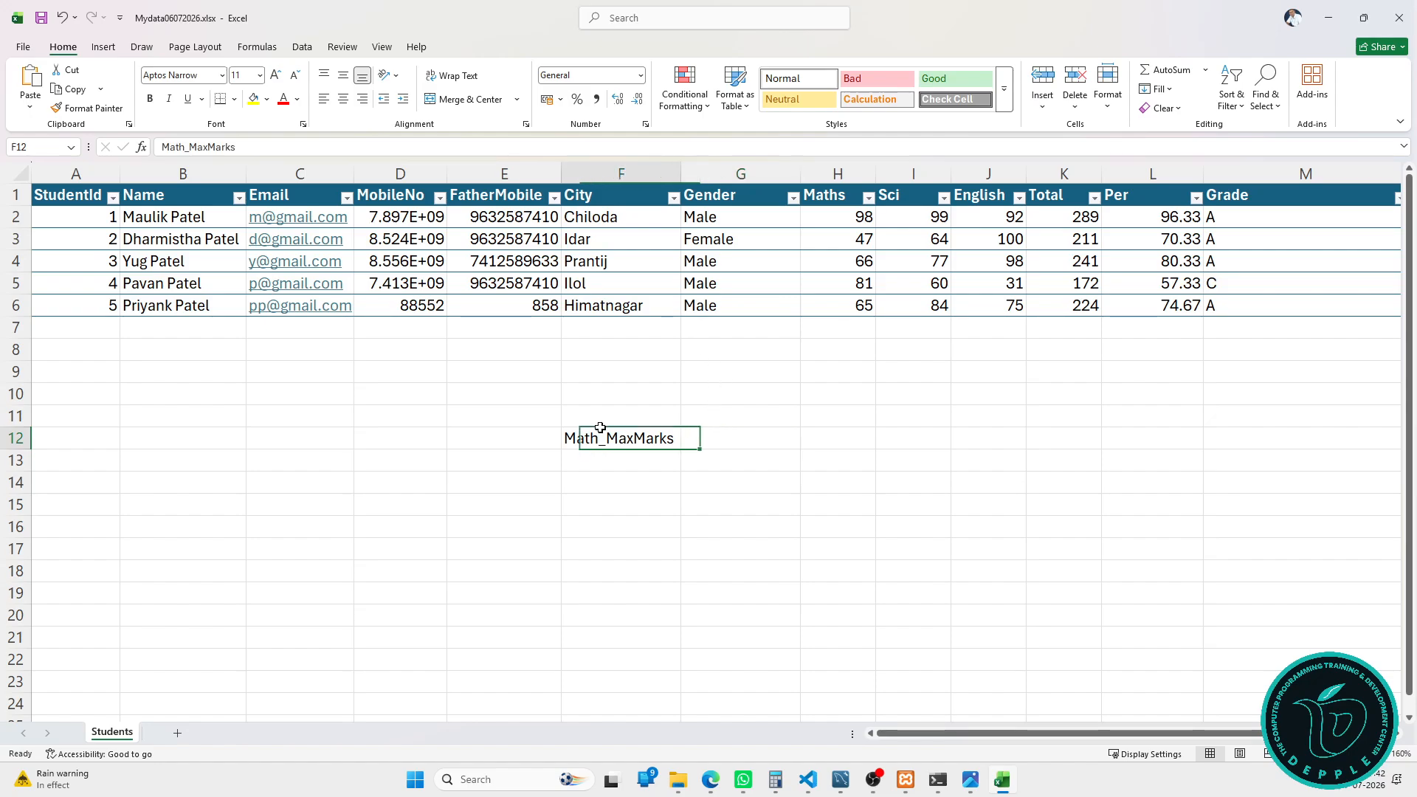
{"action": "key", "text": "ctrl+c"}
{"action": "left_click", "coordinate": [737, 439]}
{"action": "key", "text": "Return"}
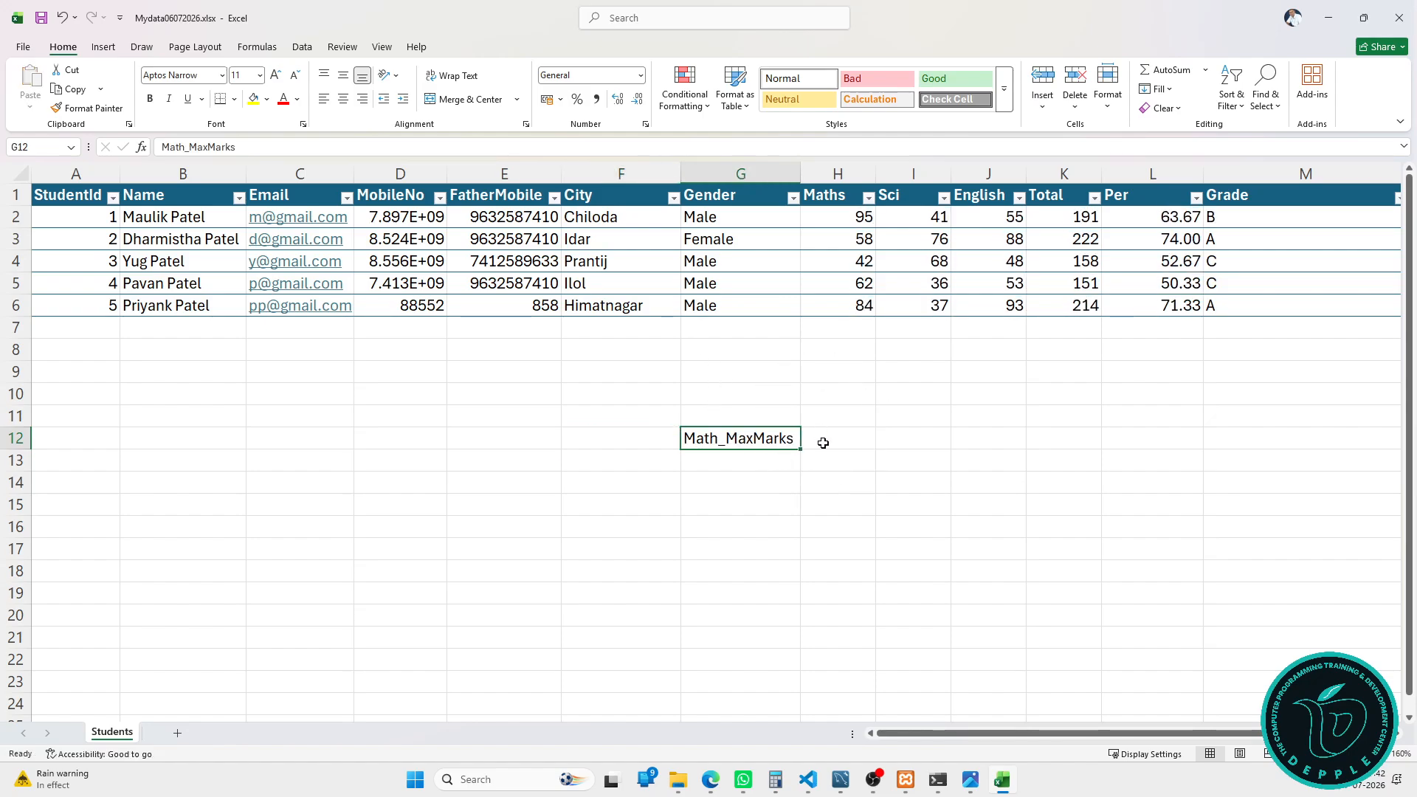
Step: In H12, enter =MAX(StudentTbl[Maths]) to show the highest Maths mark, 80
{"action": "left_click", "coordinate": [823, 443]}
{"action": "type", "text": "=max"}
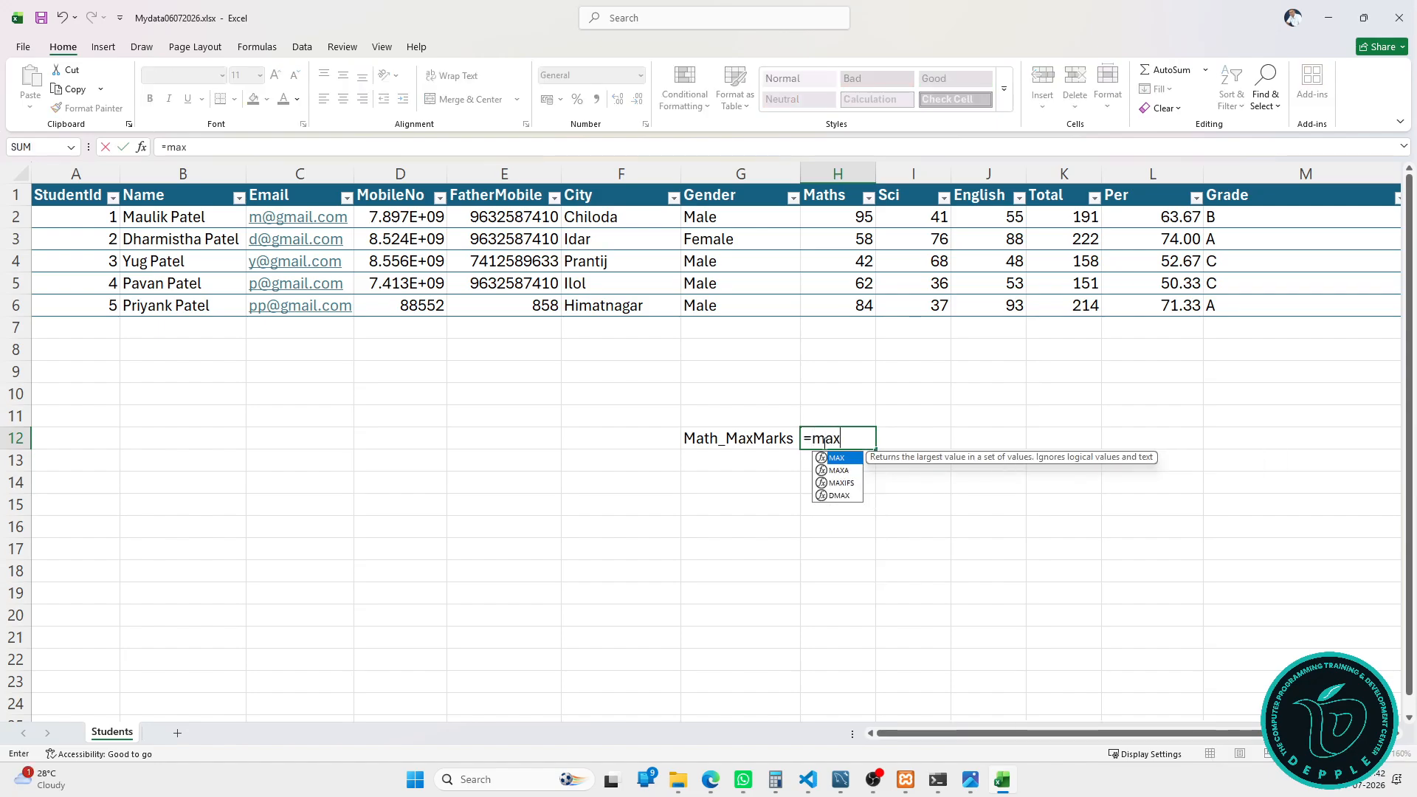
{"action": "key", "text": "Tab"}
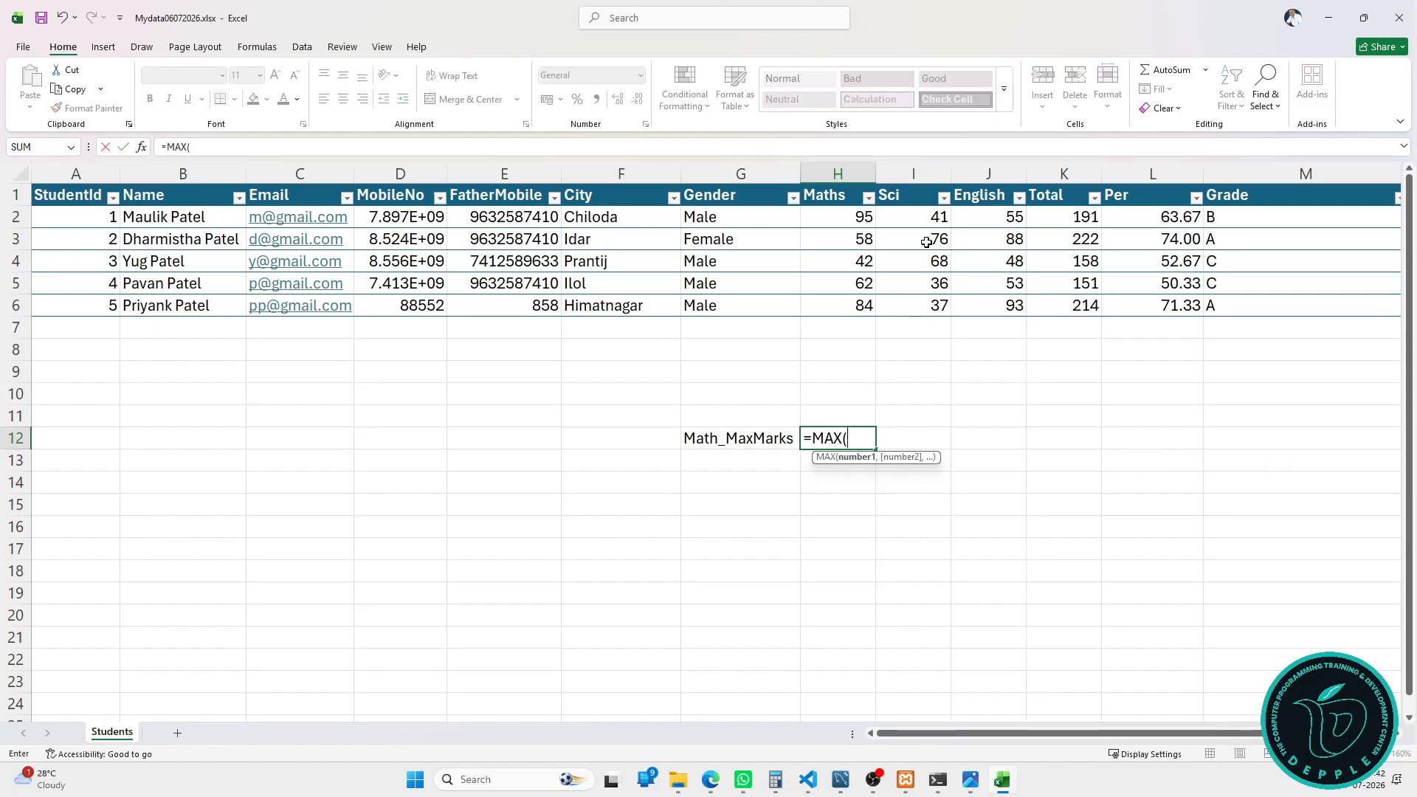
{"action": "left_click", "coordinate": [846, 186]}
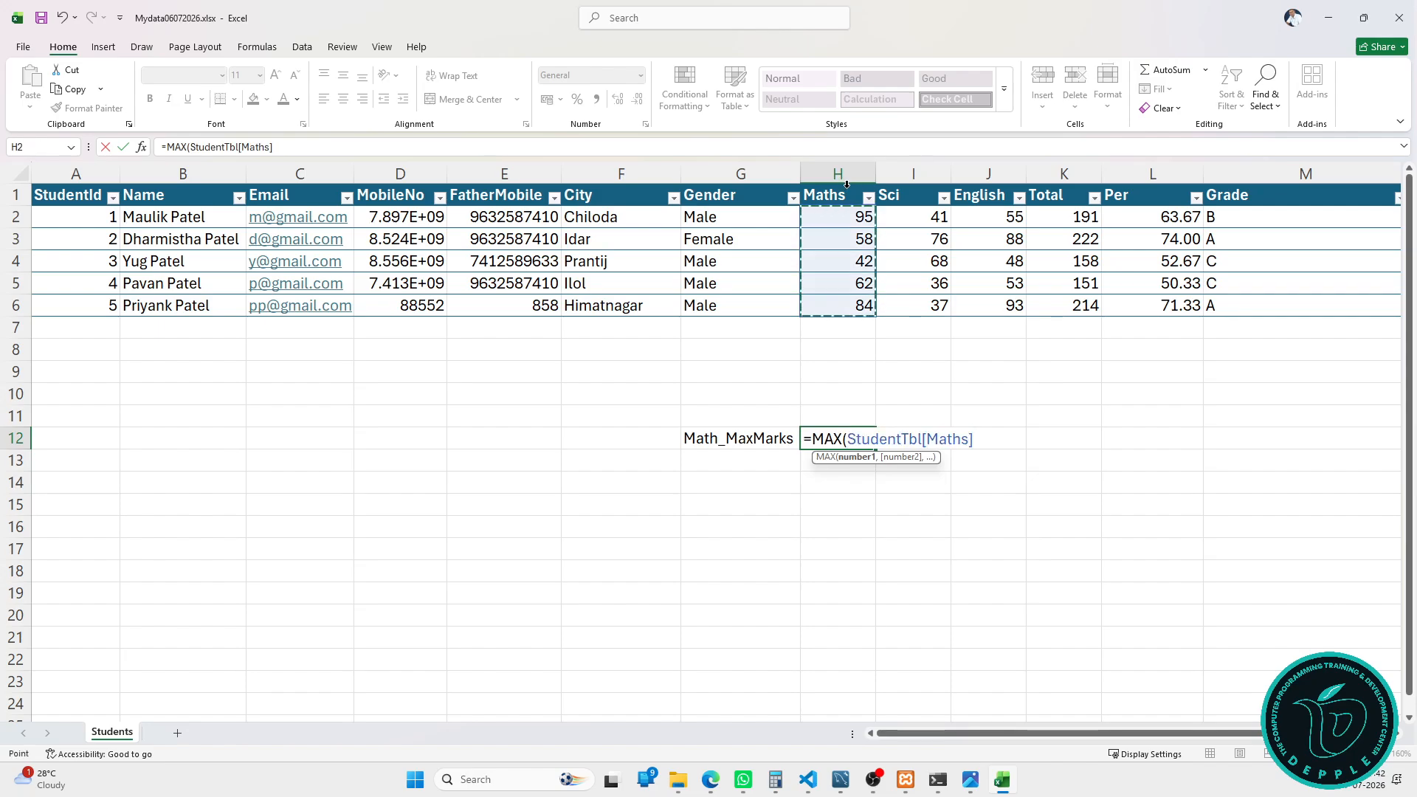
{"action": "key", "text": "Return"}
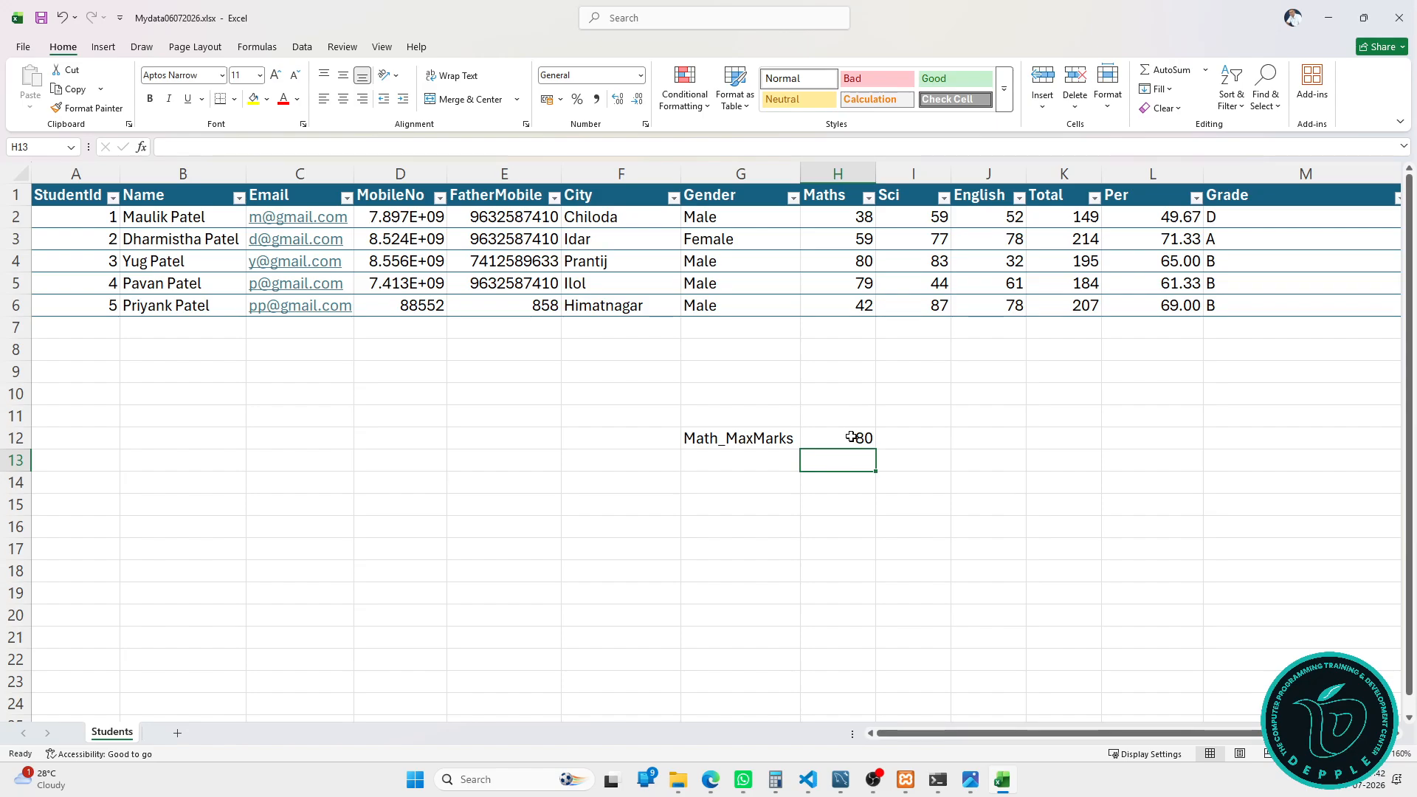
{"action": "left_click", "coordinate": [752, 462]}
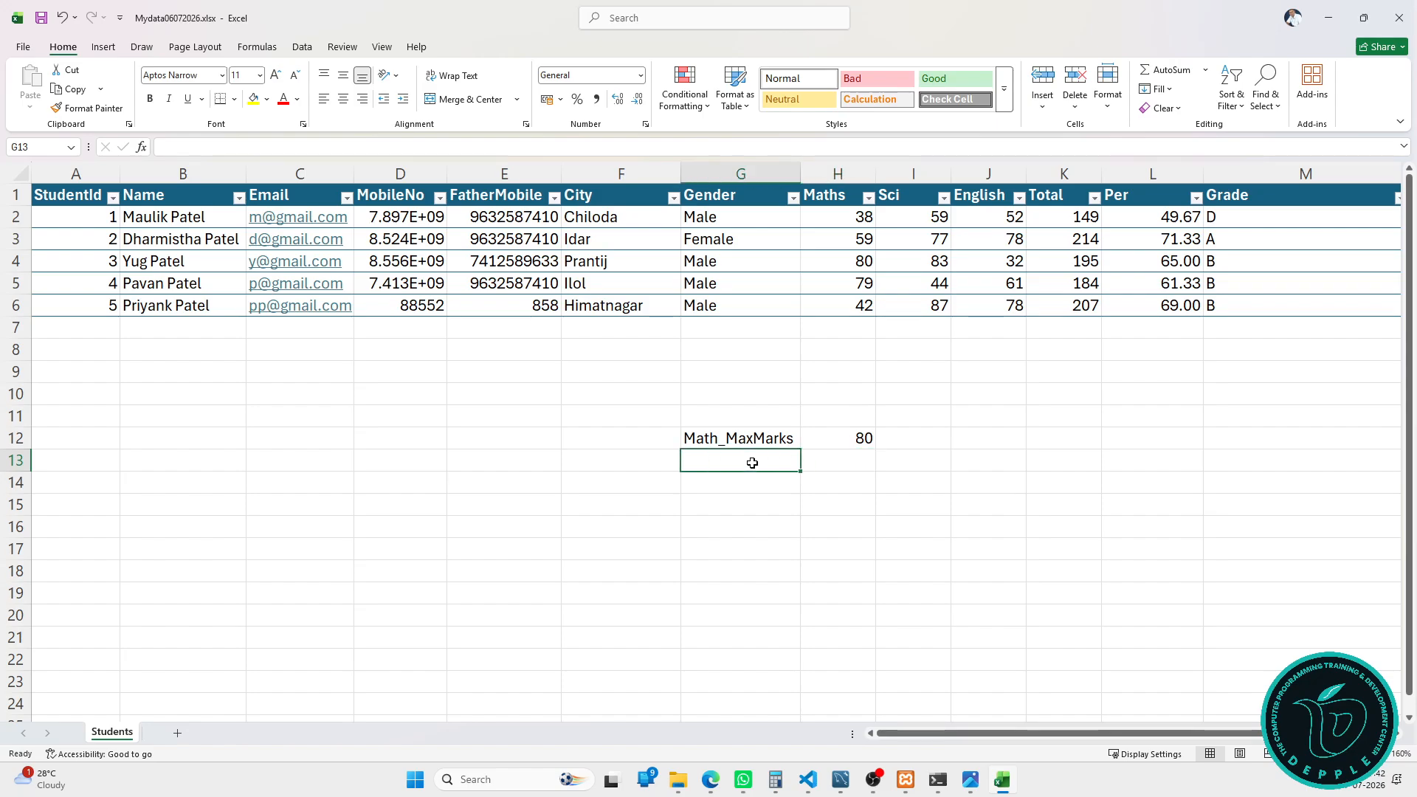
Step: Add the Math_MinMarks label in G13 and =MIN(StudentTbl[Maths]) in H13
{"action": "type", "text": "Math_"}
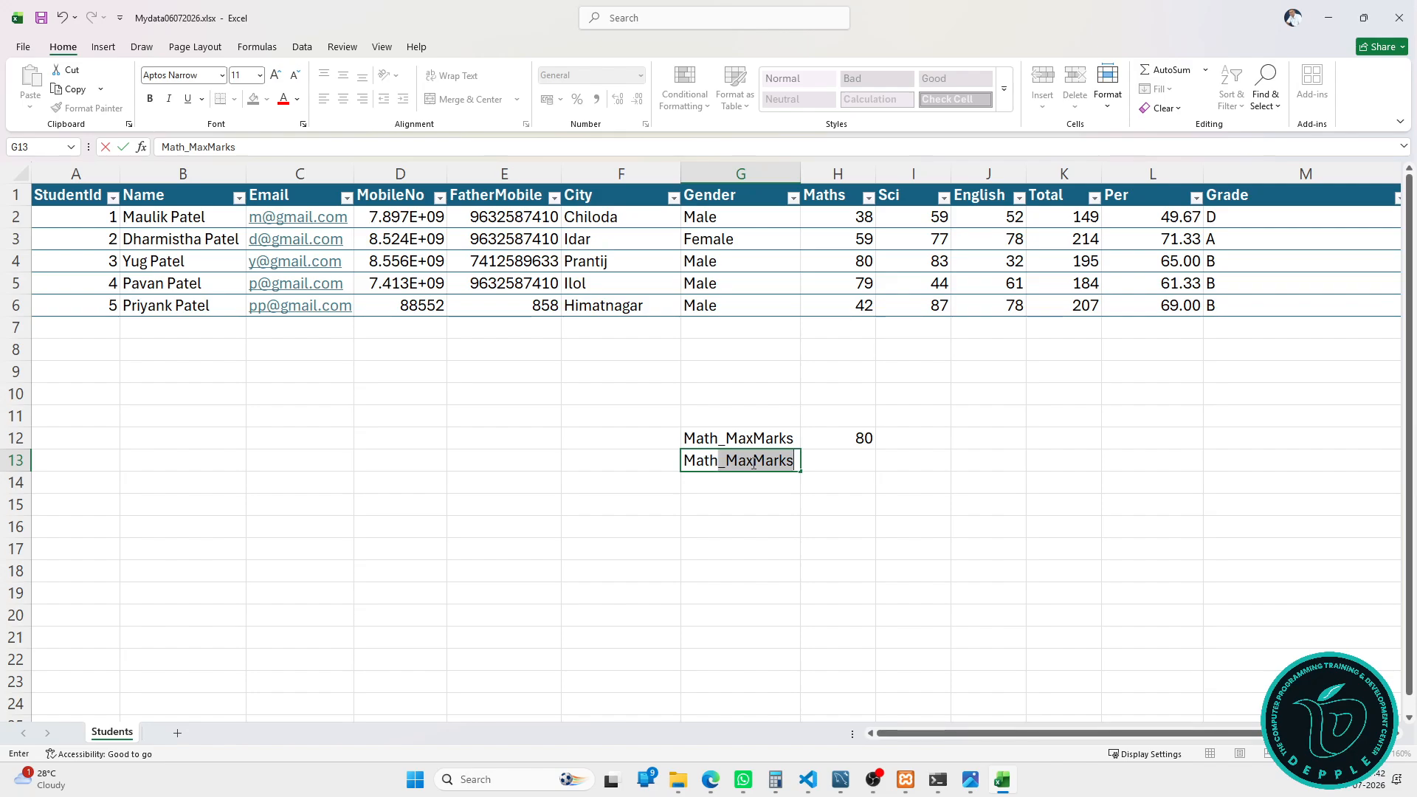
{"action": "type", "text": "Min"}
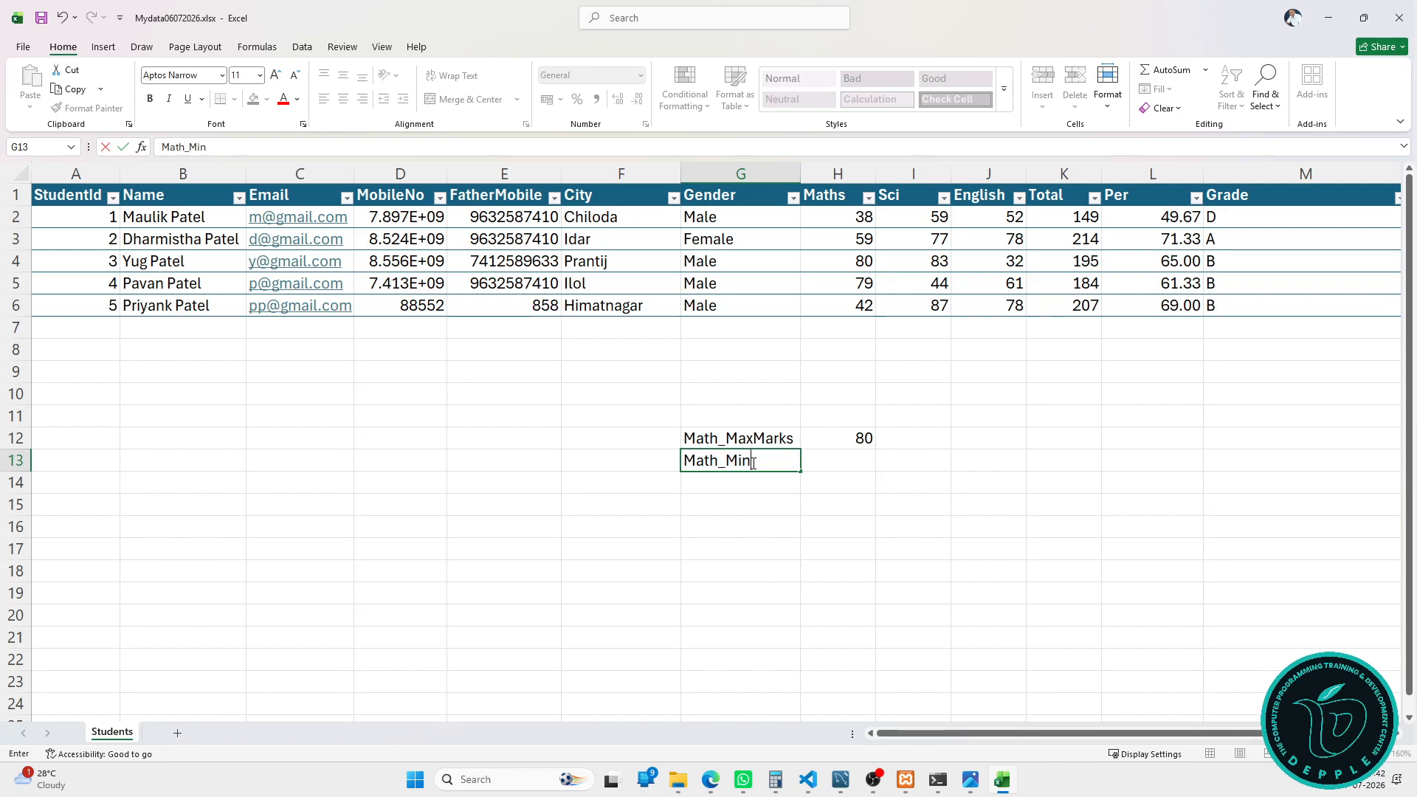
{"action": "type", "text": "Marks"}
{"action": "key", "text": "Tab"}
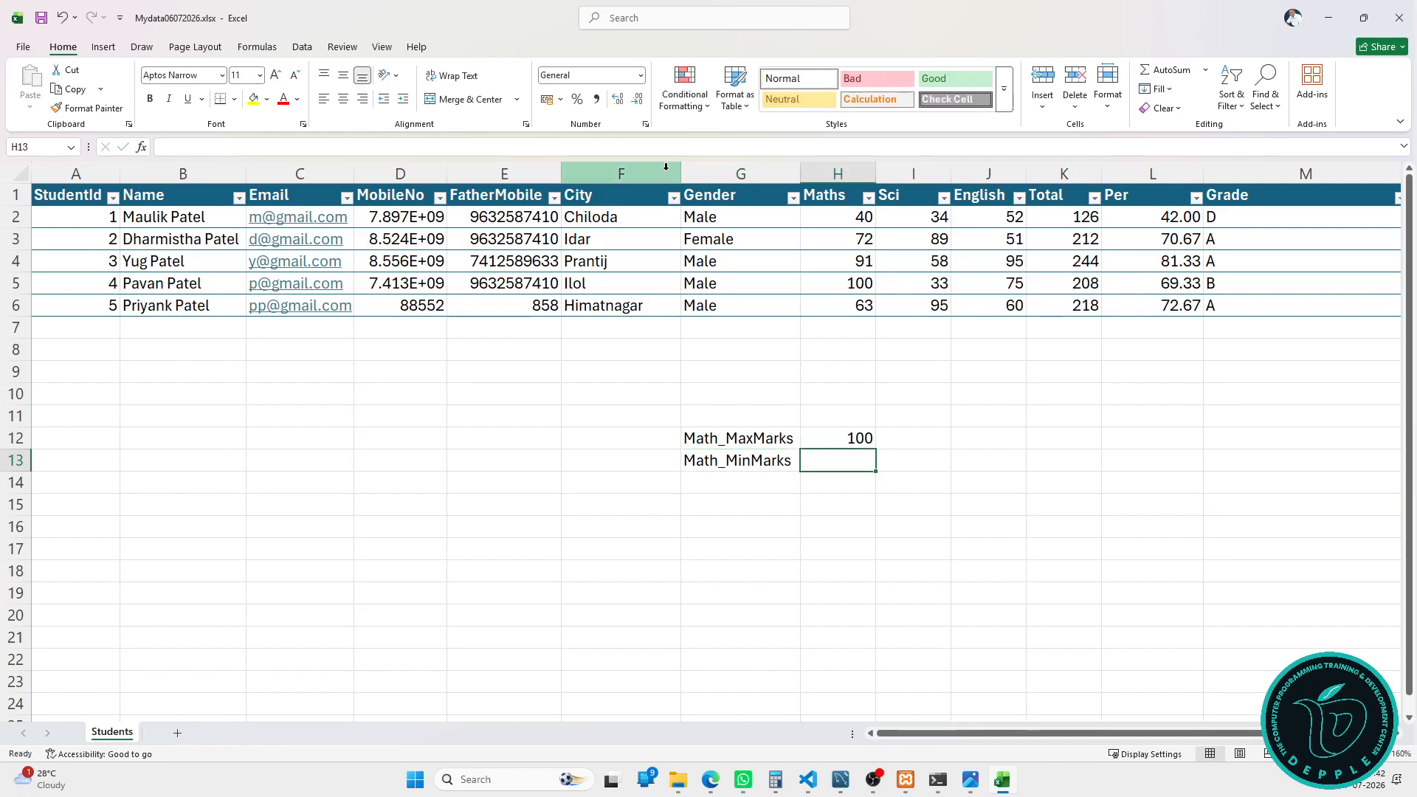
{"action": "left_click", "coordinate": [611, 144]}
{"action": "type", "text": "=,m"}
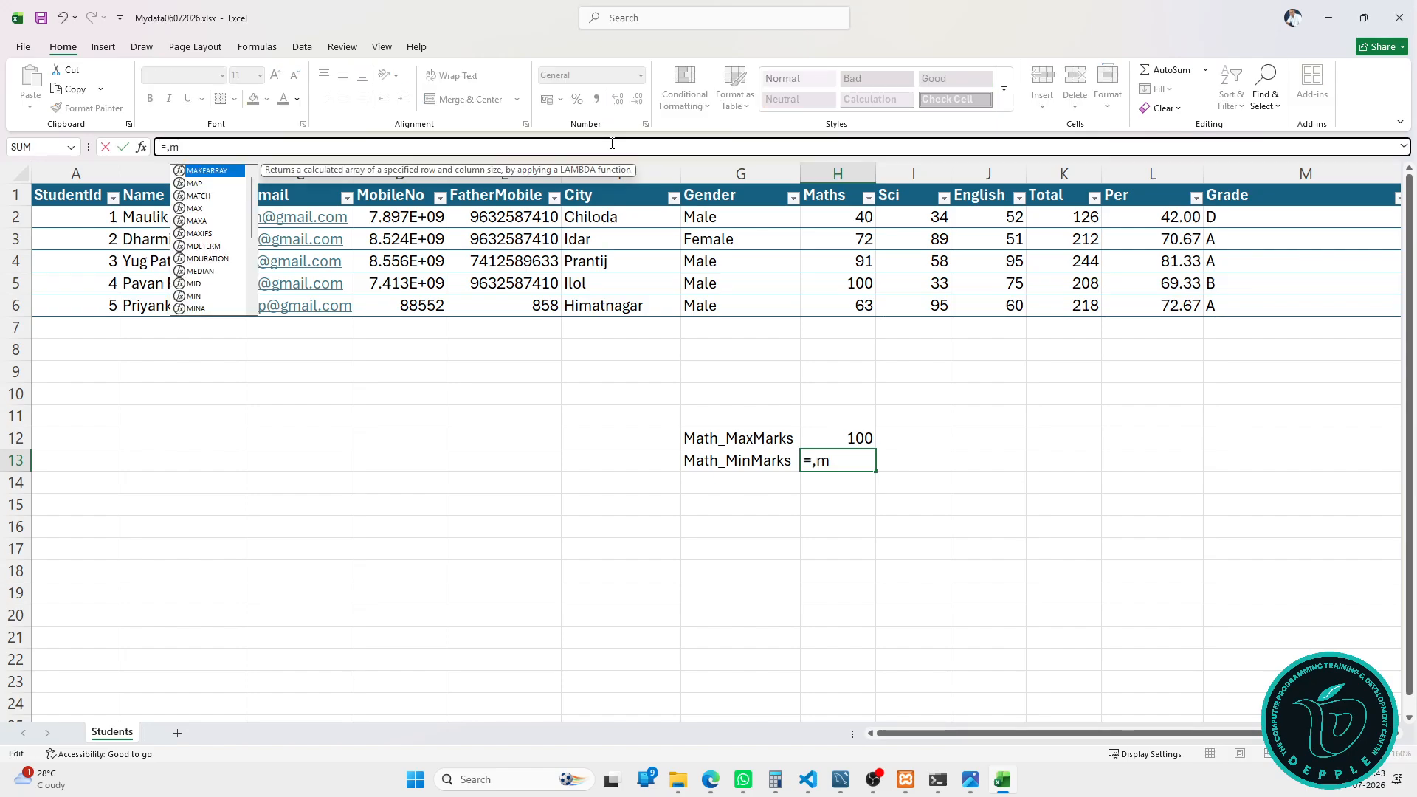
{"action": "key", "text": "BackSpace"}
{"action": "key", "text": "BackSpace"}
{"action": "type", "text": "min"}
{"action": "key", "text": "Tab"}
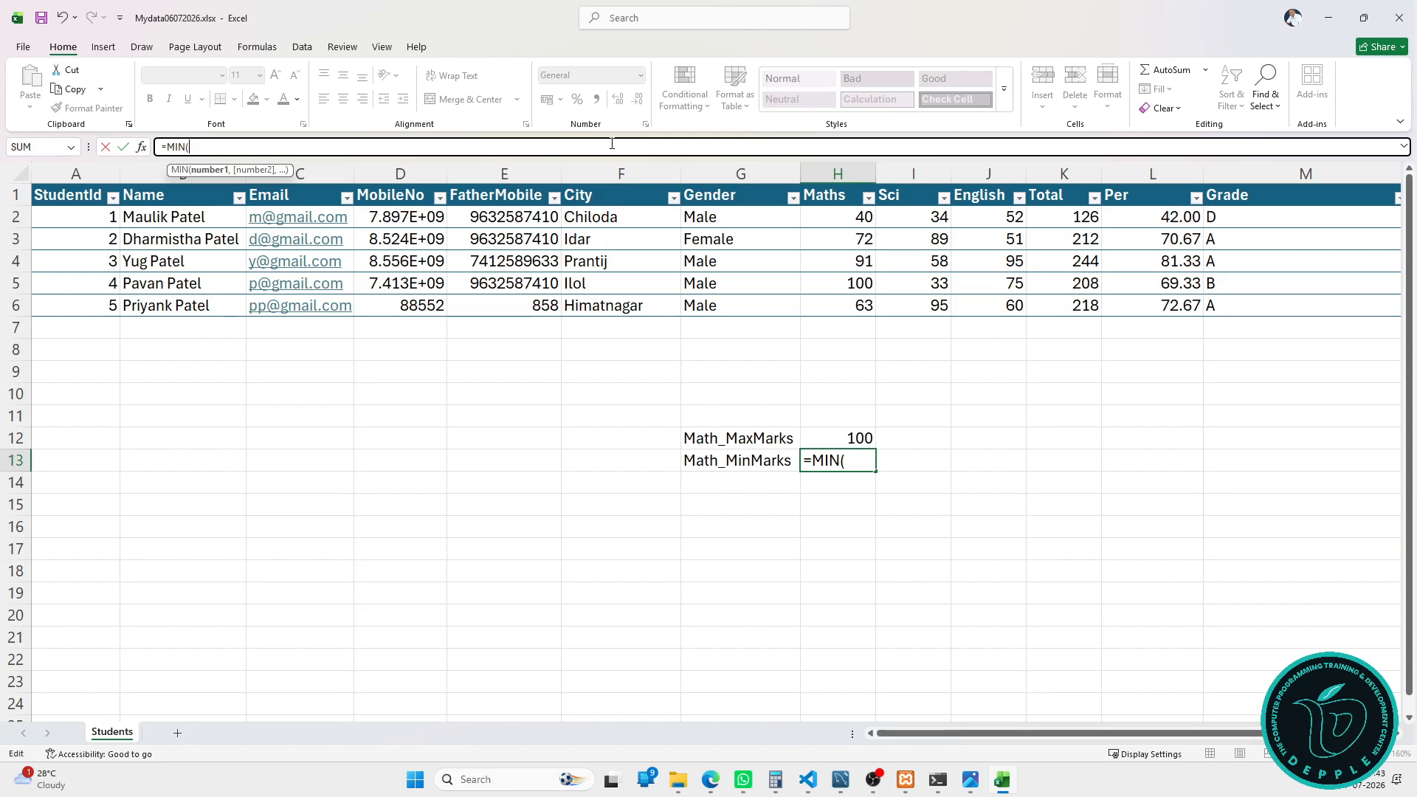
{"action": "left_click", "coordinate": [834, 184]}
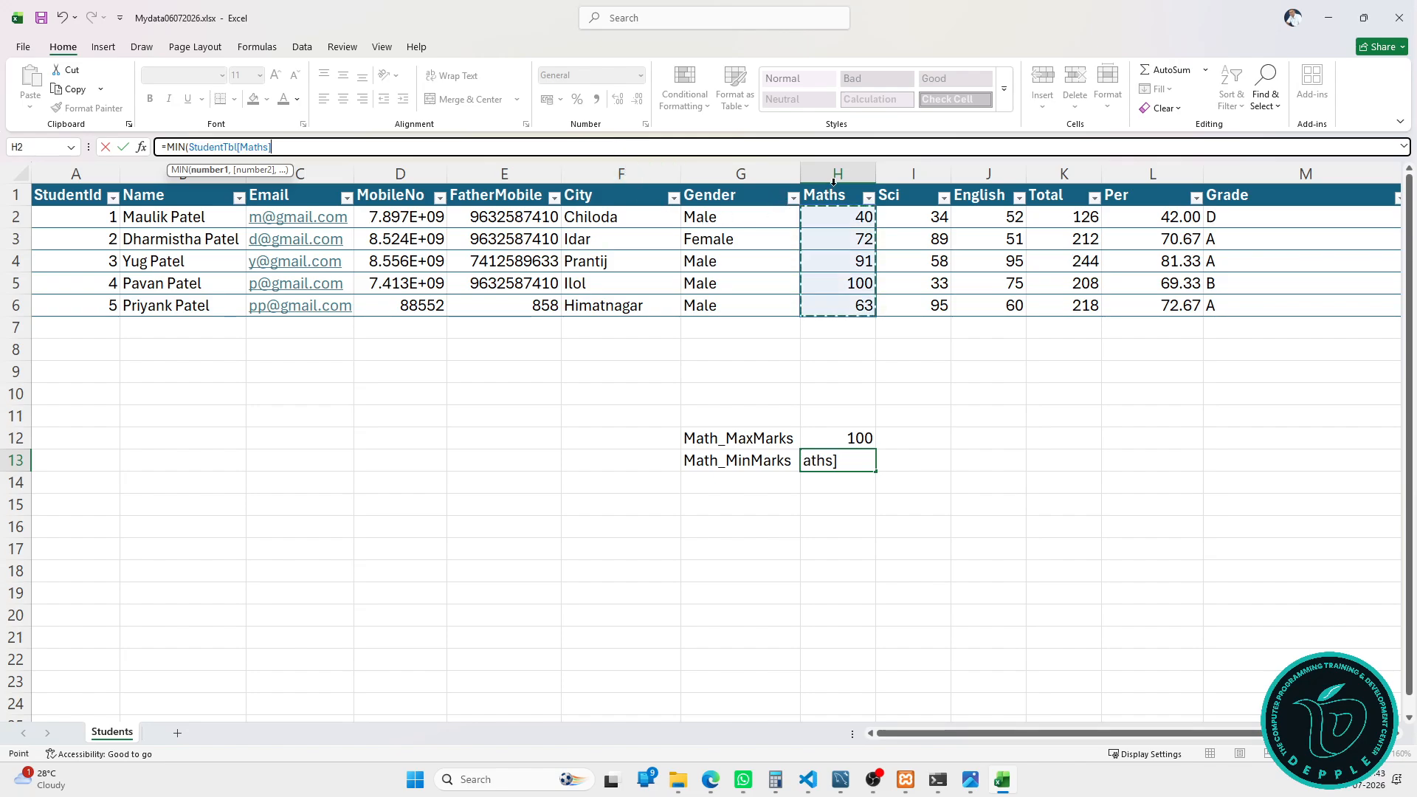
{"action": "key", "text": "Return"}
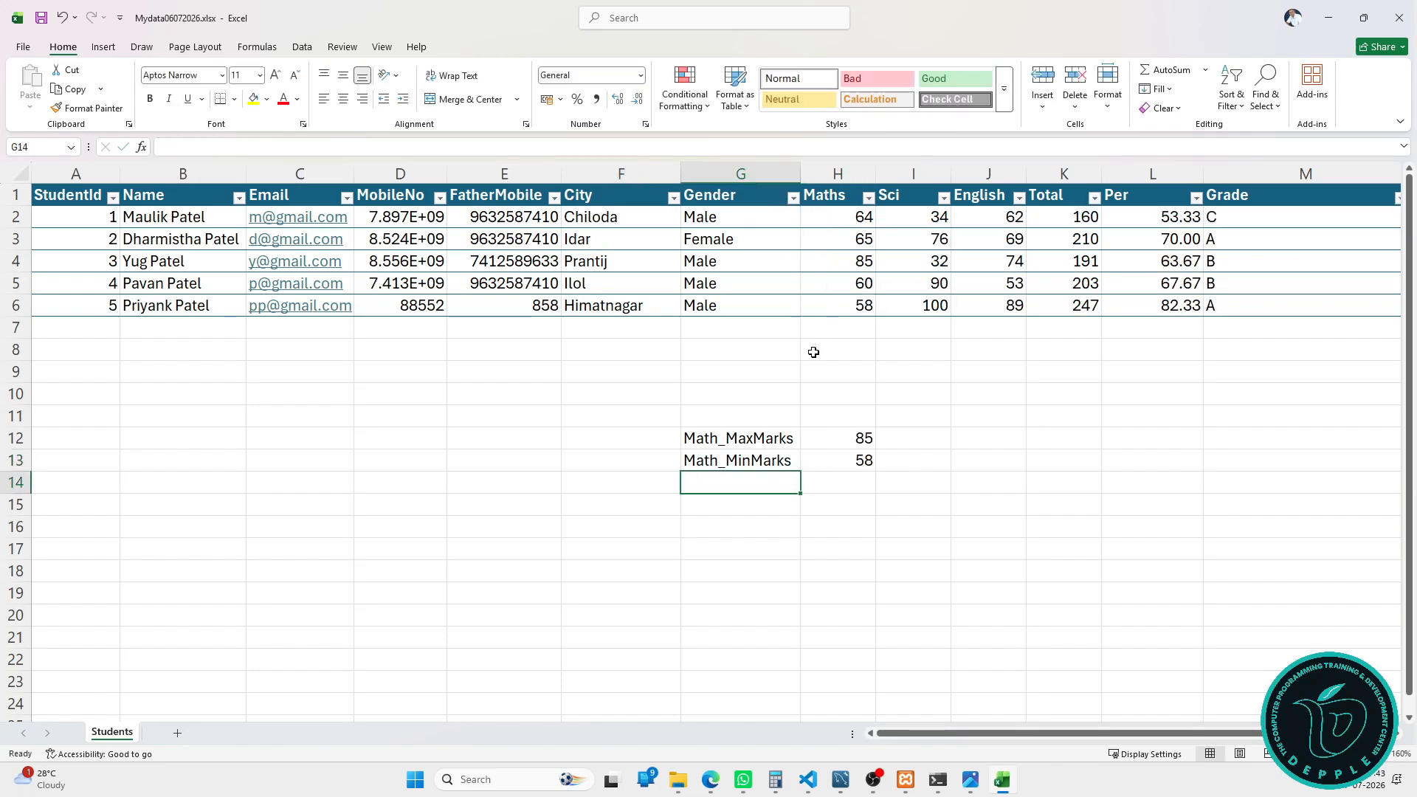
Step: Remove the Math_ prefix so the labels read MaxMarks and MinMarks
{"action": "double_click", "coordinate": [742, 438]}
{"action": "left_click_drag", "start_coordinate": [728, 438], "coordinate": [673, 438]}
{"action": "key", "text": "BackSpace"}
{"action": "left_click", "coordinate": [730, 462]}
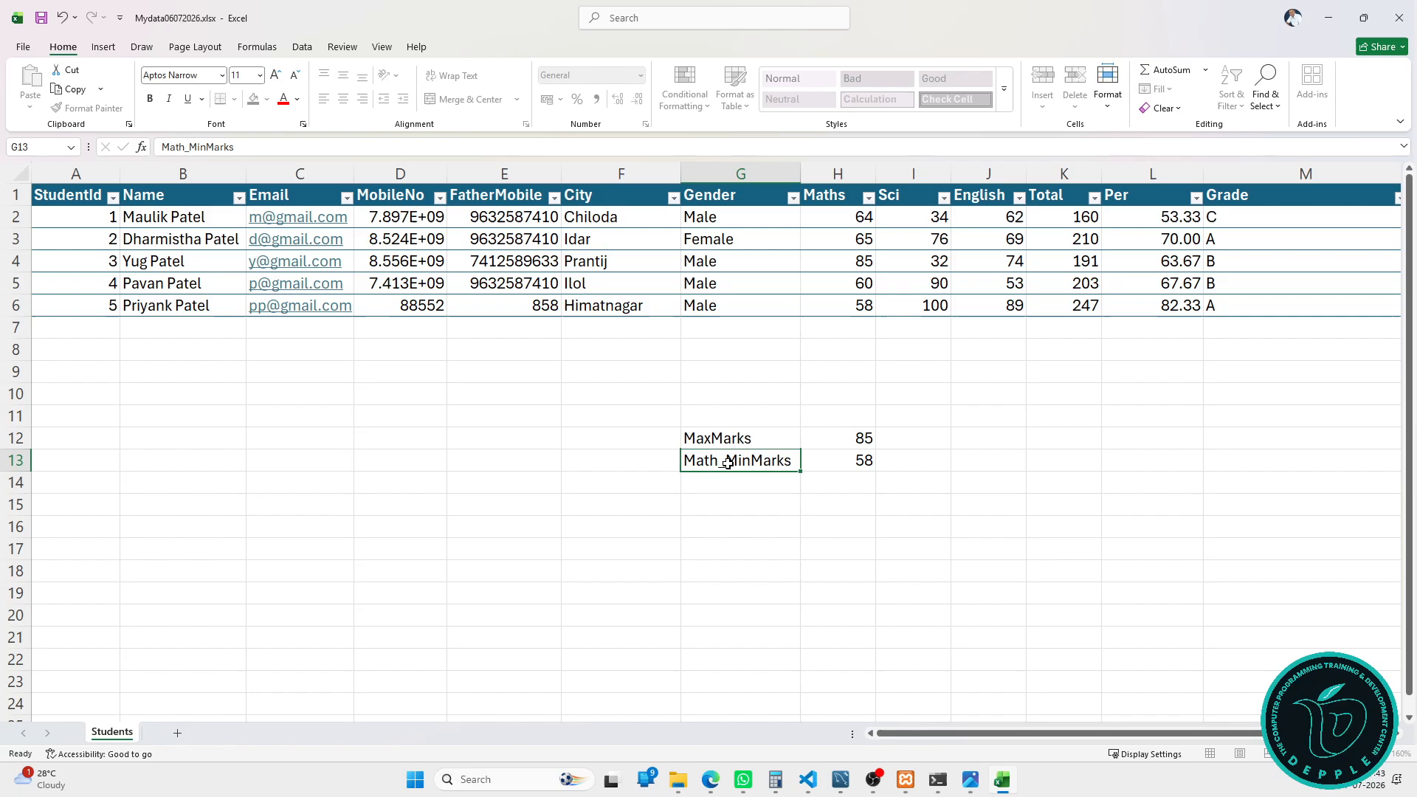
{"action": "double_click", "coordinate": [729, 463]}
{"action": "left_click_drag", "start_coordinate": [729, 463], "coordinate": [683, 463]}
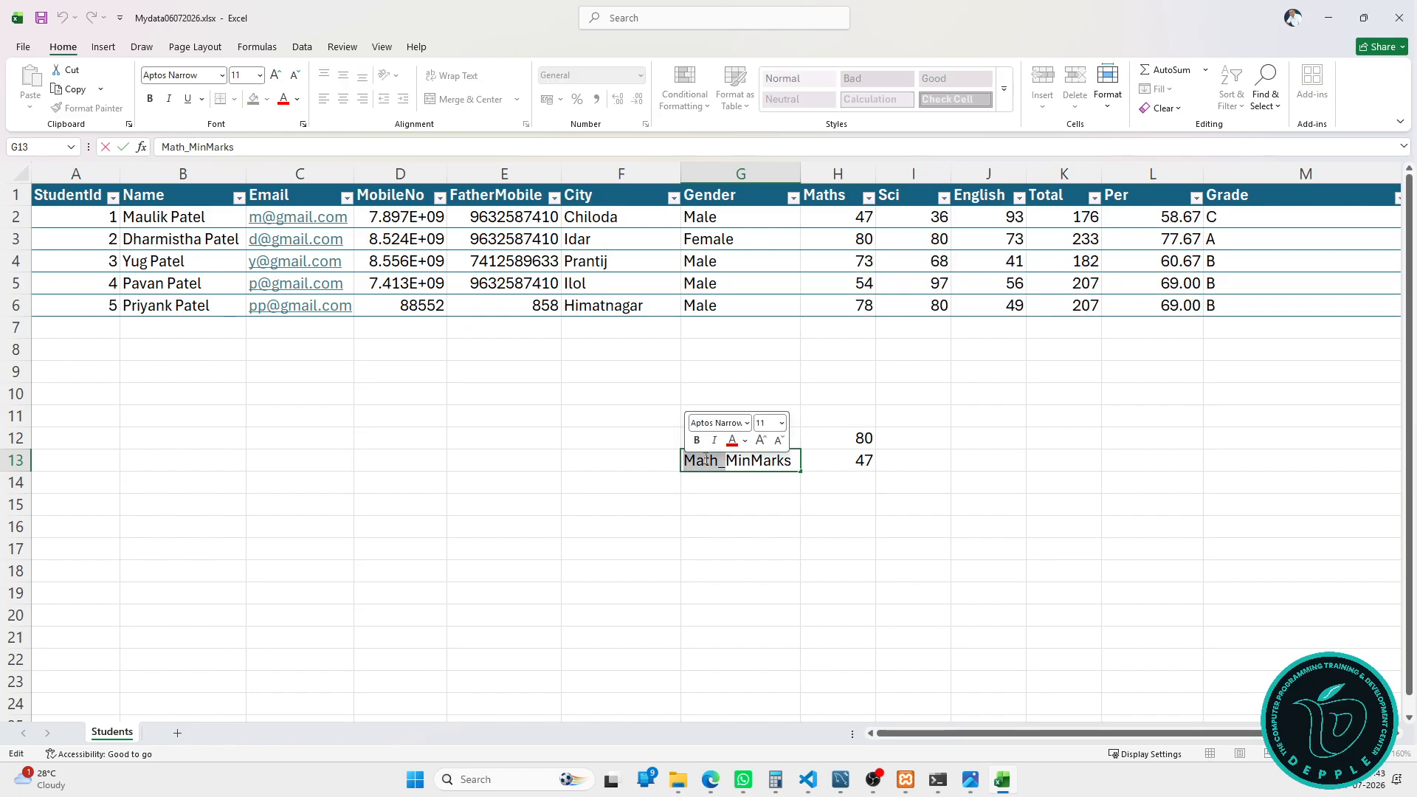
{"action": "key", "text": "BackSpace"}
{"action": "left_click", "coordinate": [869, 442]}
{"action": "left_click", "coordinate": [887, 435]}
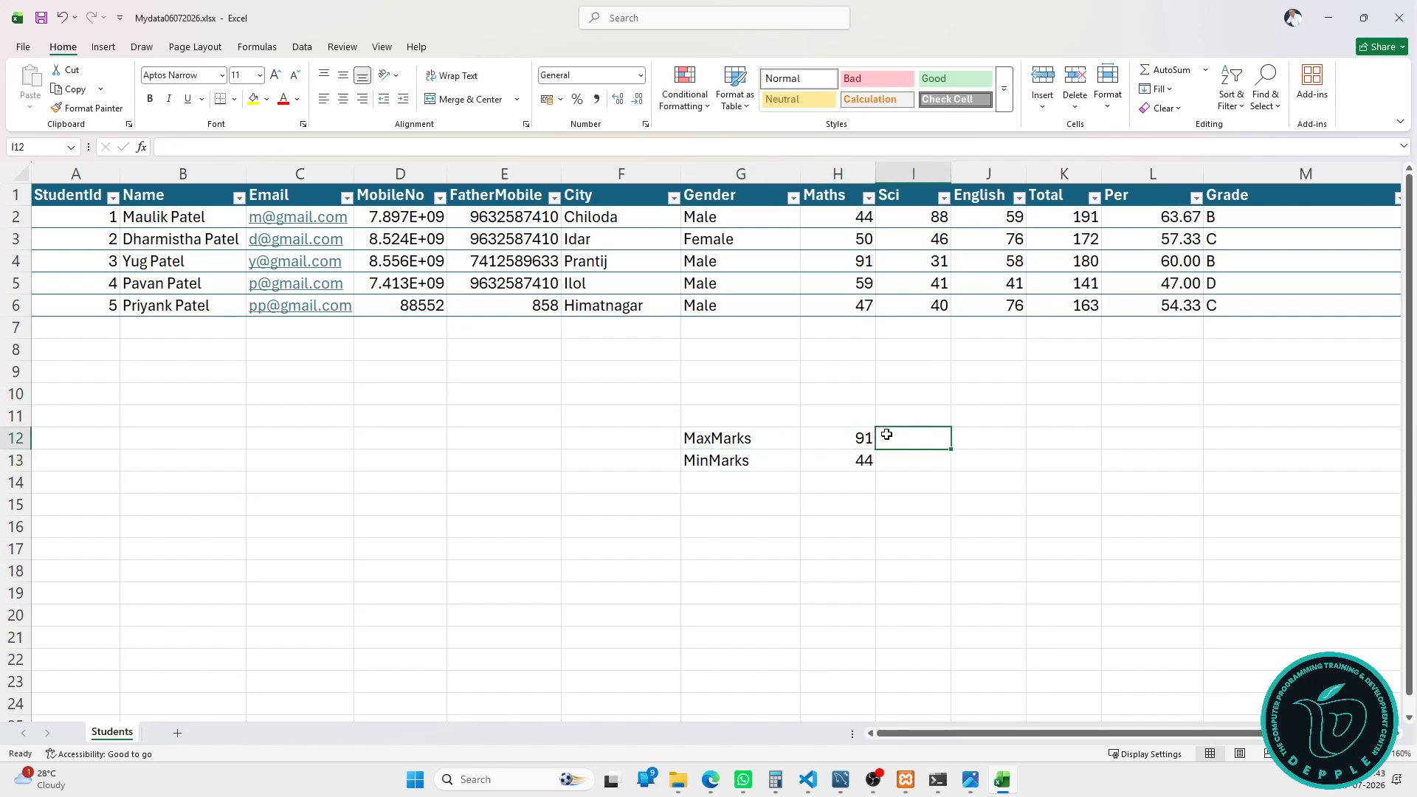
Step: In I12, enter =MAX(StudentTbl[Sci]) for the highest Sci mark, 95
{"action": "type", "text": "max"}
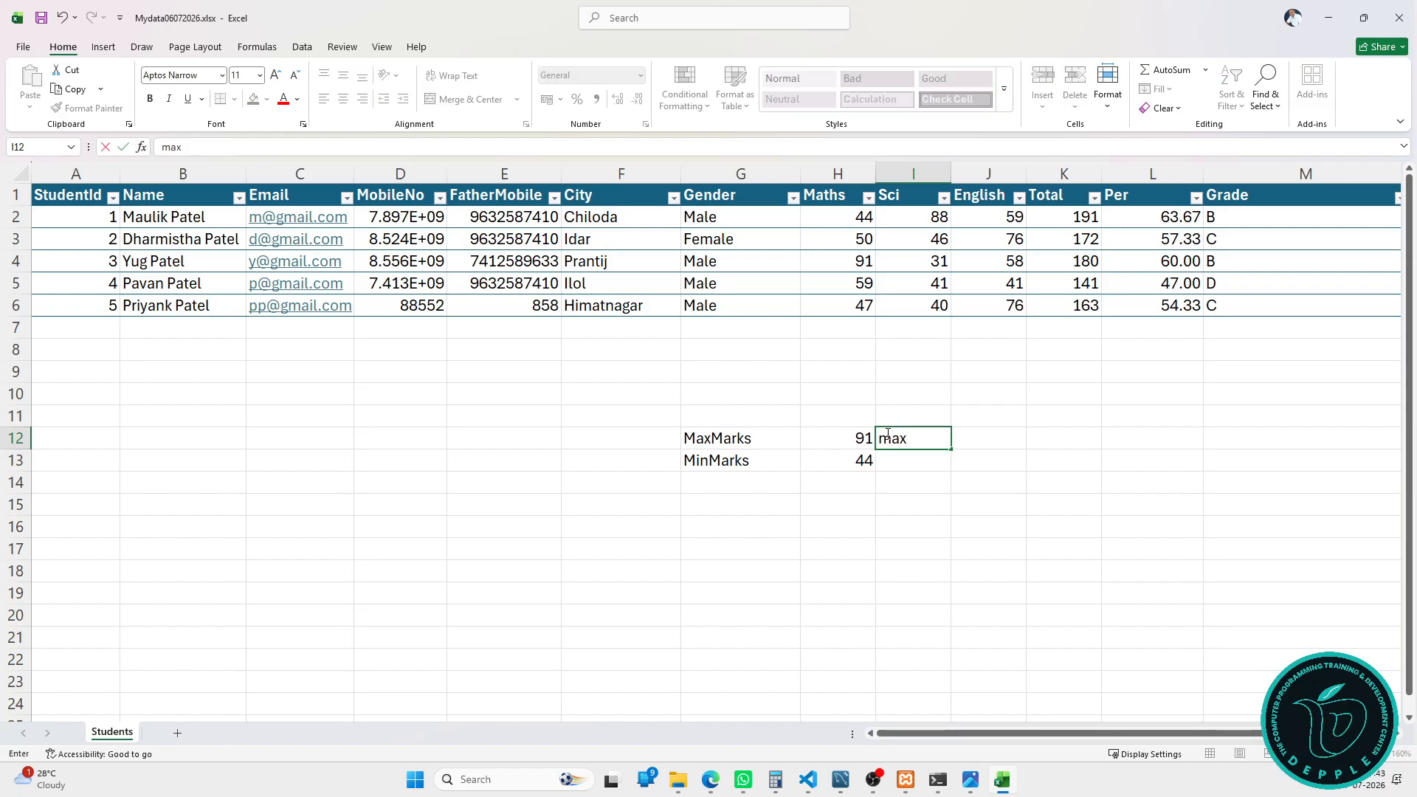
{"action": "key", "text": "Tab"}
{"action": "left_click", "coordinate": [908, 436]}
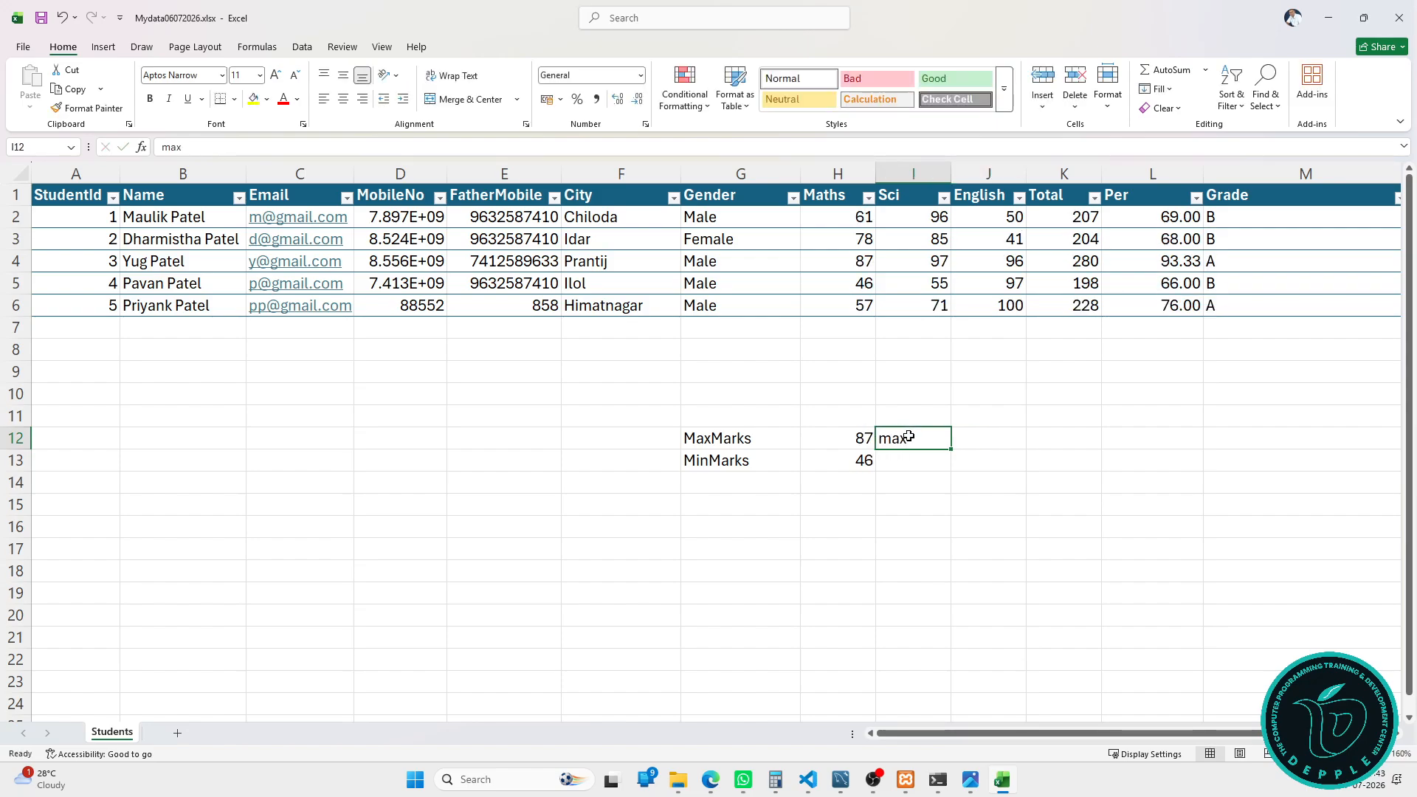
{"action": "type", "text": "=max"}
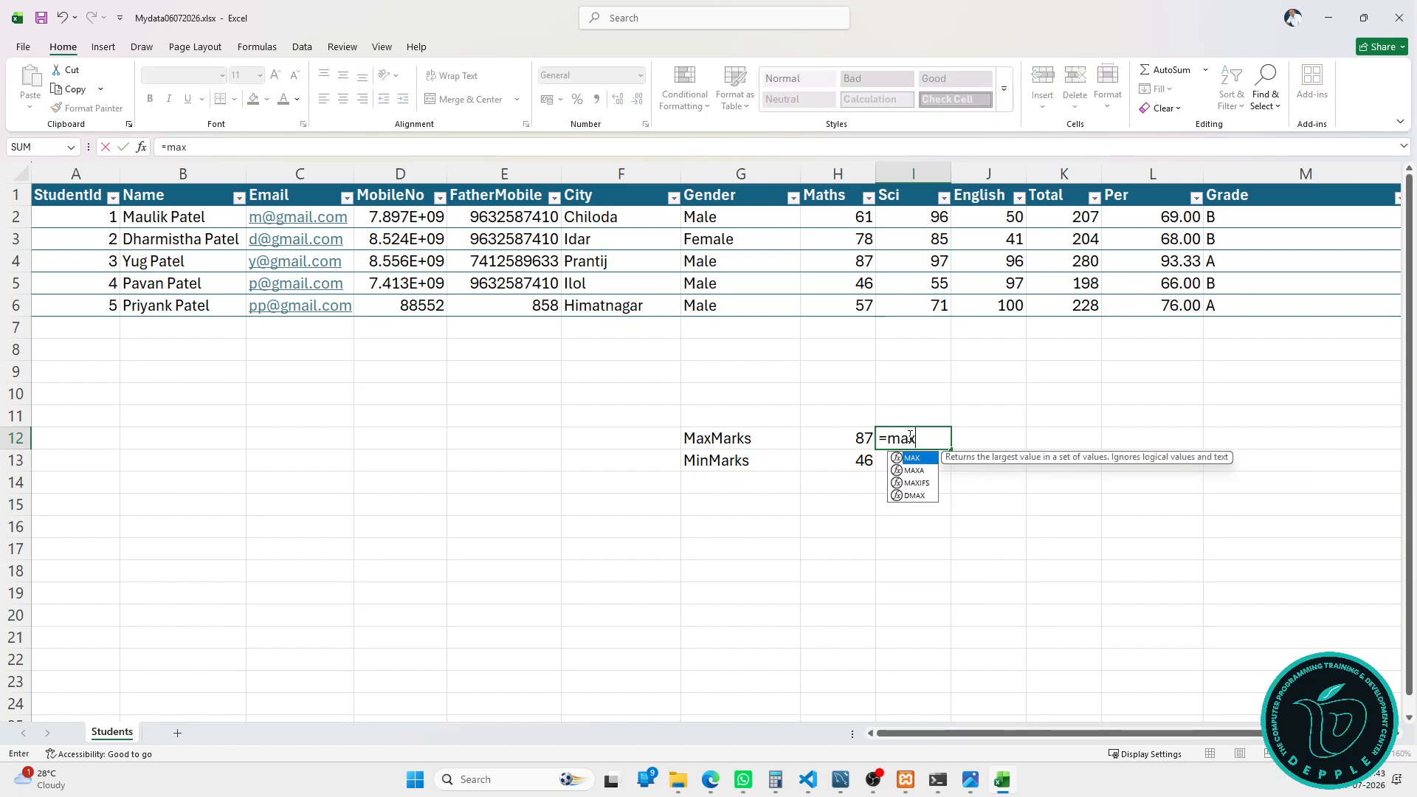
{"action": "key", "text": "Tab"}
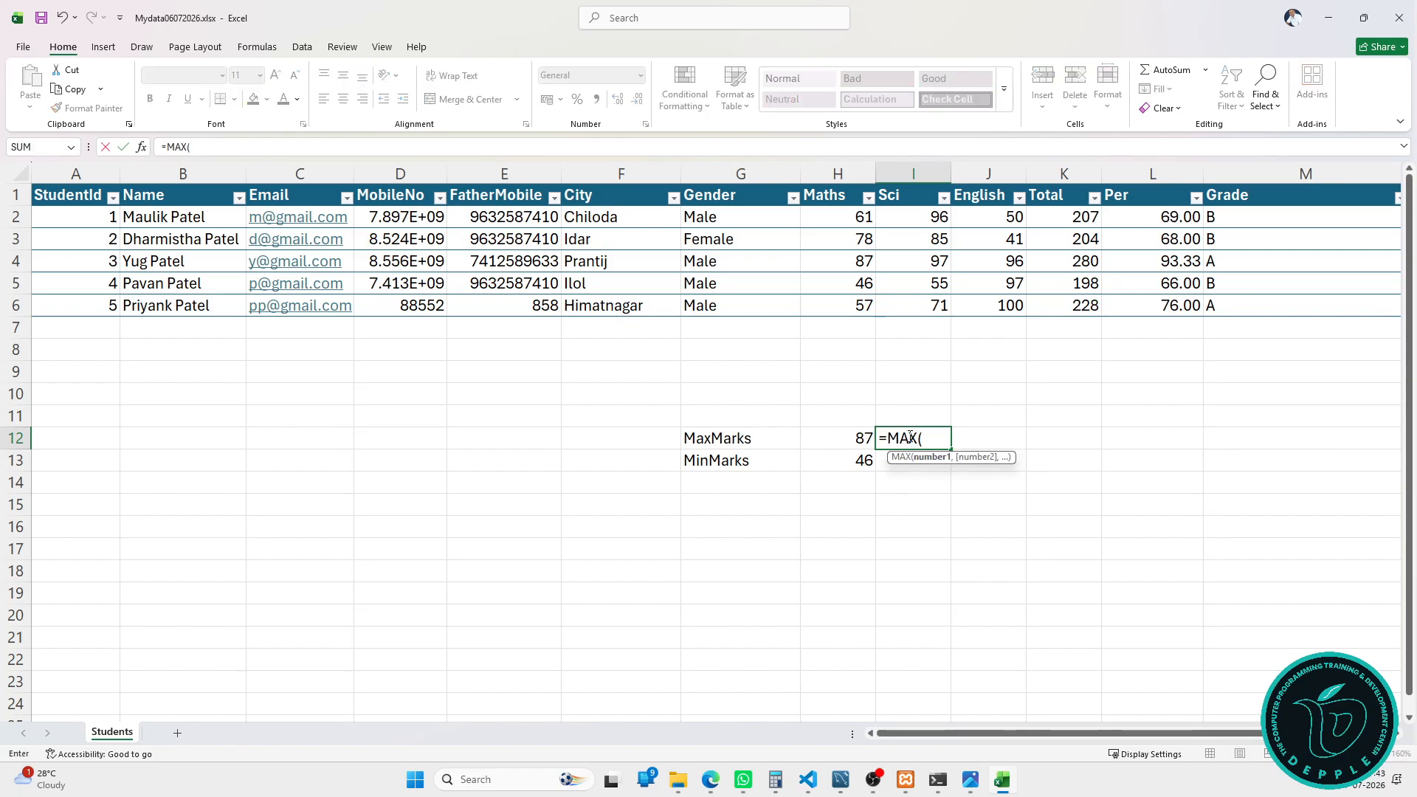
{"action": "left_click", "coordinate": [918, 192]}
{"action": "left_click", "coordinate": [918, 192]}
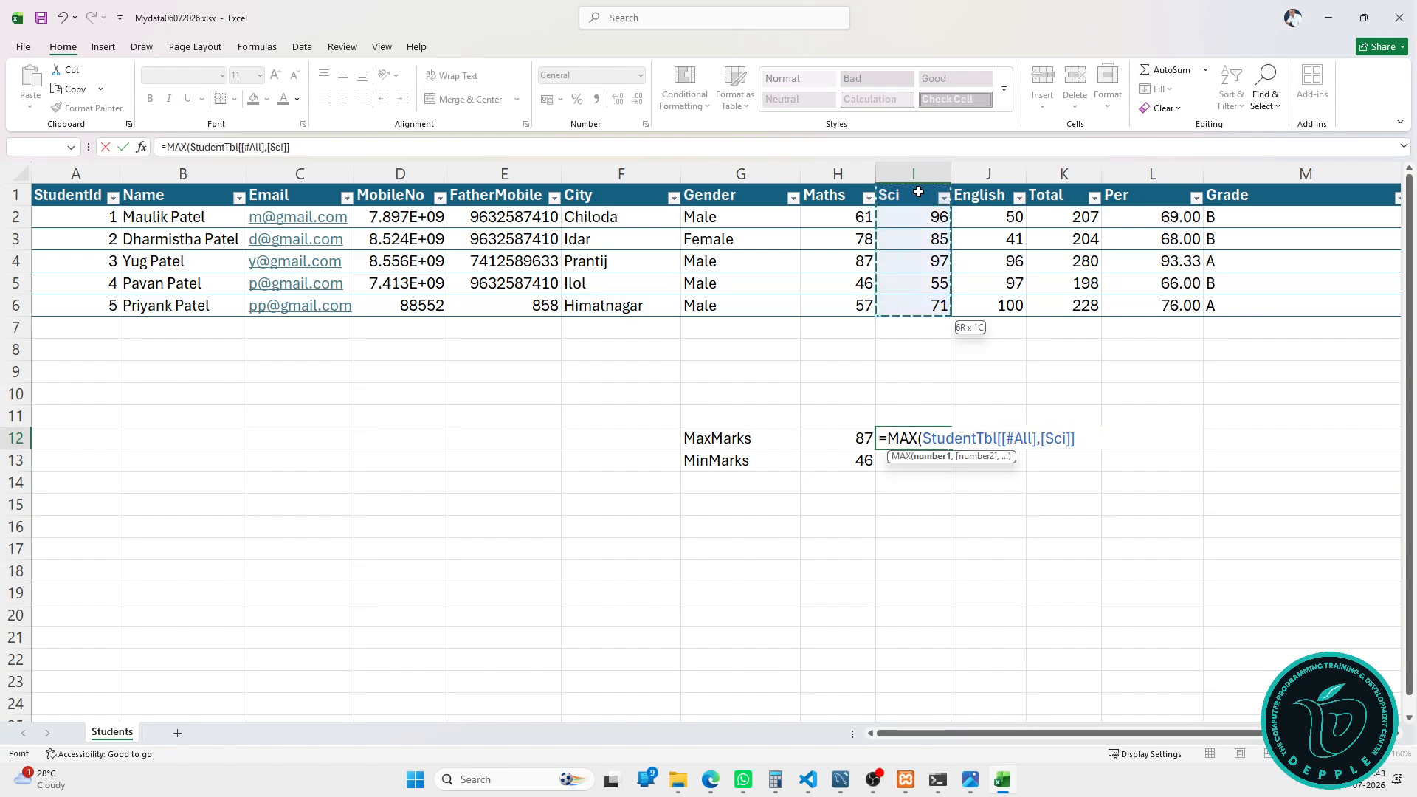
{"action": "key", "text": "Return"}
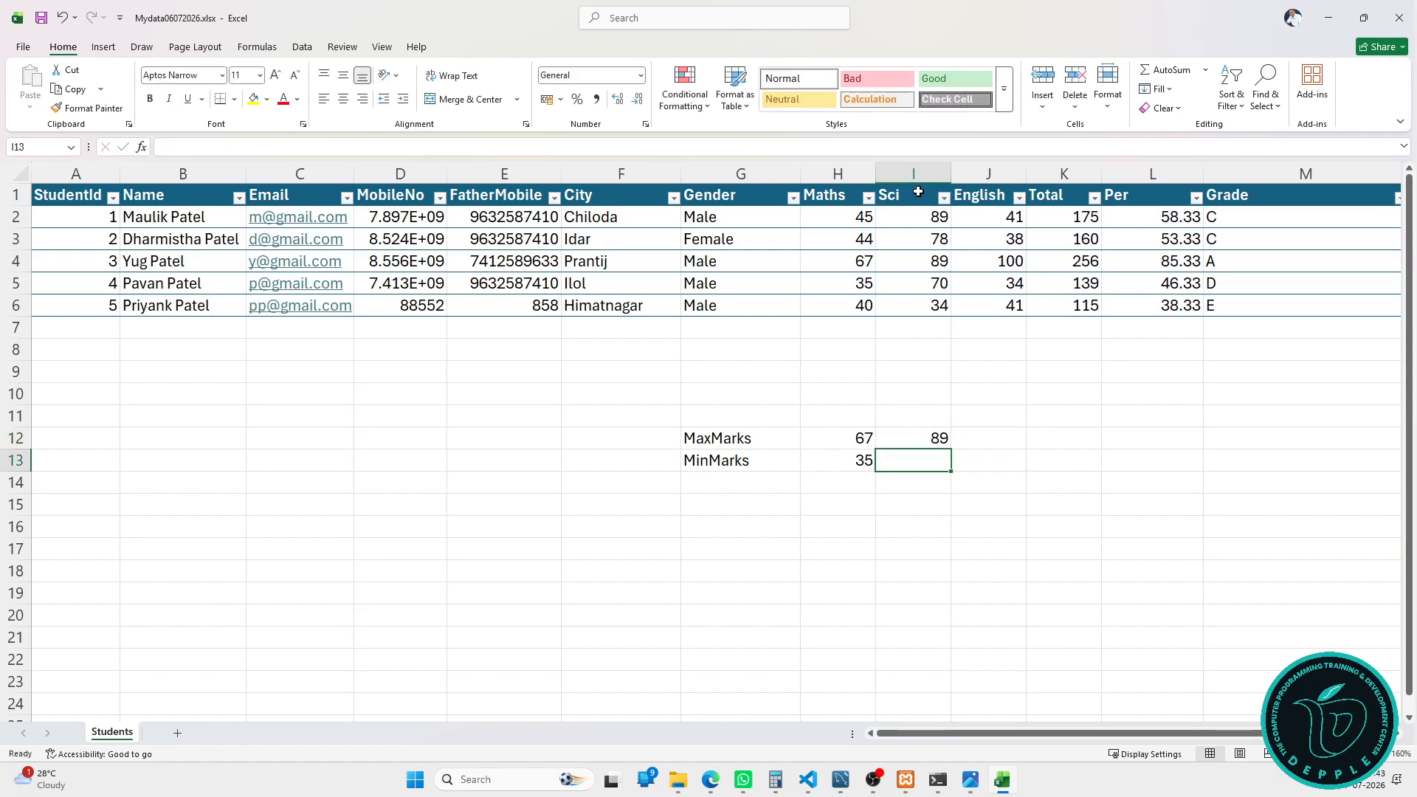
Step: In I13, enter =MIN(StudentTbl[Sci]) for the lowest Sci mark, 57
{"action": "type", "text": "=min"}
{"action": "key", "text": "Tab"}
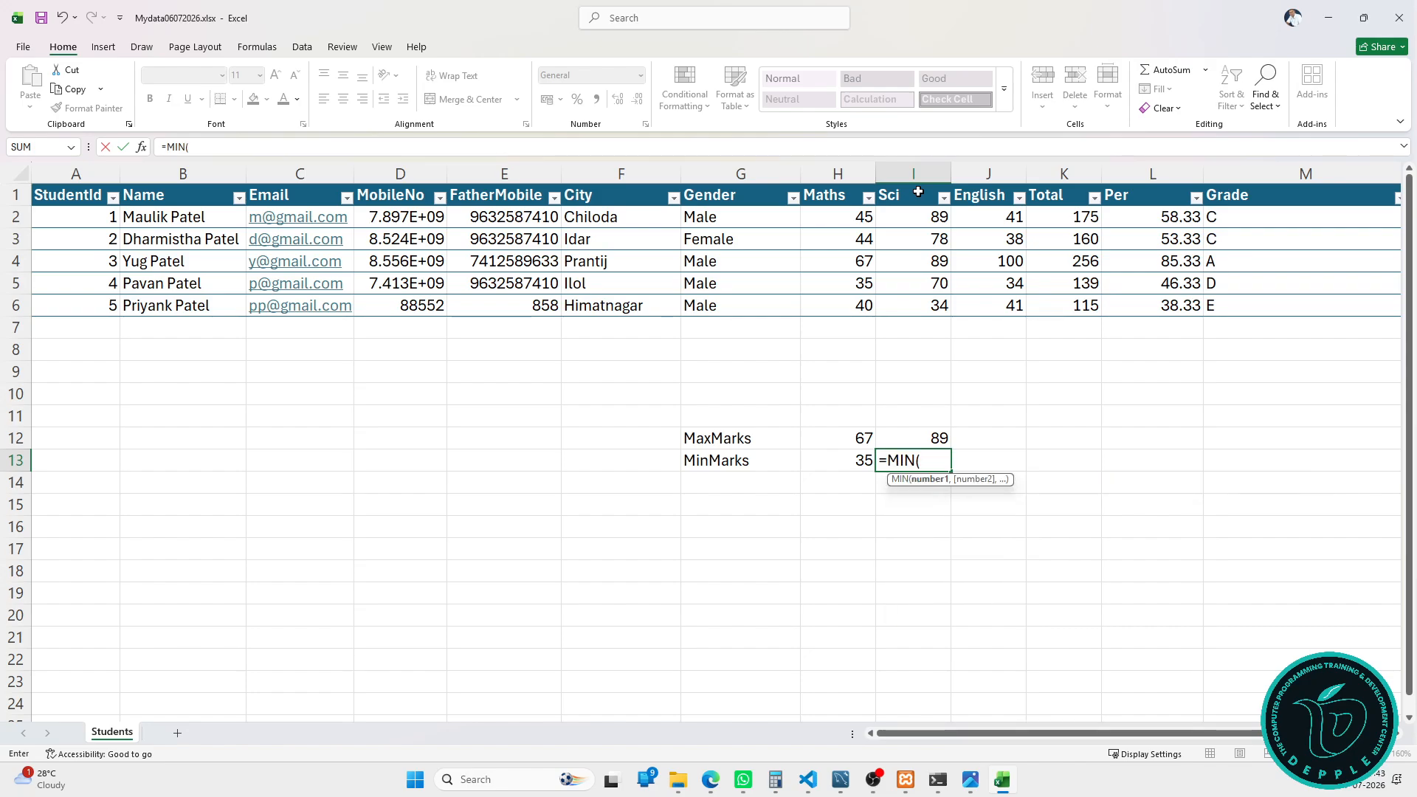
{"action": "left_click", "coordinate": [924, 185]}
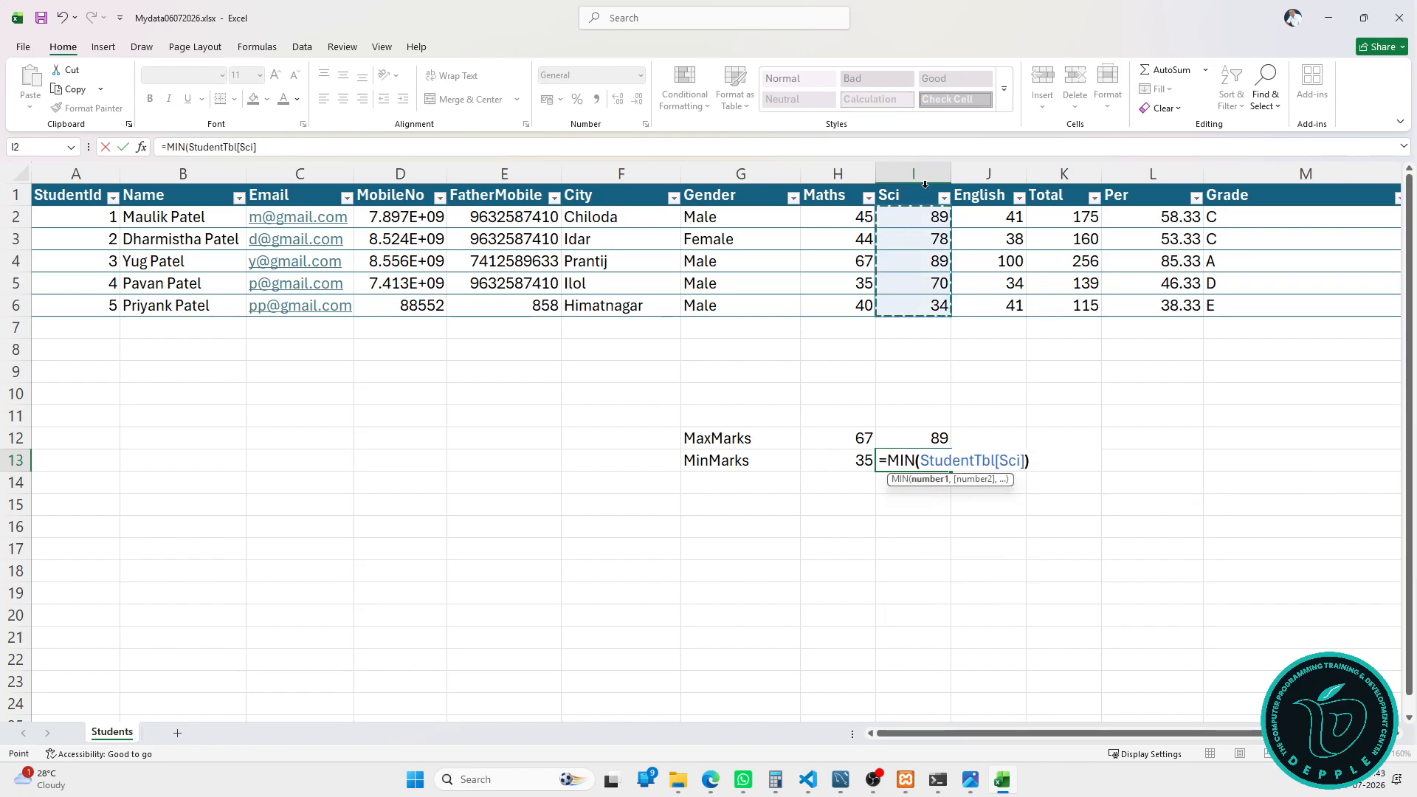
{"action": "key", "text": "Return"}
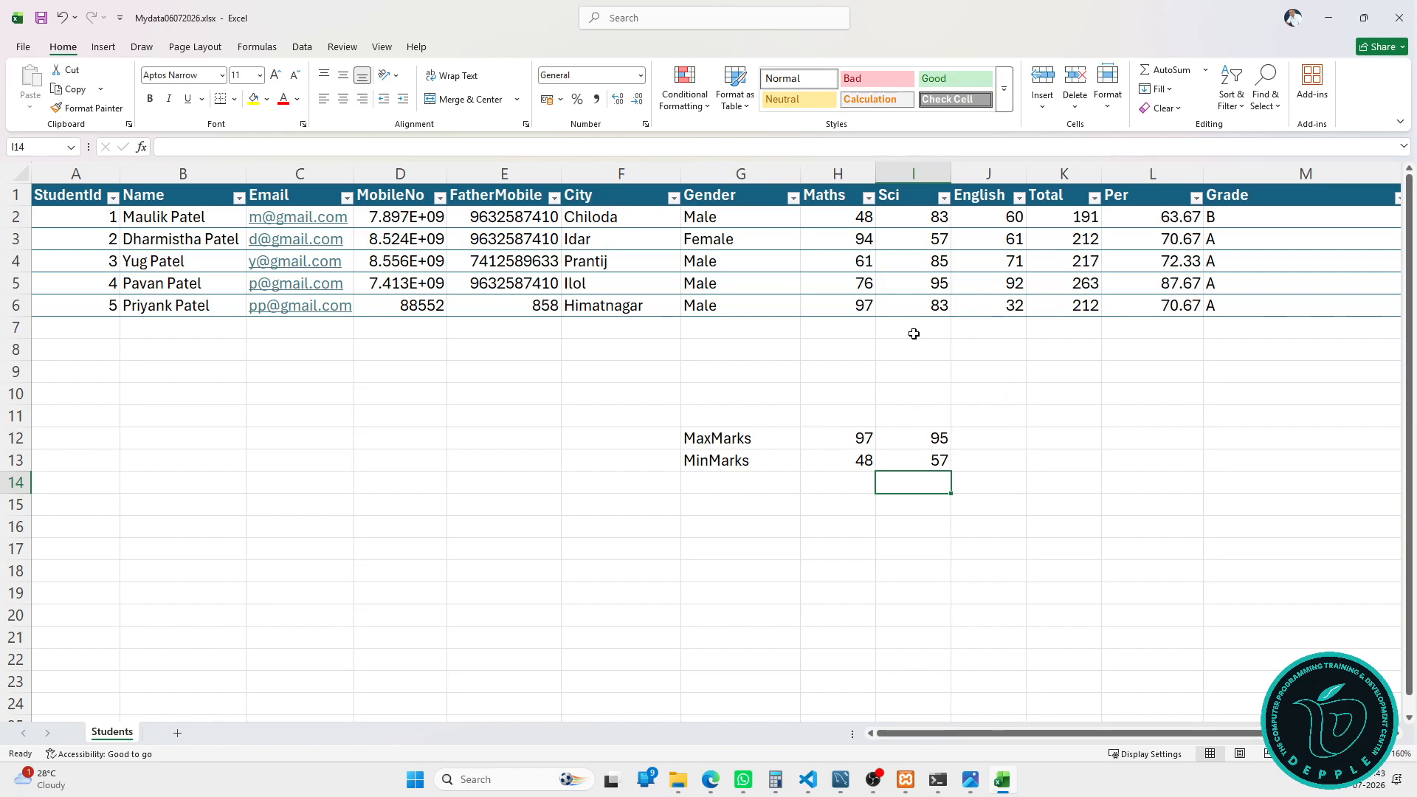
{"action": "left_click", "coordinate": [736, 481]}
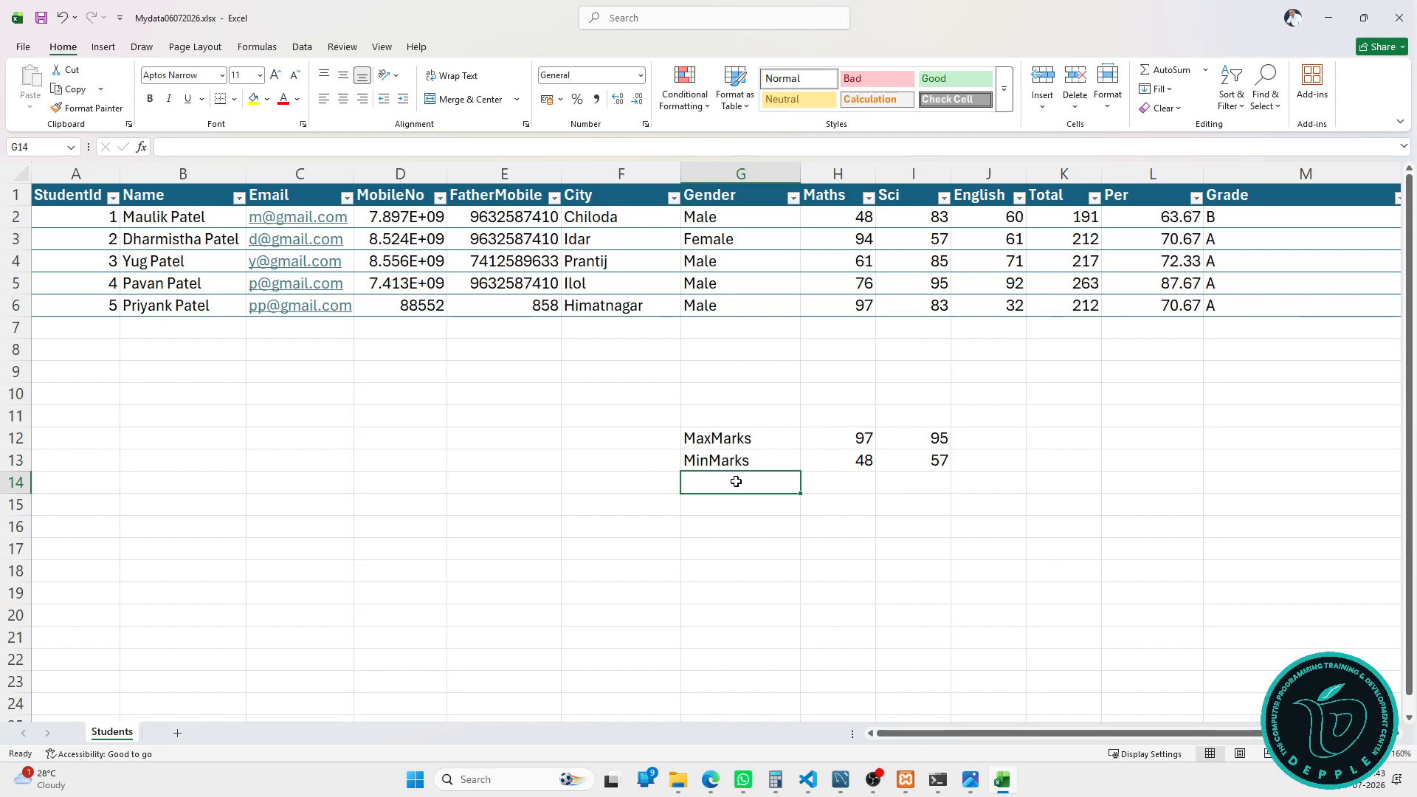
Step: Label G14 'Total Student Count'
{"action": "type", "text": "Total Student"}
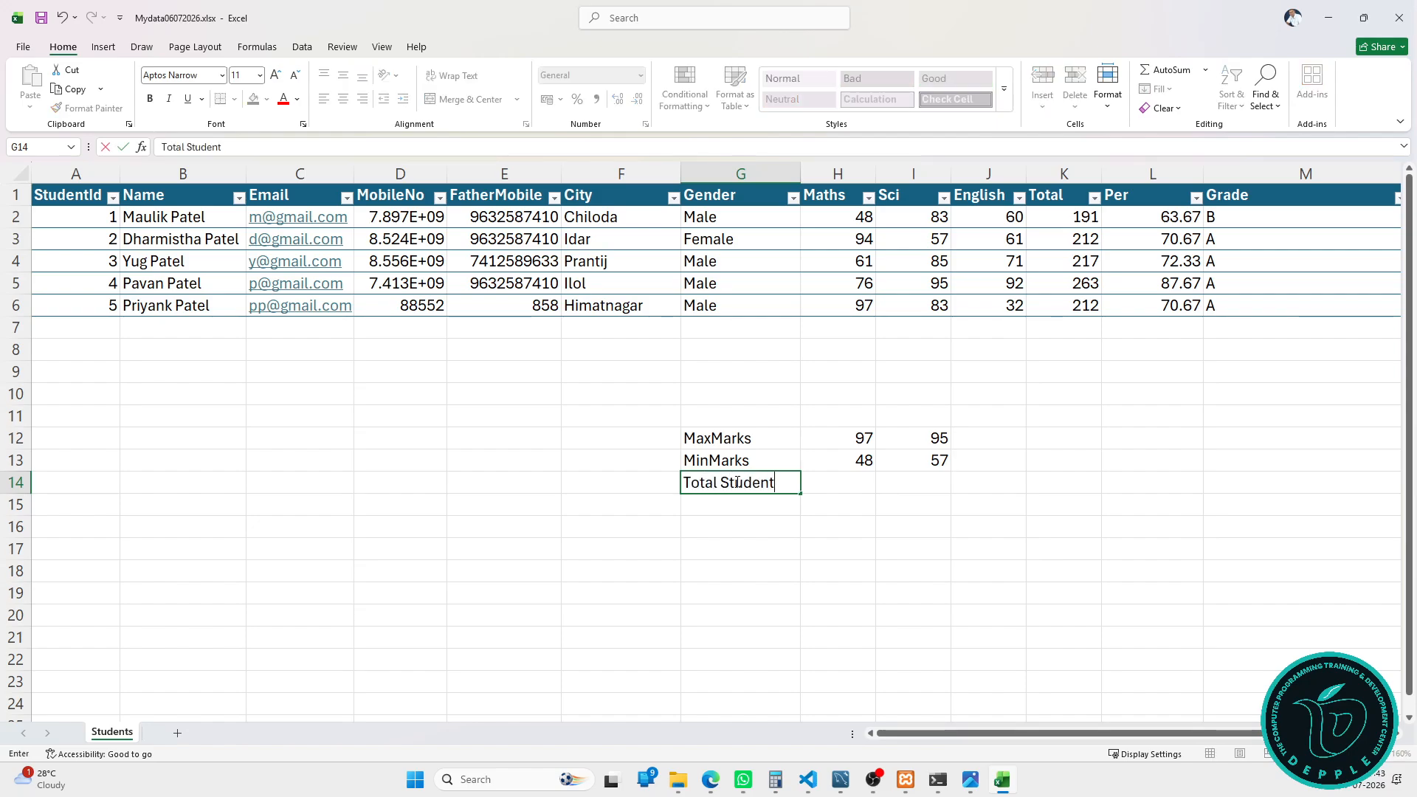
{"action": "key", "text": "Tab"}
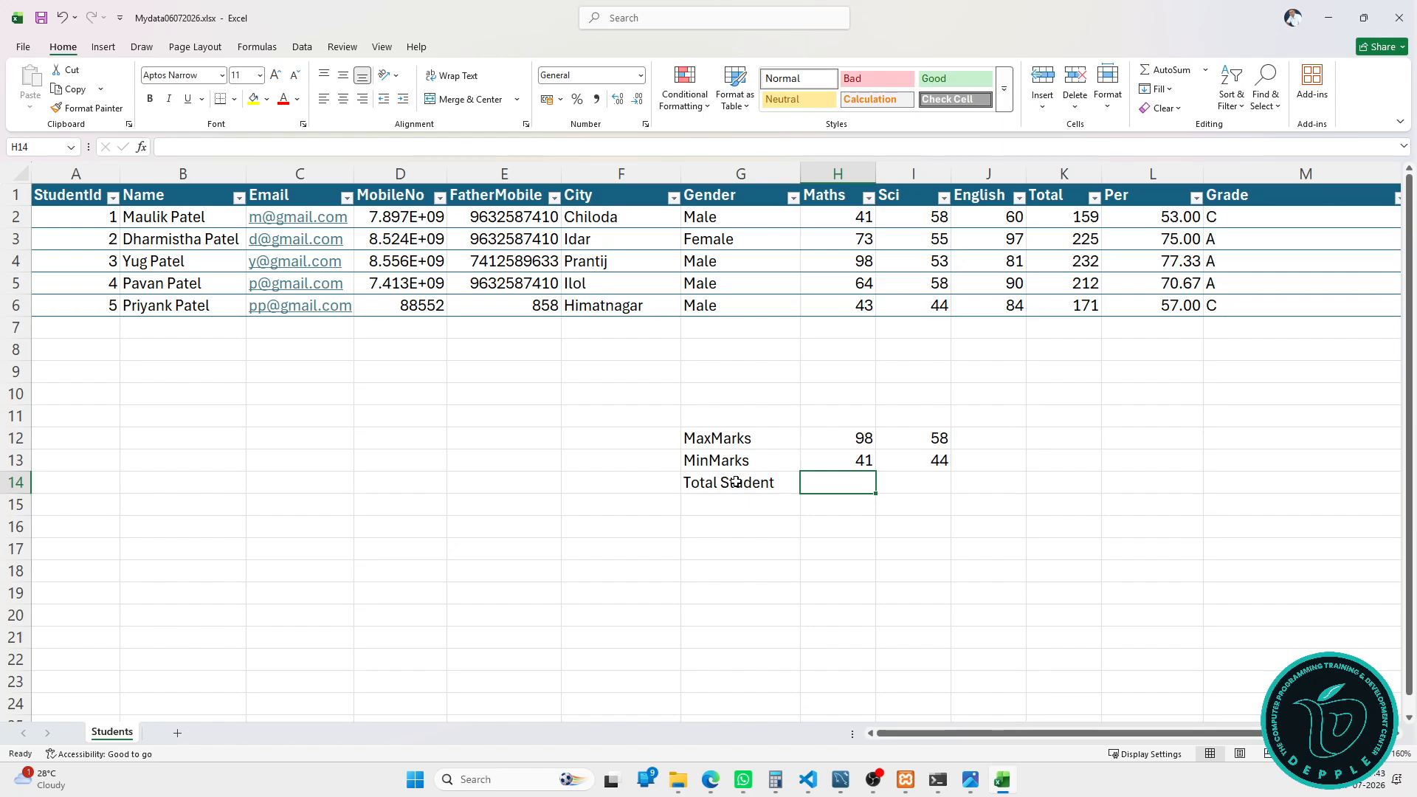
{"action": "double_click", "coordinate": [735, 482]}
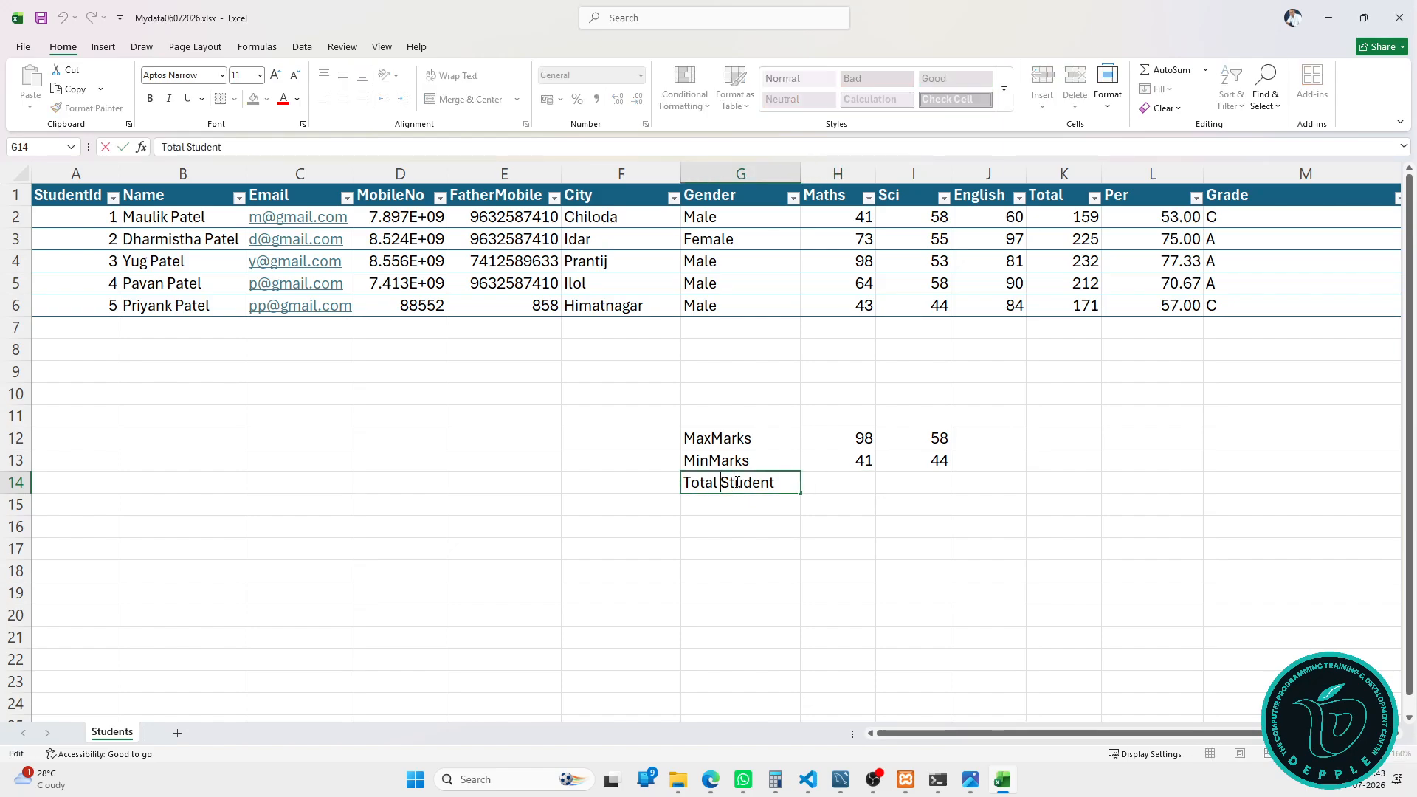
{"action": "type", "text": "Count"}
{"action": "key", "text": "Tab"}
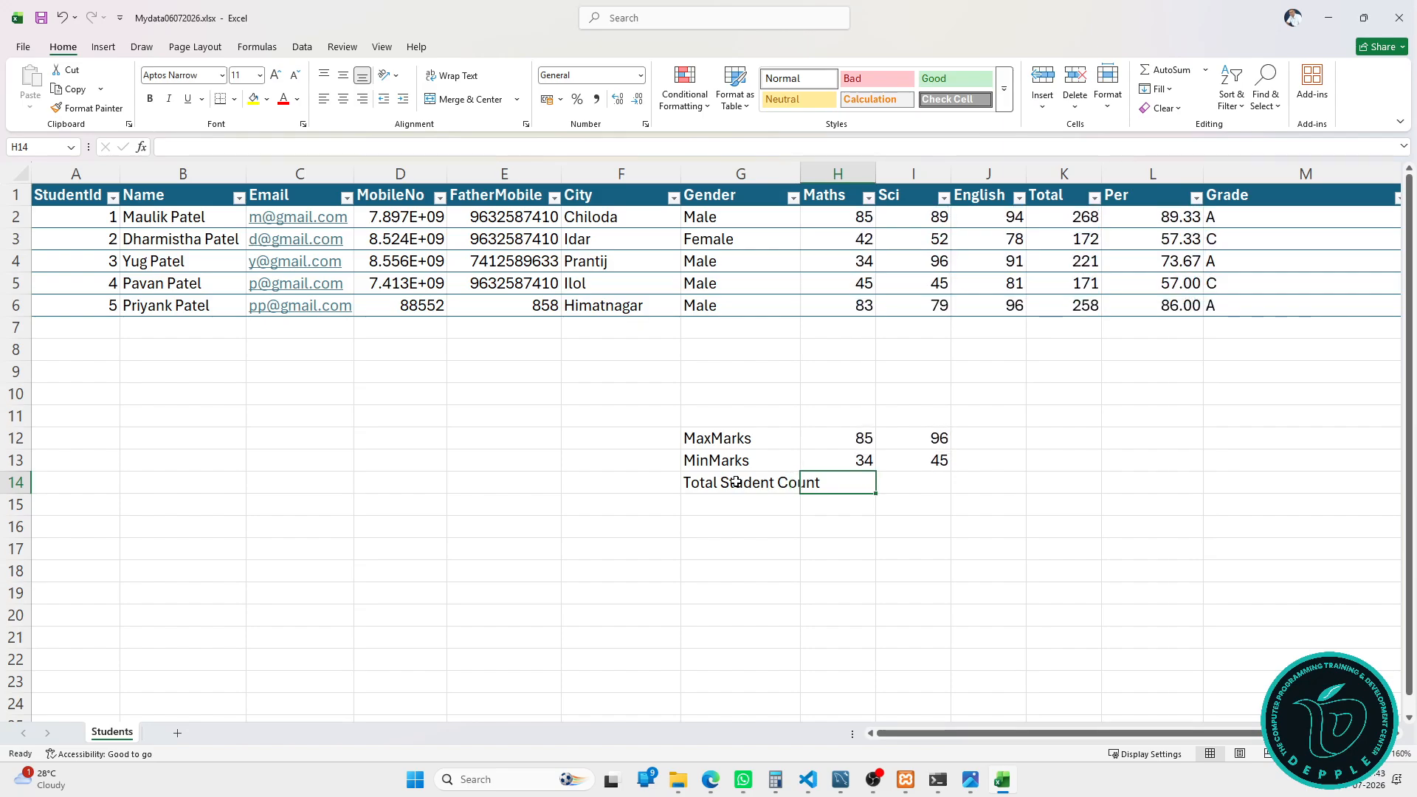
Step: In H14, count students with =COUNT(StudentTbl[StudentId]), returning 5
{"action": "type", "text": "="}
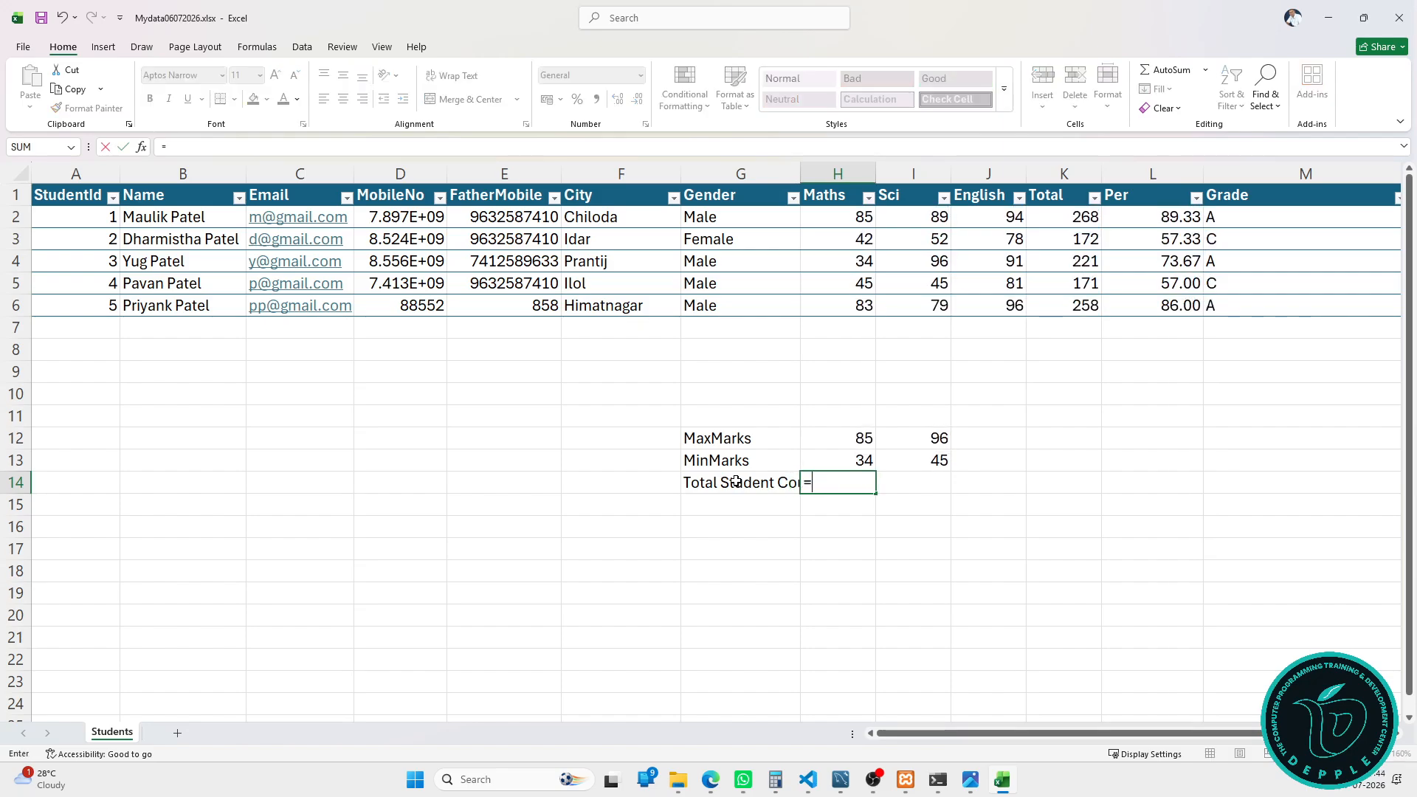
{"action": "type", "text": "cou"}
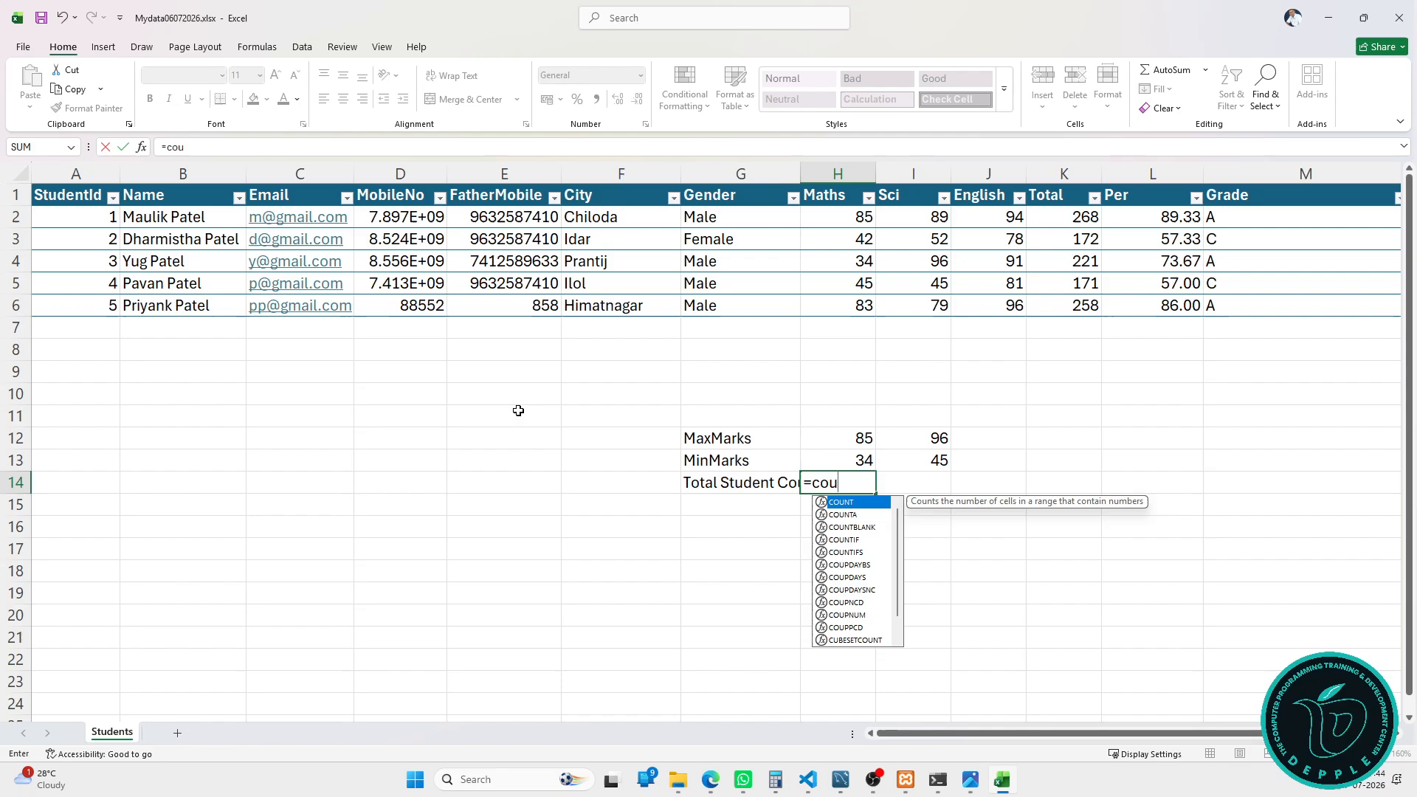
{"action": "type", "text": "nt("}
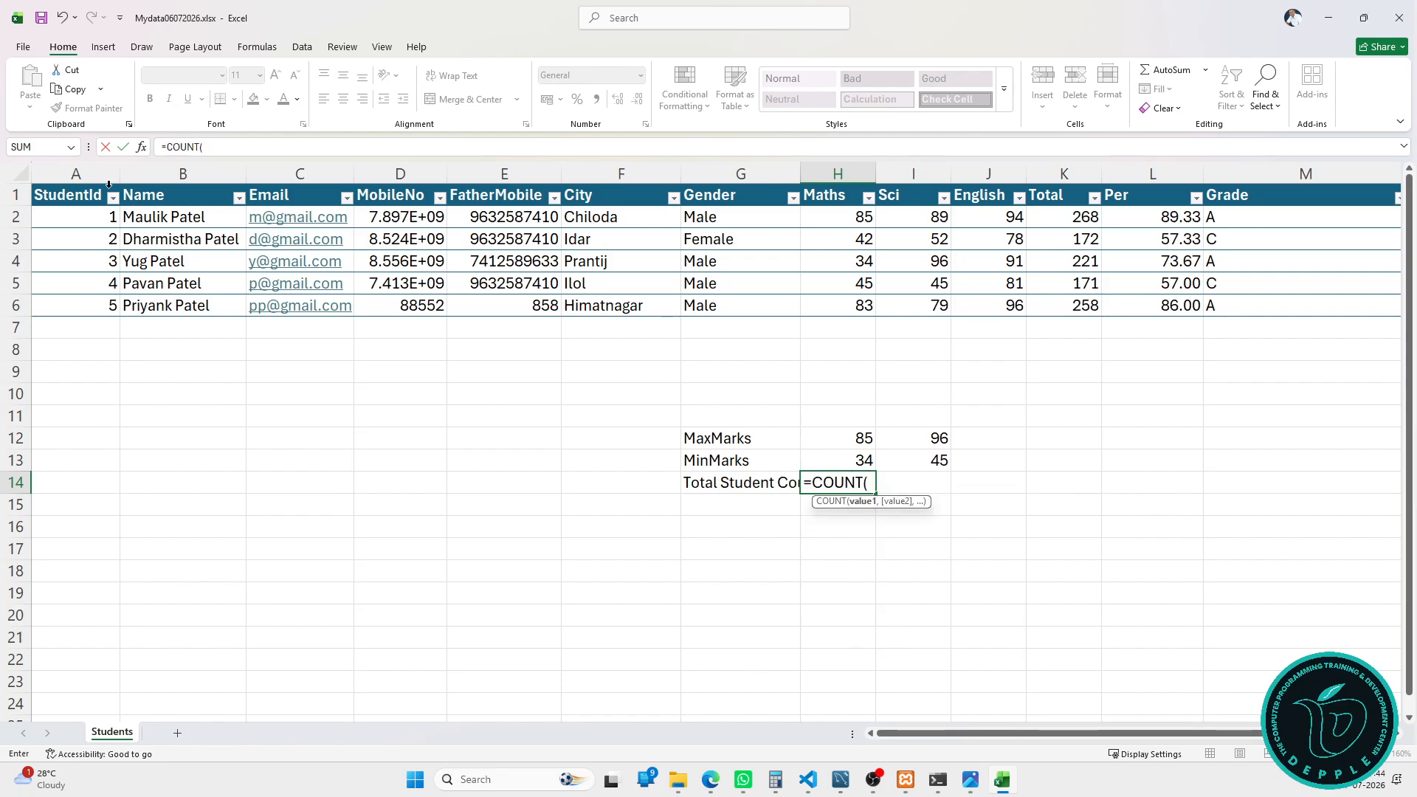
{"action": "left_click", "coordinate": [109, 184]}
{"action": "key", "text": "Return"}
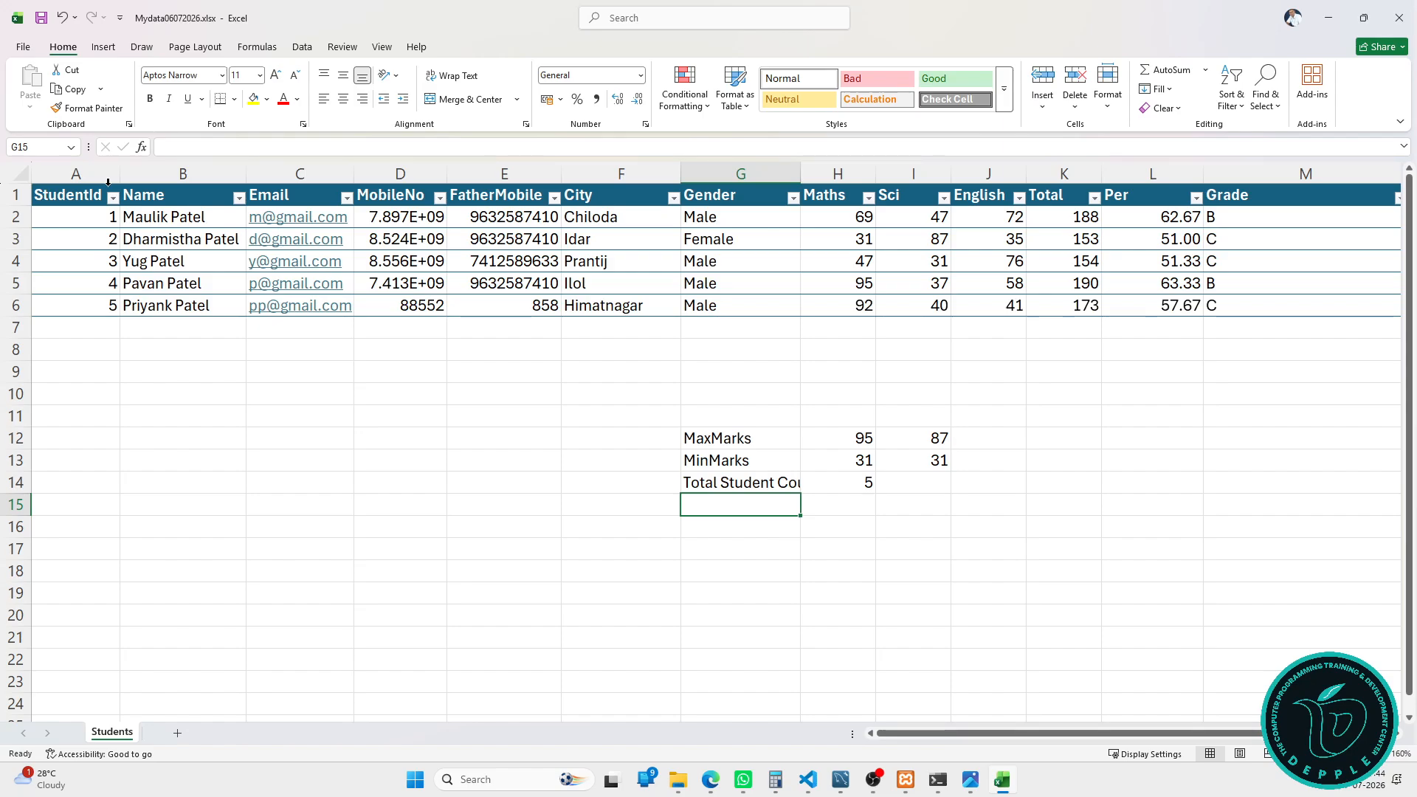
{"action": "left_click", "coordinate": [1123, 301]}
{"action": "key", "text": "Tab"}
{"action": "key", "text": "Tab"}
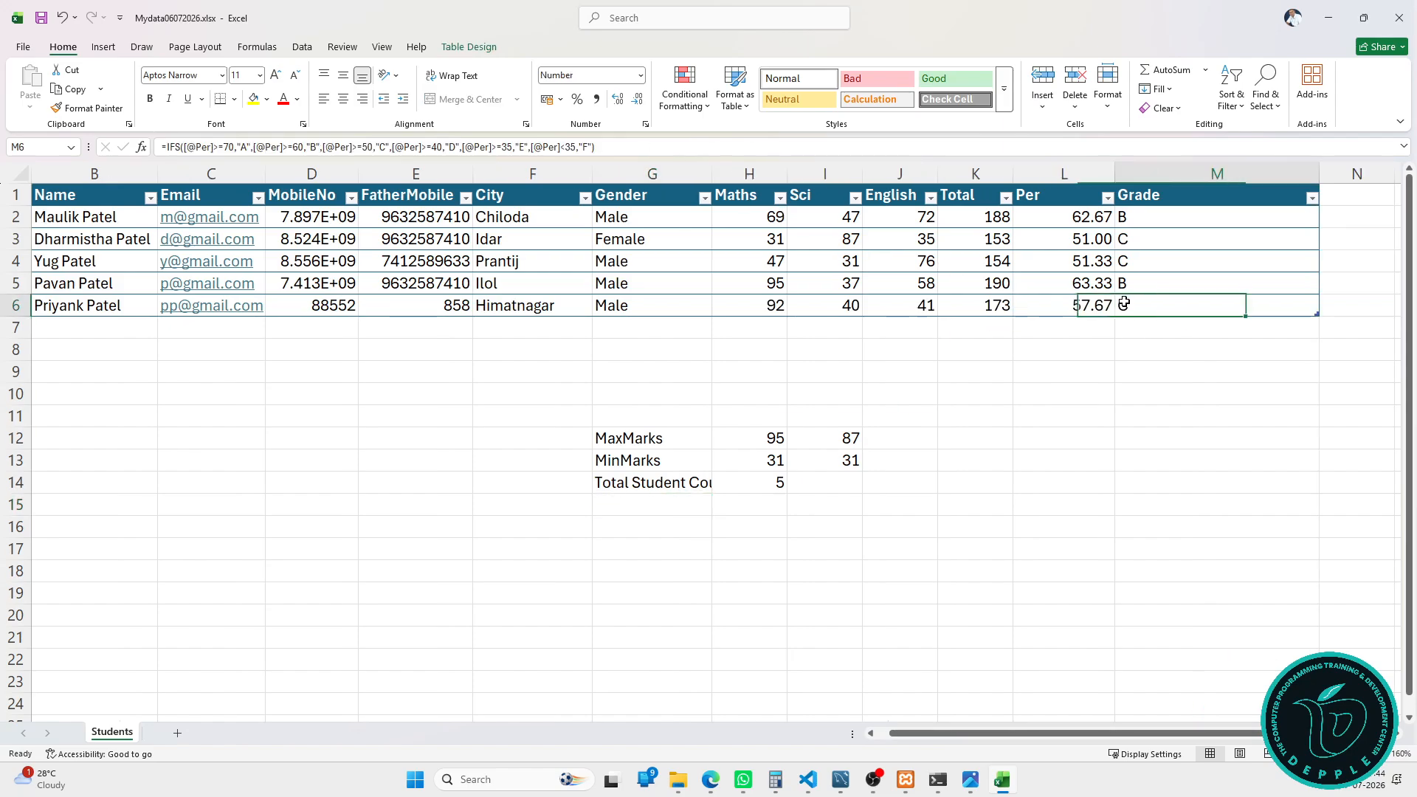
Step: Enter the new student's name and e-mail in the added table row
{"action": "key", "text": "Tab"}
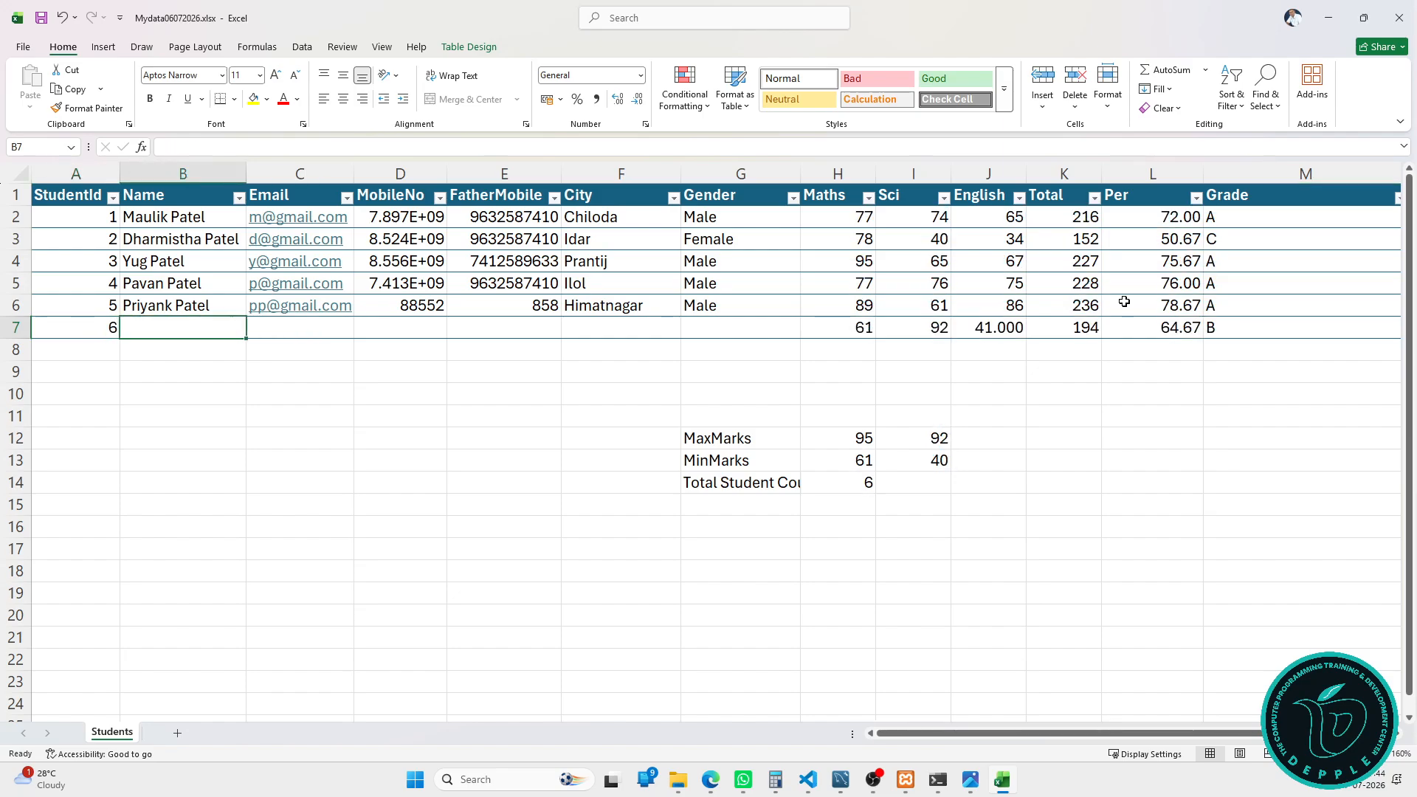
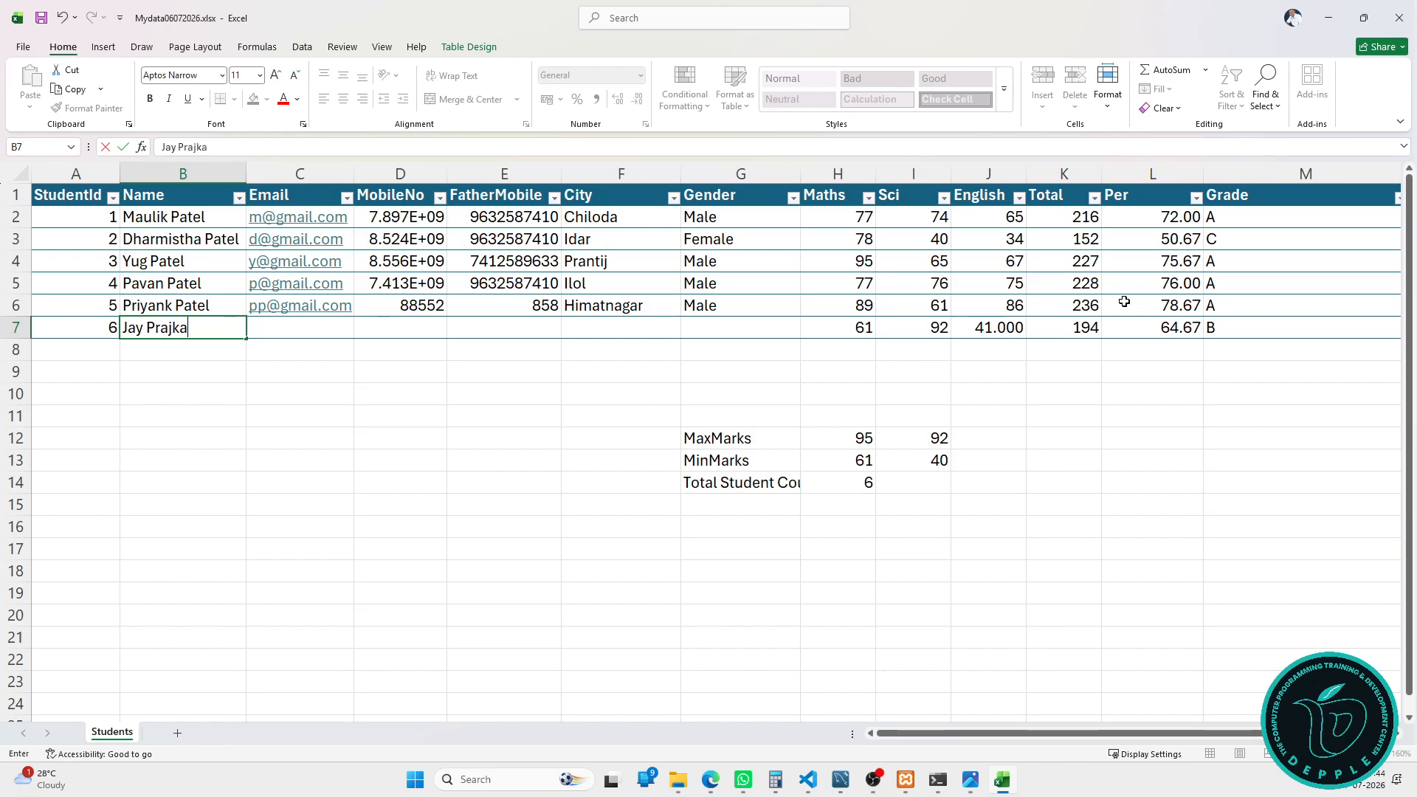
{"action": "key", "text": "Tab"}
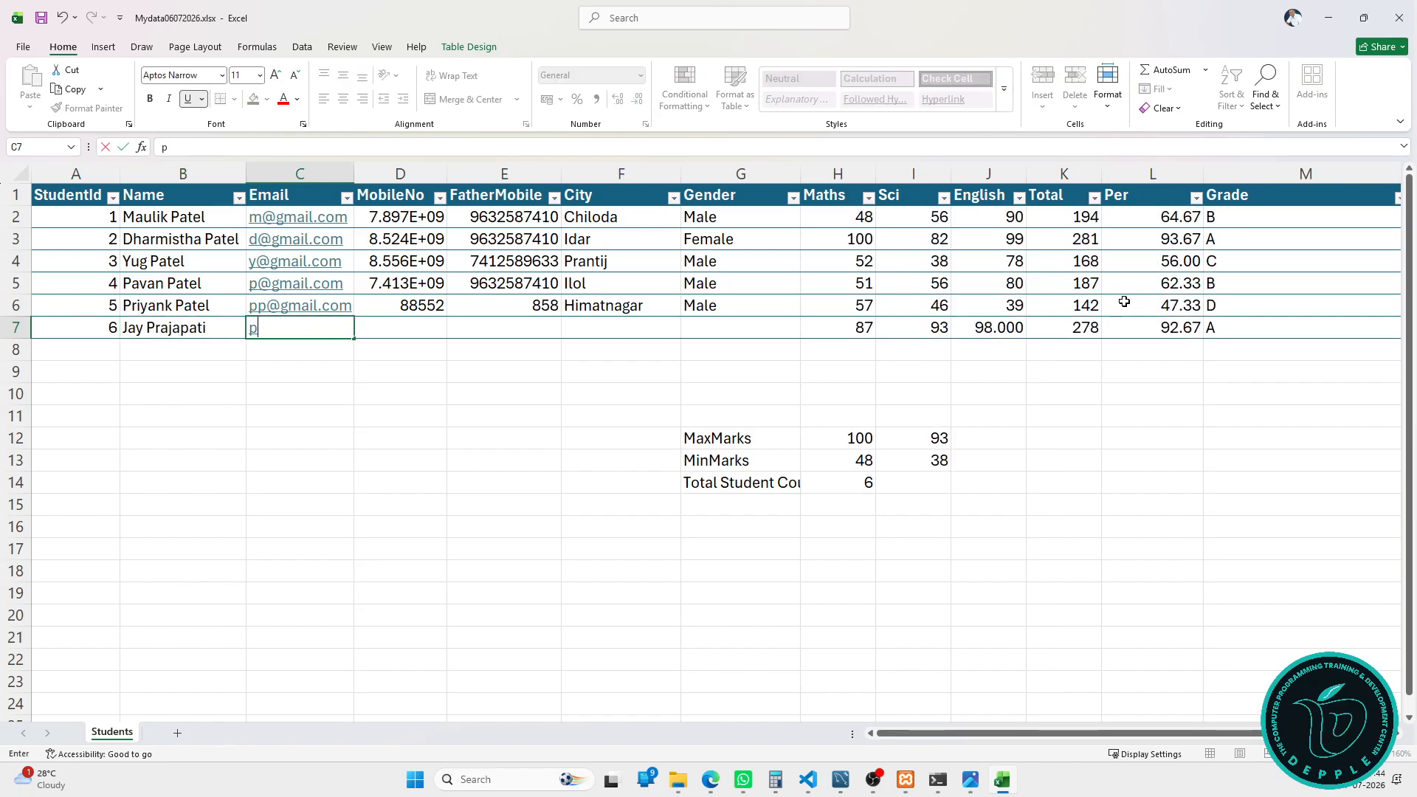
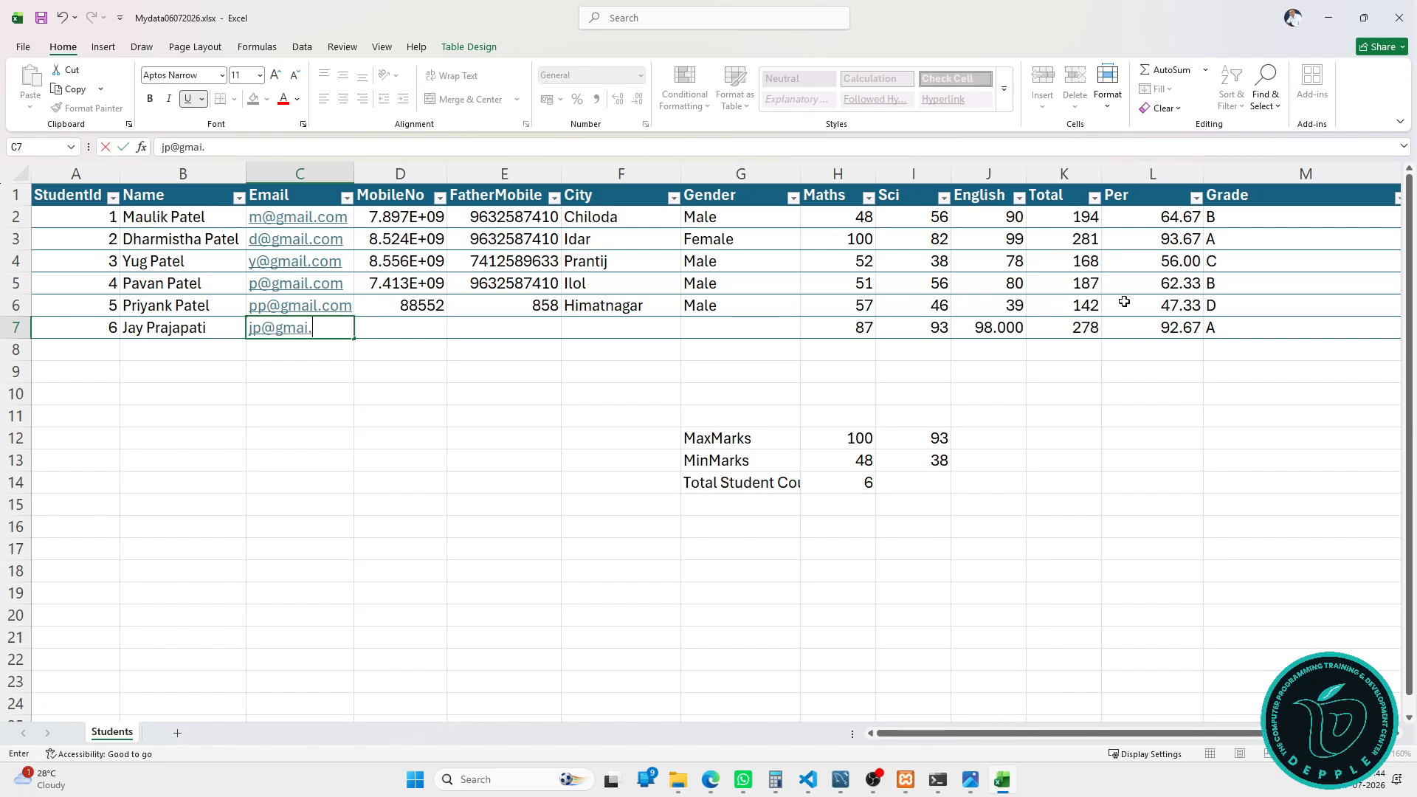
{"action": "key", "text": "Tab"}
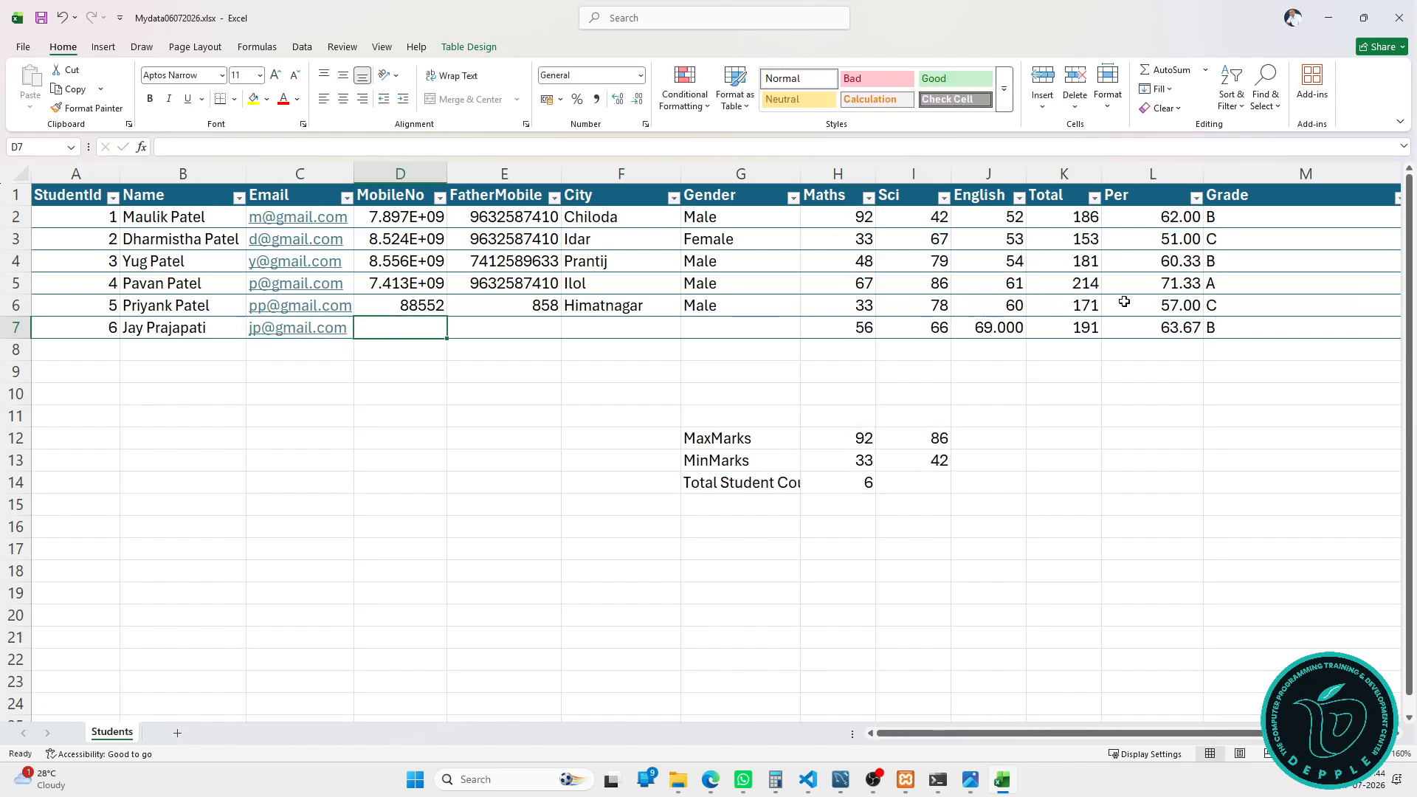
Step: Fill in the mobile and father's mobile numbers, city Sampad and gender Male
{"action": "type", "text": "123123123"}
{"action": "key", "text": "Tab"}
{"action": "type", "text": "12"}
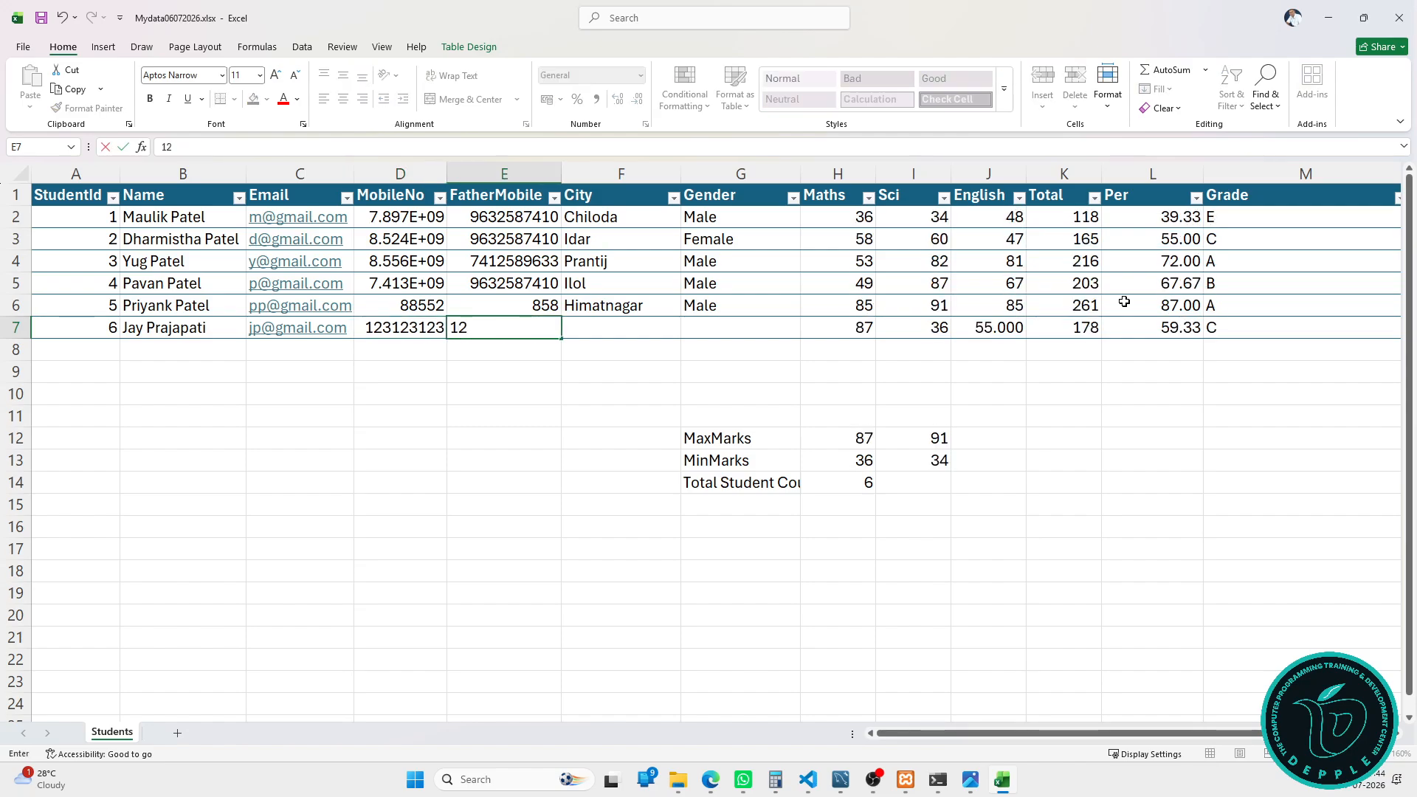
{"action": "type", "text": "312321"}
{"action": "key", "text": "Tab"}
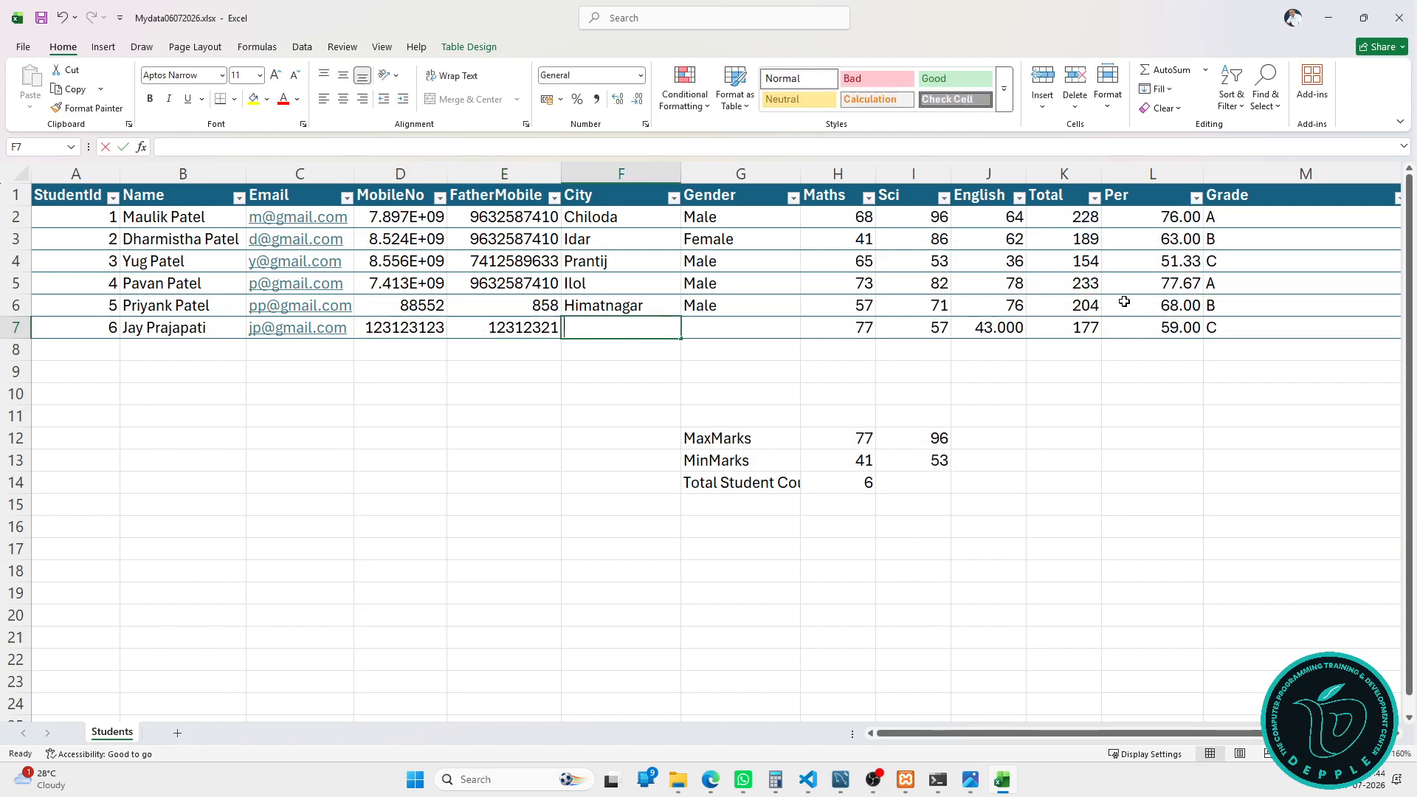
{"action": "type", "text": "Sampad"}
{"action": "key", "text": "Tab"}
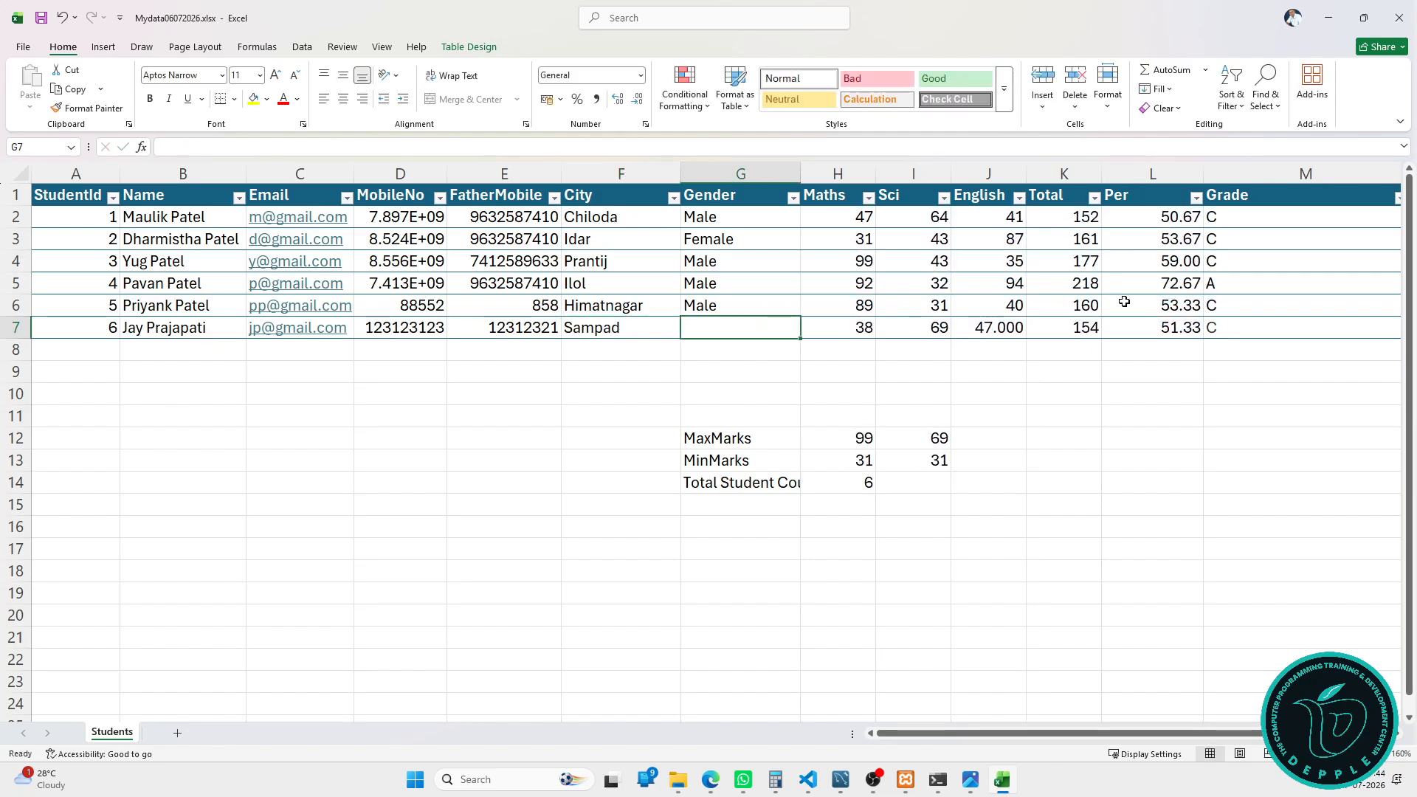
{"action": "type", "text": "Male"}
{"action": "key", "text": "Tab"}
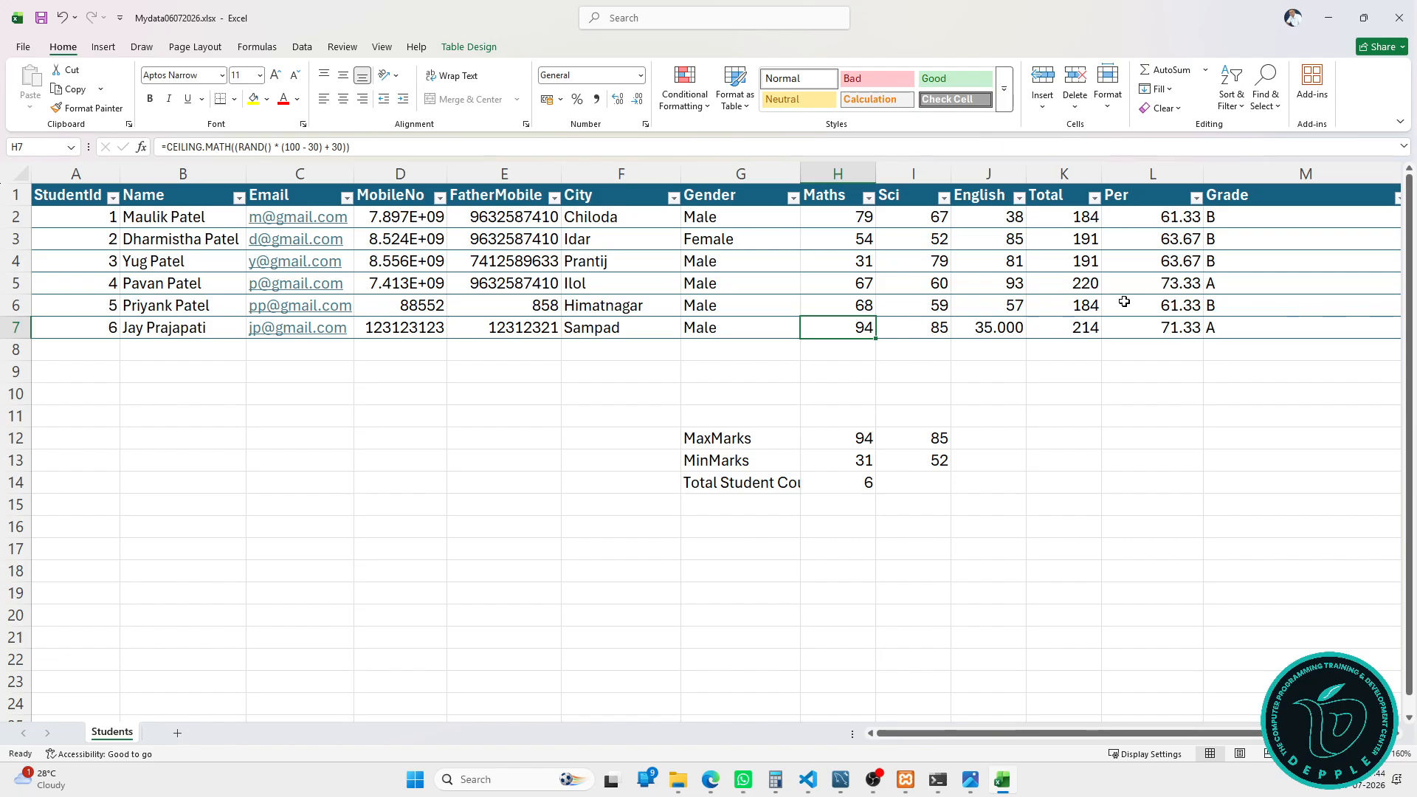
Step: Auto-fit column G so the Total Student Count label shows in full
{"action": "left_click", "coordinate": [257, 47]}
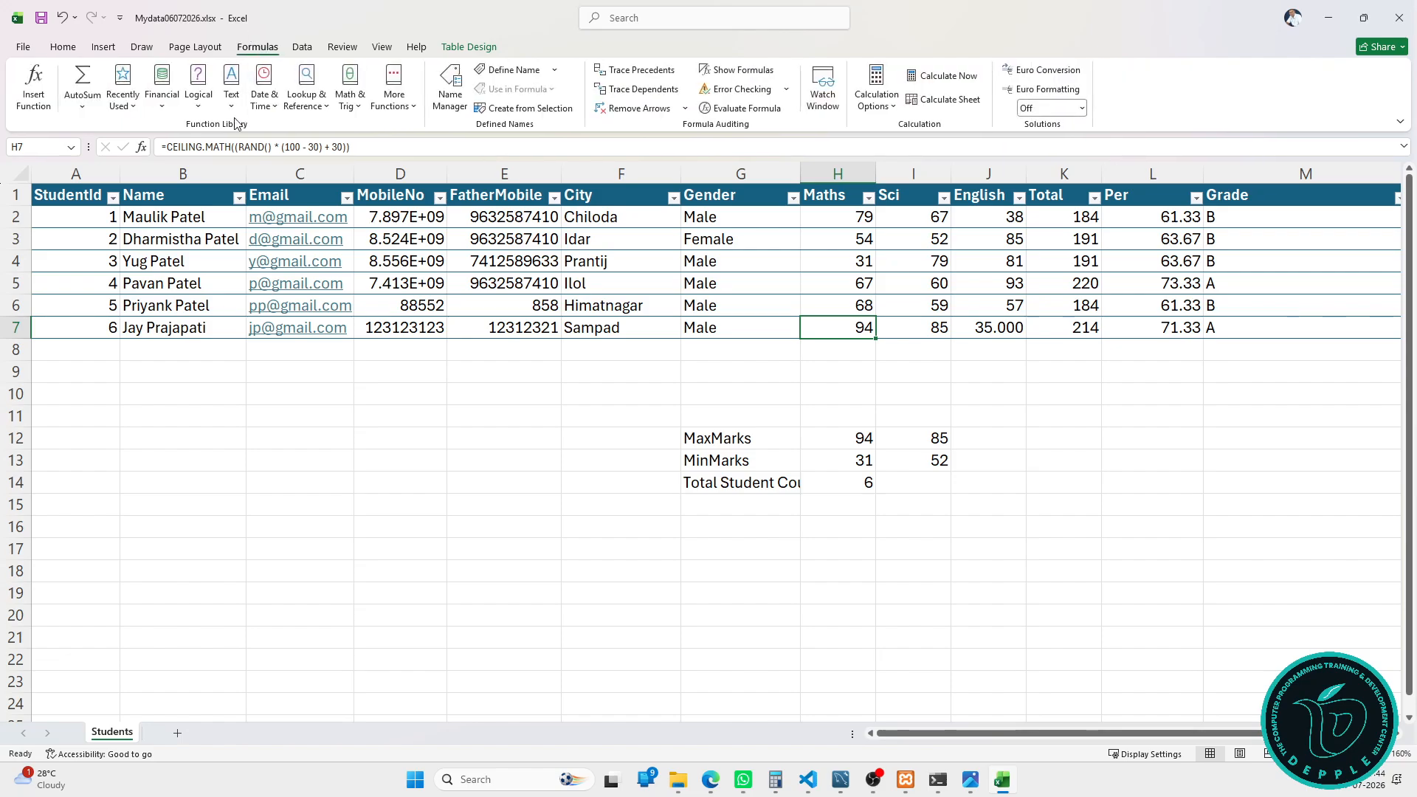
{"action": "left_click", "coordinate": [82, 107]}
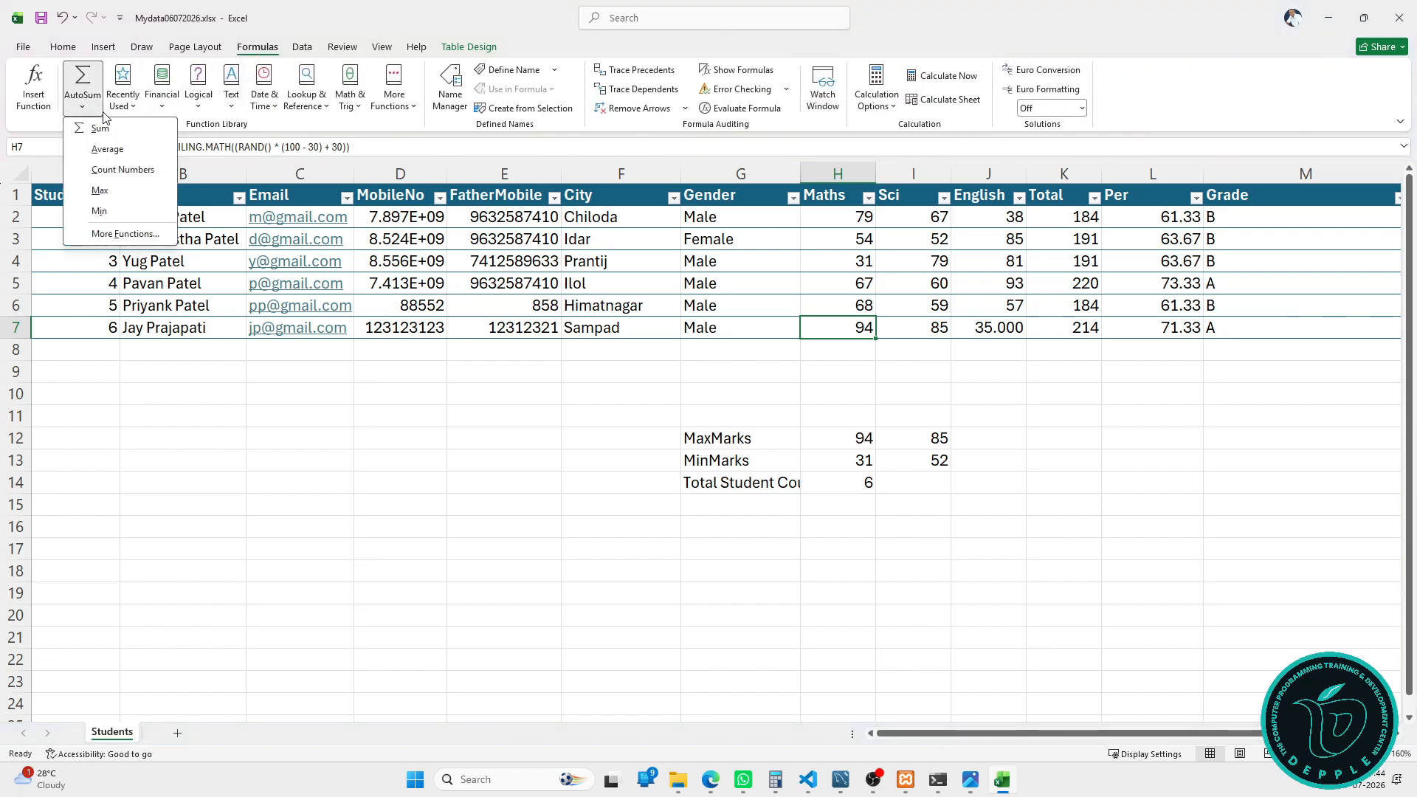
{"action": "left_click", "coordinate": [104, 117]}
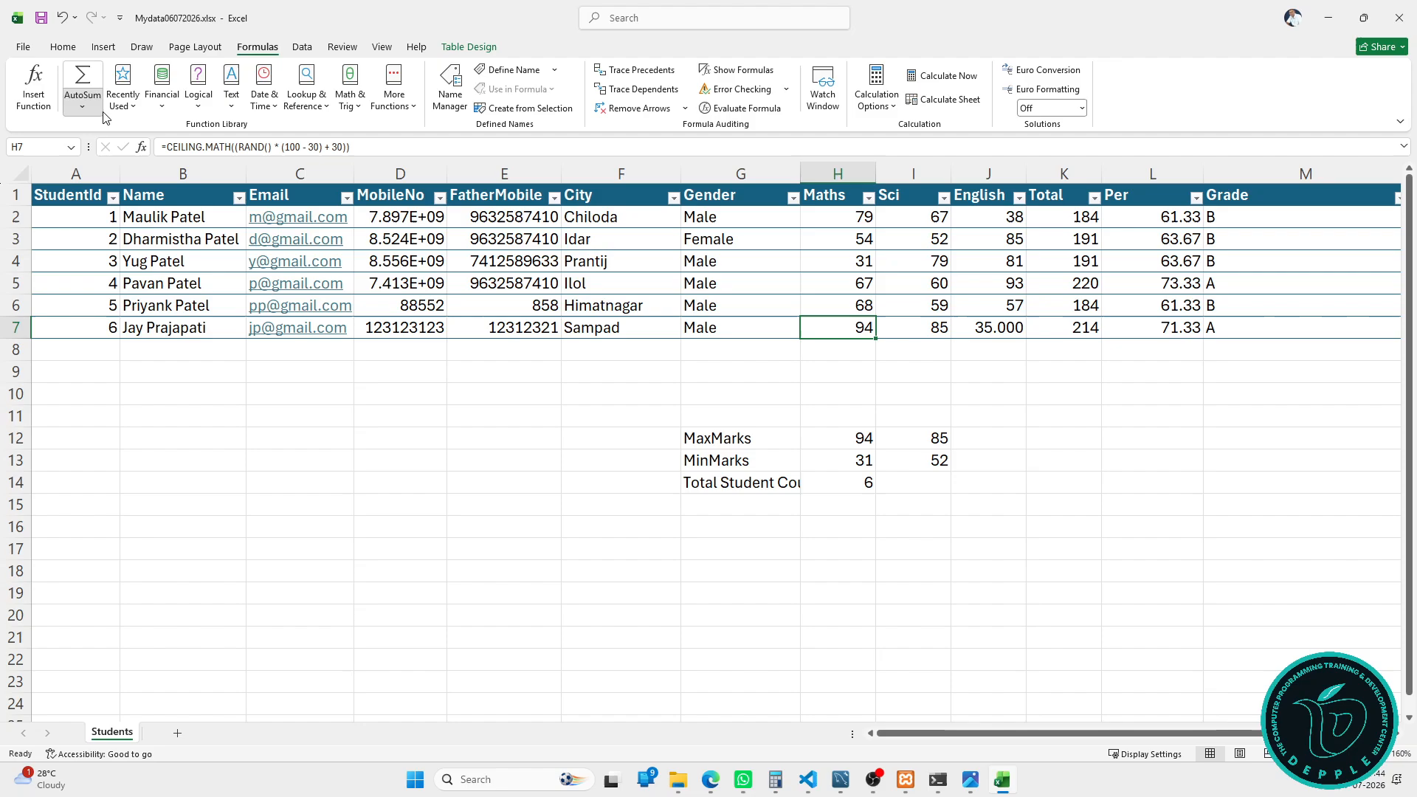
{"action": "left_click", "coordinate": [62, 46]}
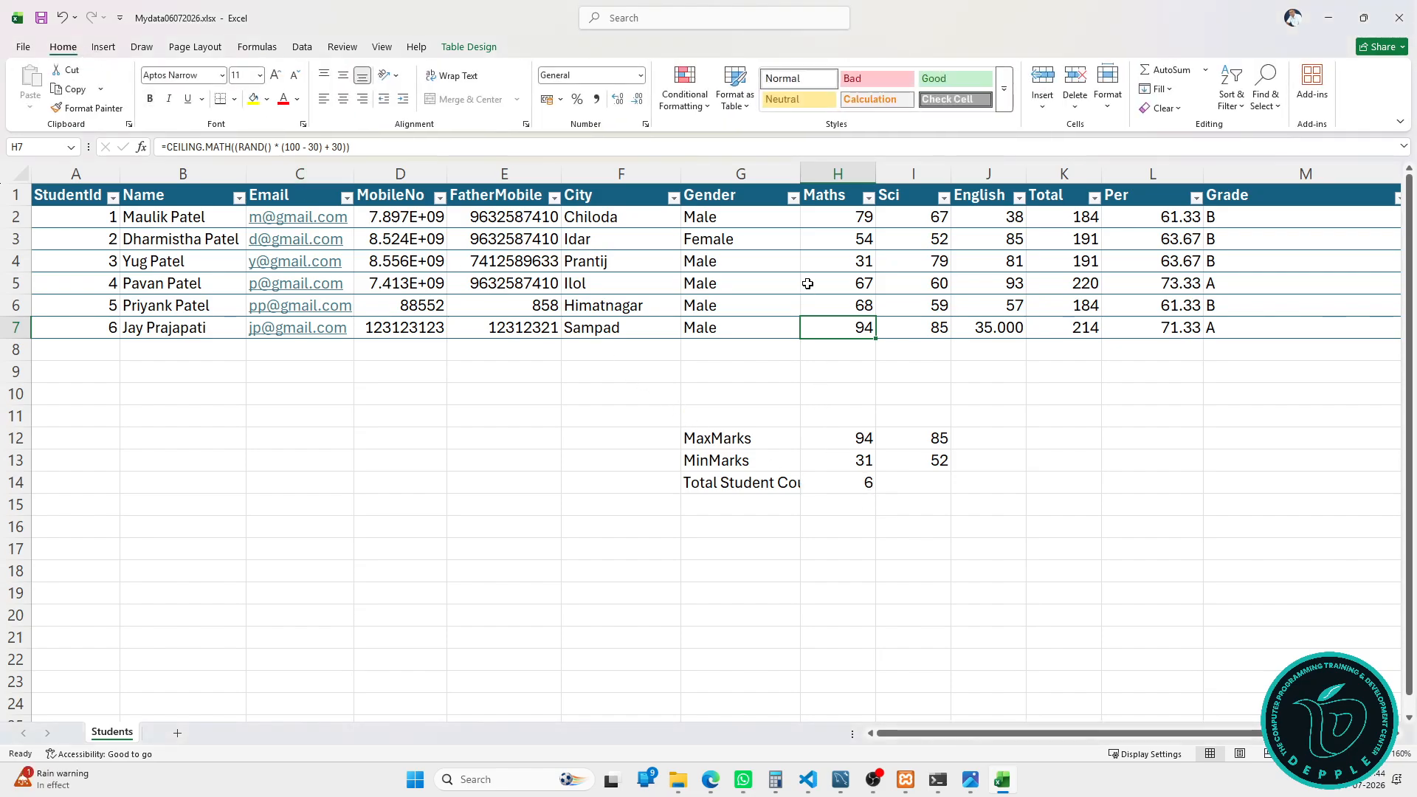
{"action": "left_click_drag", "start_coordinate": [800, 177], "coordinate": [799, 177]}
{"action": "double_click", "coordinate": [800, 177]}
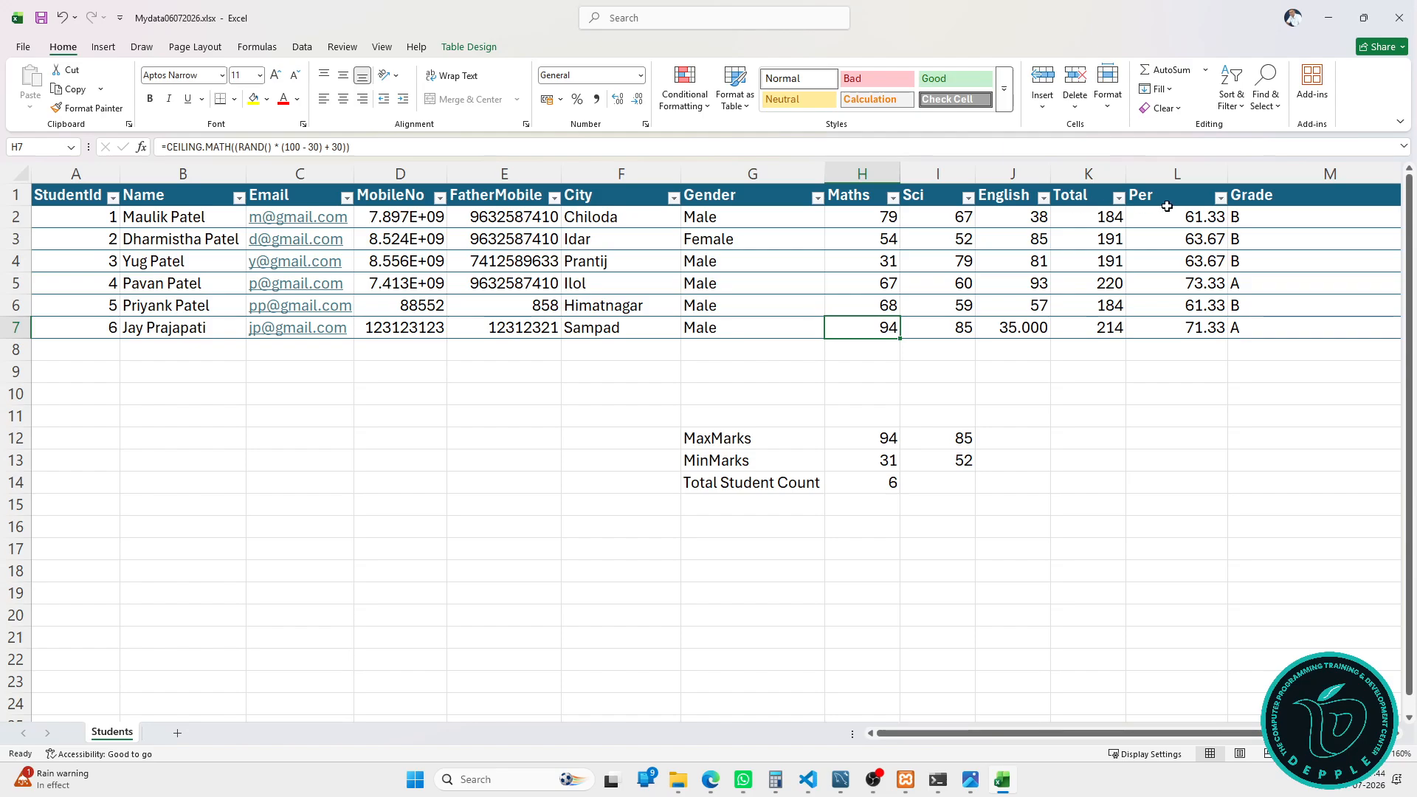
{"action": "left_click", "coordinate": [1291, 212]}
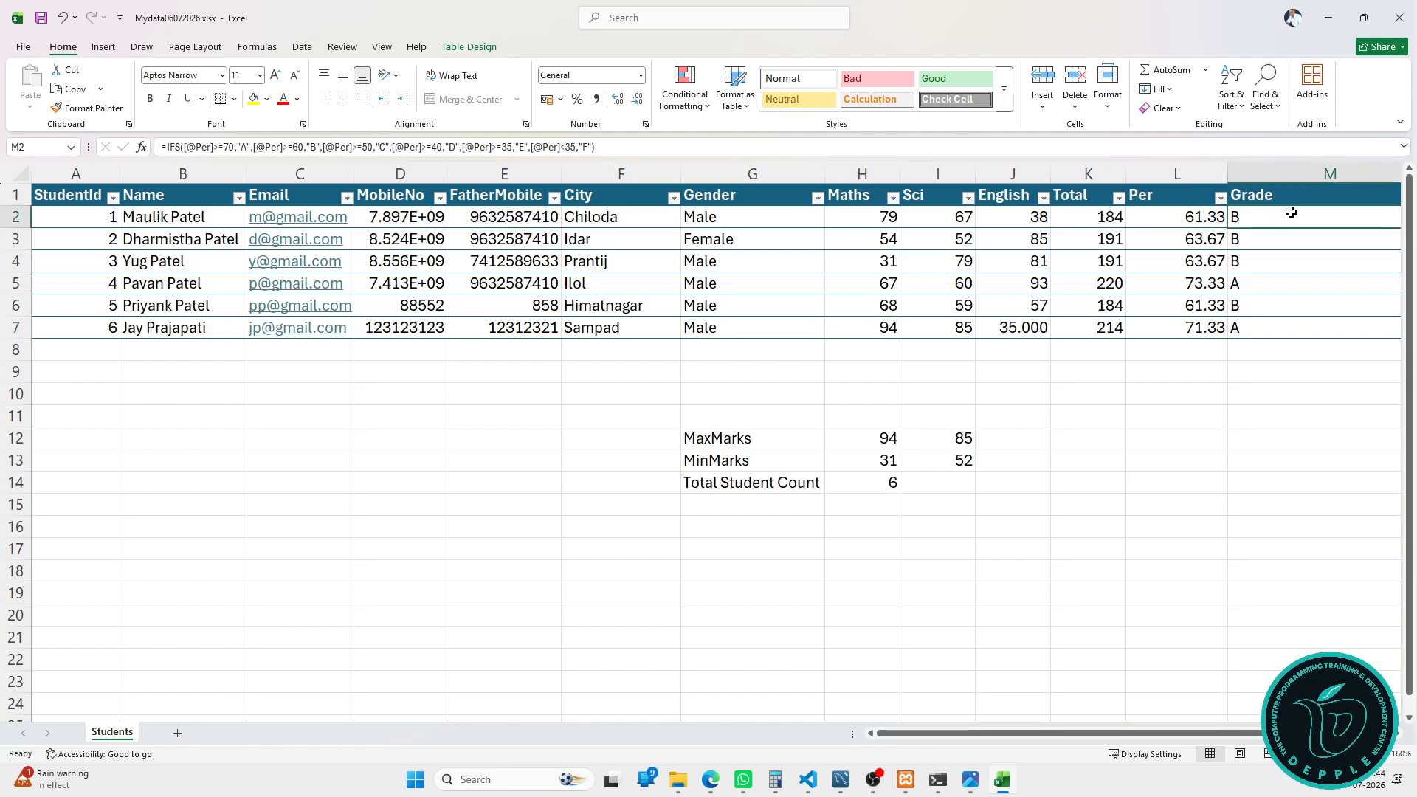
{"action": "left_click", "coordinate": [774, 497]}
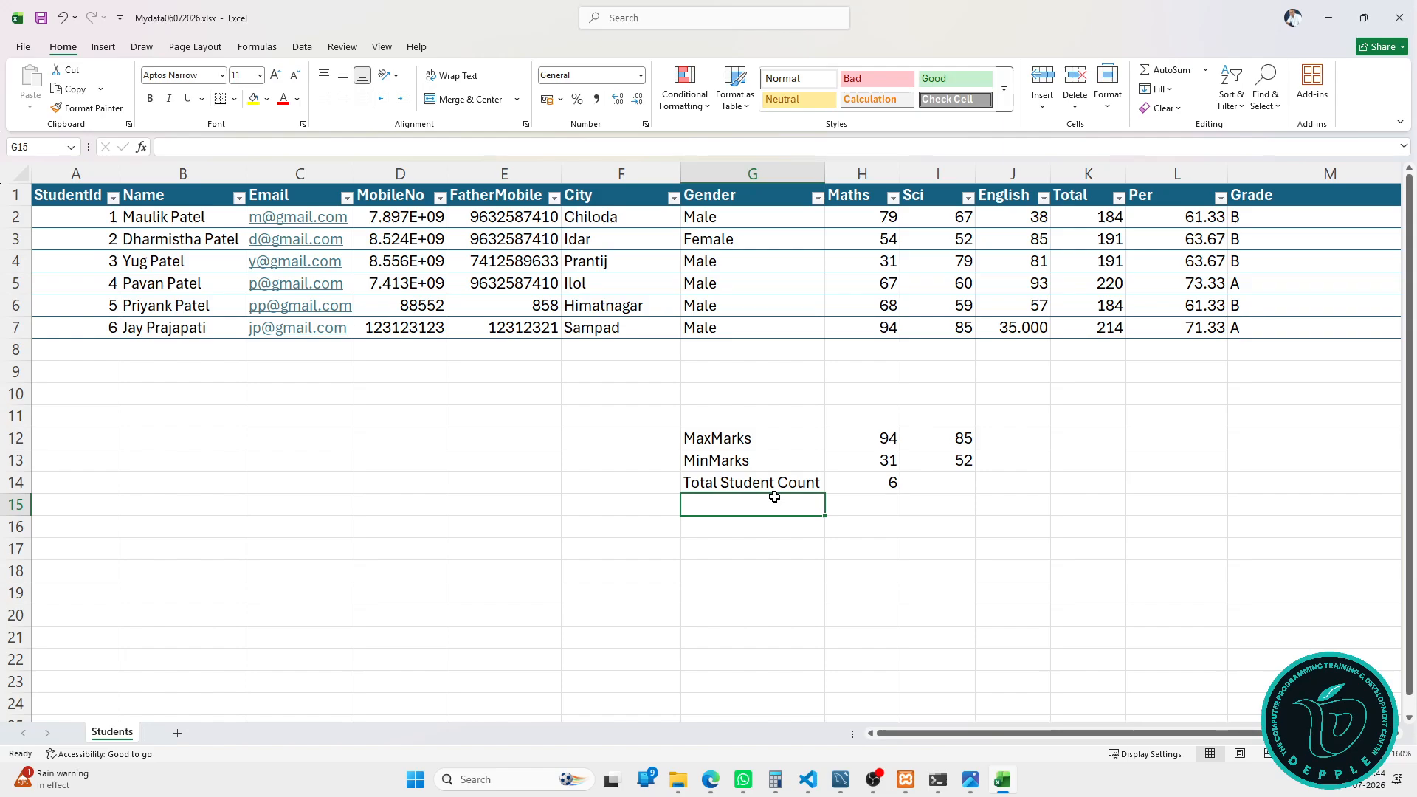
Step: Enter Male_Student_Count in G15 and =COUNTIF(StudentTbl[Gender],"Male") in H15, returning 5
{"action": "type", "text": "Male"}
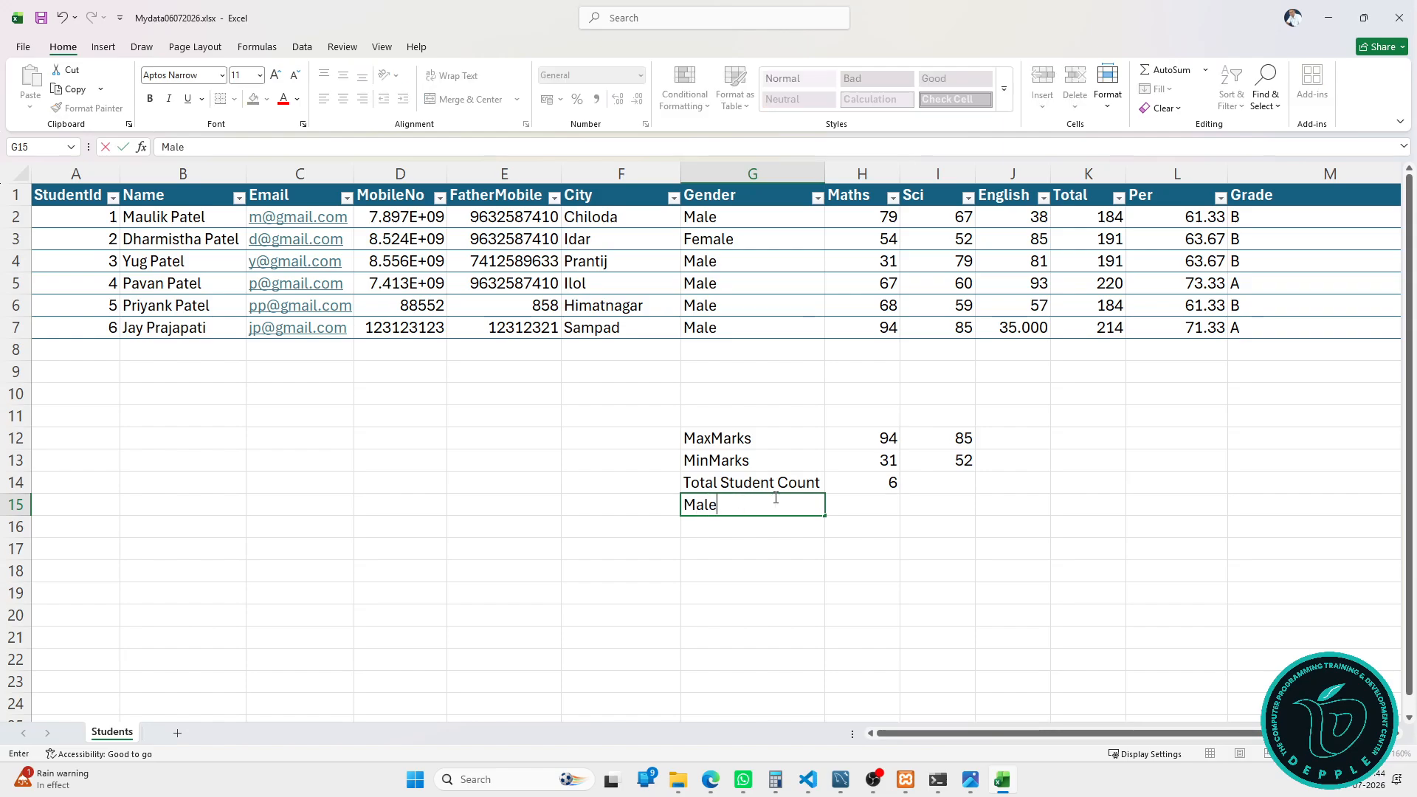
{"action": "type", "text": "_Student_Count"}
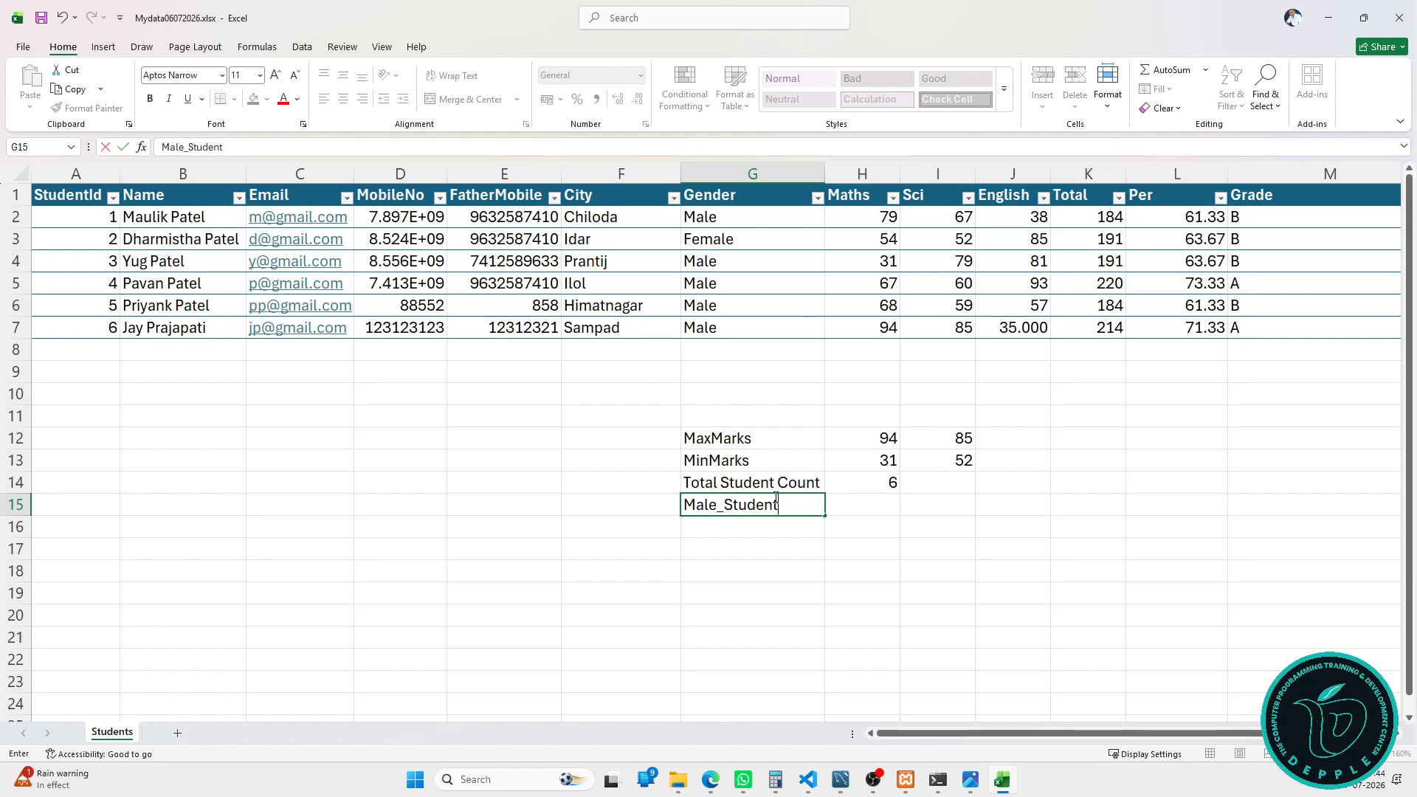
{"action": "key", "text": "Tab"}
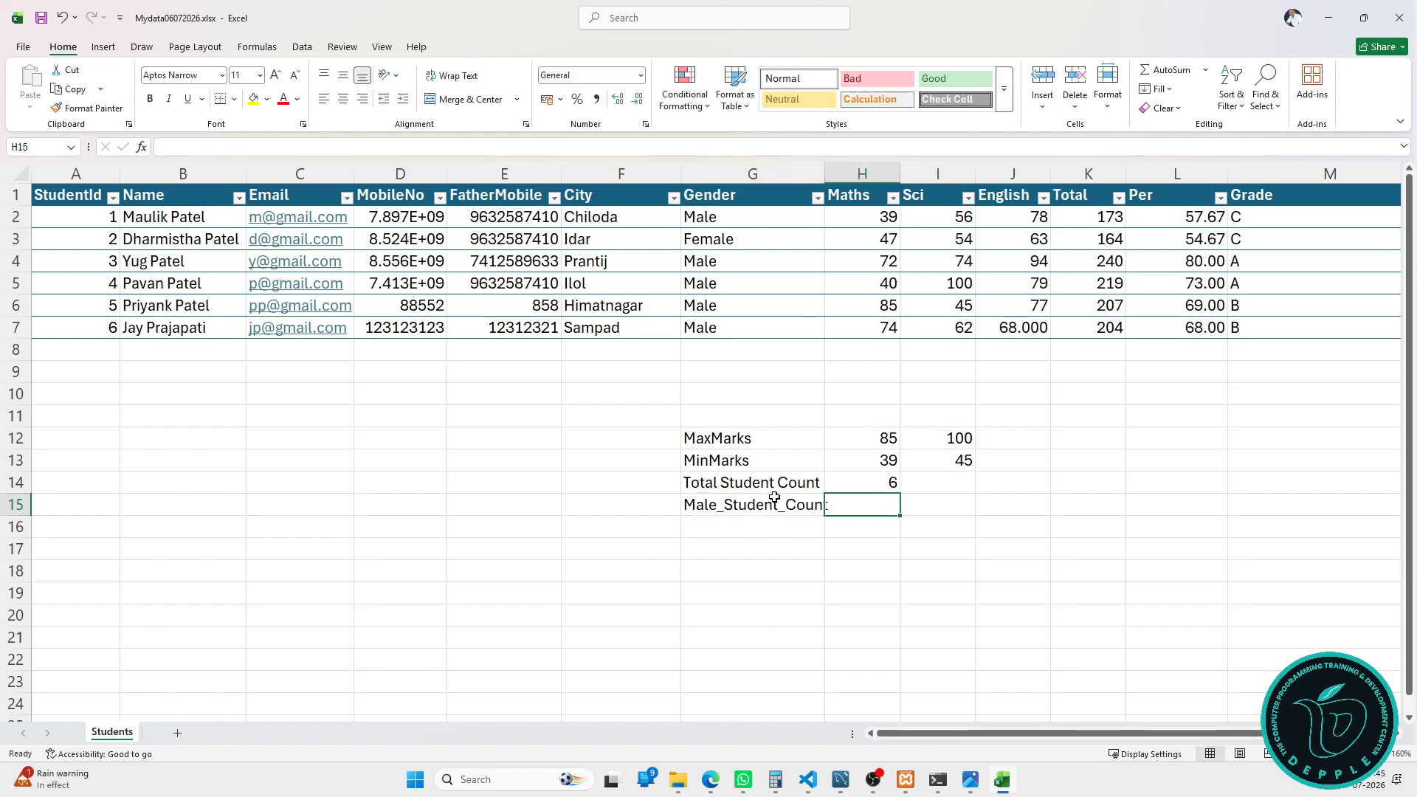
{"action": "type", "text": "=c"}
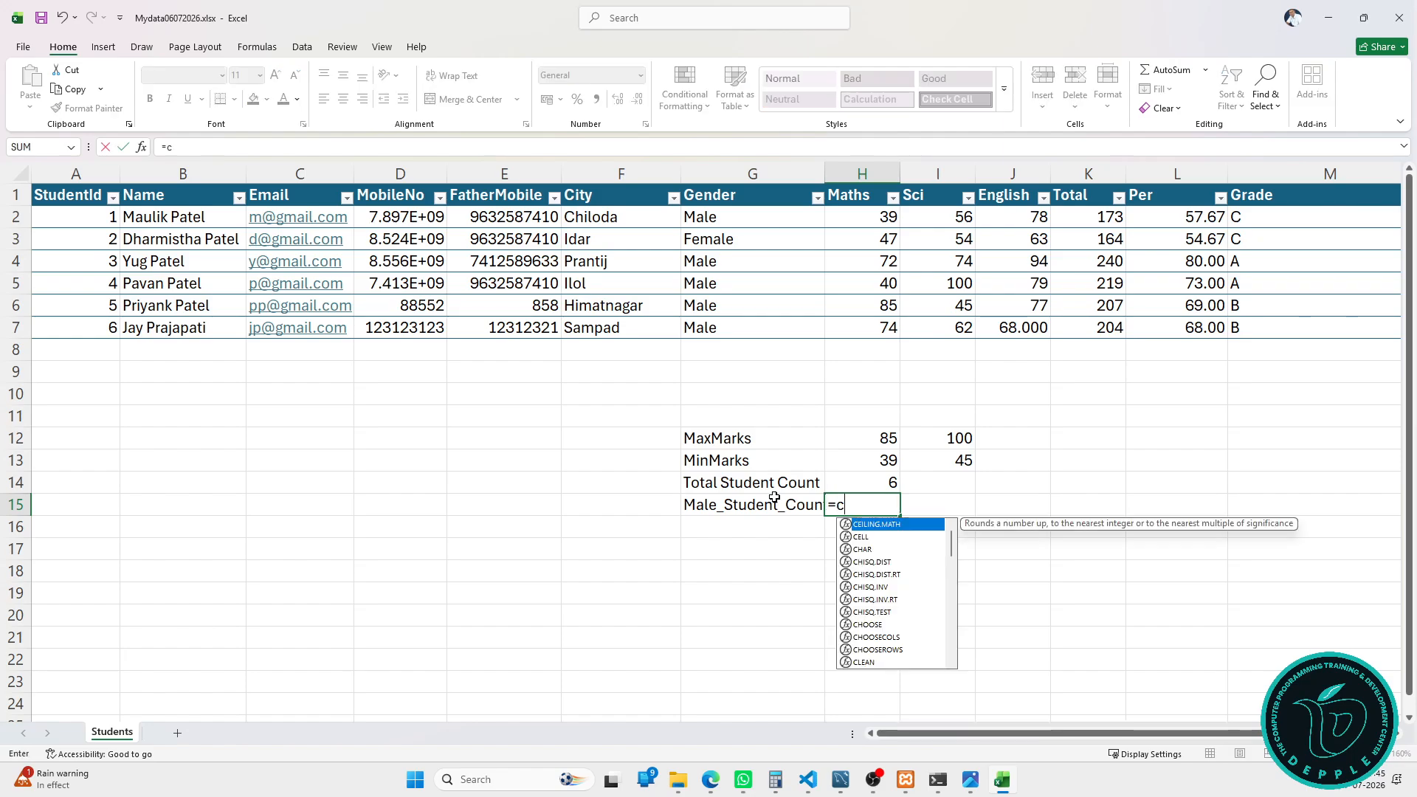
{"action": "type", "text": "ou"}
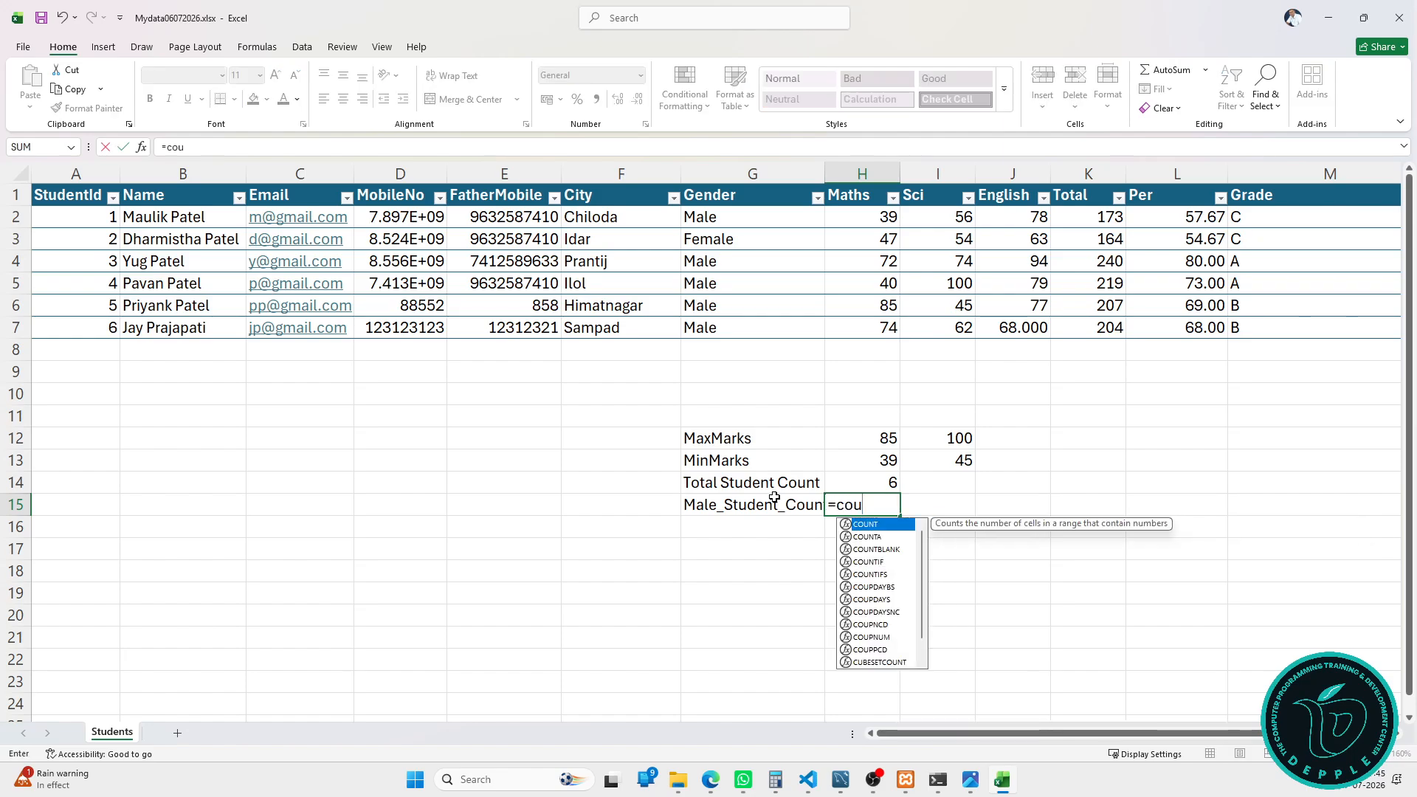
{"action": "type", "text": "nt"}
{"action": "key", "text": "Down"}
{"action": "key", "text": "Down"}
{"action": "key", "text": "Down"}
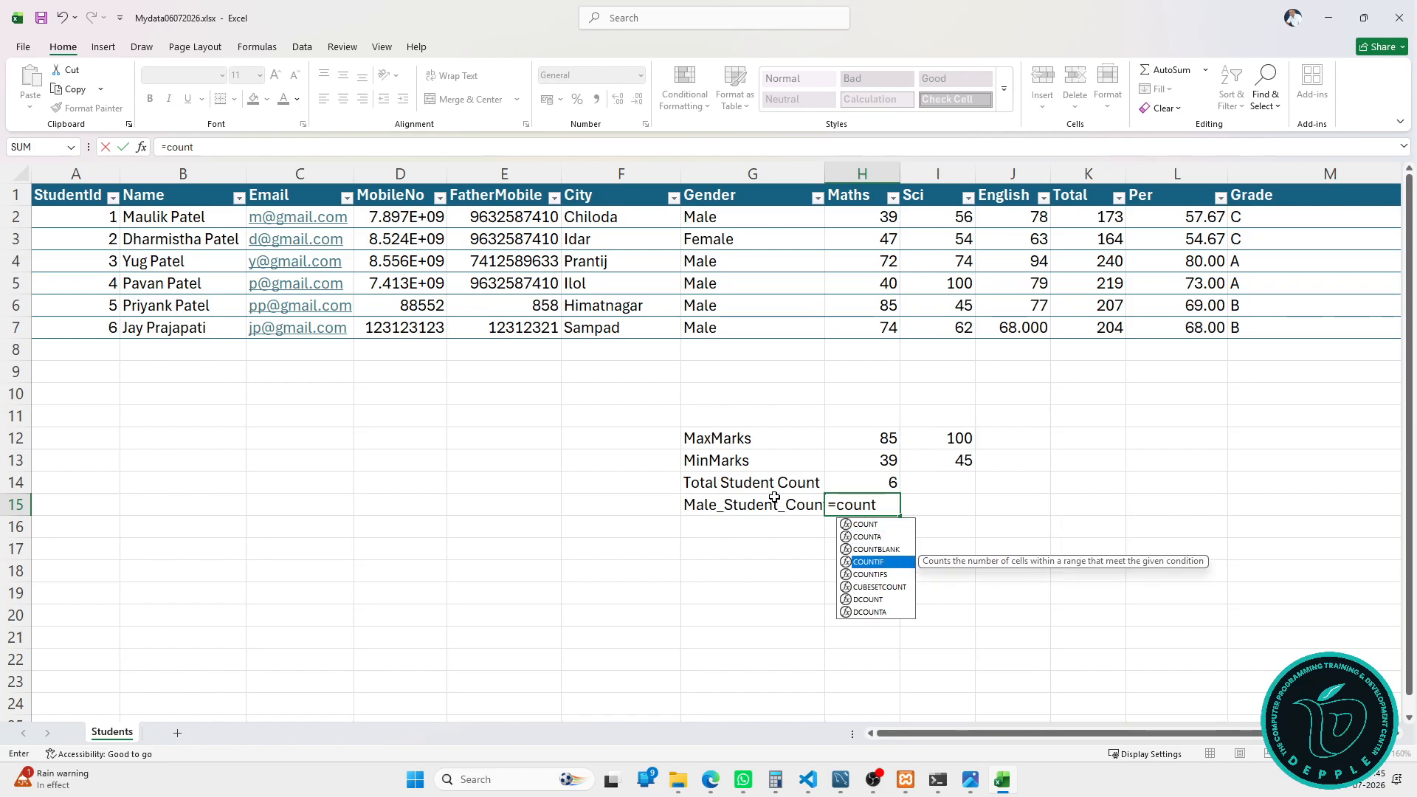
{"action": "key", "text": "Tab"}
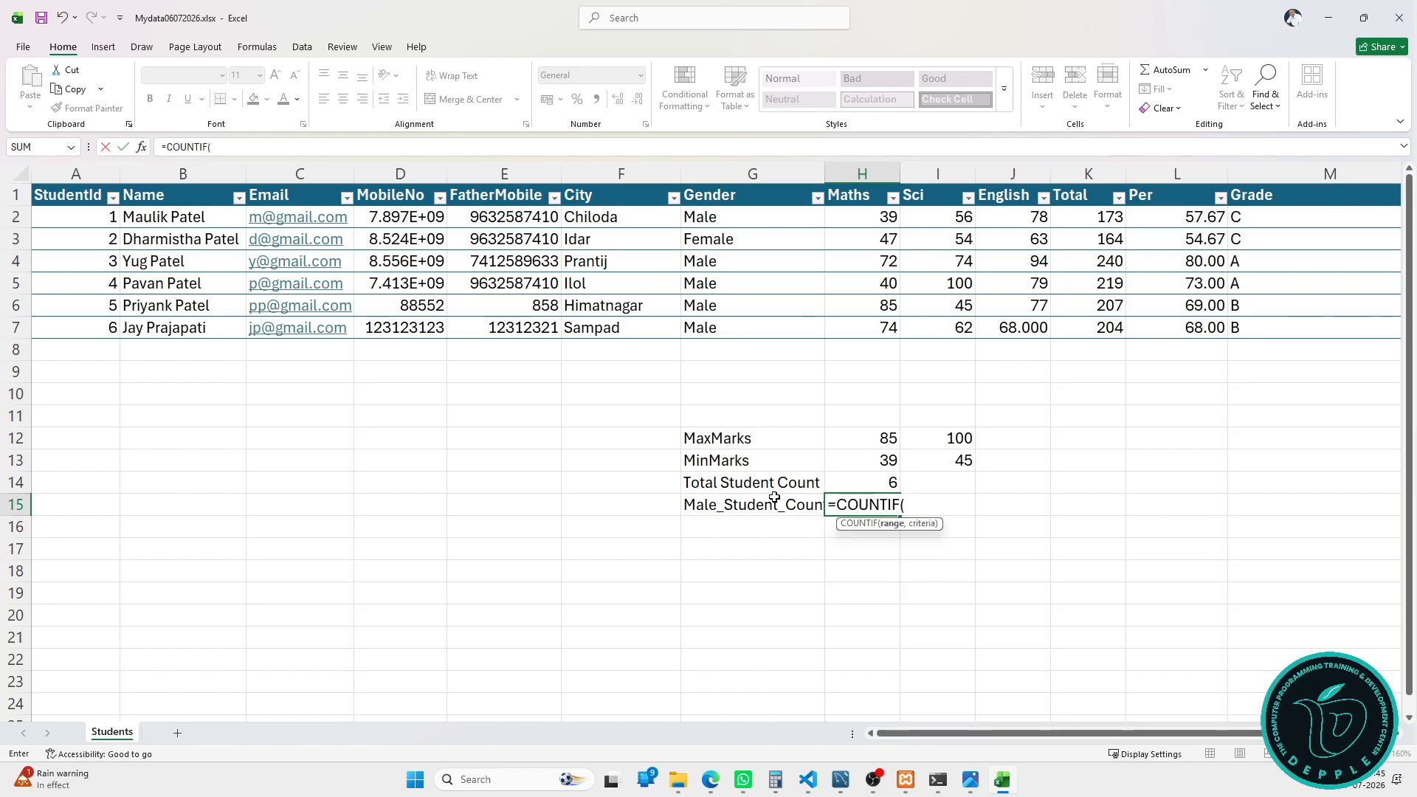
{"action": "left_click", "coordinate": [743, 184]}
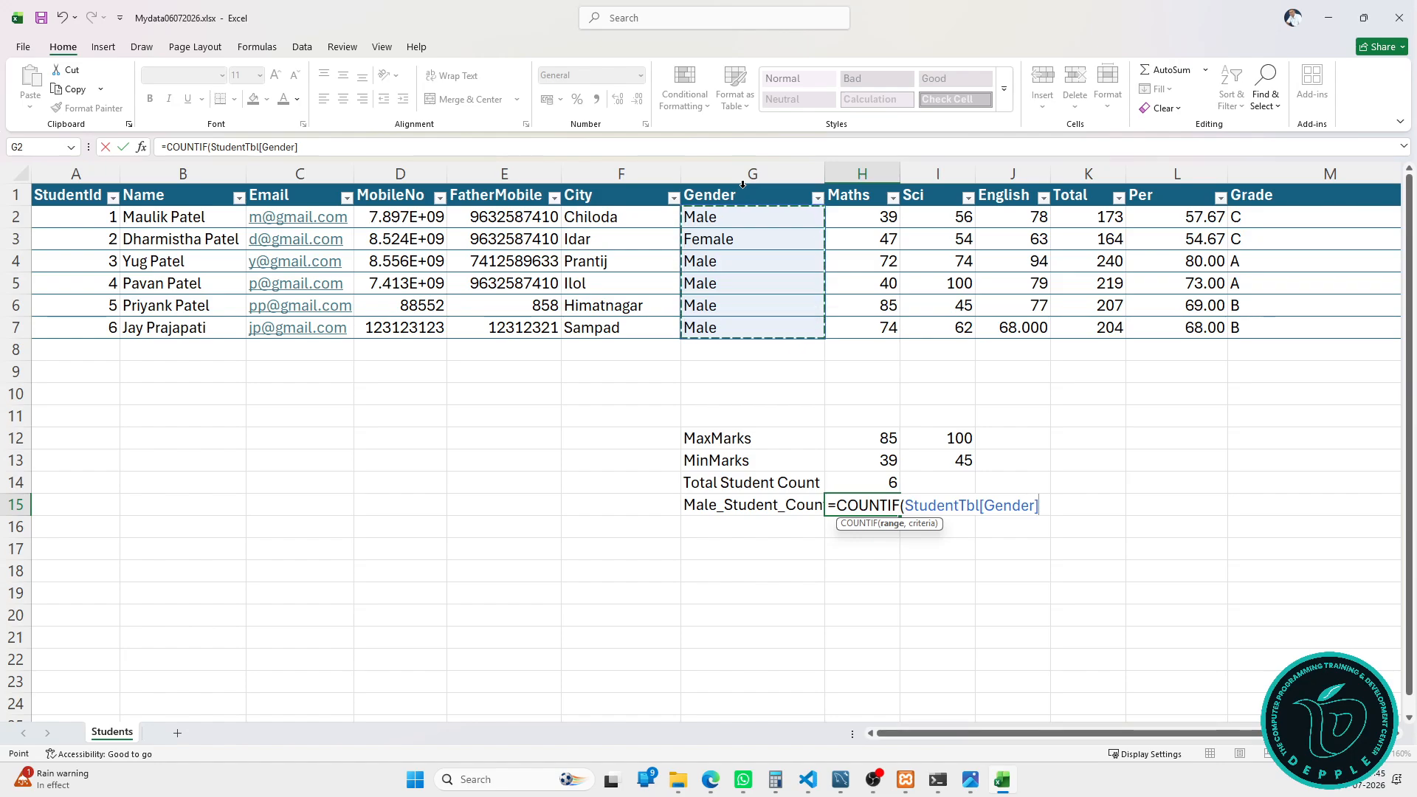
{"action": "type", "text": "."}
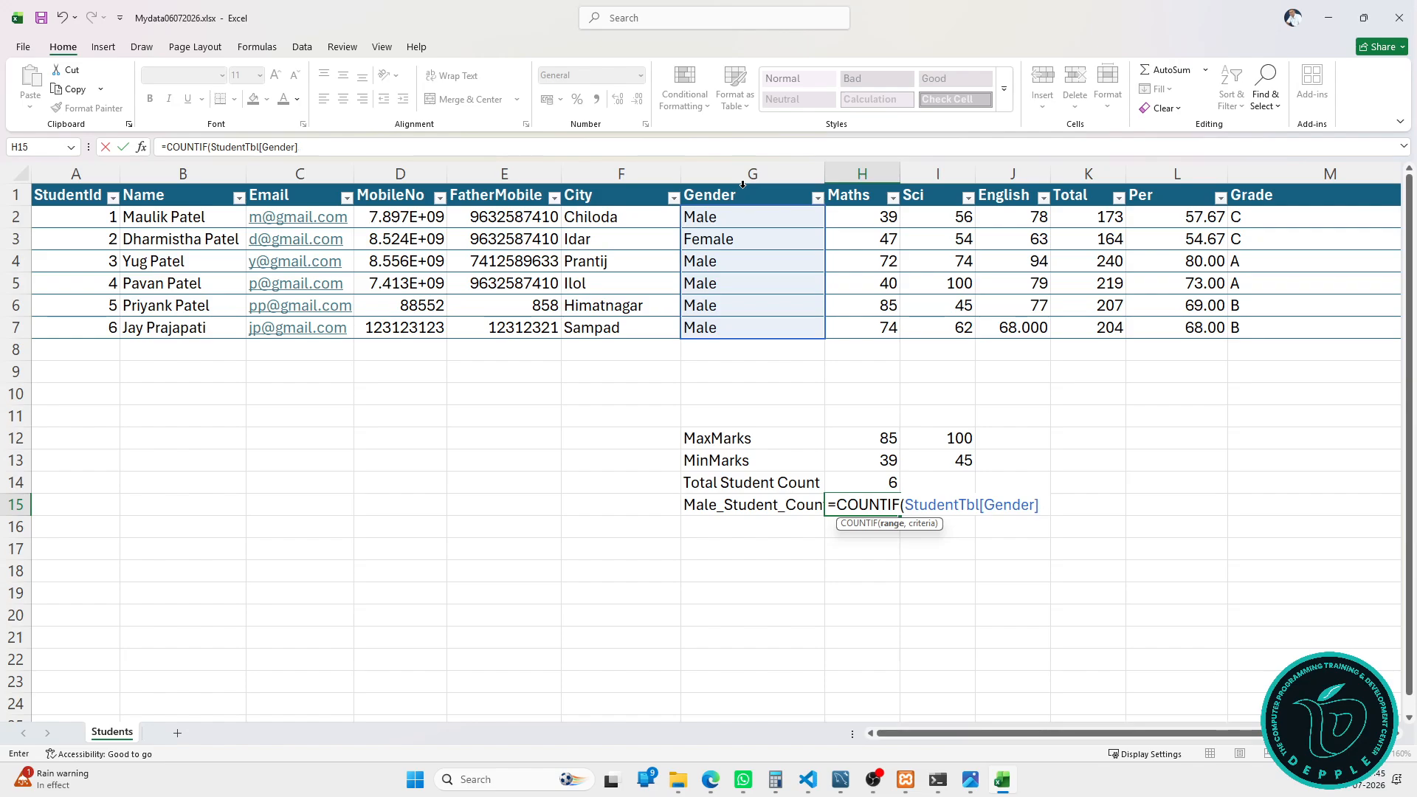
{"action": "type", "text": ",\"Male\""}
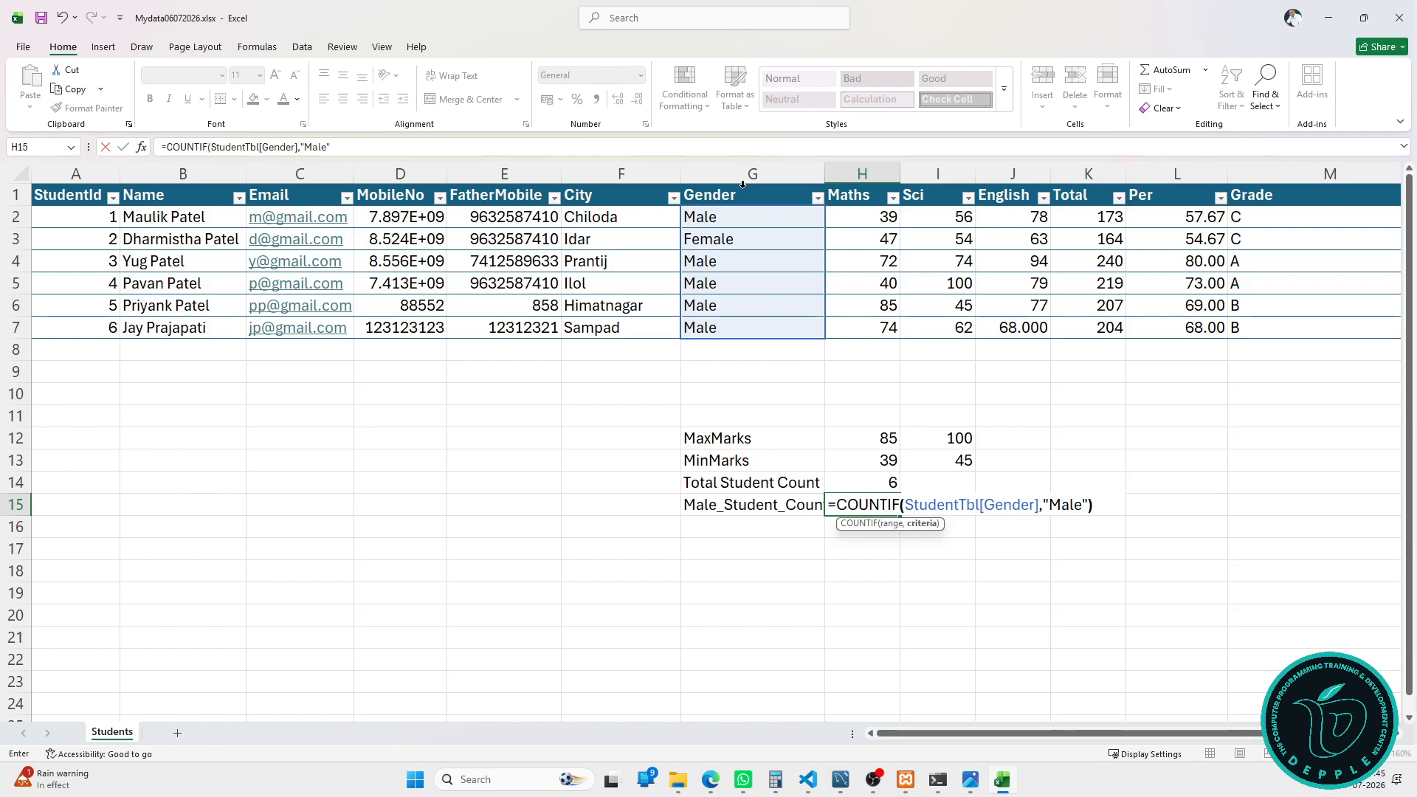
{"action": "type", "text": ")"}
{"action": "key", "text": "Return"}
{"action": "key", "text": "Up"}
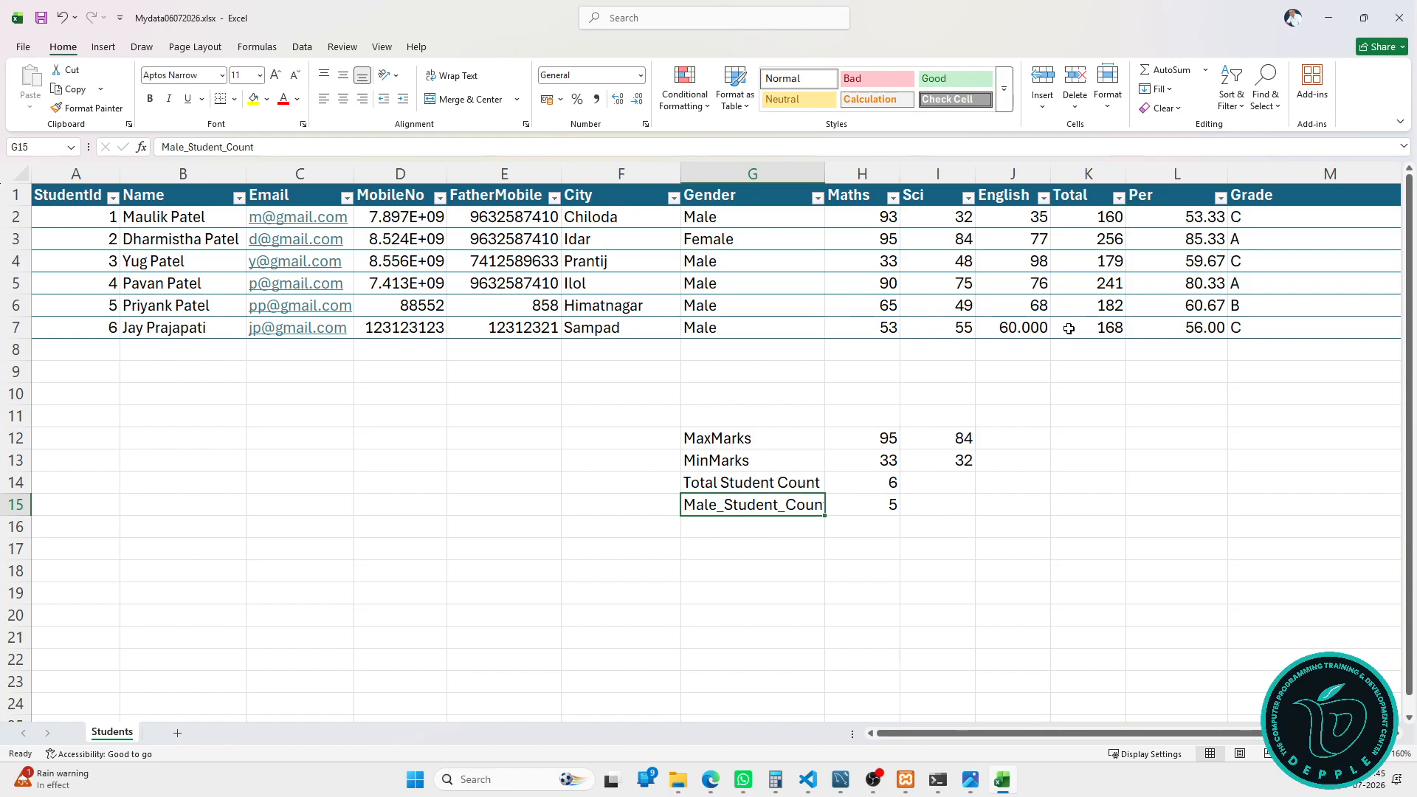
Step: Add a new table row and enter the seventh student's name and e-mail
{"action": "left_click", "coordinate": [808, 327]}
{"action": "key", "text": "Tab"}
{"action": "key", "text": "Tab"}
{"action": "key", "text": "Tab"}
{"action": "key", "text": "Tab"}
{"action": "key", "text": "Tab"}
{"action": "key", "text": "Tab"}
{"action": "key", "text": "Tab"}
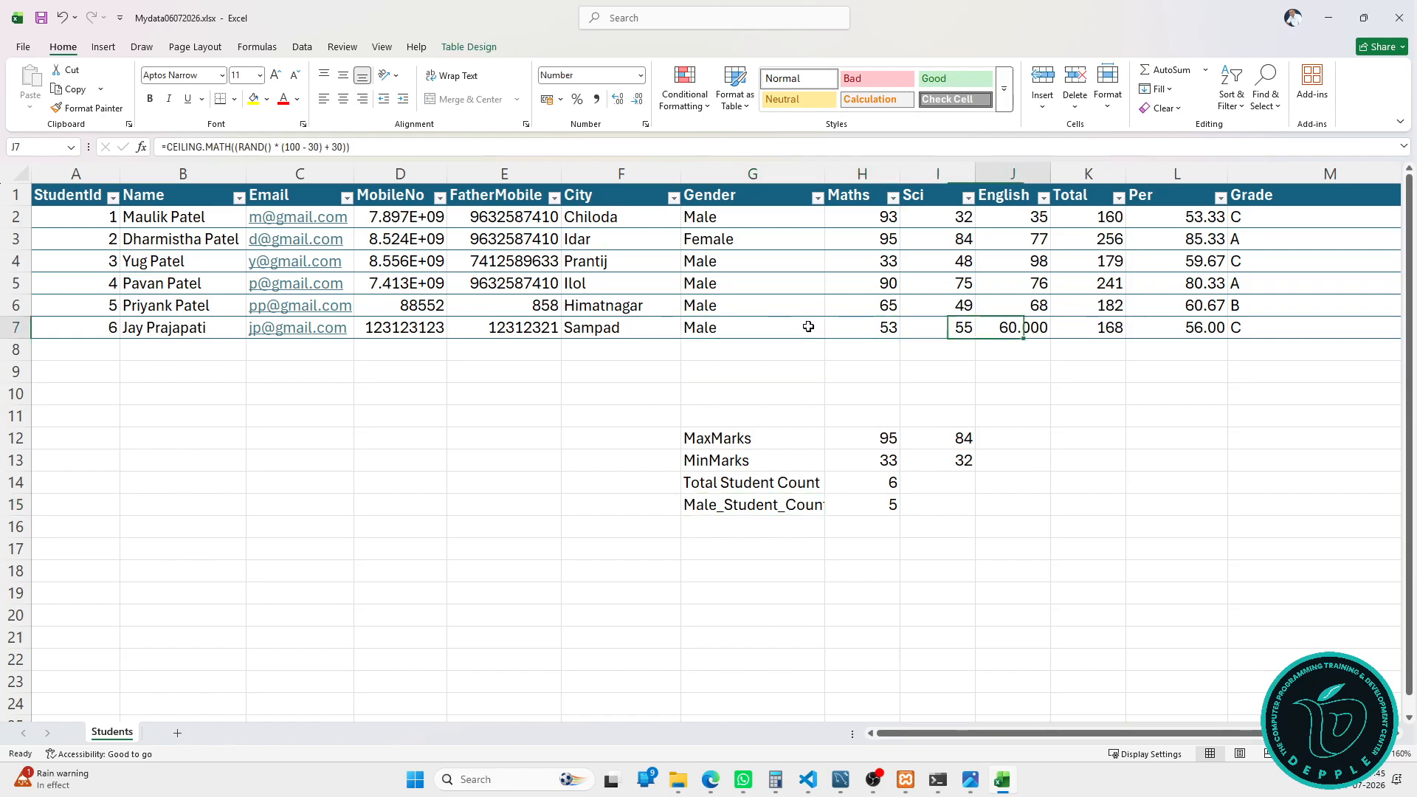
{"action": "key", "text": "Tab"}
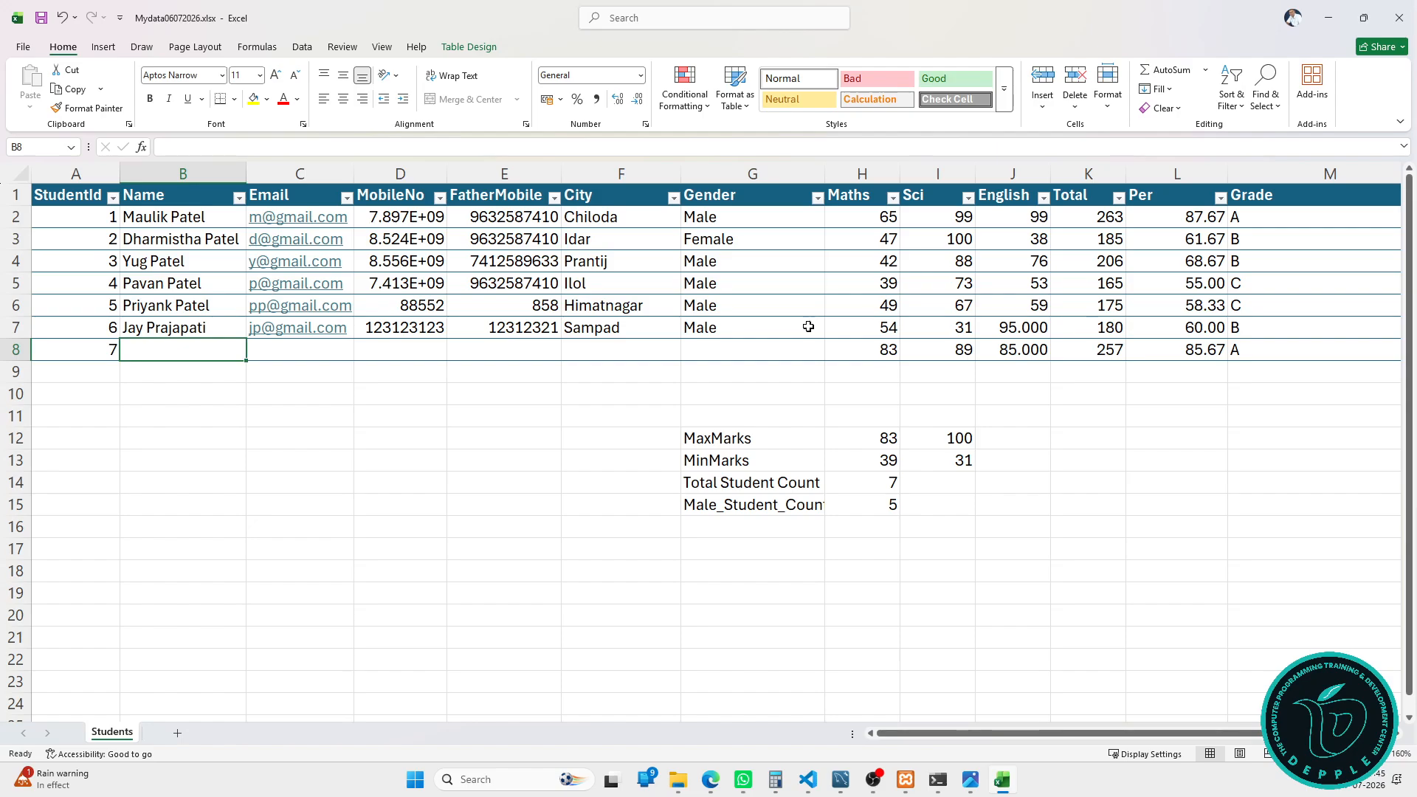
{"action": "type", "text": "Drashti"}
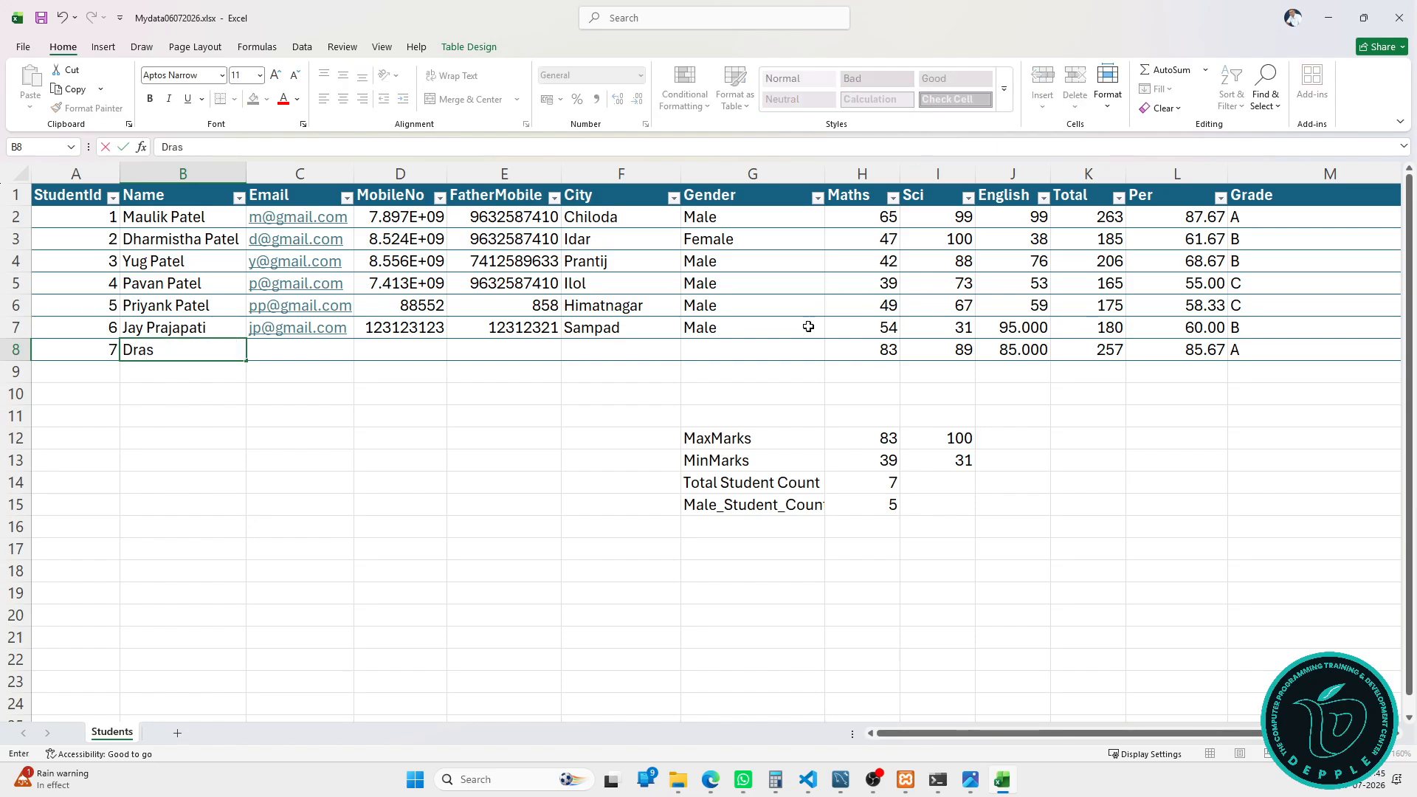
{"action": "key", "text": "Tab"}
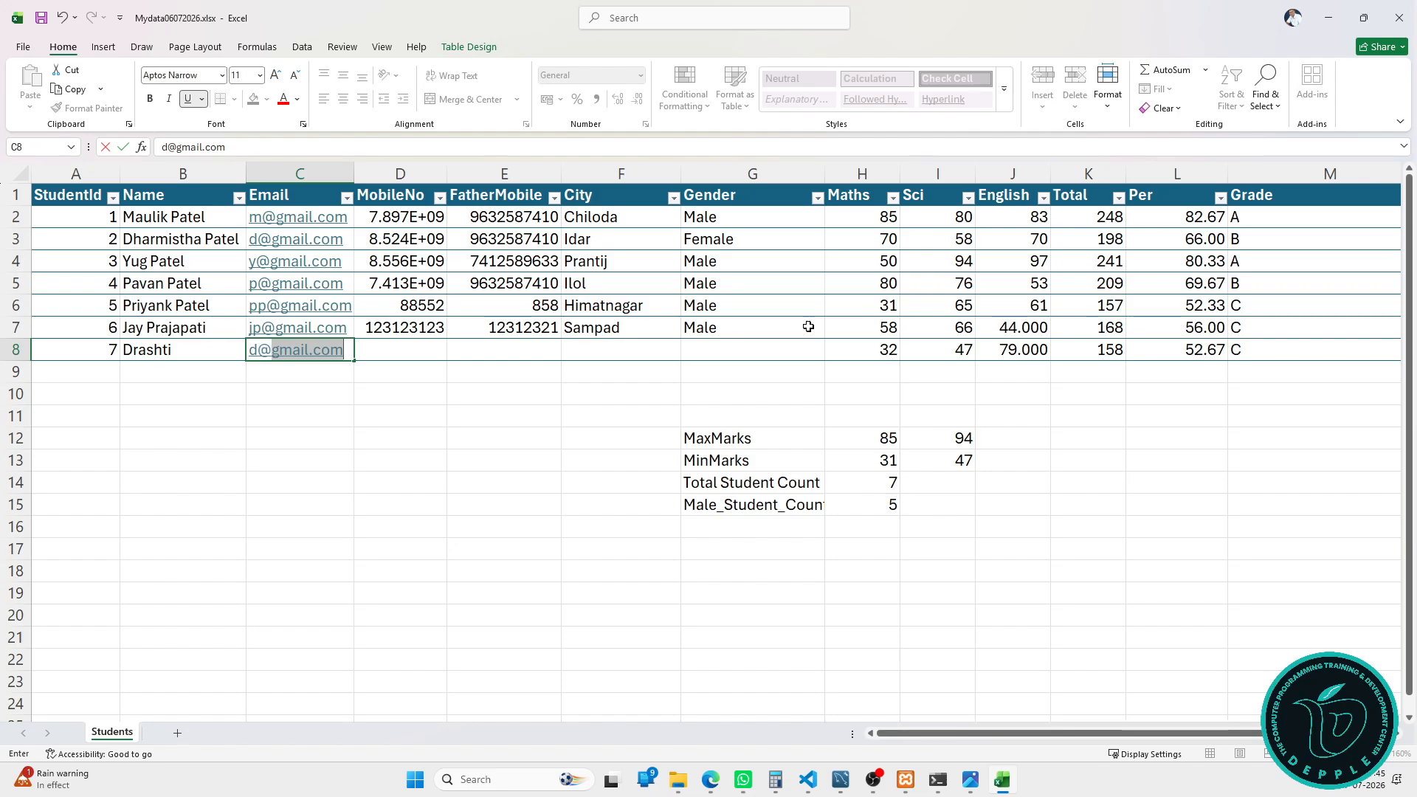
{"action": "key", "text": "Tab"}
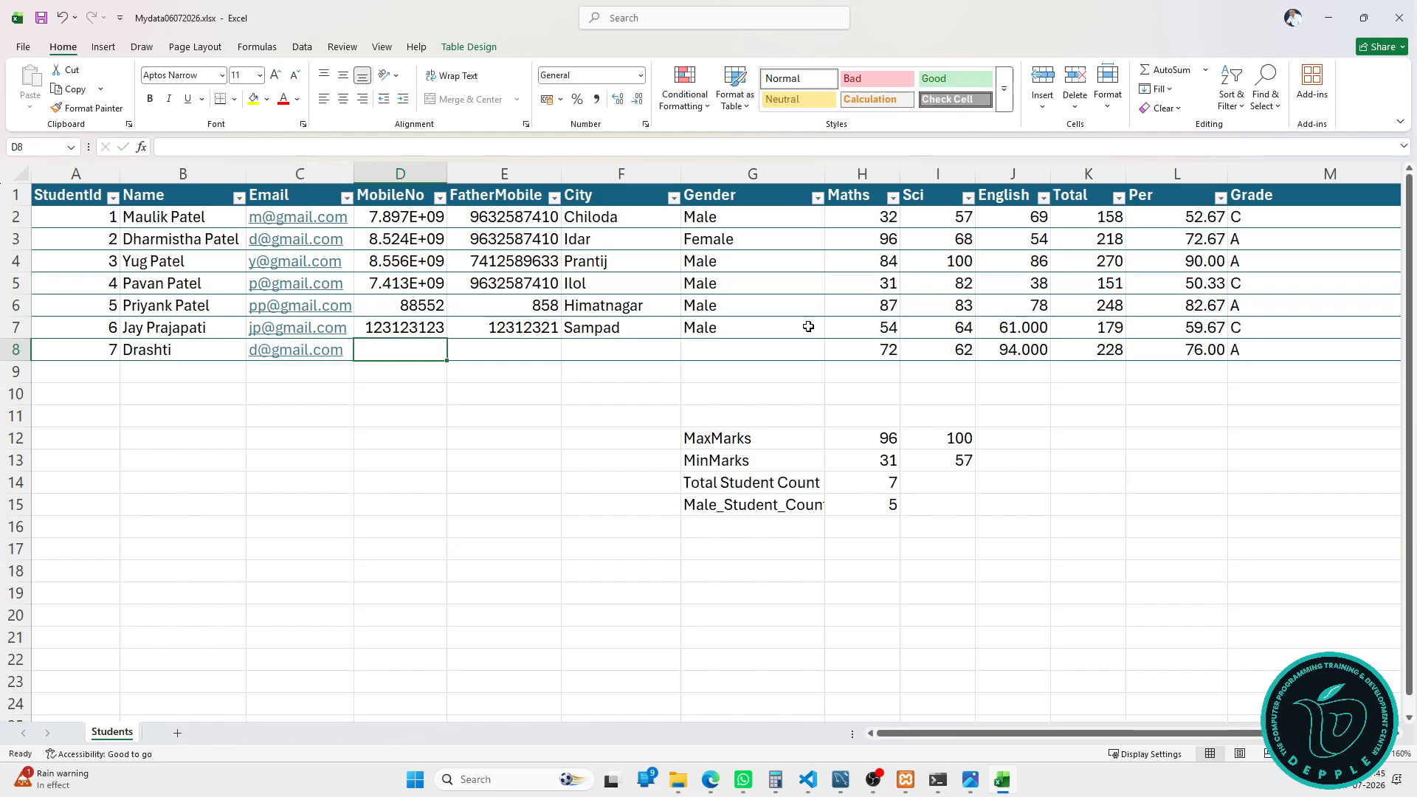
Step: Fill in the student's phone numbers, city Gandhinagar and gender Female
{"action": "type", "text": "123123"}
{"action": "key", "text": "Tab"}
{"action": "type", "text": "1312"}
{"action": "key", "text": "Tab"}
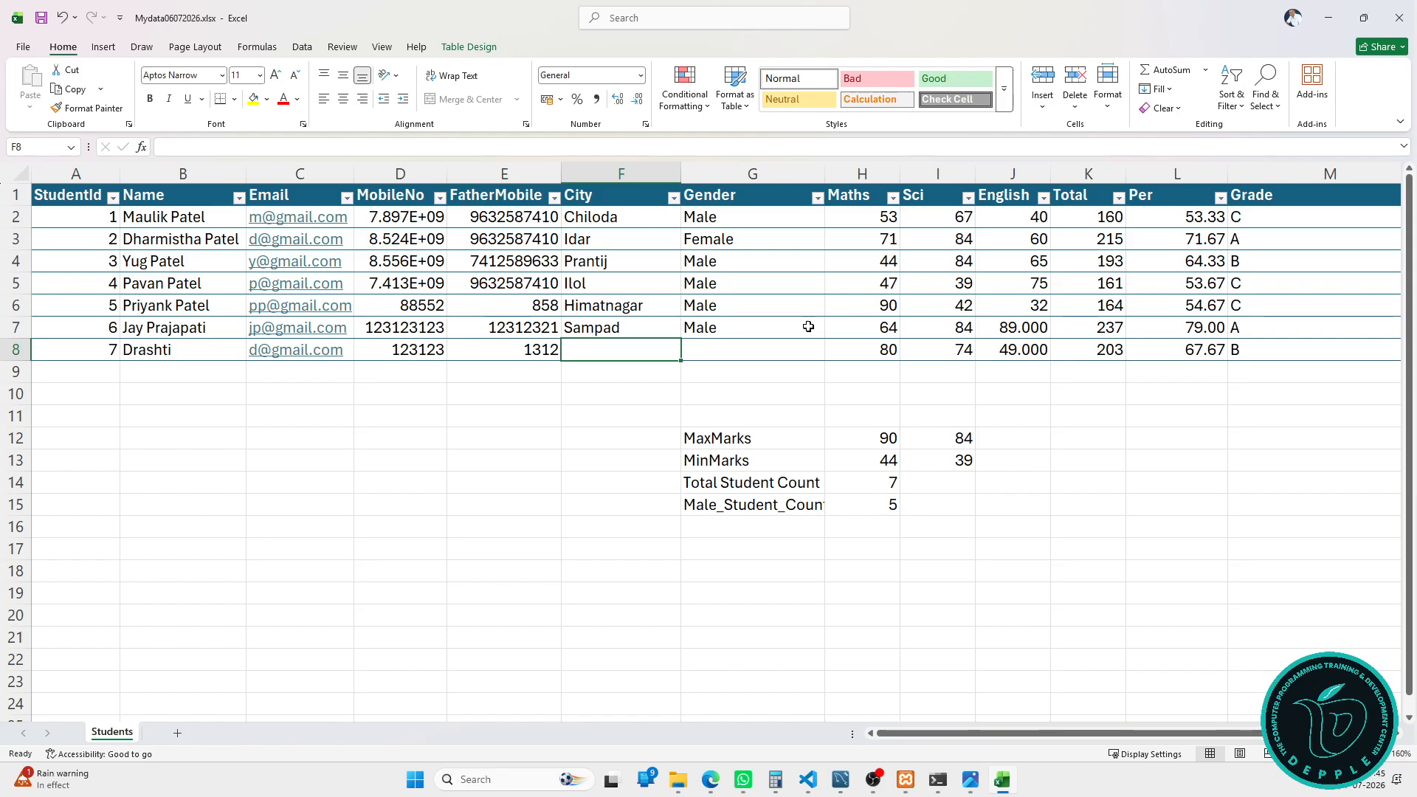
{"action": "type", "text": "TGa"}
{"action": "key", "text": "BackSpace"}
{"action": "key", "text": "BackSpace"}
{"action": "key", "text": "BackSpace"}
{"action": "type", "text": "Gan"}
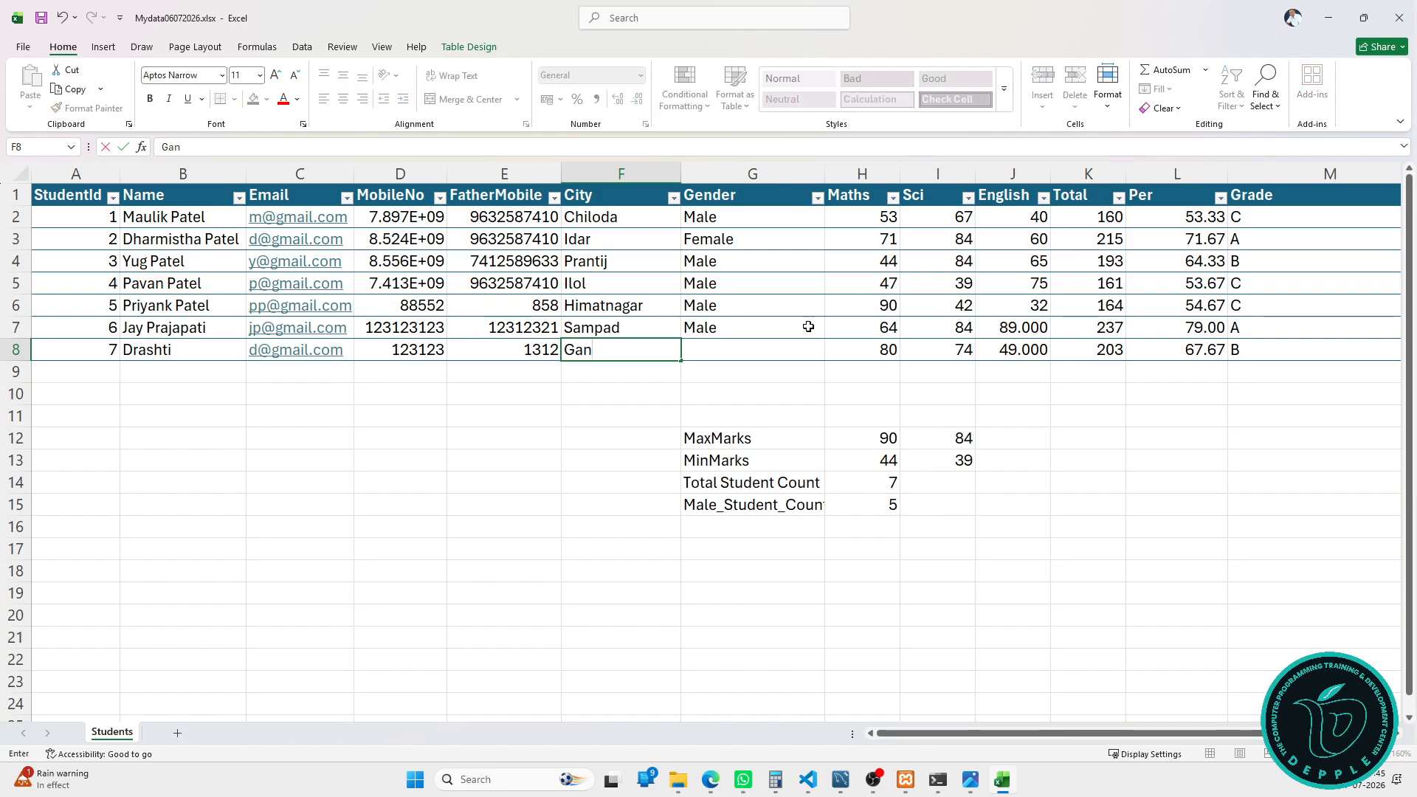
{"action": "type", "text": "dhinagar"}
{"action": "key", "text": "Tab"}
{"action": "type", "text": "Female"}
{"action": "key", "text": "Tab"}
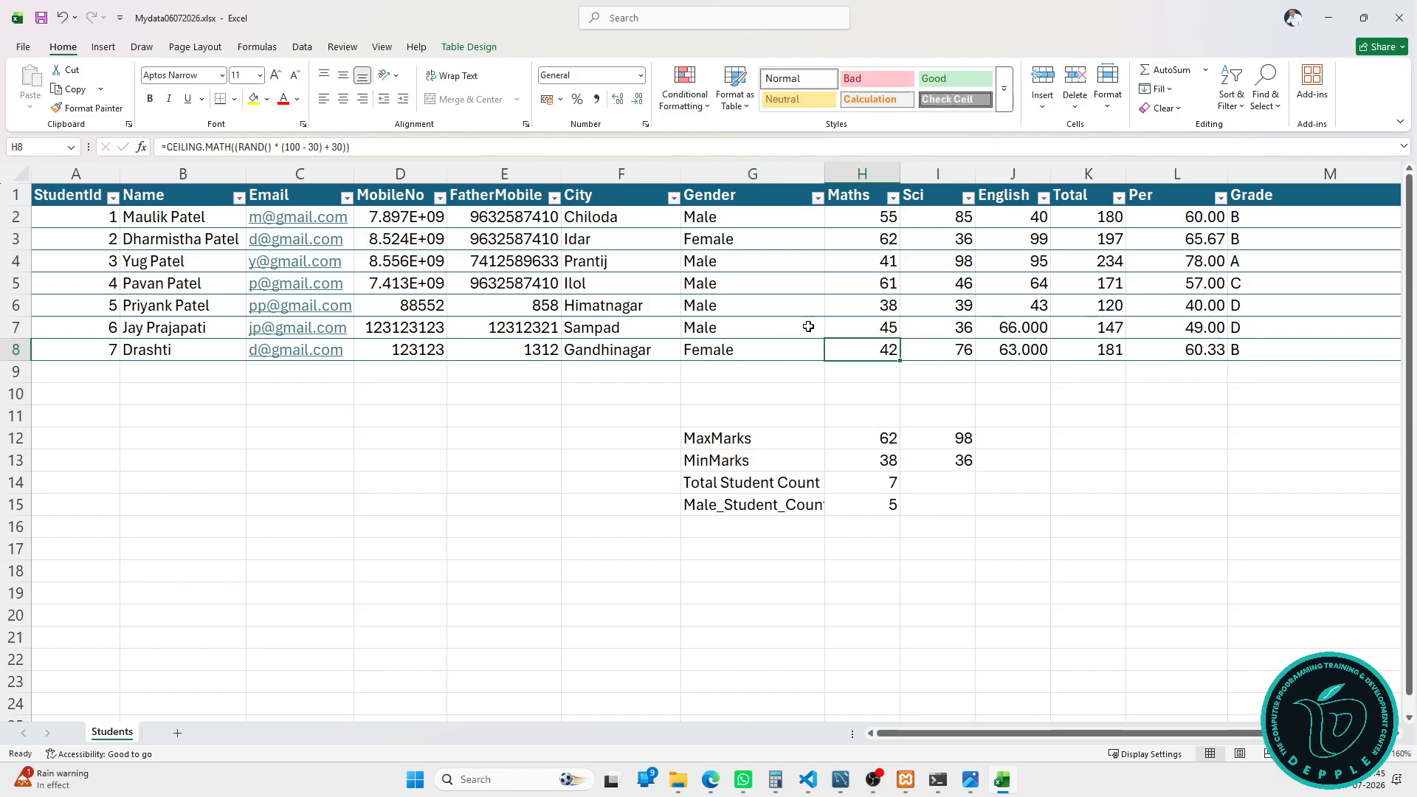
{"action": "key", "text": "Tab"}
{"action": "left_click", "coordinate": [760, 502]}
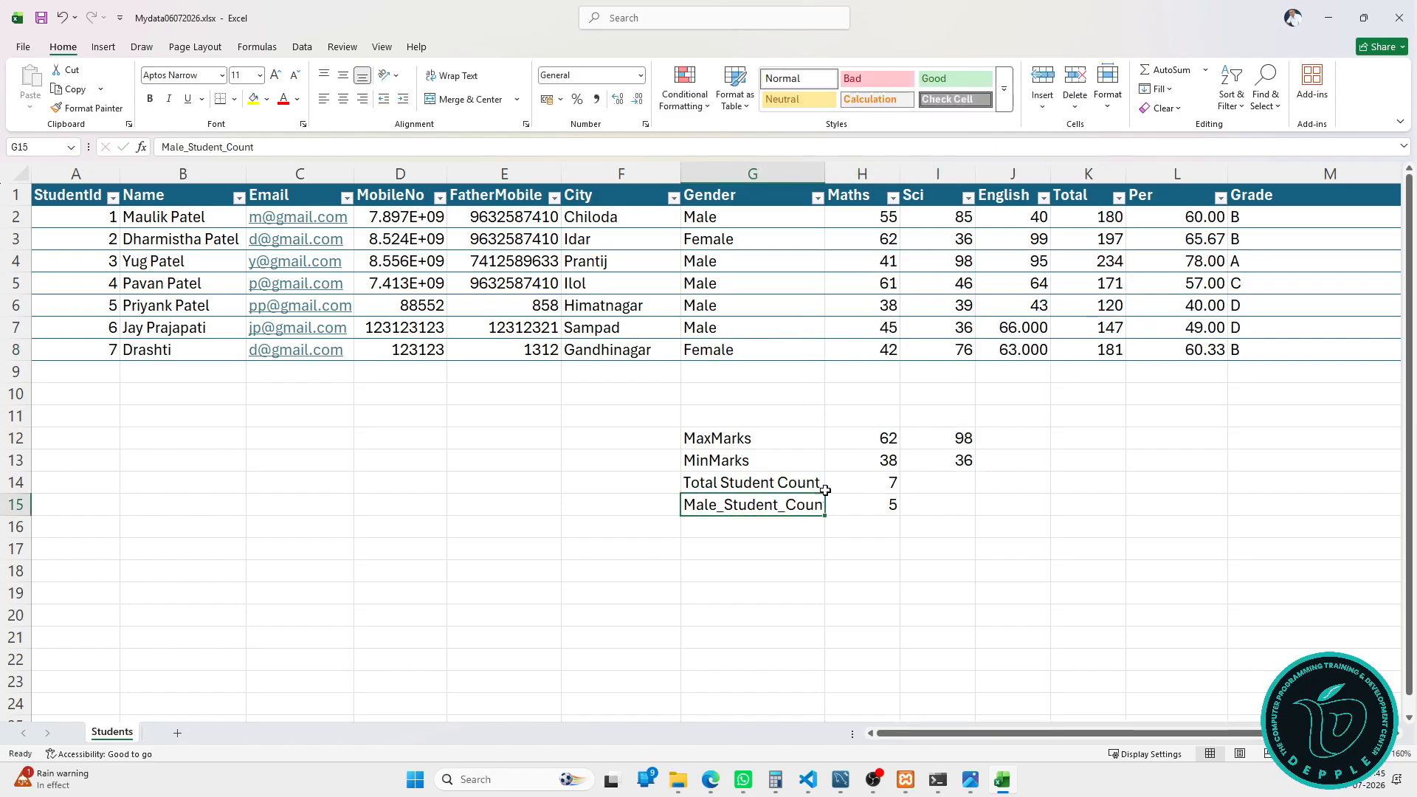
Step: Auto-fit column G to Male_Student_Count and add a new row to the table
{"action": "double_click", "coordinate": [825, 175]}
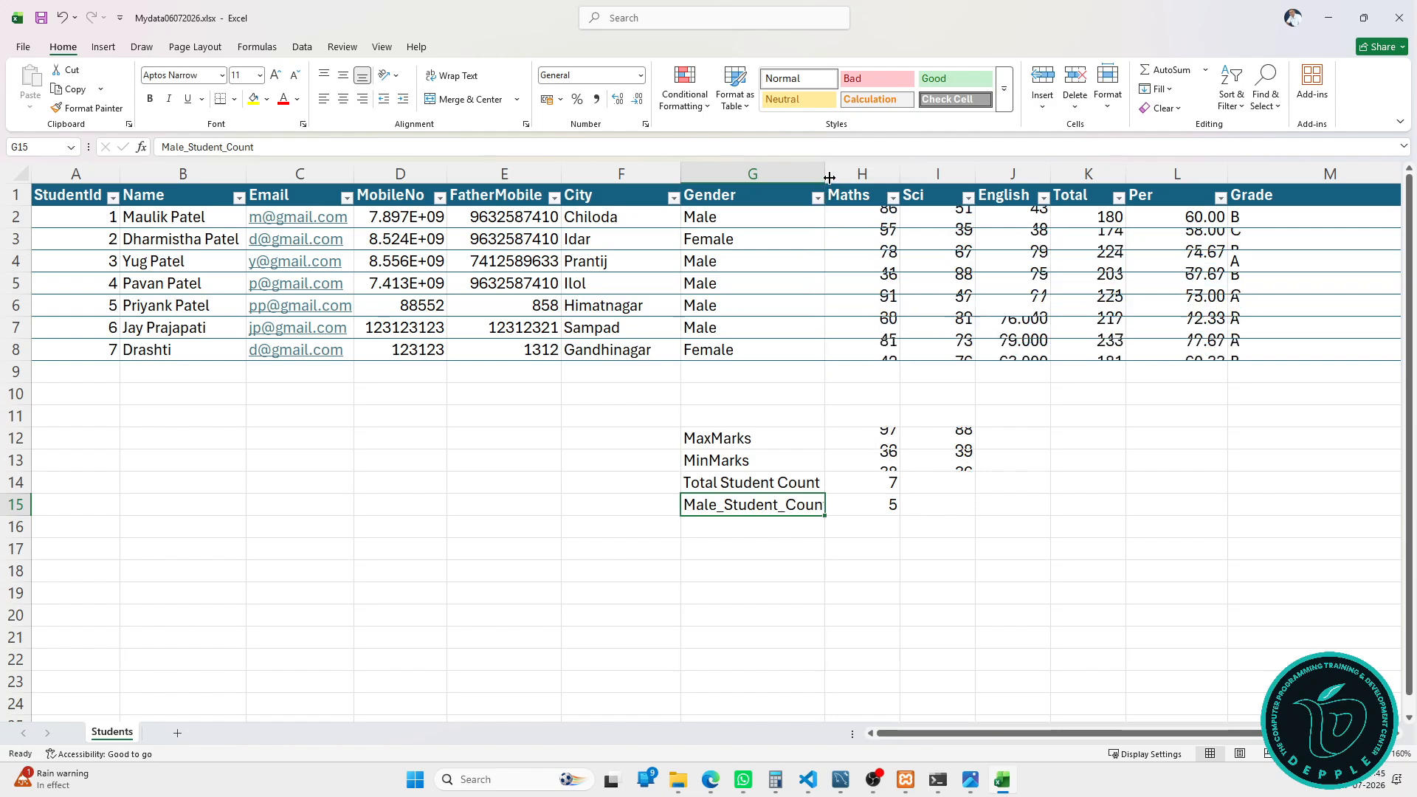
{"action": "left_click", "coordinate": [1185, 357]}
{"action": "key", "text": "Tab"}
{"action": "key", "text": "Tab"}
{"action": "key", "text": "Tab"}
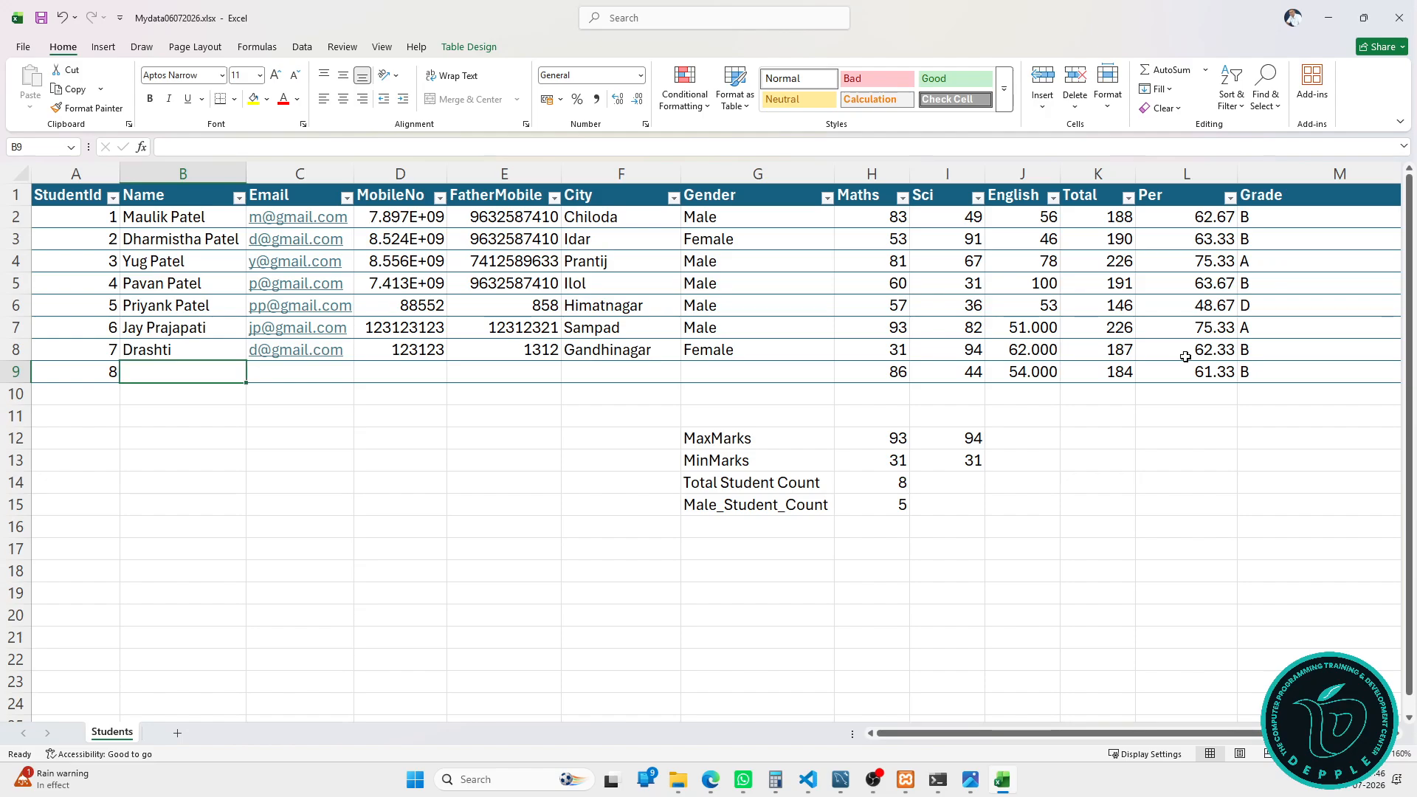
Step: Enter the eighth student's name, e-mail, phone numbers, city Idar and gender Male
{"action": "type", "text": "Shaym"}
{"action": "key", "text": "Tab"}
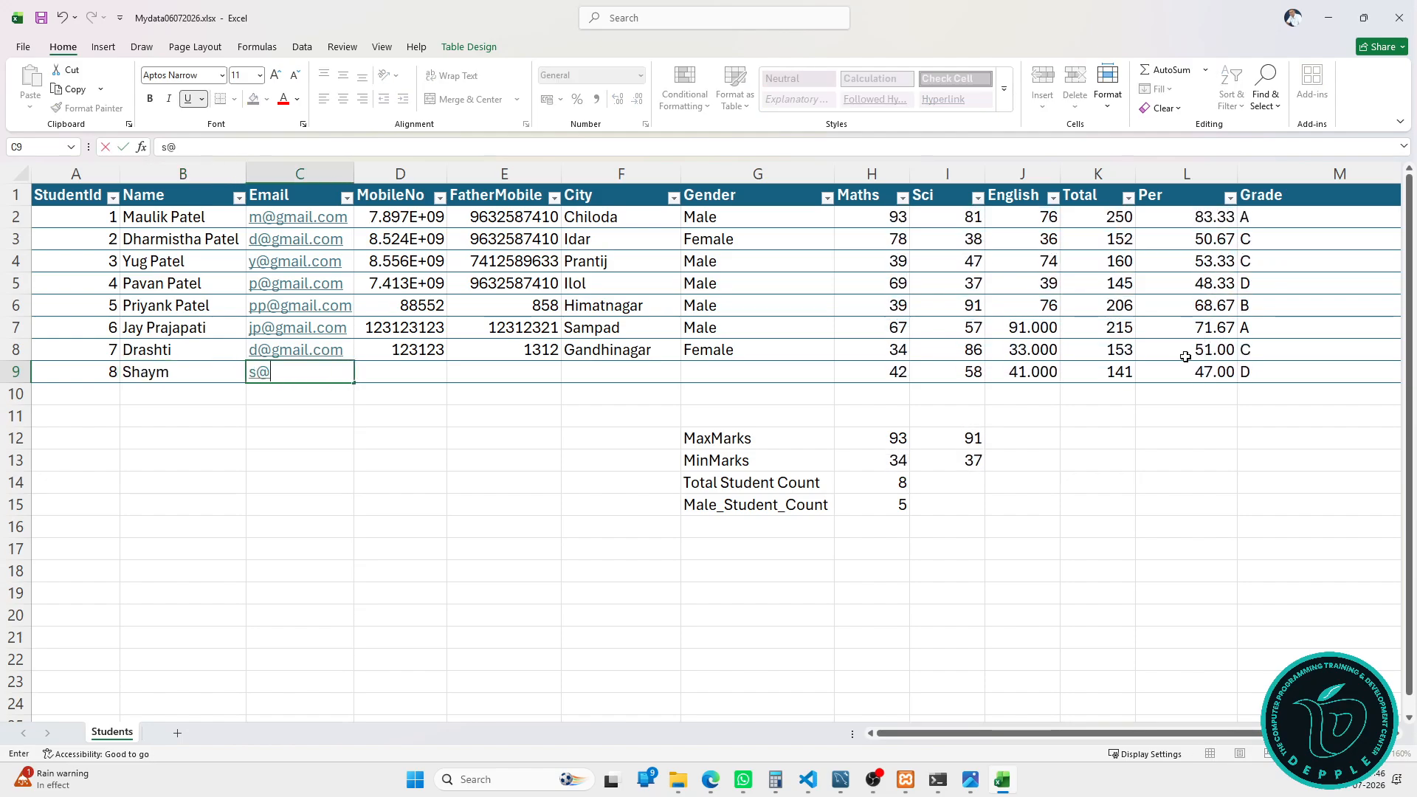
{"action": "key", "text": "Tab"}
{"action": "type", "text": "12"}
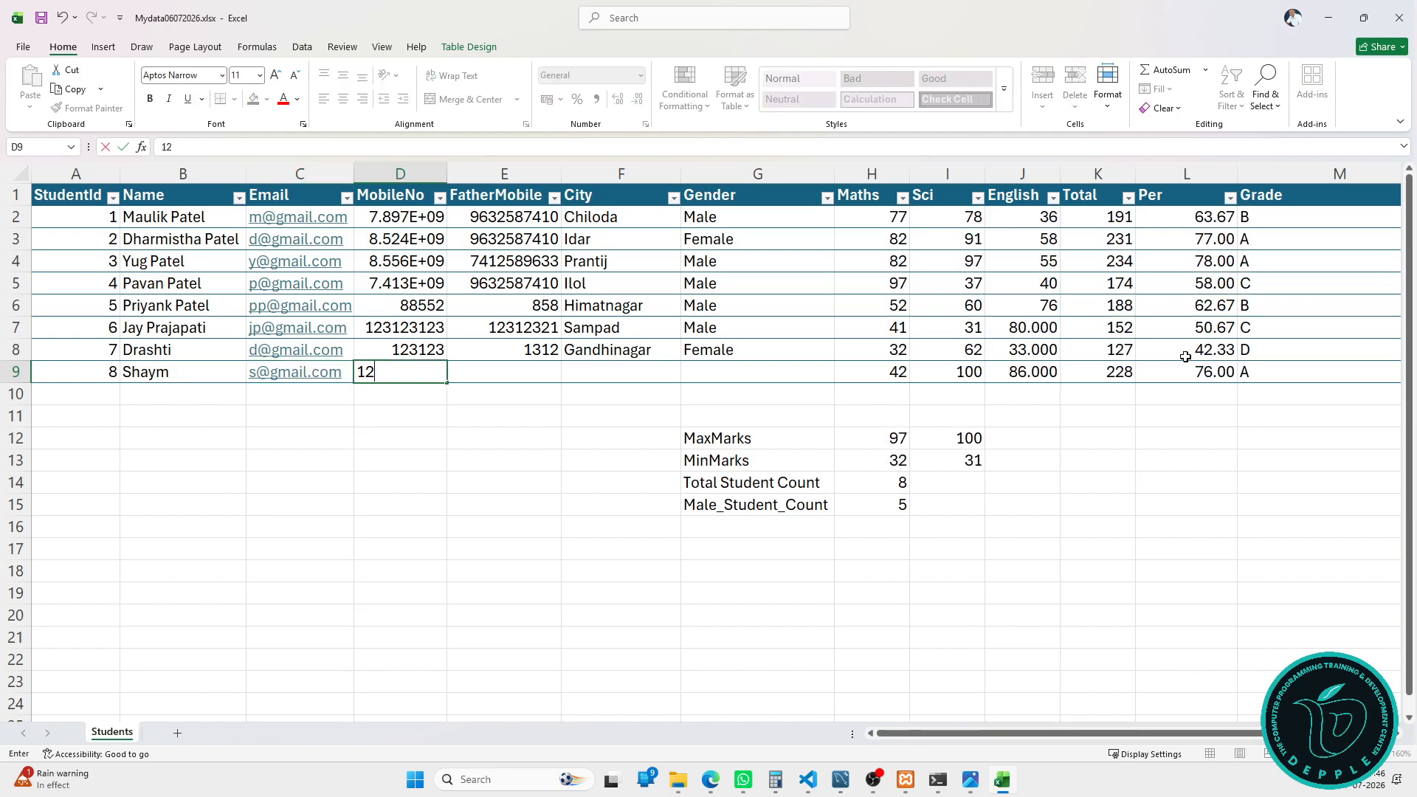
{"action": "type", "text": "312321312"}
{"action": "key", "text": "Tab"}
{"action": "type", "text": "2131232131231"}
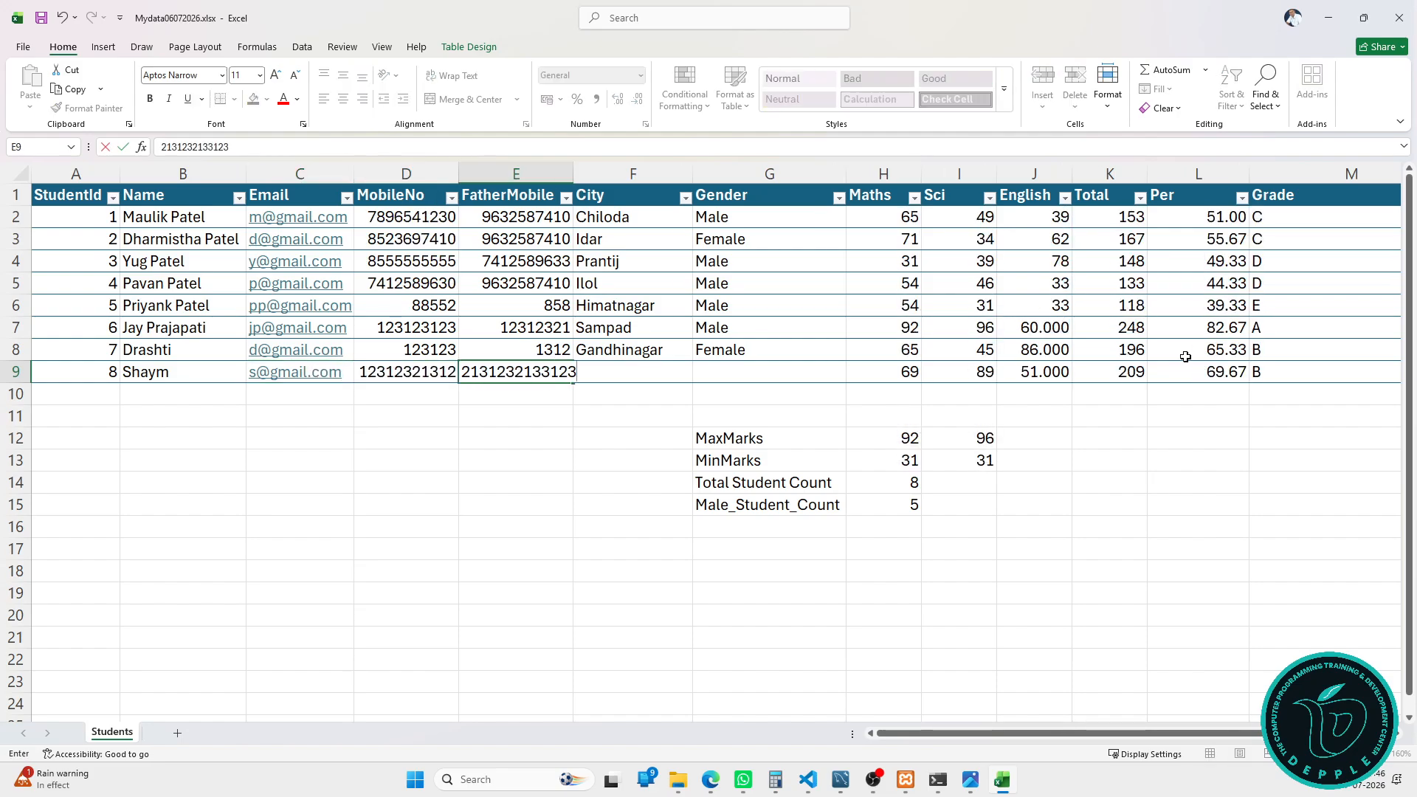
{"action": "key", "text": "Tab"}
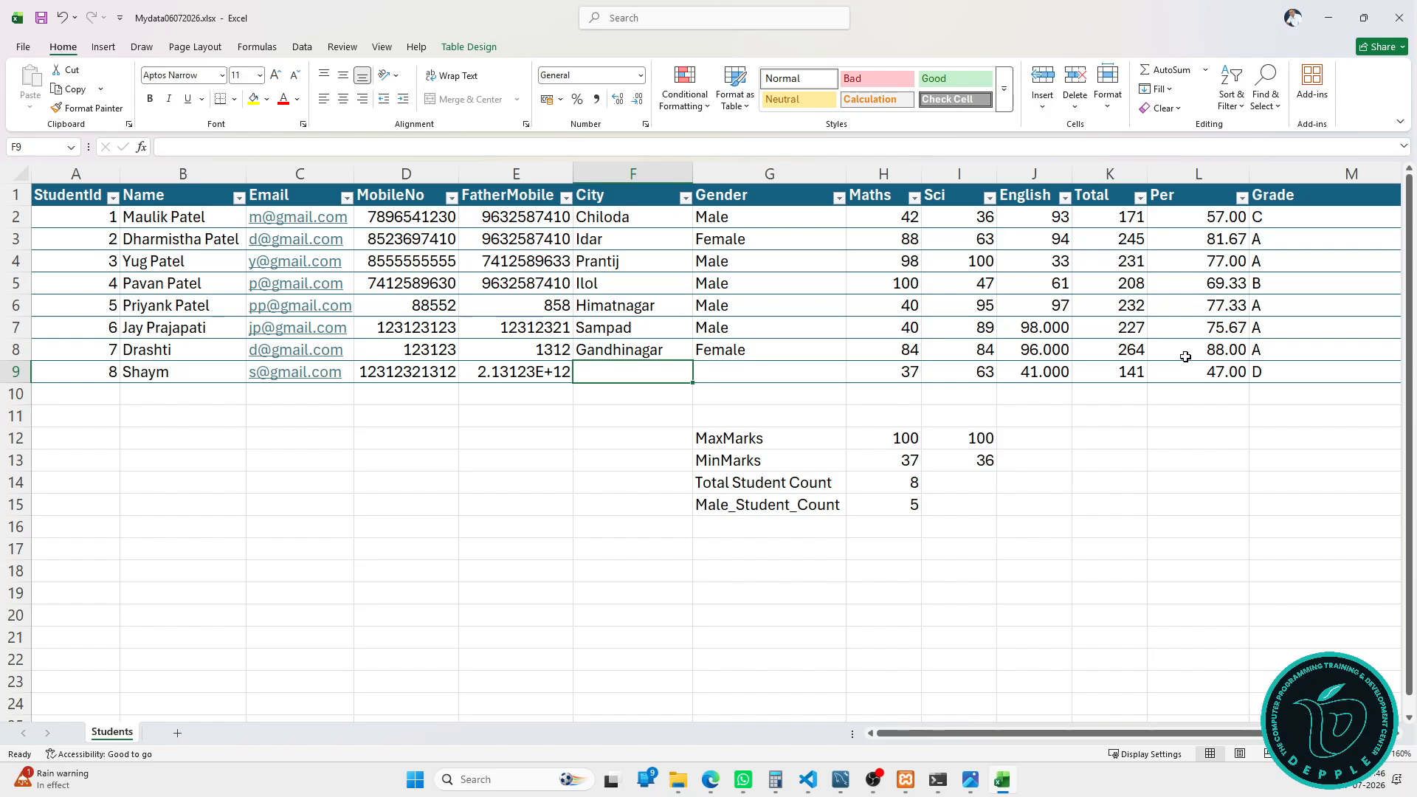
{"action": "type", "text": "Idar"}
{"action": "key", "text": "Tab"}
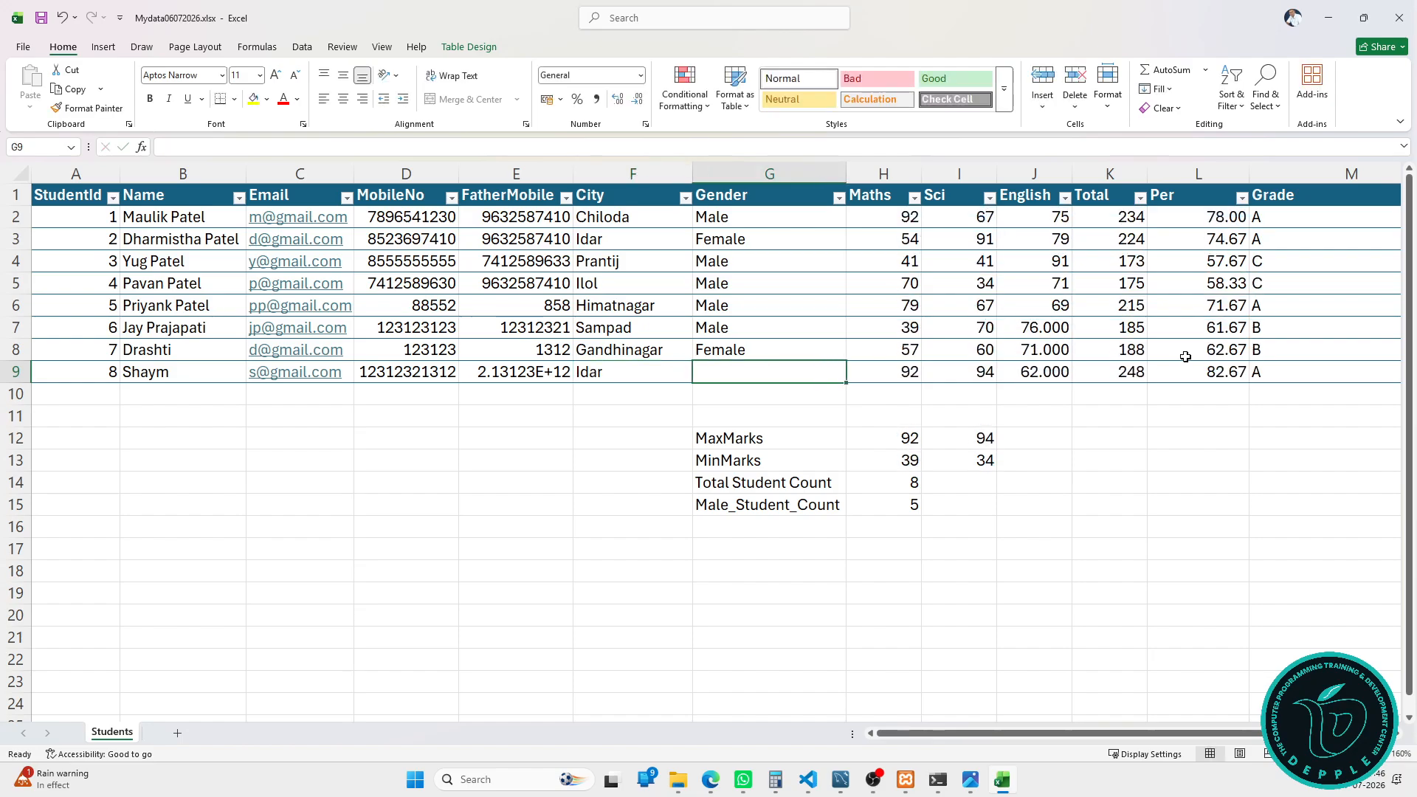
{"action": "type", "text": "Male"}
{"action": "key", "text": "Tab"}
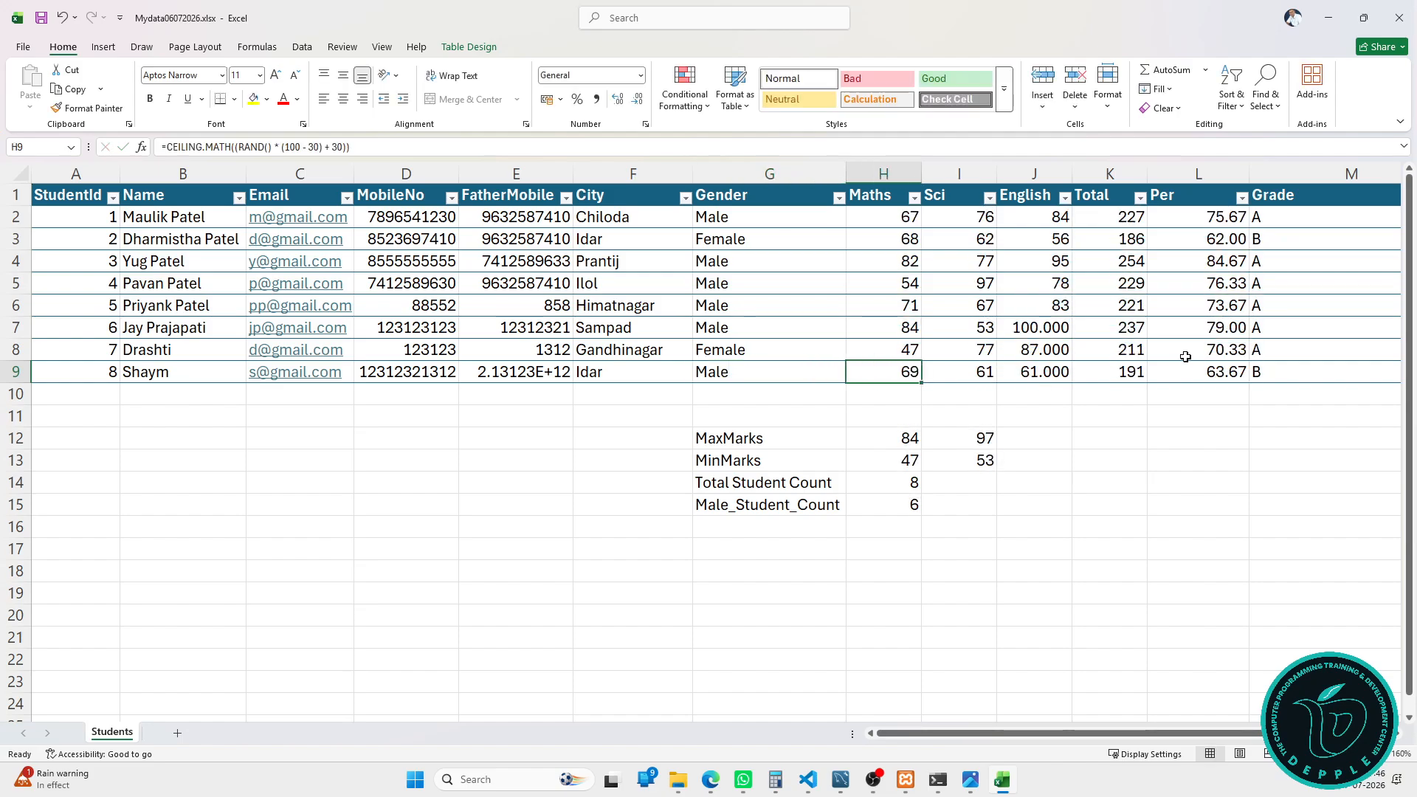
Step: Add the label Female_Student_Count in the empty cell below the summary labels
{"action": "key", "text": "Down"}
{"action": "key", "text": "Down"}
{"action": "key", "text": "Down"}
{"action": "key", "text": "Down"}
{"action": "key", "text": "Down"}
{"action": "key", "text": "Down"}
{"action": "key", "text": "Left"}
{"action": "key", "text": "Down"}
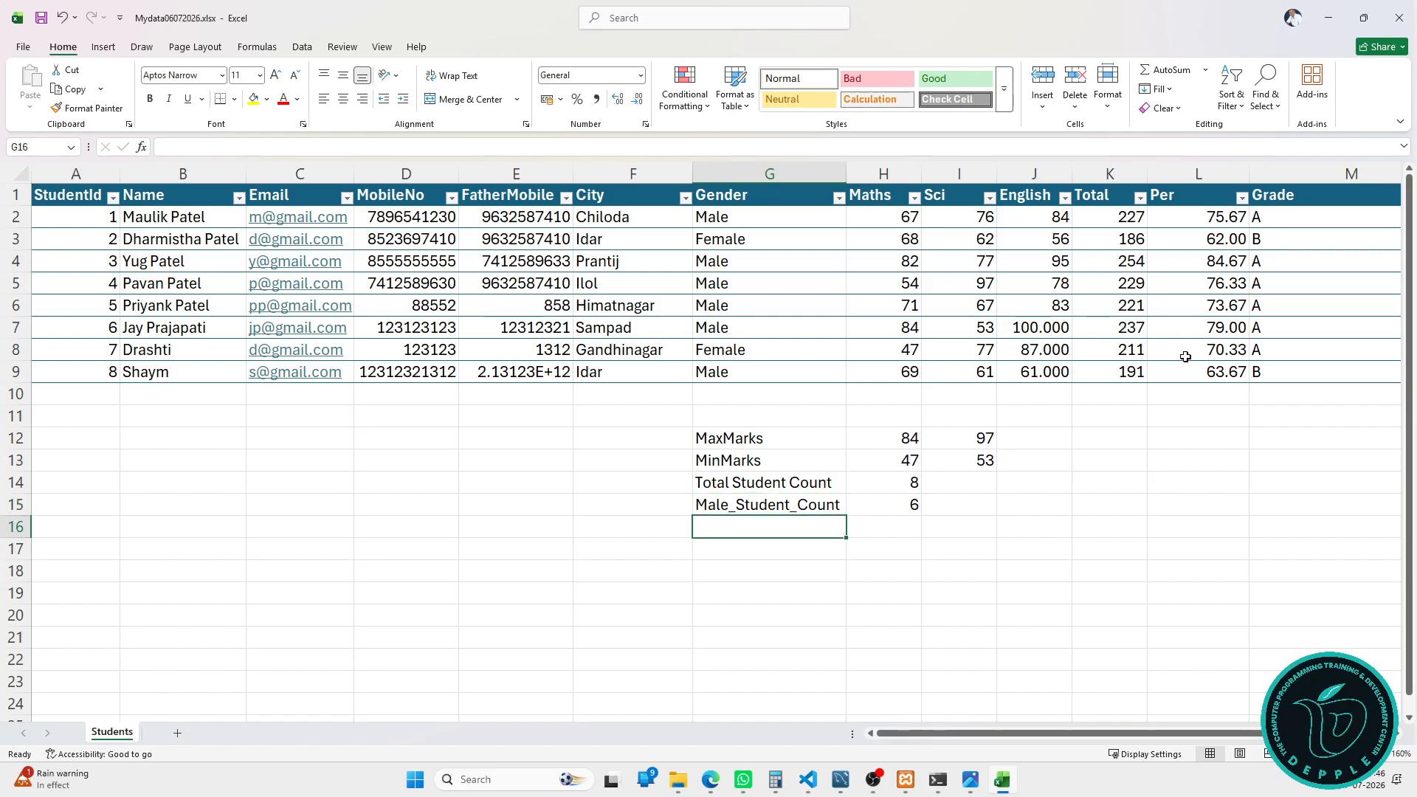
{"action": "type", "text": "Female_S"}
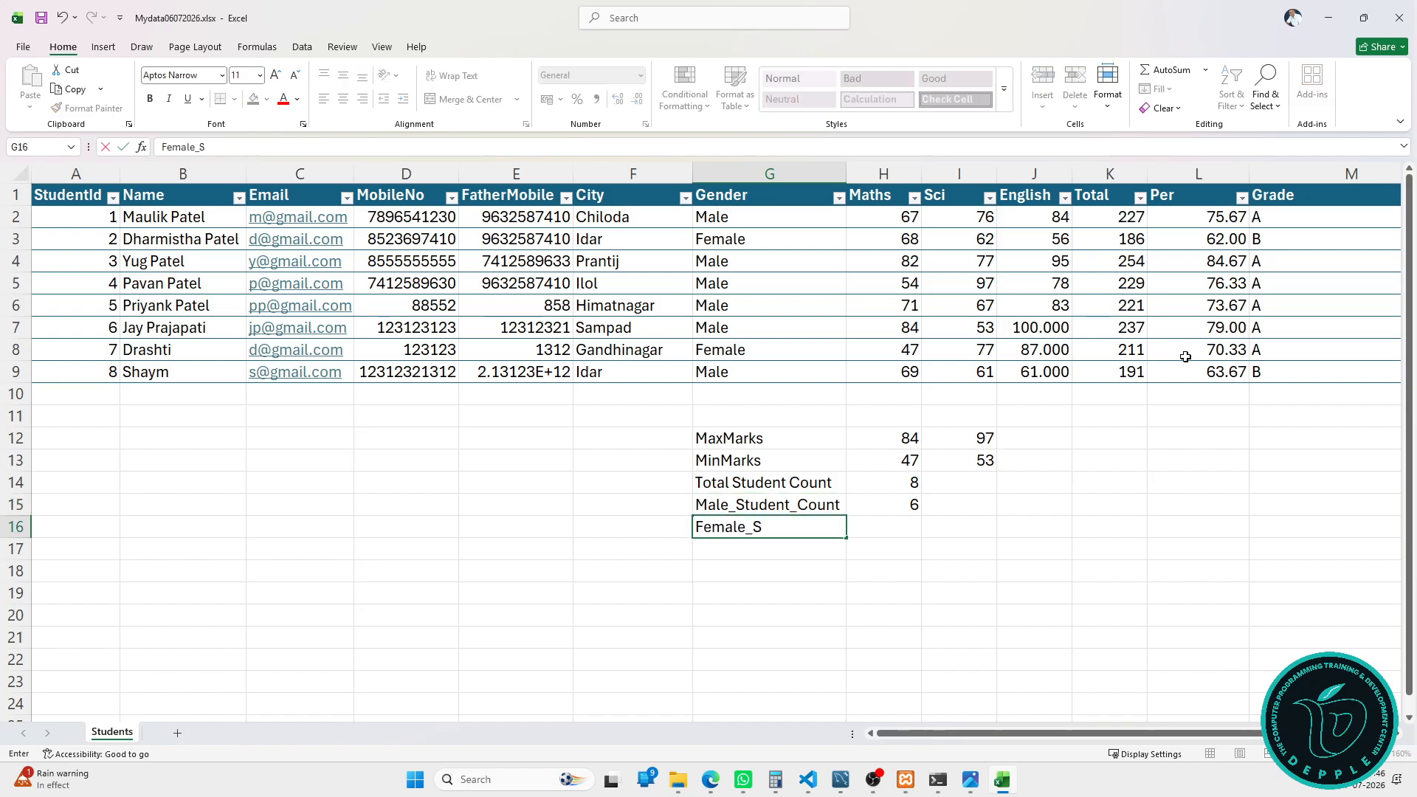
{"action": "type", "text": "tudent_Cou"}
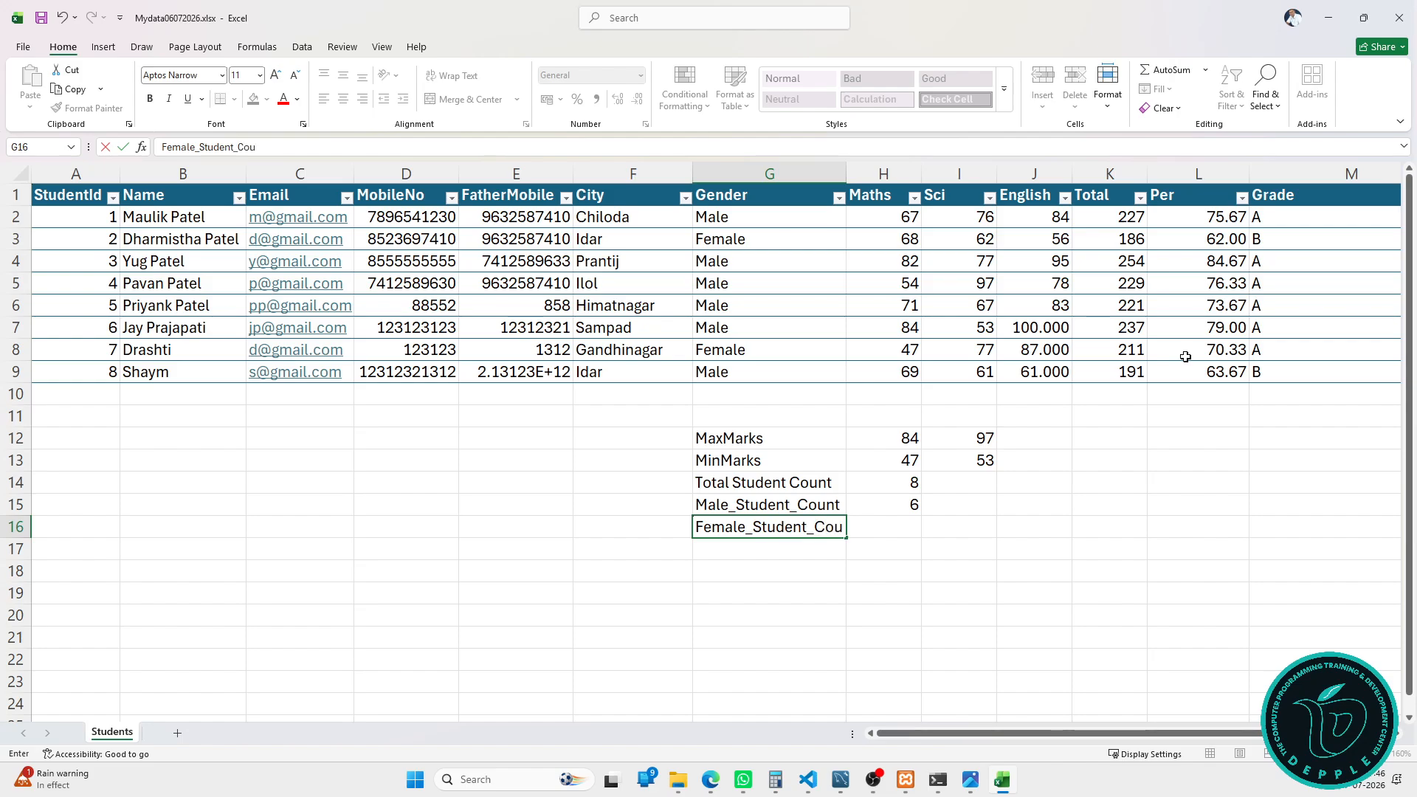
{"action": "type", "text": "nt"}
{"action": "key", "text": "Tab"}
Step: Enter =COUNTIF(StudentTbl[Gender],"Female") beside the label so it returns 2
{"action": "type", "text": "=co"}
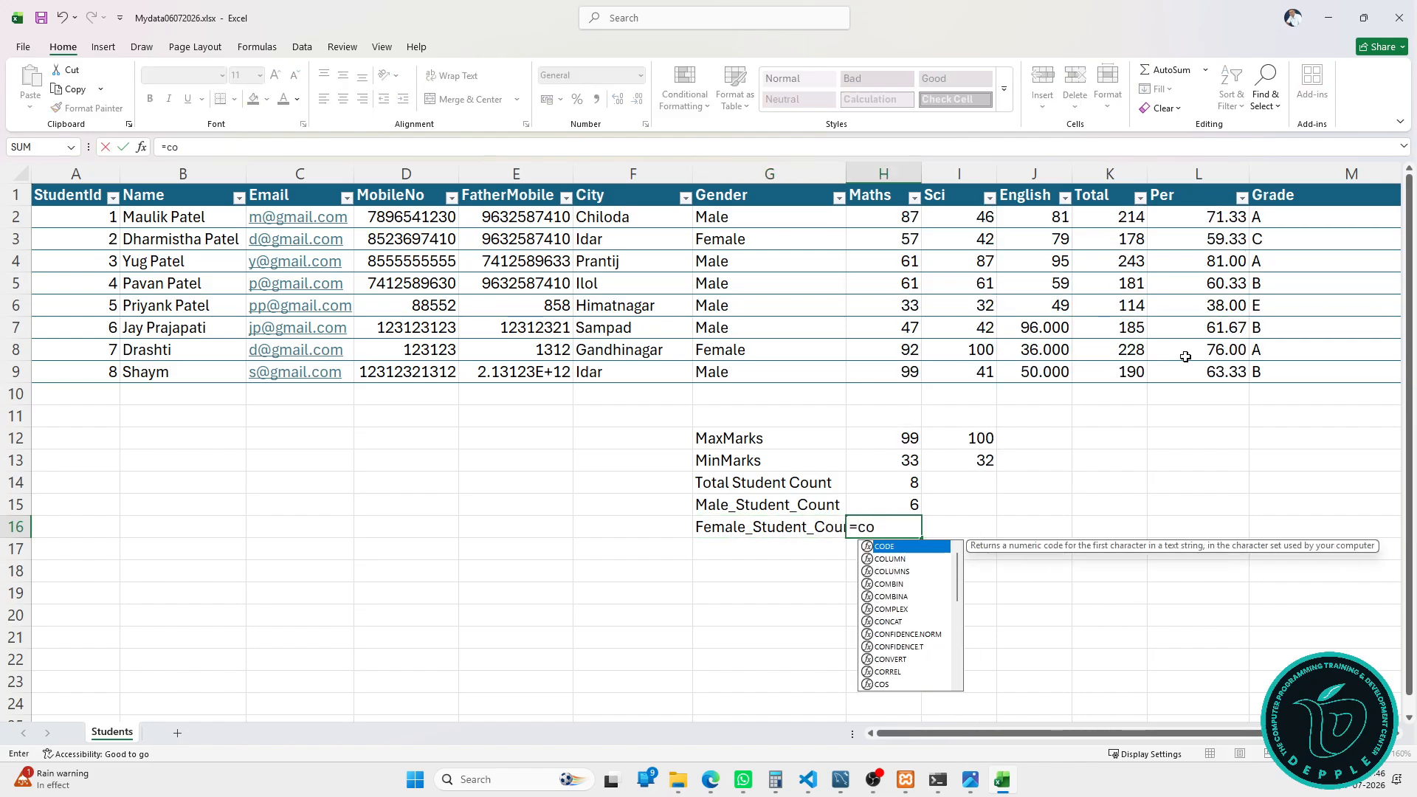
{"action": "type", "text": "untif"}
{"action": "key", "text": "Tab"}
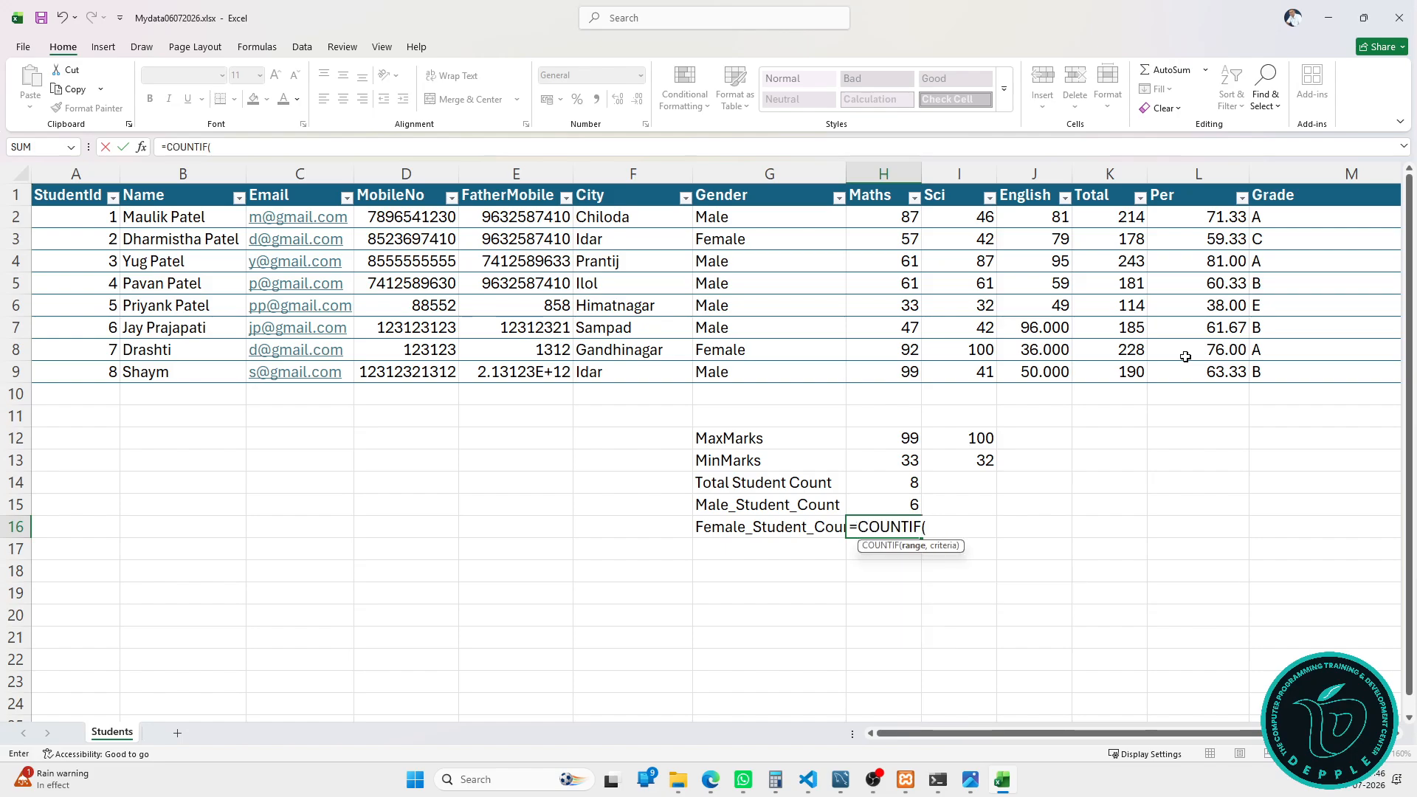
{"action": "left_click", "coordinate": [768, 183]}
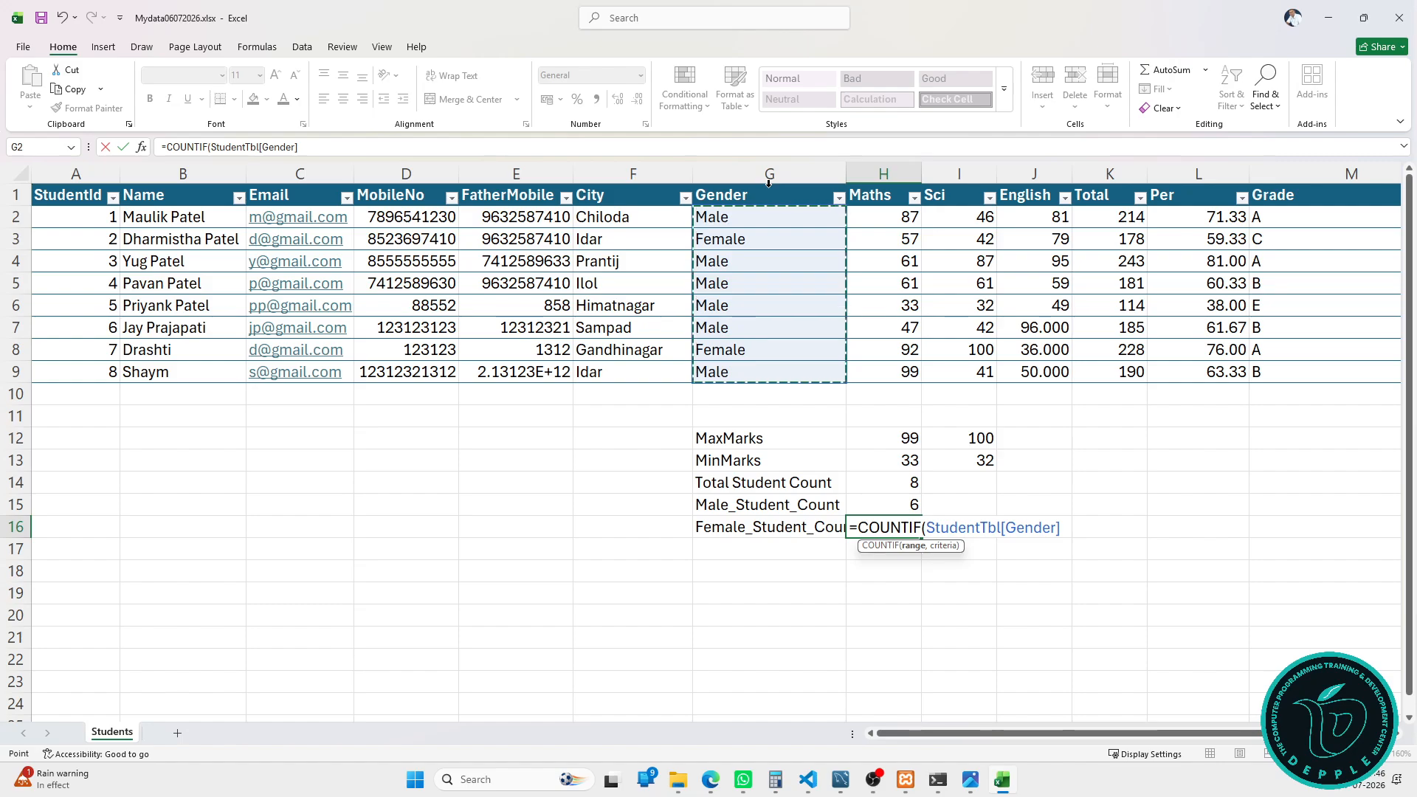
{"action": "type", "text": ",\""}
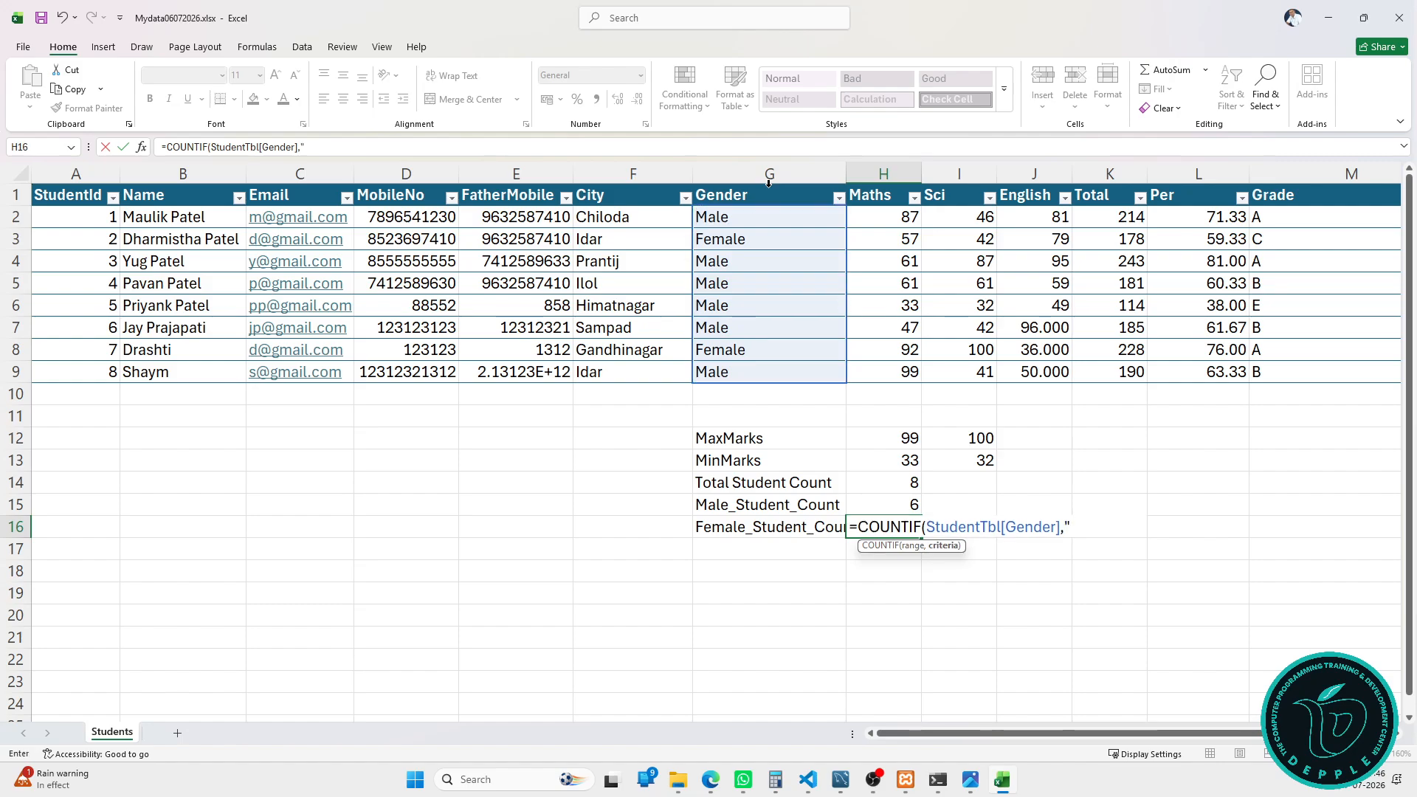
{"action": "type", "text": "Female\""}
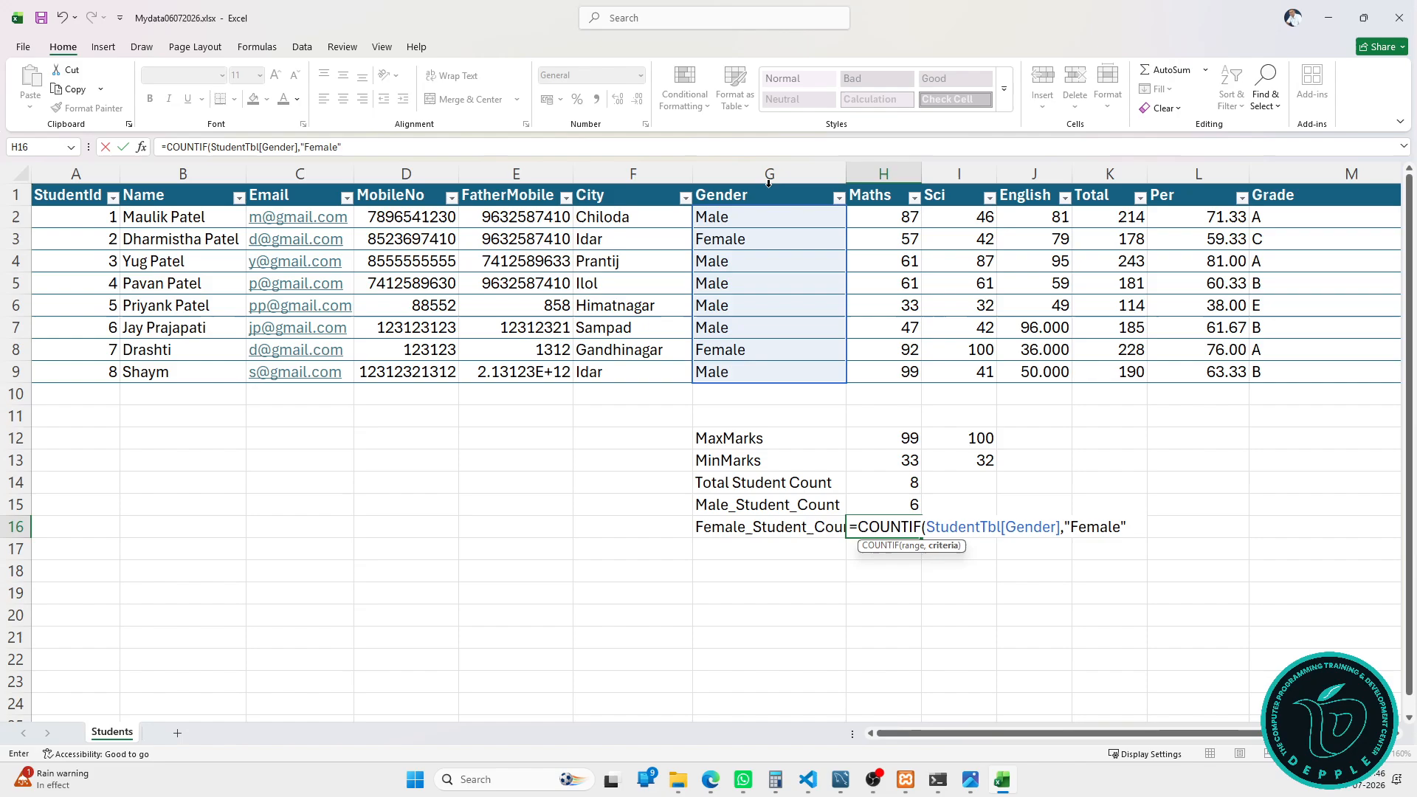
{"action": "type", "text": ")"}
{"action": "key", "text": "Return"}
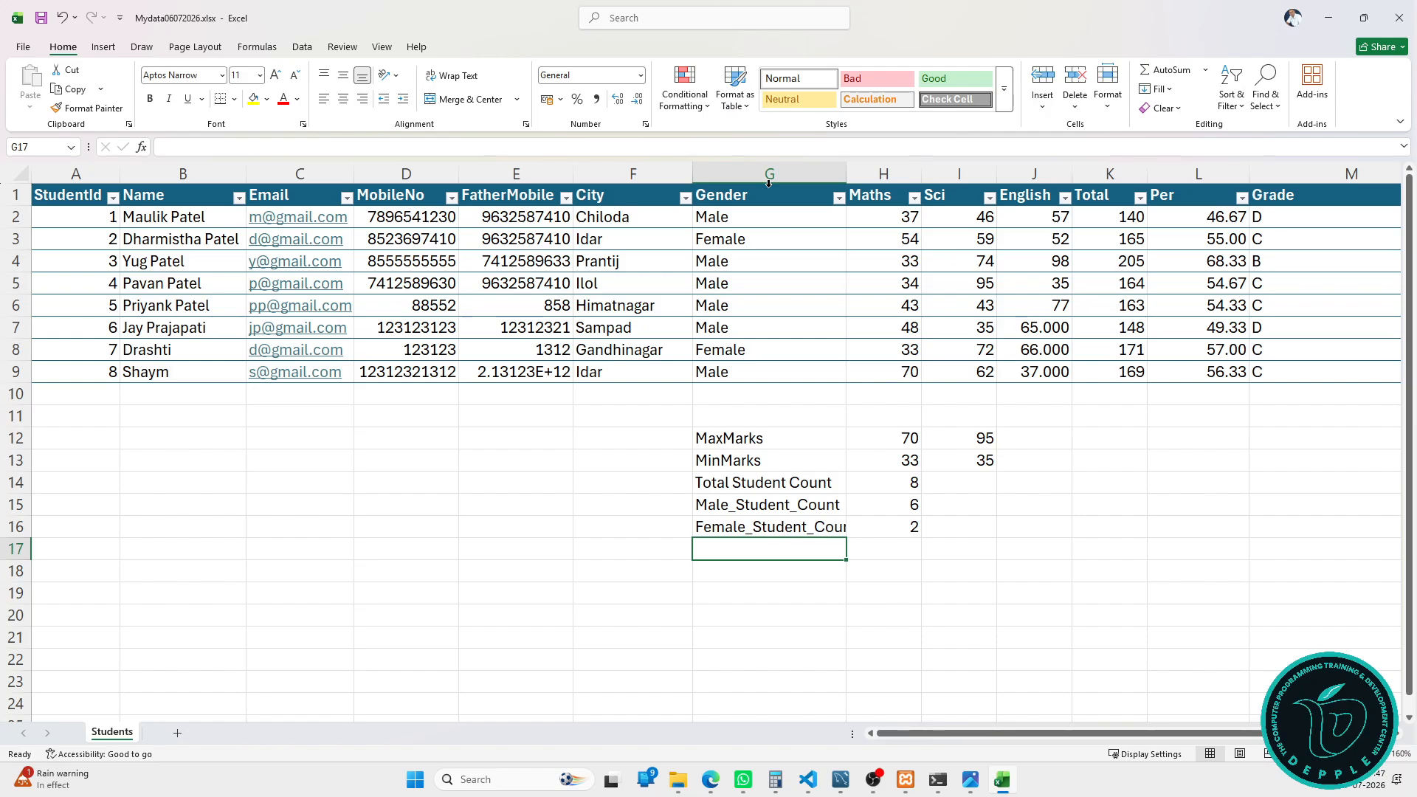
Step: Type the label Maths_Total_If_Male in G17, correcting typos along the way
{"action": "type", "text": "Math"}
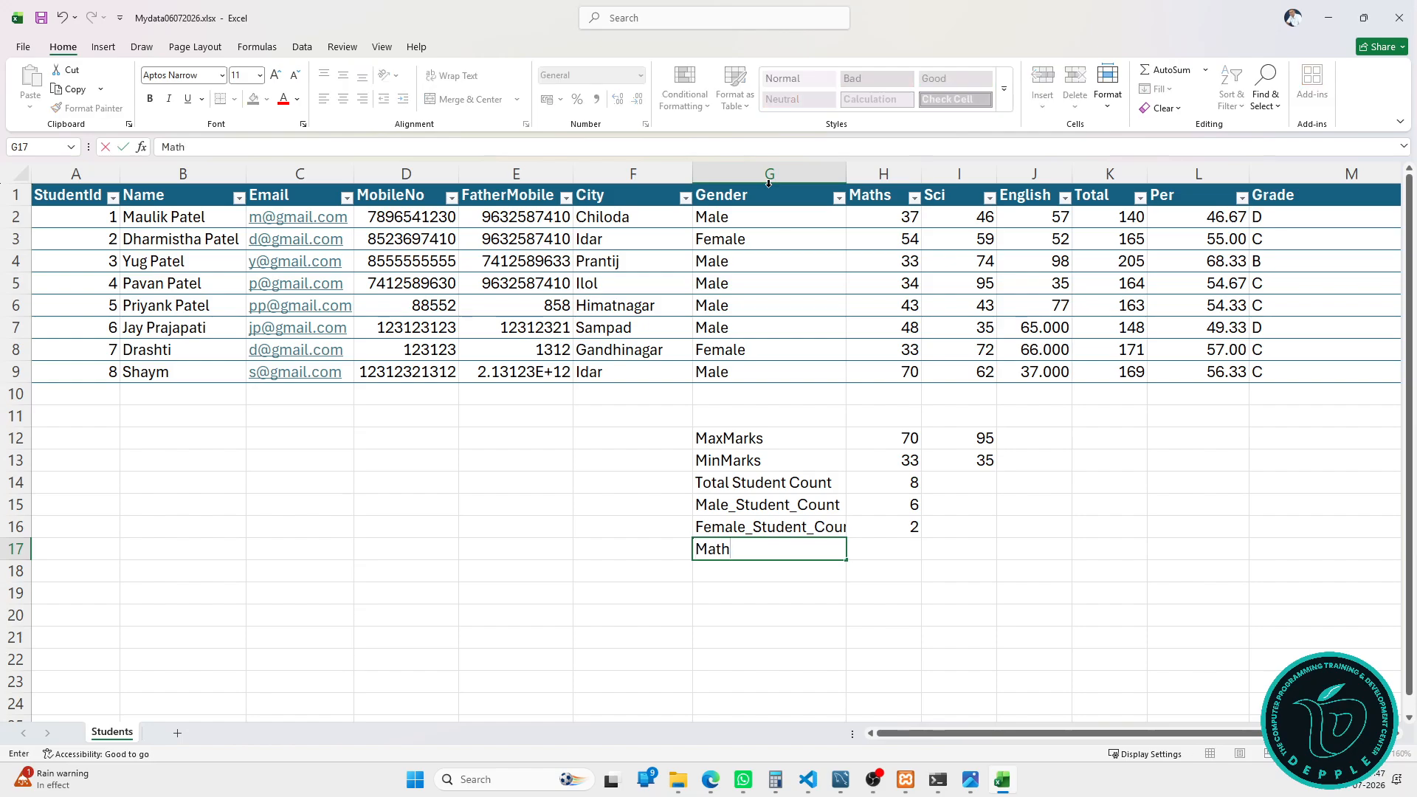
{"action": "type", "text": "s_Total_If_Male"}
{"action": "key", "text": "Tab"}
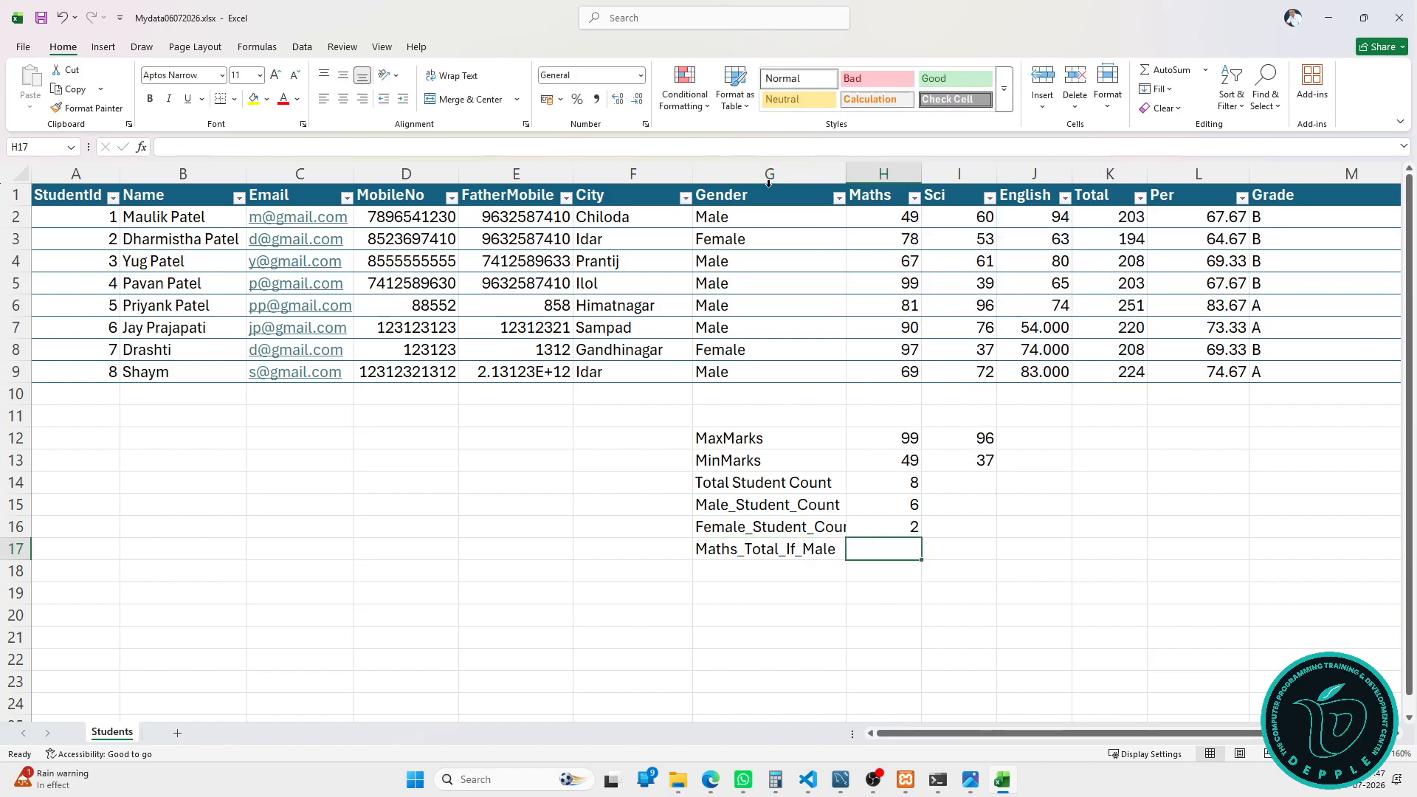
Step: Start a SUMIF over the Maths column in H17, then discard it, leaving H17 empty
{"action": "type", "text": "=sum"}
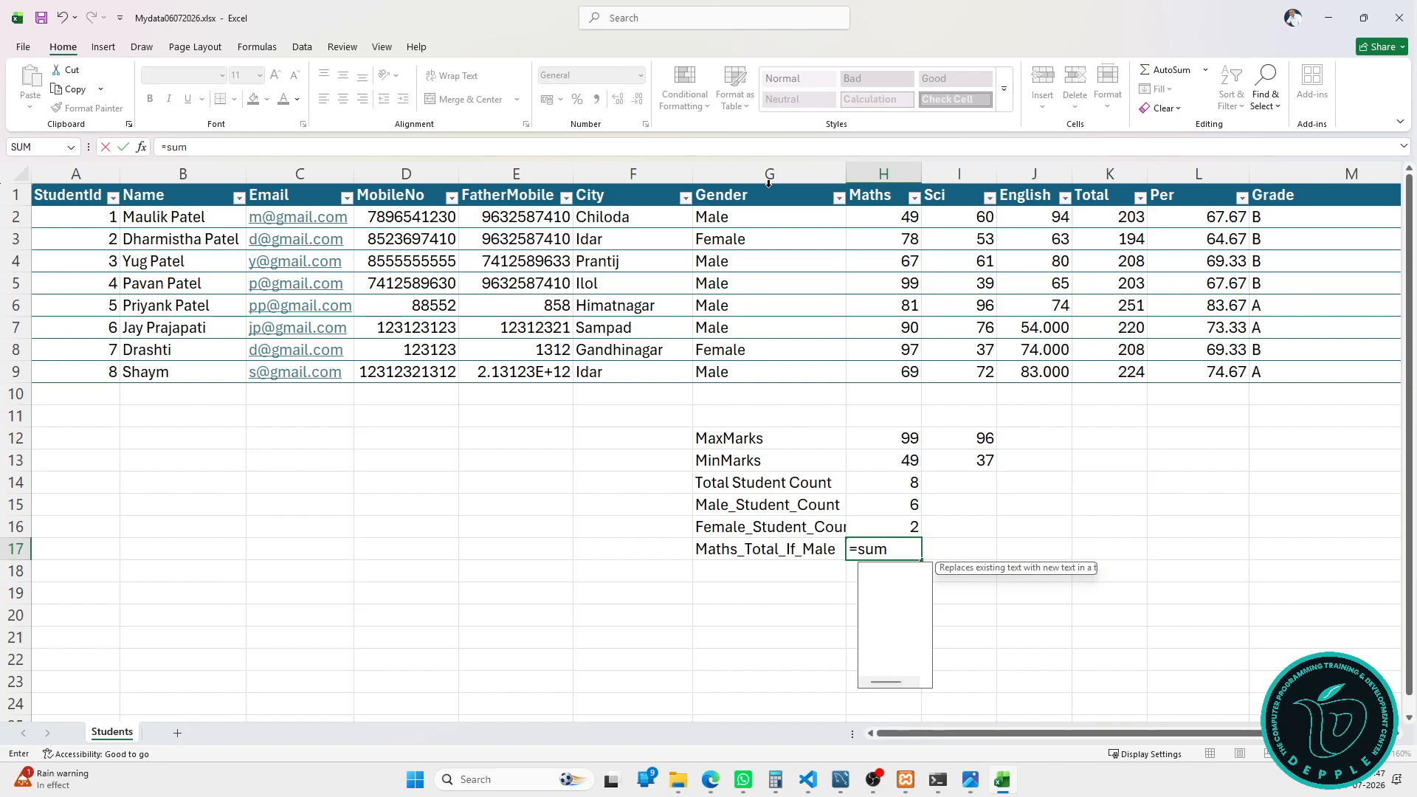
{"action": "key", "text": "Tab"}
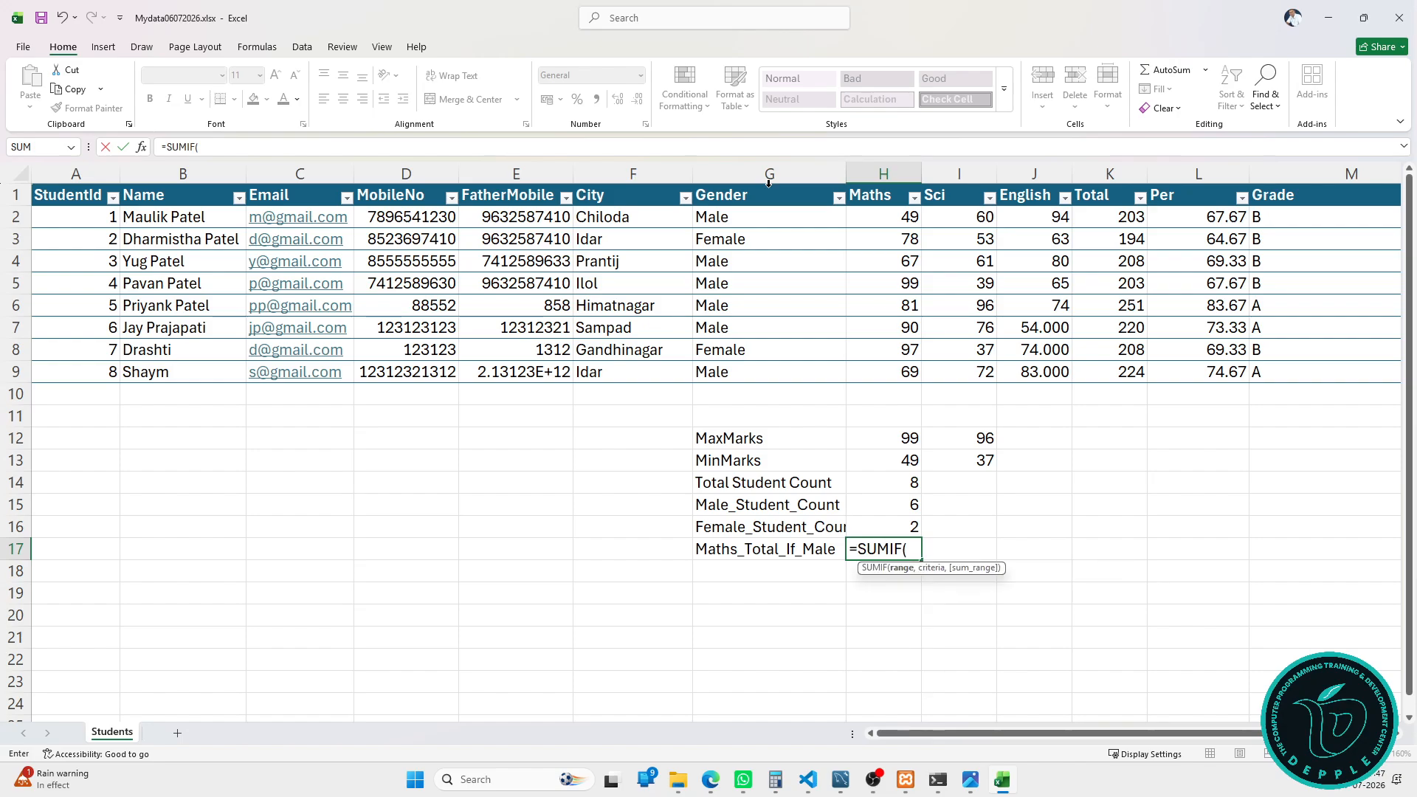
{"action": "left_click", "coordinate": [885, 190]}
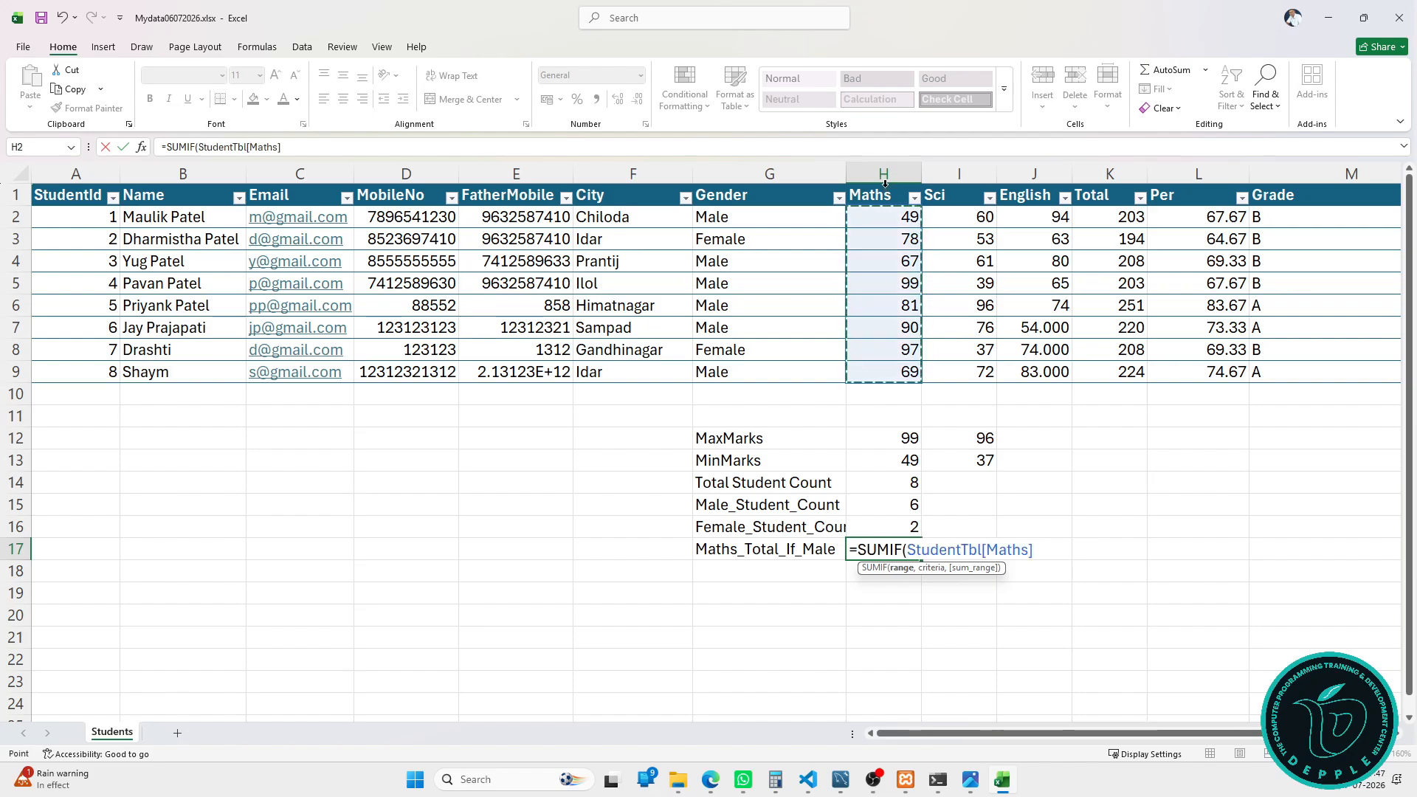
{"action": "type", "text": ","}
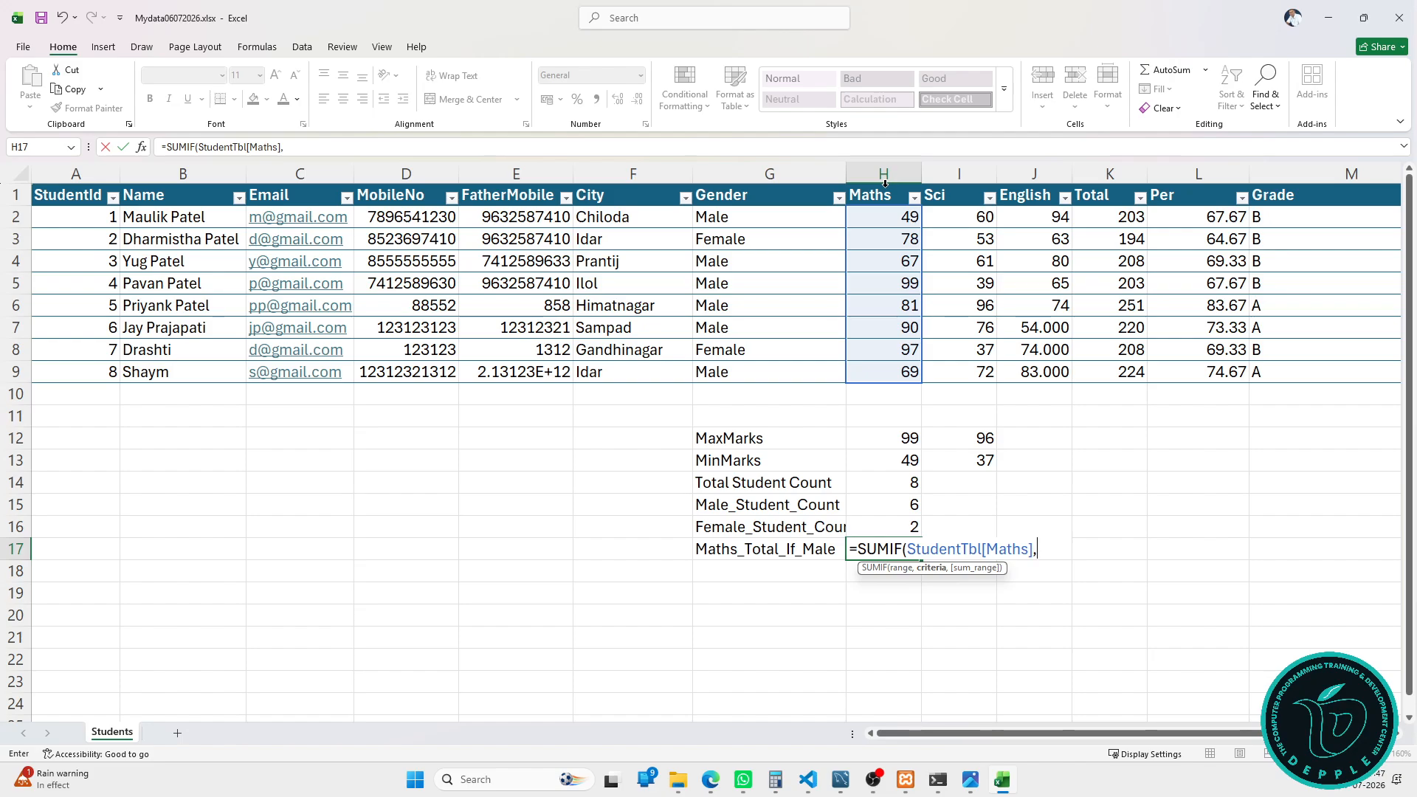
{"action": "key", "text": "BackSpace"}
{"action": "key", "text": "BackSpace"}
{"action": "key", "text": "BackSpace"}
{"action": "key", "text": "BackSpace"}
{"action": "key", "text": "BackSpace"}
{"action": "key", "text": "BackSpace"}
{"action": "key", "text": "BackSpace"}
{"action": "key", "text": "BackSpace"}
{"action": "key", "text": "BackSpace"}
{"action": "key", "text": "BackSpace"}
{"action": "key", "text": "BackSpace"}
{"action": "key", "text": "BackSpace"}
{"action": "key", "text": "BackSpace"}
{"action": "key", "text": "BackSpace"}
{"action": "key", "text": "BackSpace"}
{"action": "key", "text": "BackSpace"}
{"action": "key", "text": "BackSpace"}
{"action": "key", "text": "BackSpace"}
{"action": "key", "text": "BackSpace"}
{"action": "key", "text": "BackSpace"}
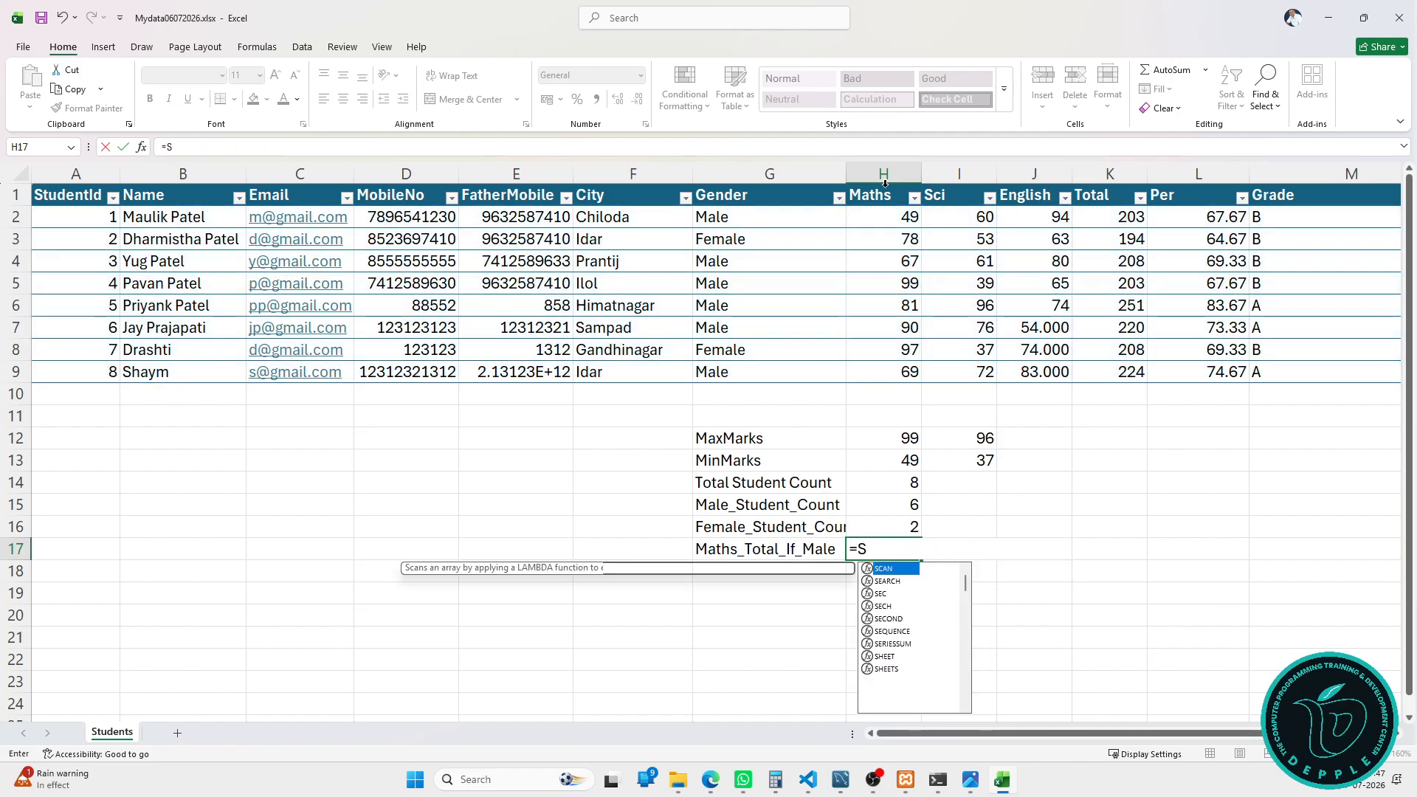
{"action": "key", "text": "Escape"}
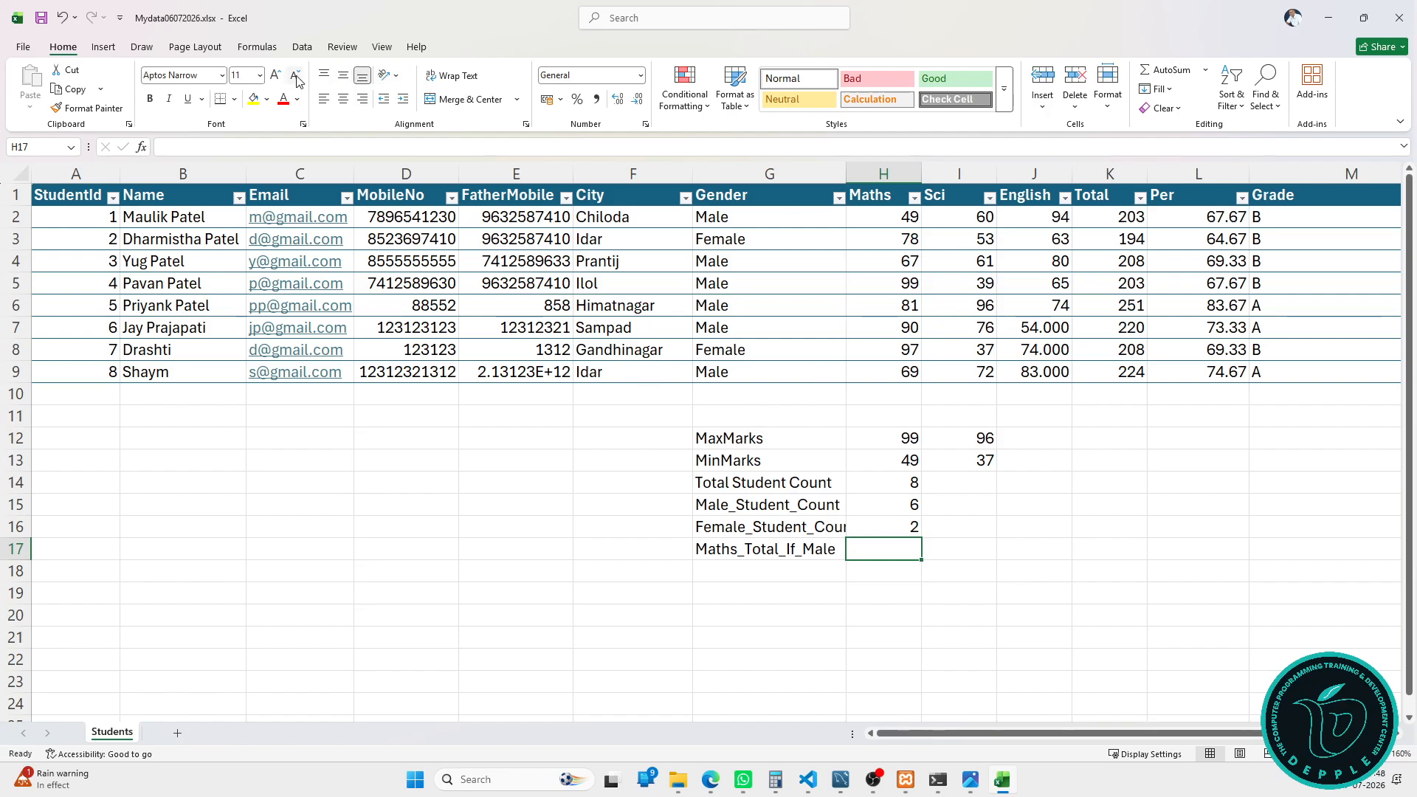
Step: Browse the Conditional Formatting and table style menus without applying anything
{"action": "left_click", "coordinate": [675, 107]}
{"action": "left_click", "coordinate": [683, 96]}
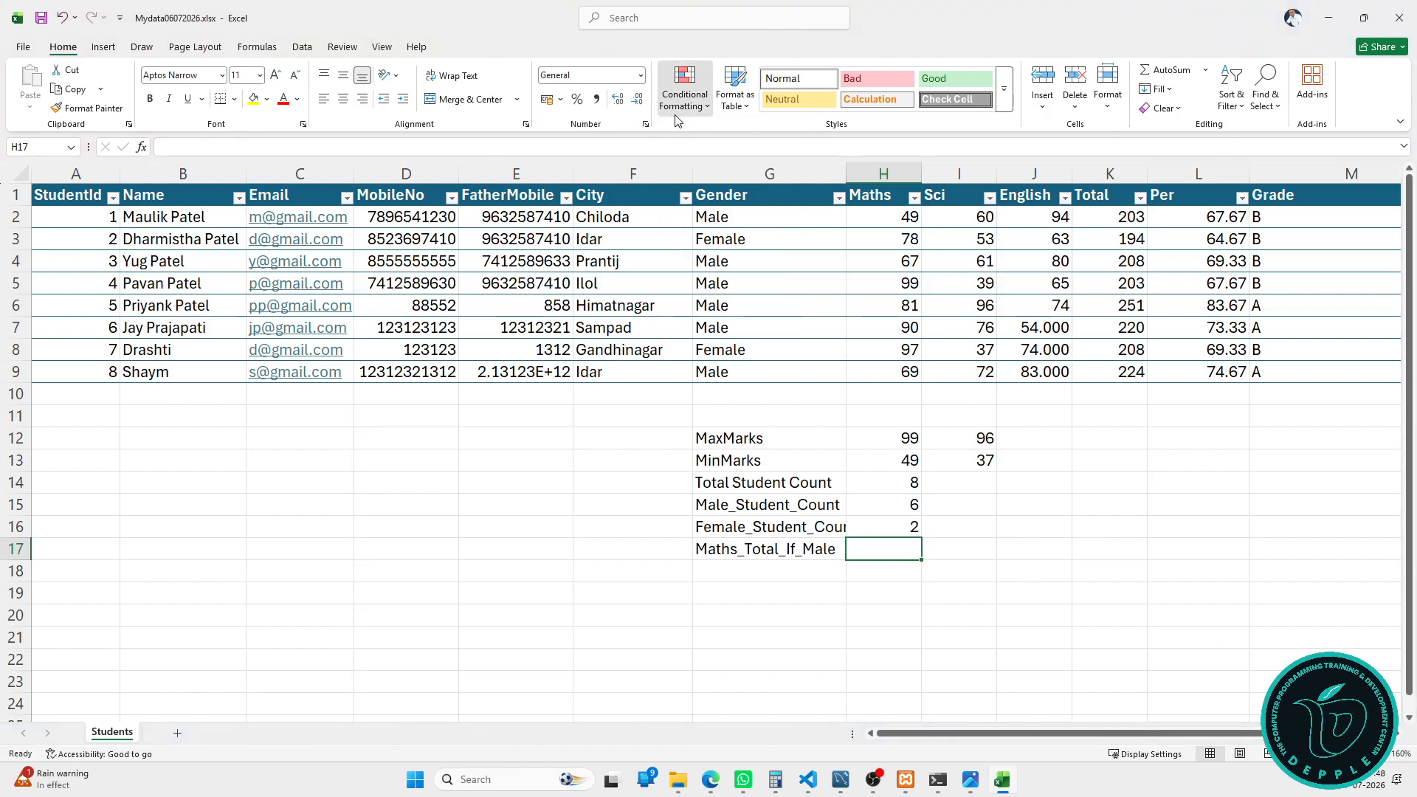
{"action": "left_click", "coordinate": [732, 106]}
{"action": "left_click", "coordinate": [732, 105]}
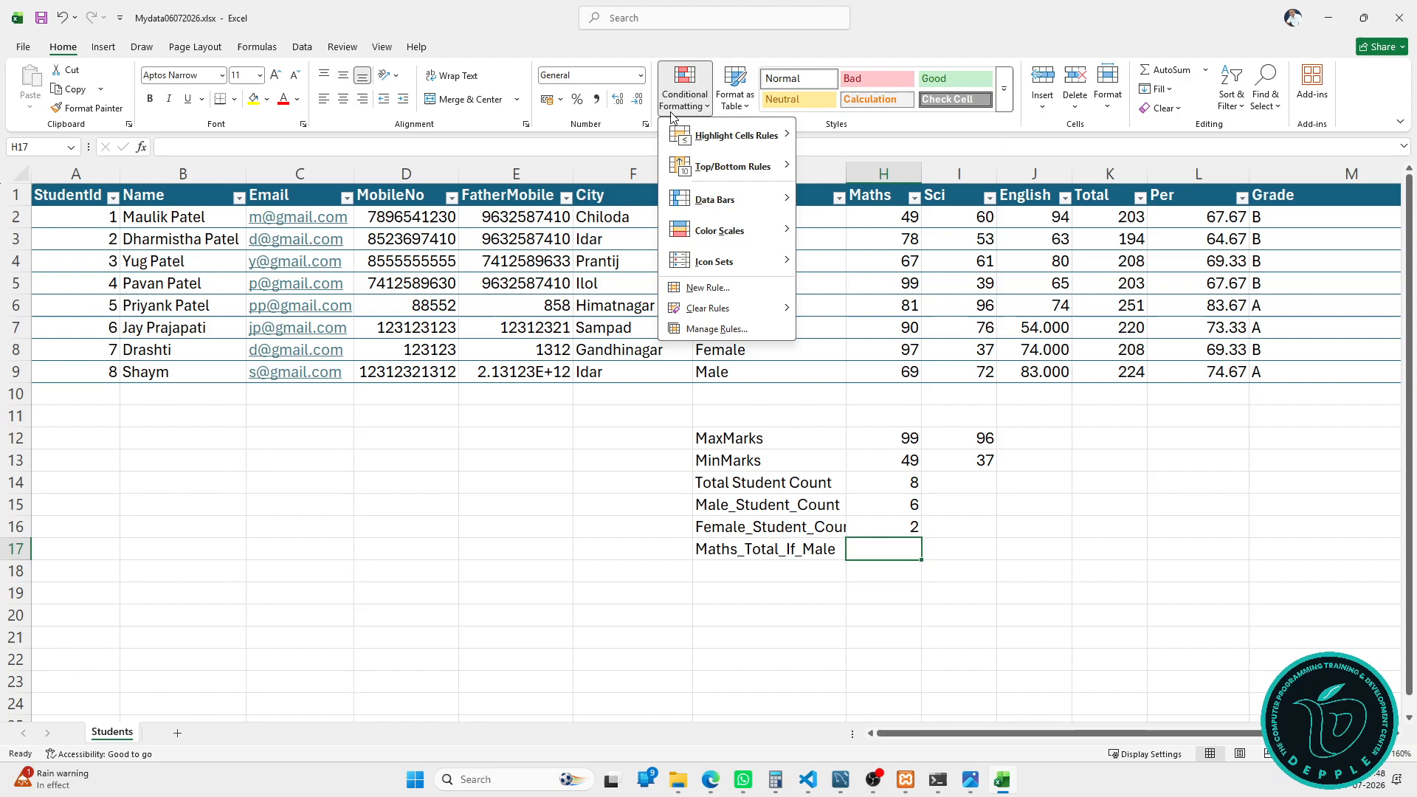
{"action": "left_click", "coordinate": [673, 115]}
{"action": "left_click", "coordinate": [673, 116]}
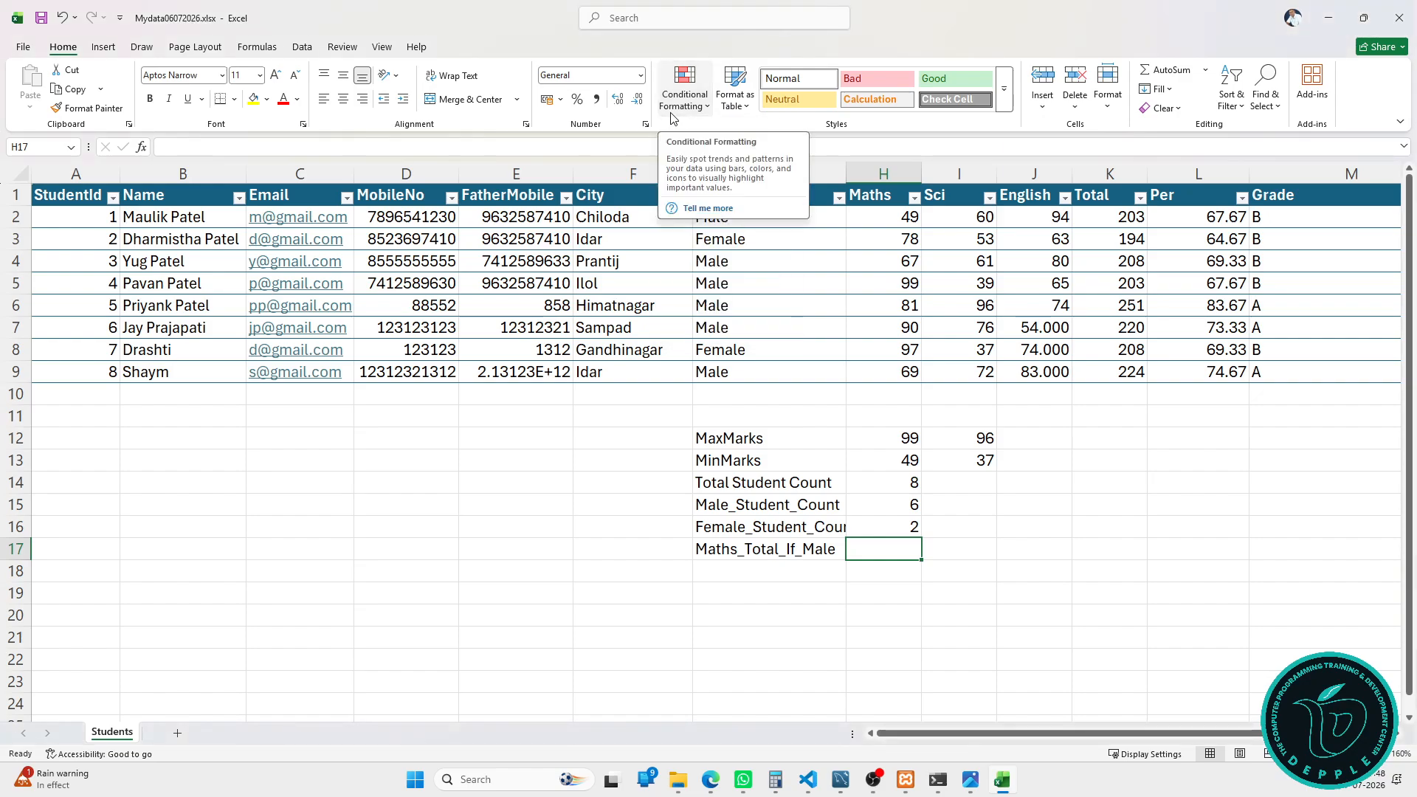
{"action": "left_click", "coordinate": [618, 394]}
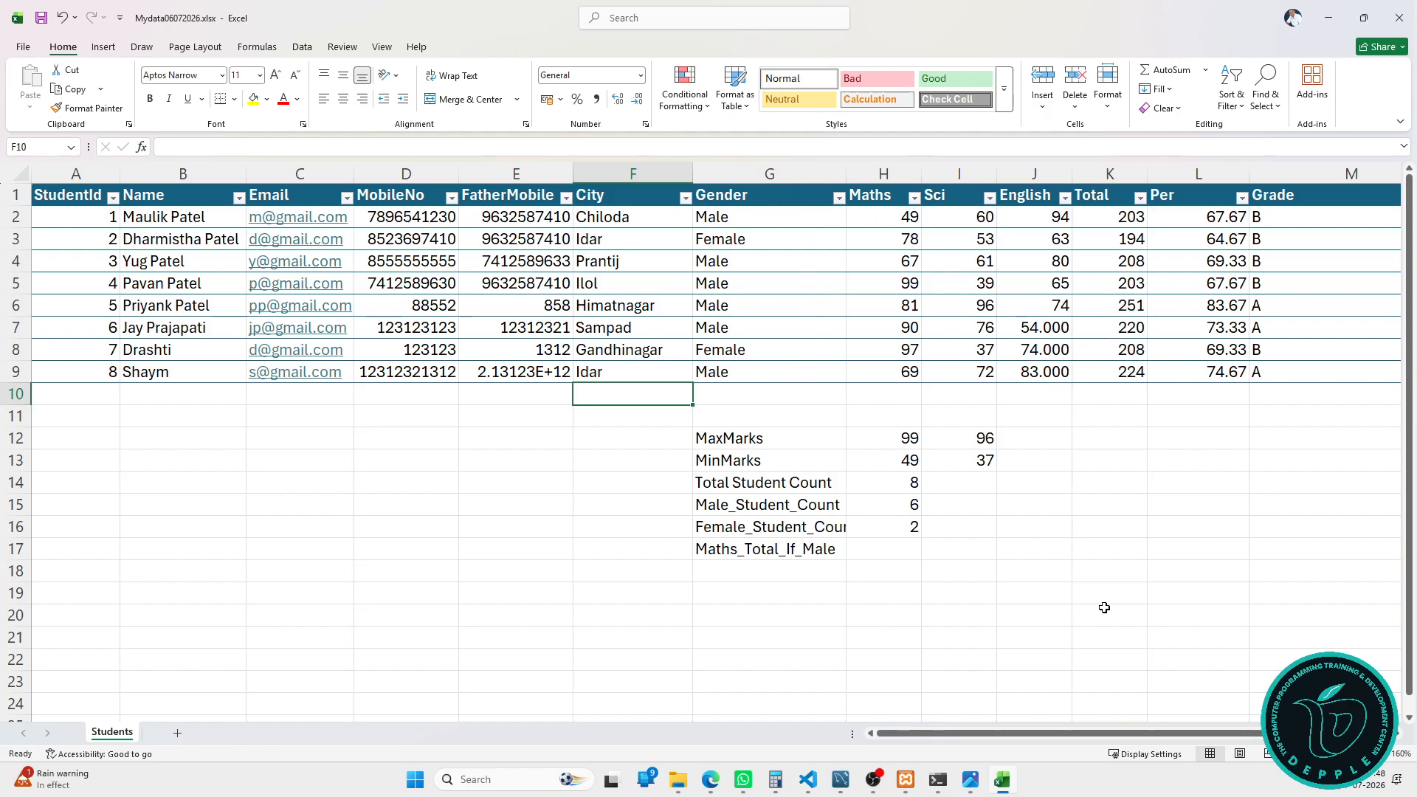
Step: Highlight Grade values equal to A with Green Fill with Dark Green Text
{"action": "left_click", "coordinate": [1297, 189]}
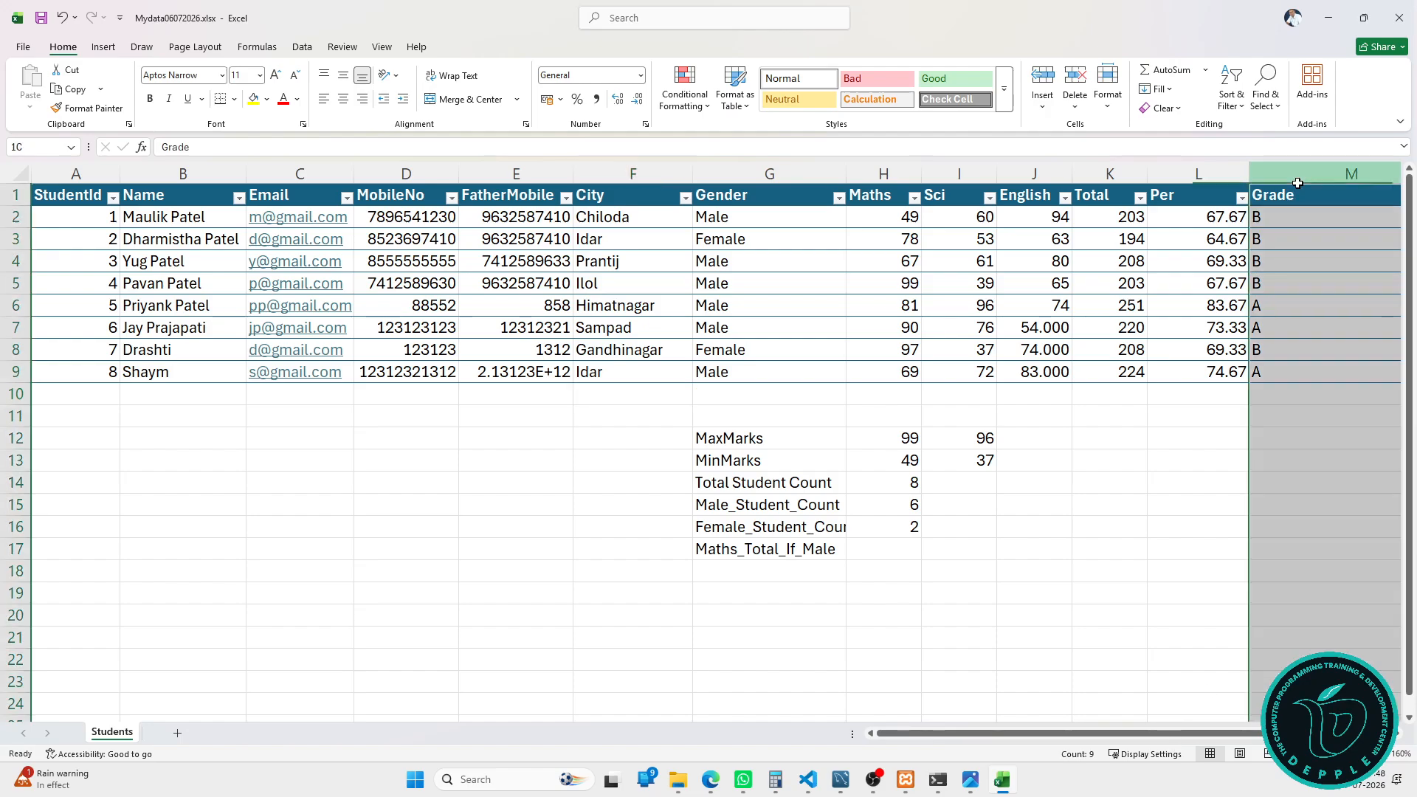
{"action": "left_click", "coordinate": [1297, 189]}
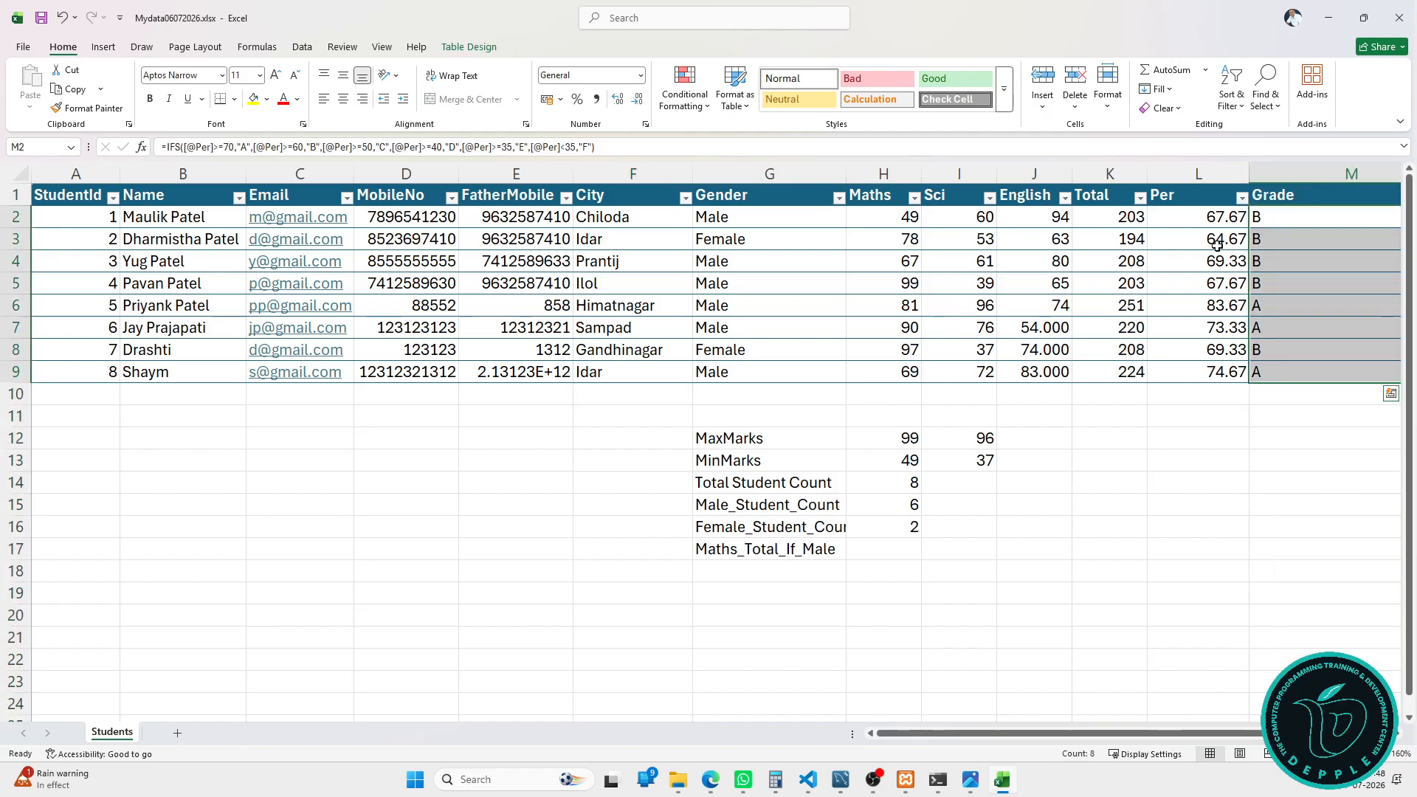
{"action": "left_click", "coordinate": [684, 94]}
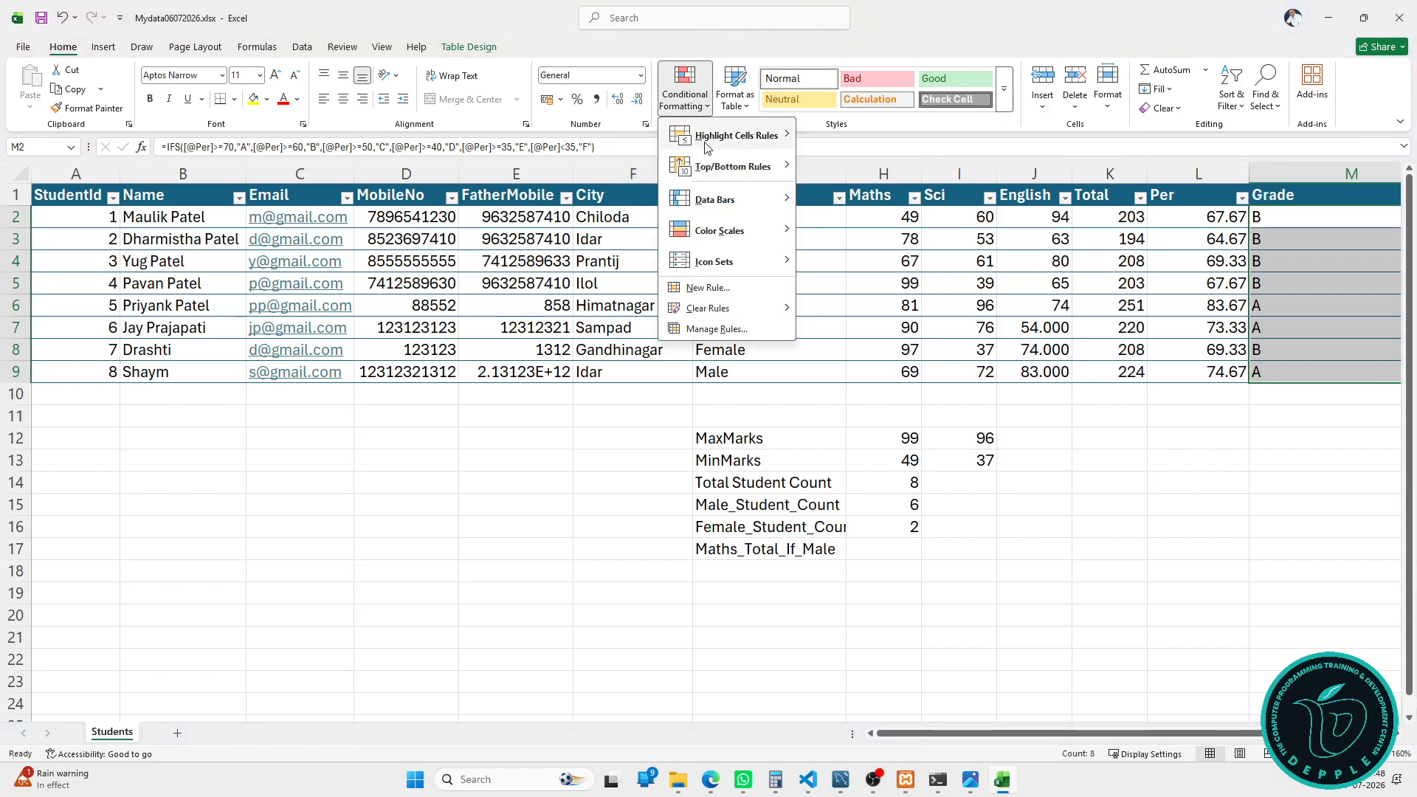
{"action": "mouse_move", "coordinate": [707, 146]}
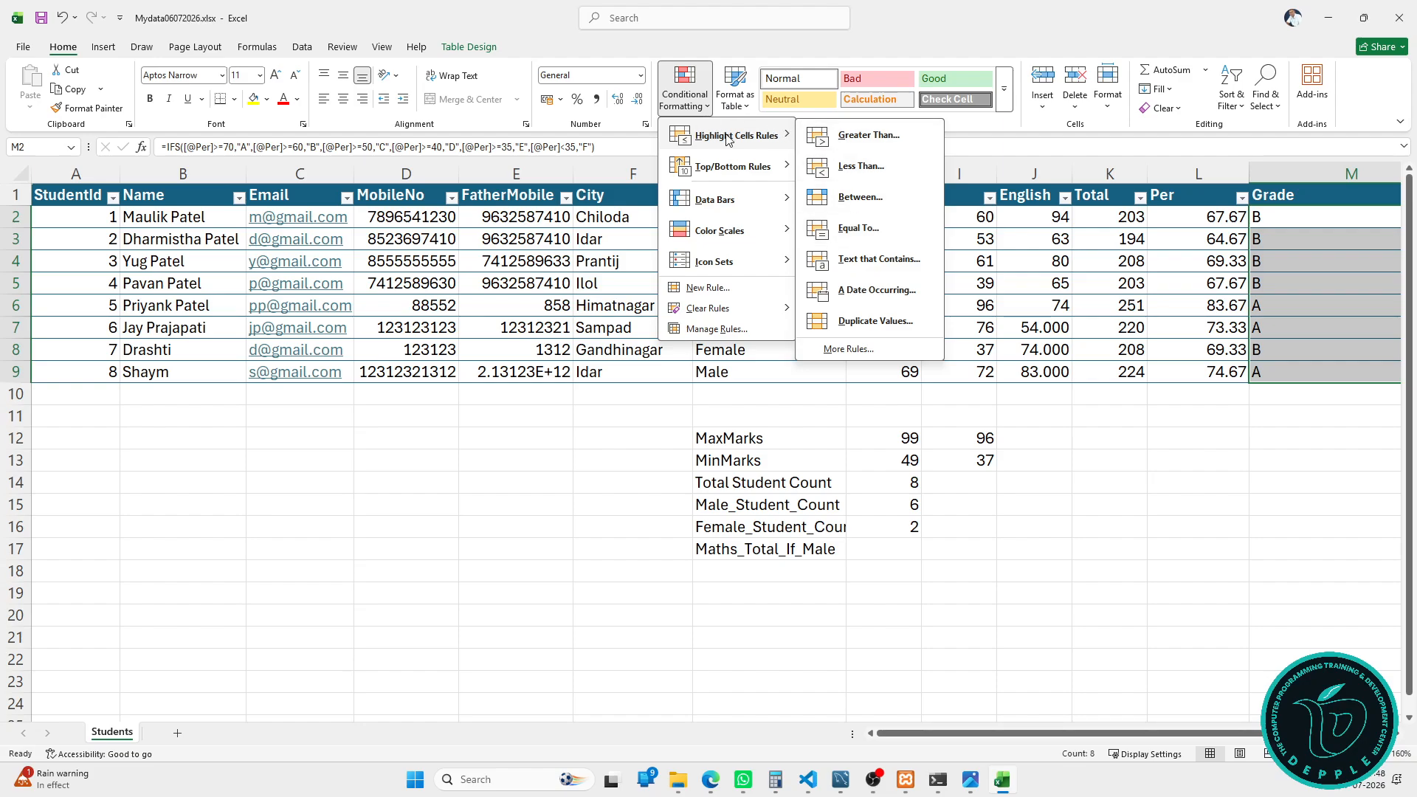
{"action": "left_click", "coordinate": [862, 228]}
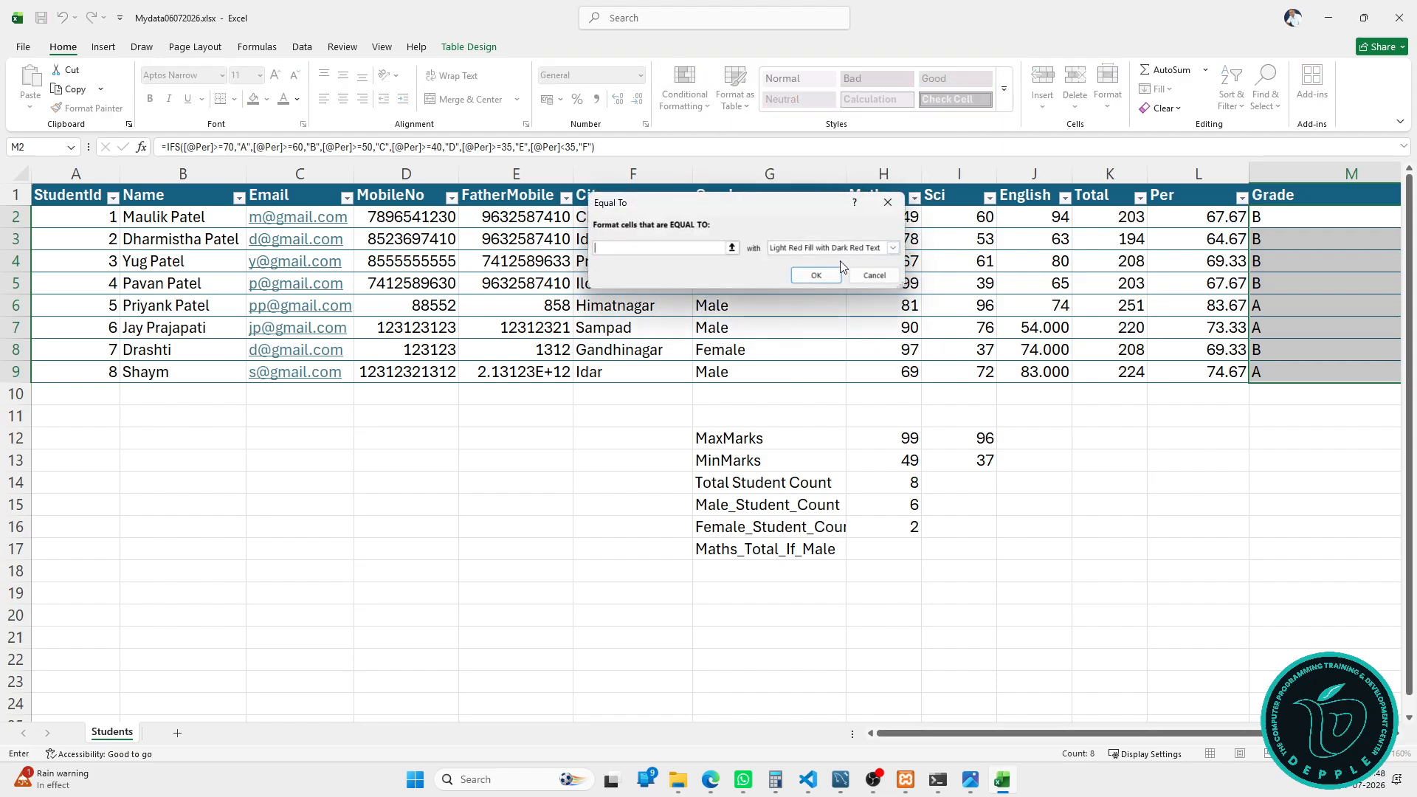
{"action": "type", "text": "A"}
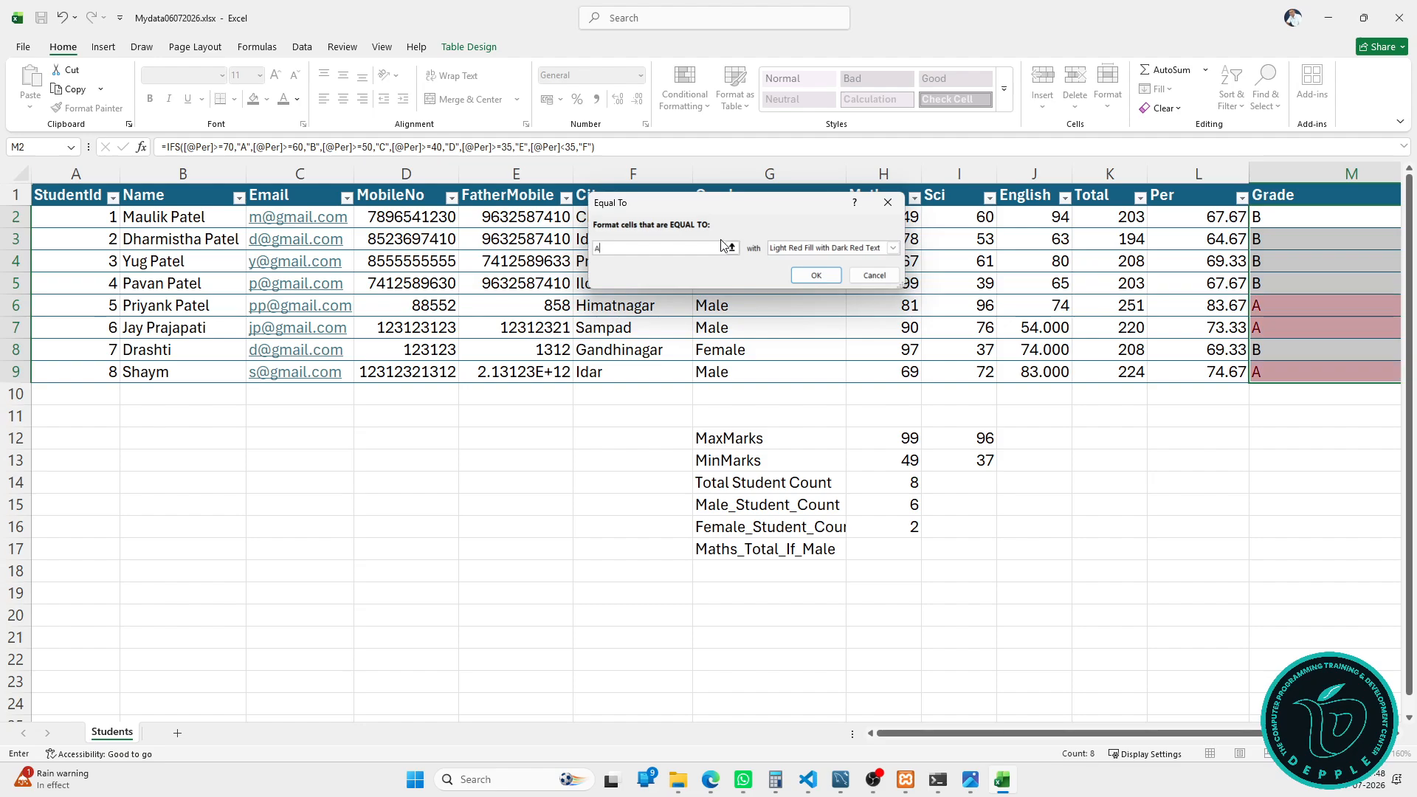
{"action": "left_click", "coordinate": [892, 248]}
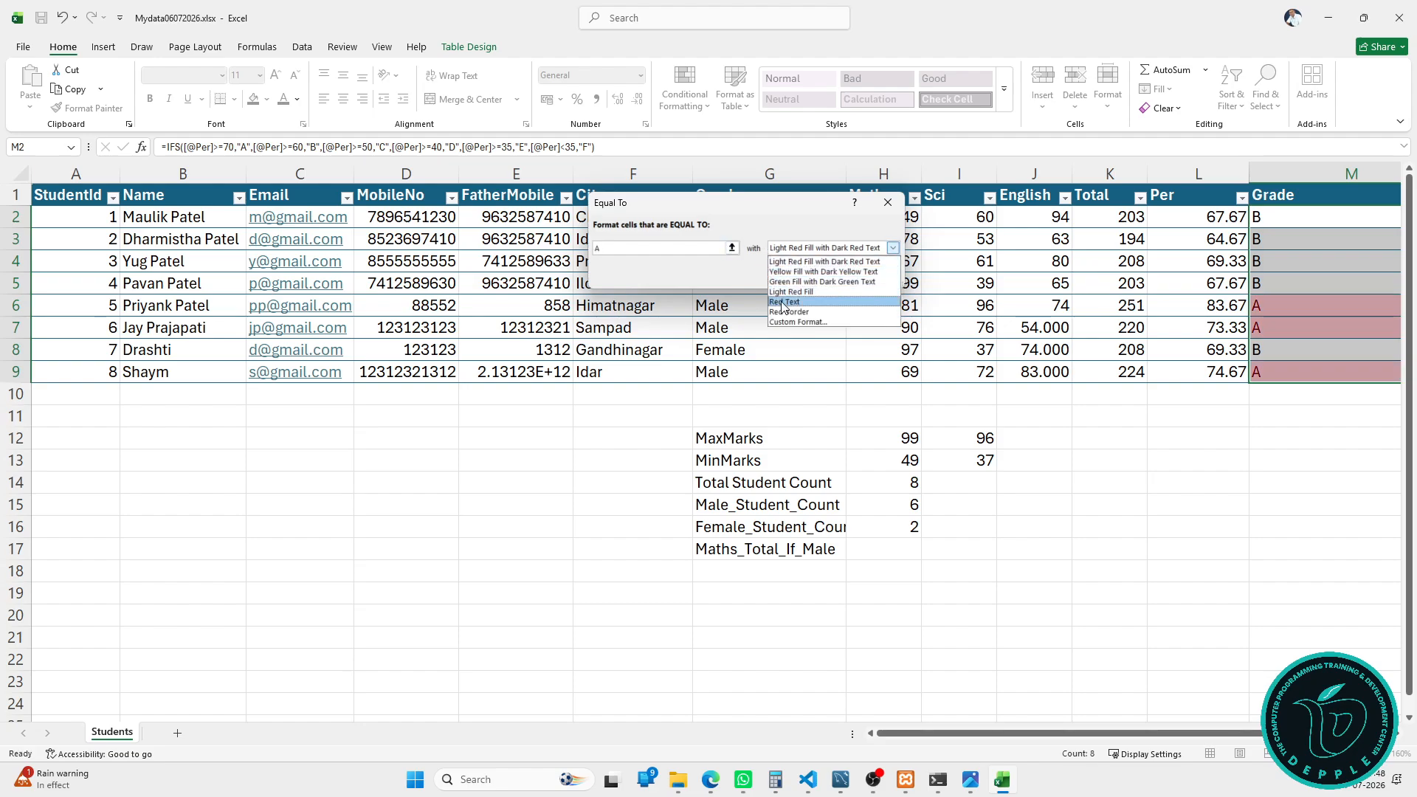
{"action": "left_click", "coordinate": [808, 286]}
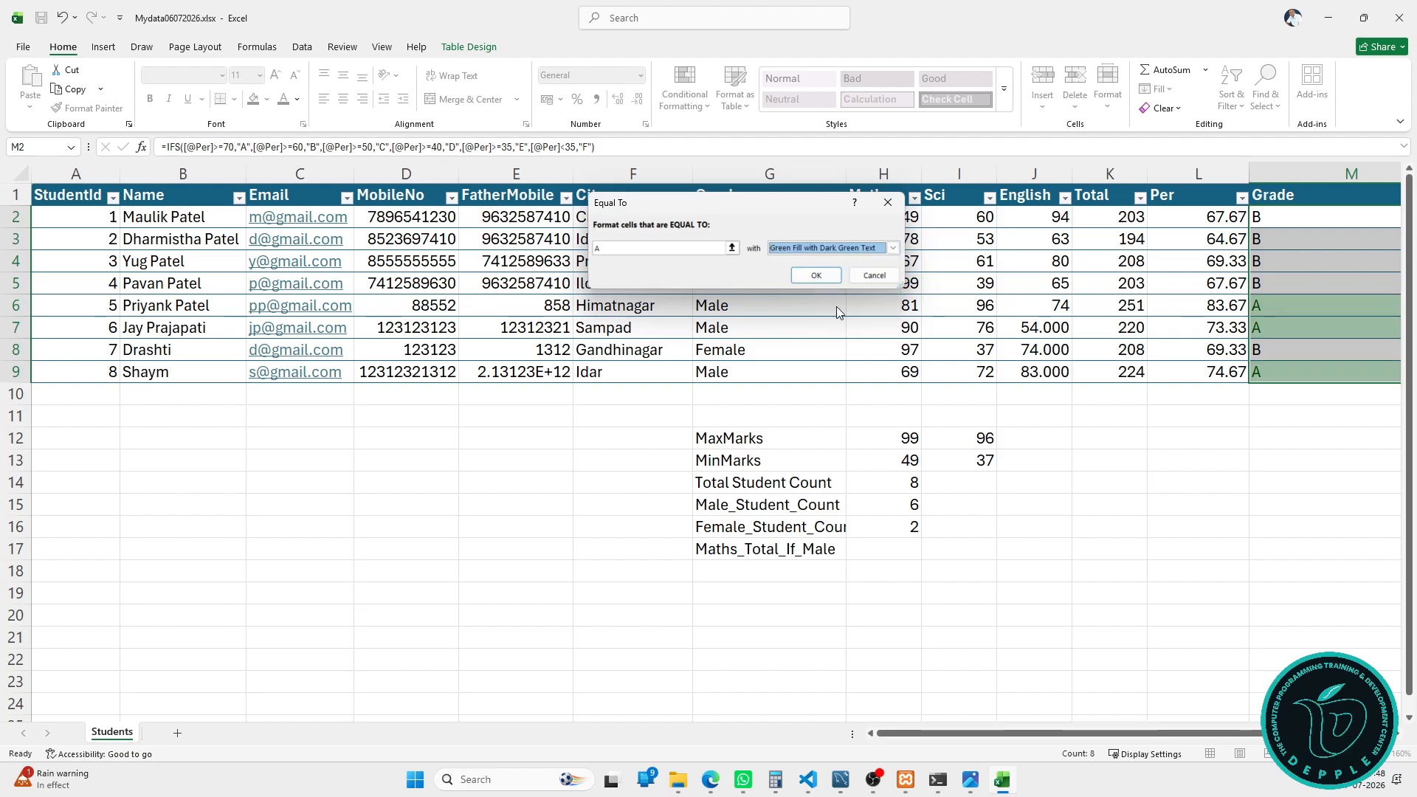
{"action": "left_click", "coordinate": [816, 276]}
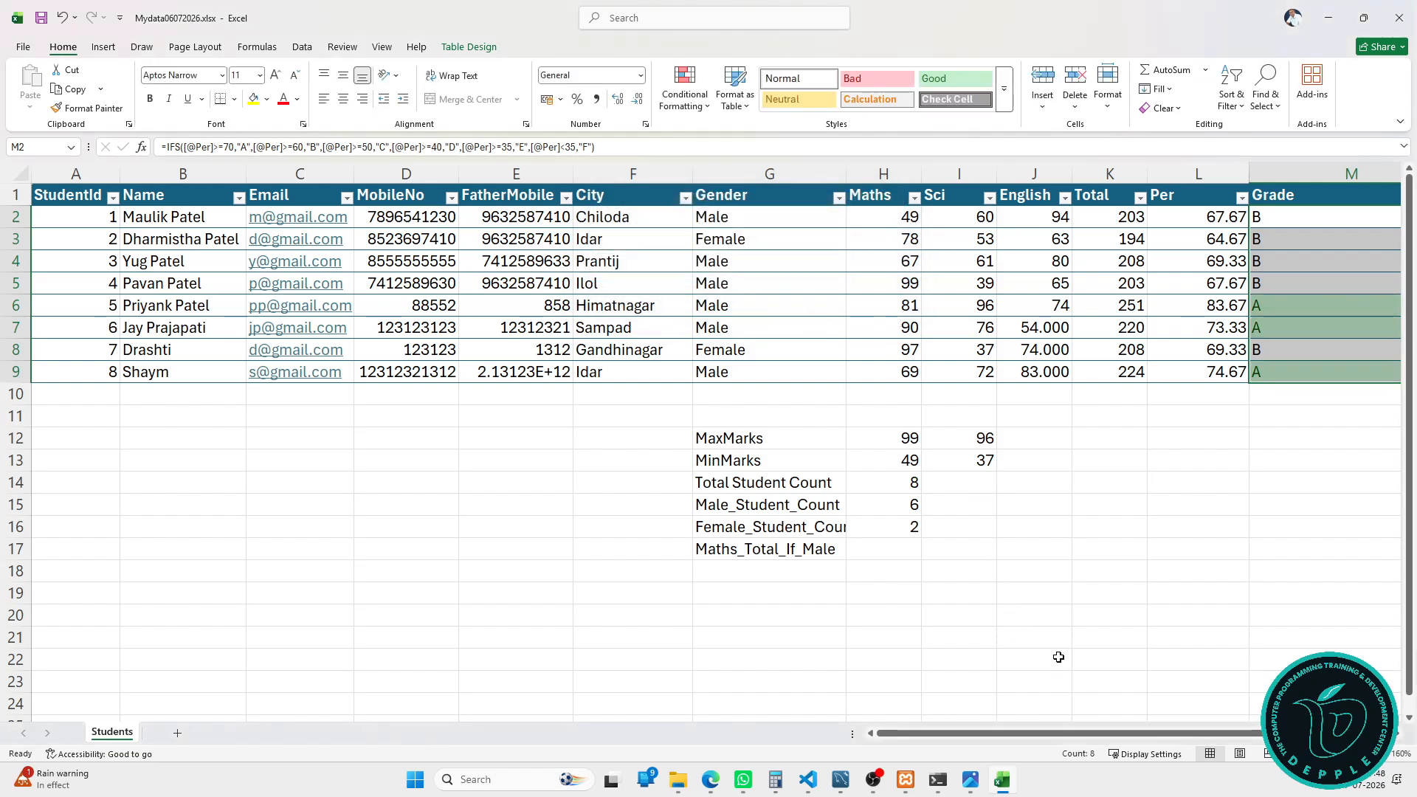
Step: Widen the Gender column, then restore its width
{"action": "left_click_drag", "start_coordinate": [1063, 740], "coordinate": [1110, 741]}
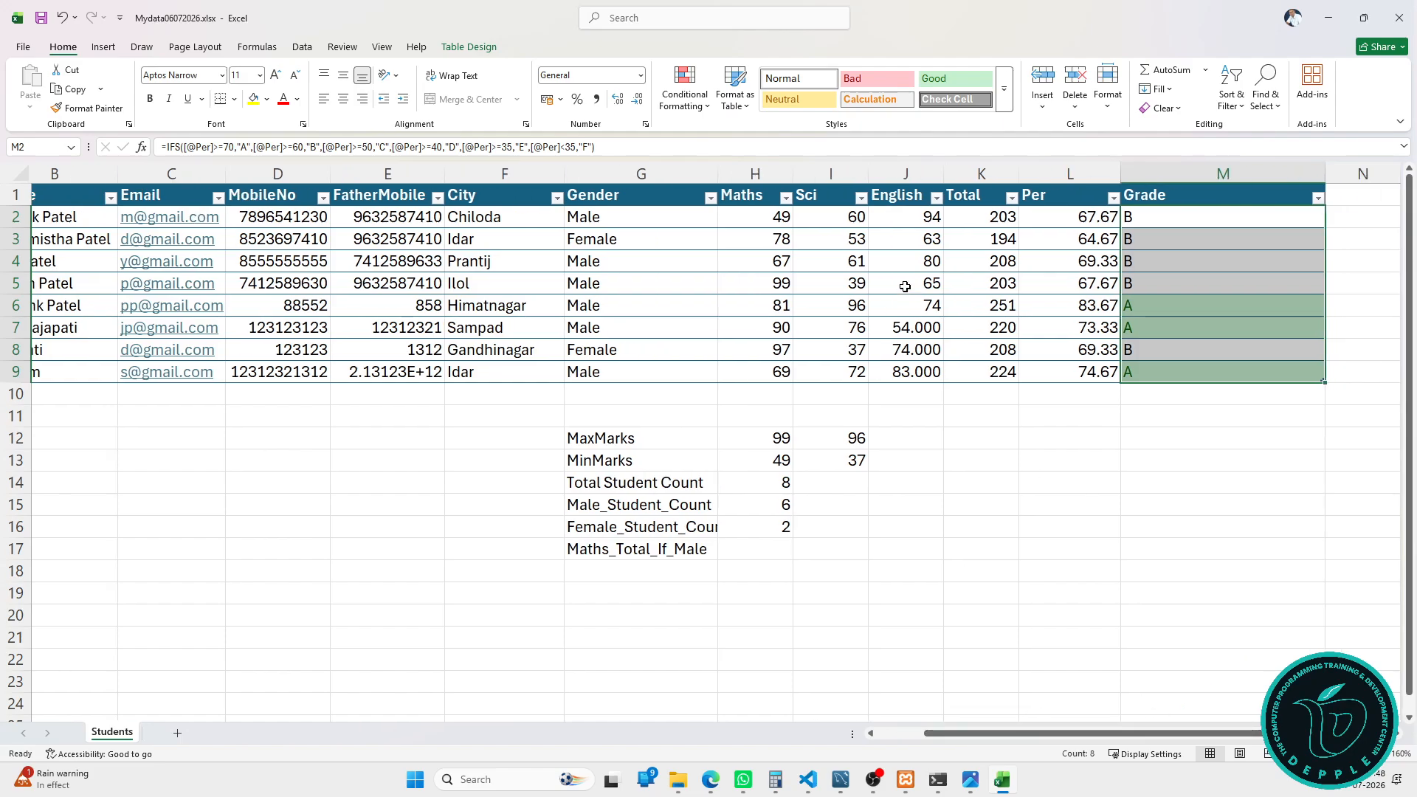
{"action": "left_click_drag", "start_coordinate": [719, 173], "coordinate": [639, 172]}
{"action": "left_click", "coordinate": [733, 170]}
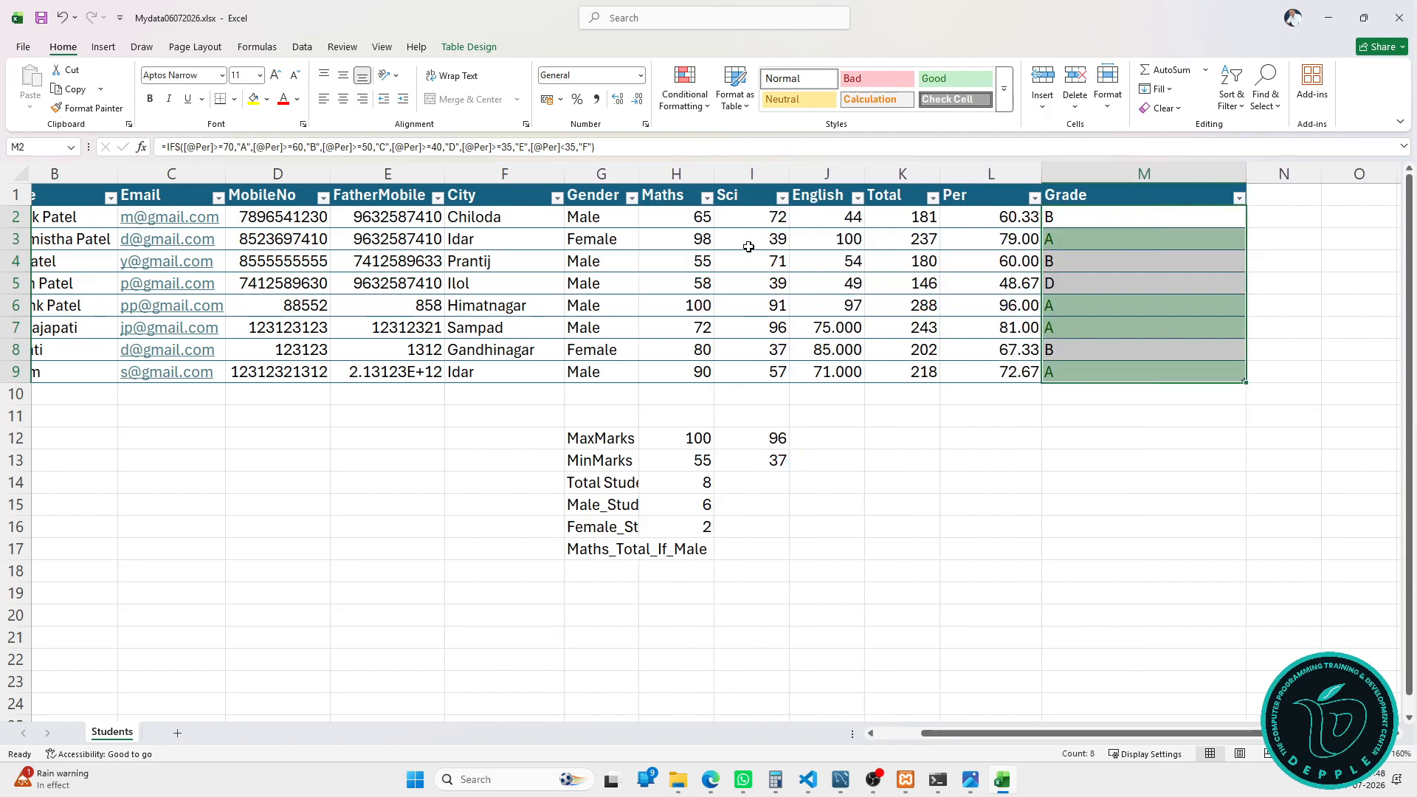
Step: Highlight Grade values equal to B with Yellow Fill with Dark Yellow Text
{"action": "left_click", "coordinate": [1071, 177]}
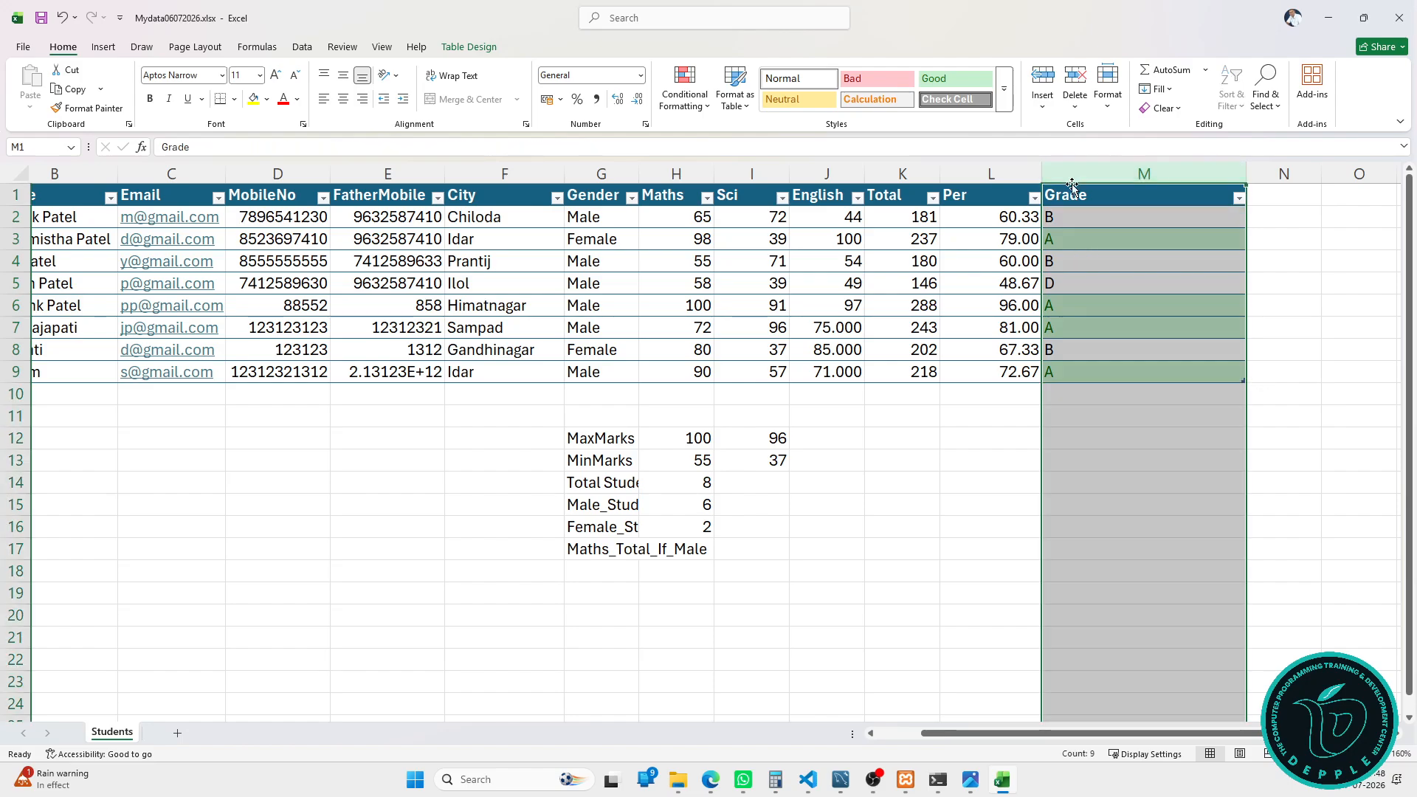
{"action": "left_click", "coordinate": [1079, 184]}
{"action": "left_click", "coordinate": [685, 92]}
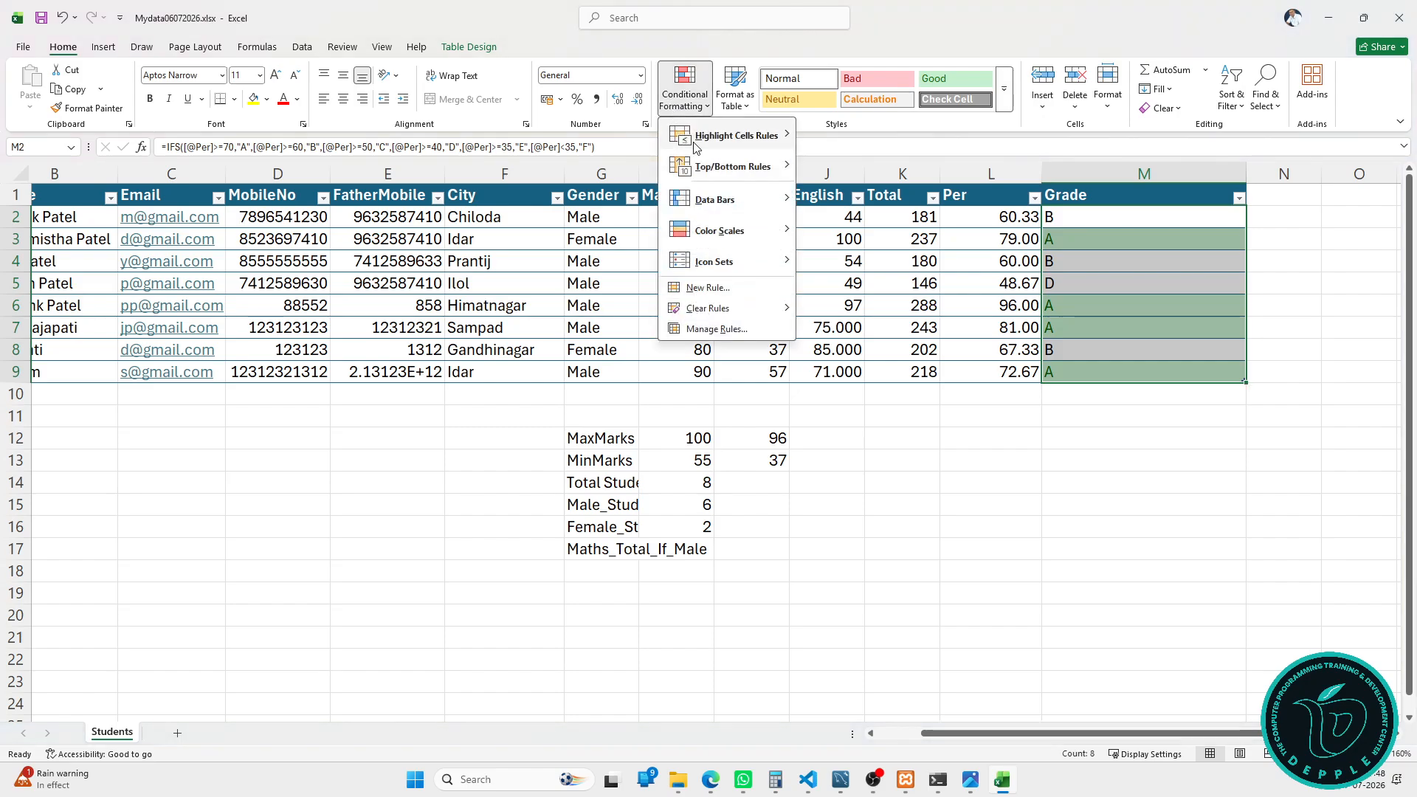
{"action": "mouse_move", "coordinate": [774, 140]}
{"action": "left_click", "coordinate": [819, 230]}
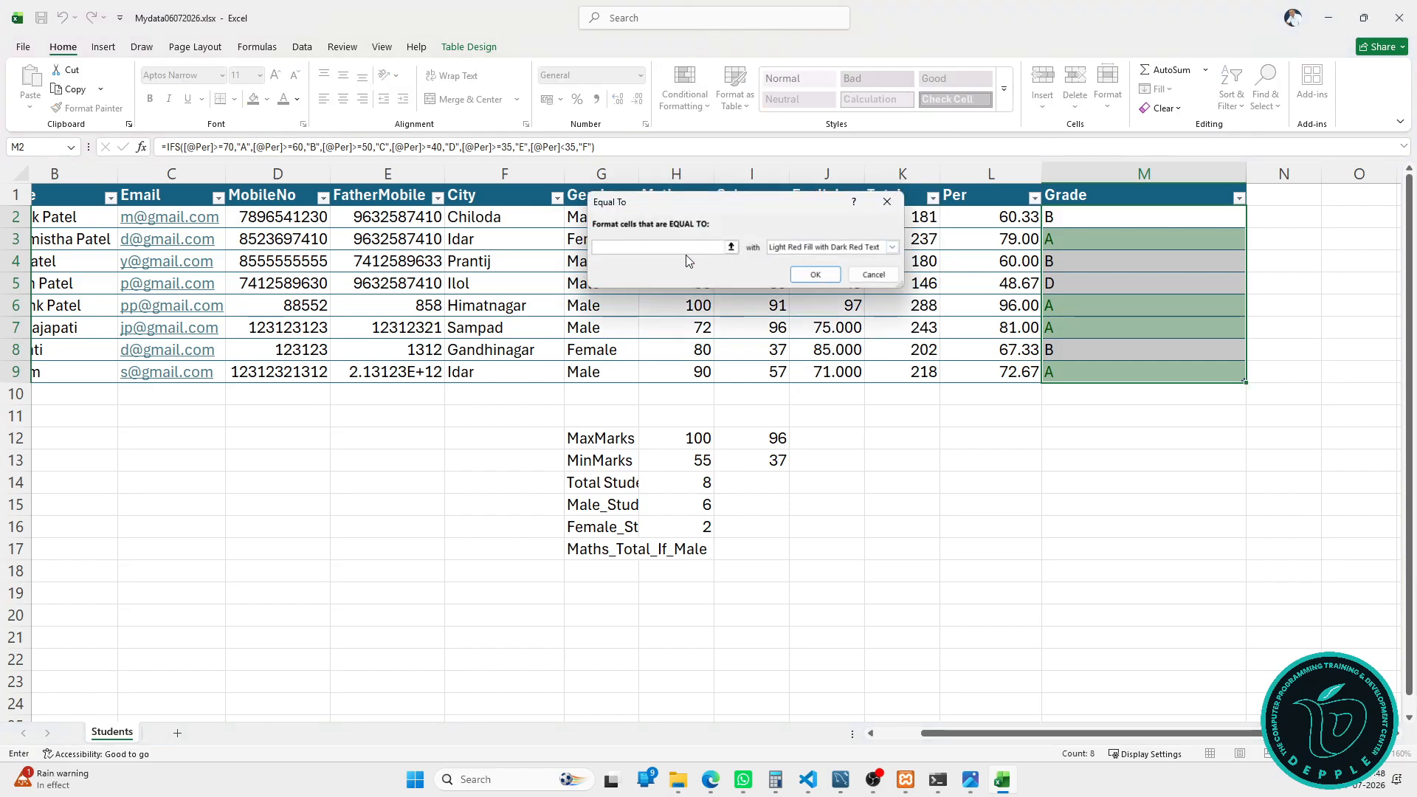
{"action": "type", "text": "B"}
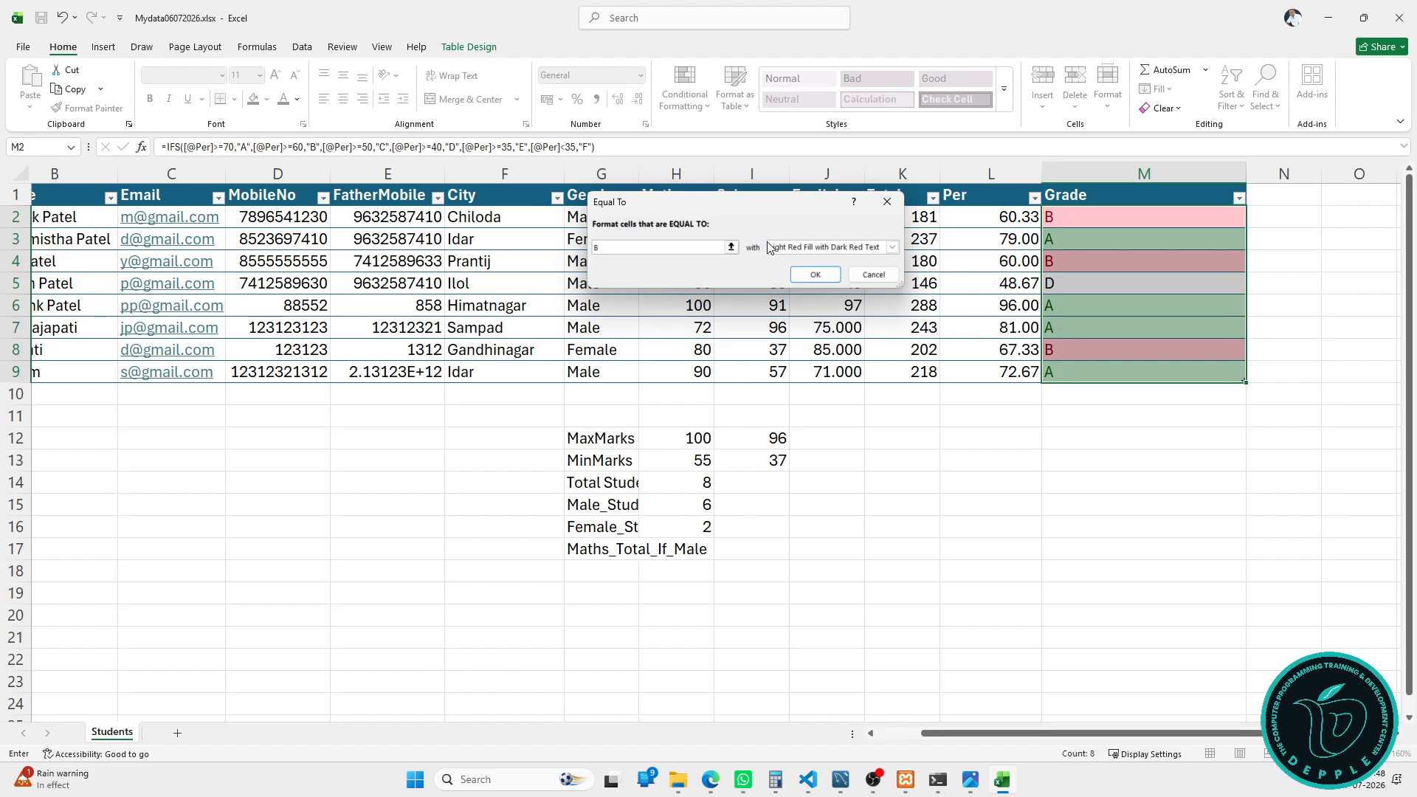
{"action": "left_click", "coordinate": [776, 248]}
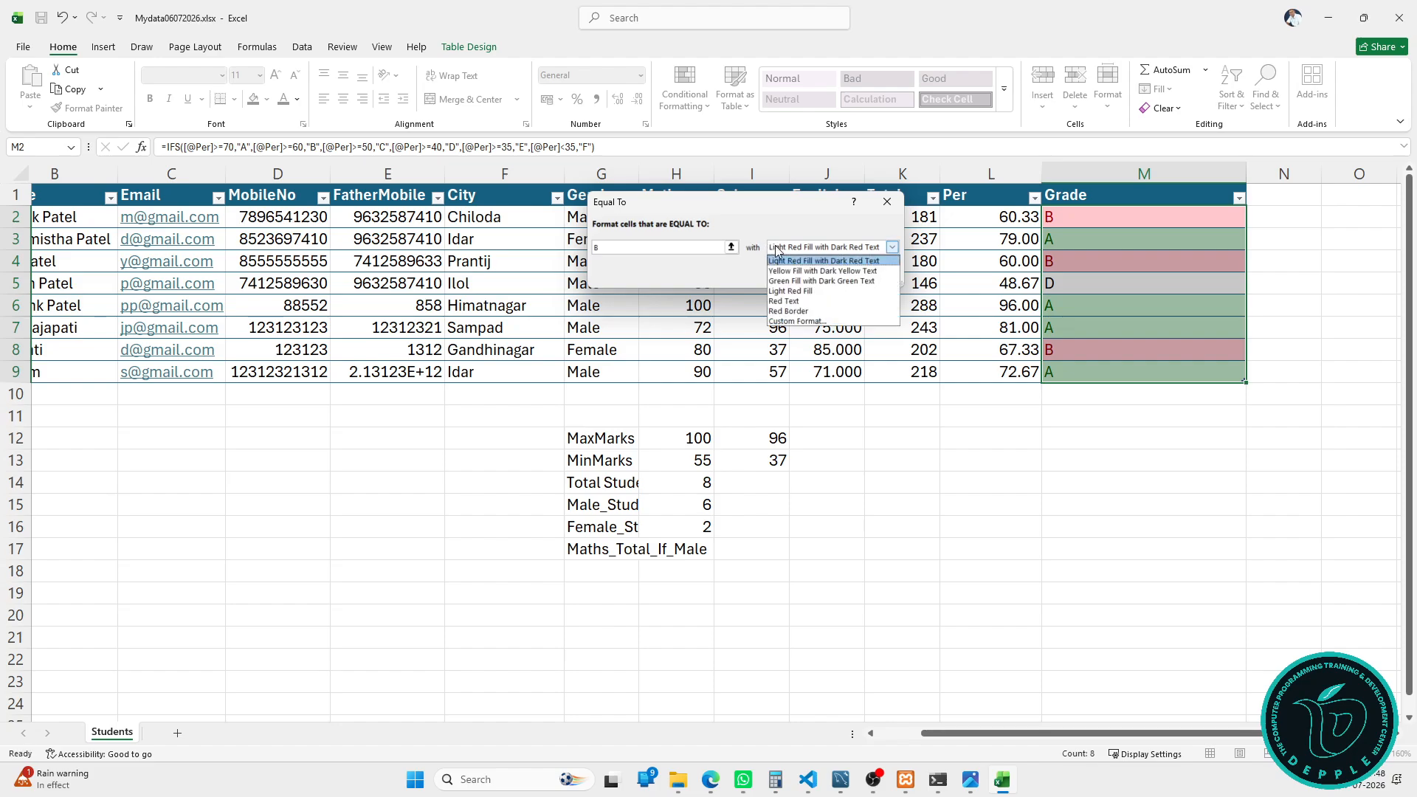
{"action": "left_click", "coordinate": [815, 272]}
{"action": "left_click", "coordinate": [819, 278]}
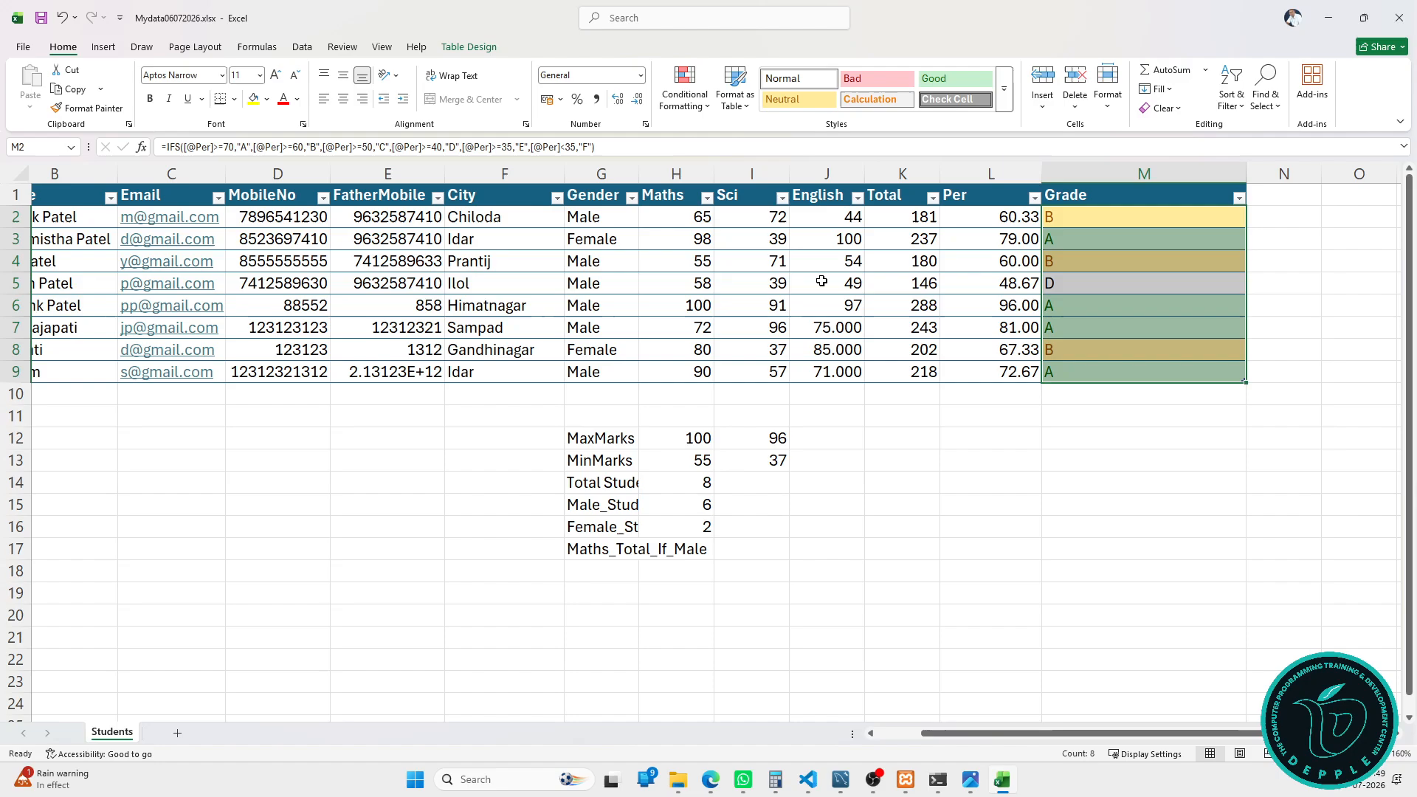
Step: Start an Equal To rule for Grade value c using a custom format
{"action": "left_click", "coordinate": [708, 106]}
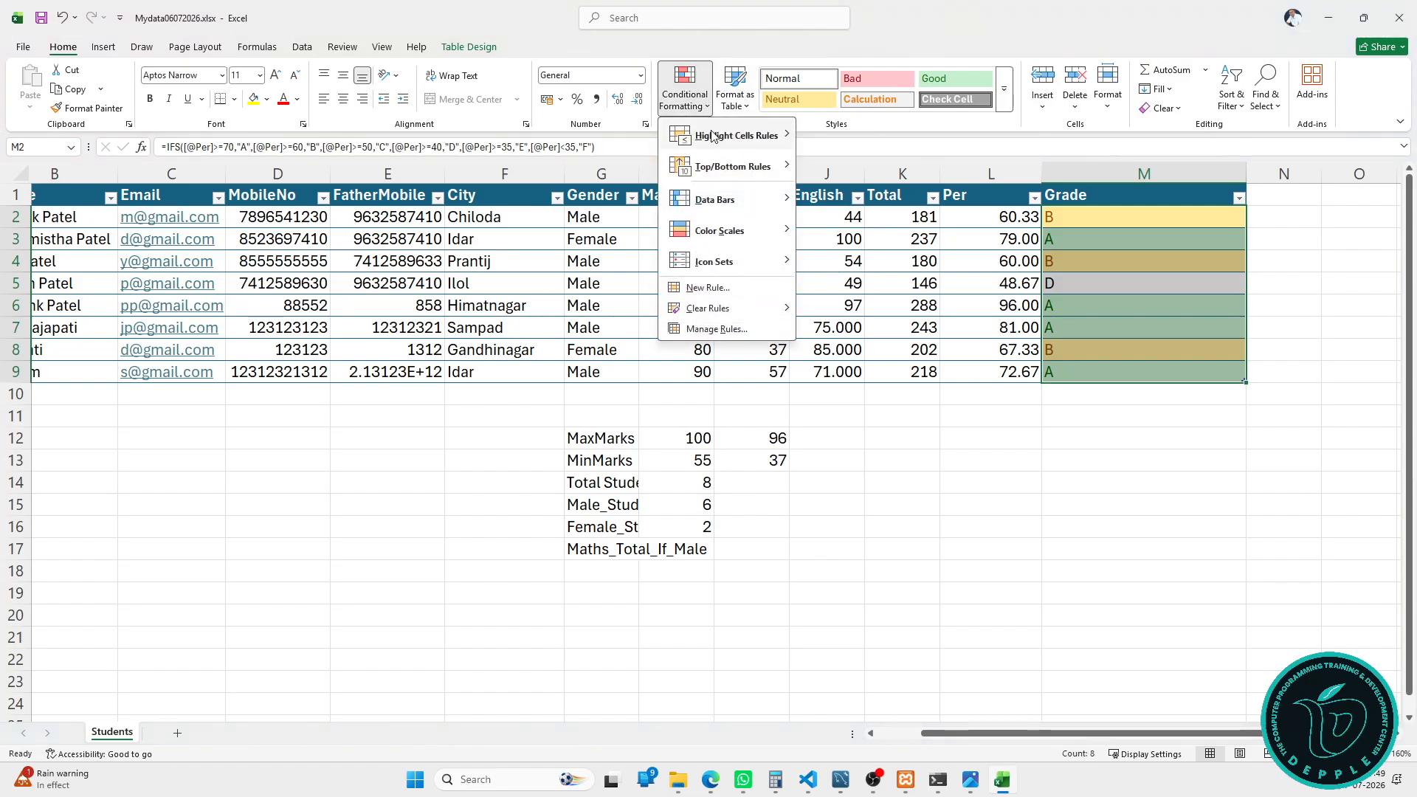
{"action": "mouse_move", "coordinate": [731, 135]}
{"action": "left_click", "coordinate": [858, 227]}
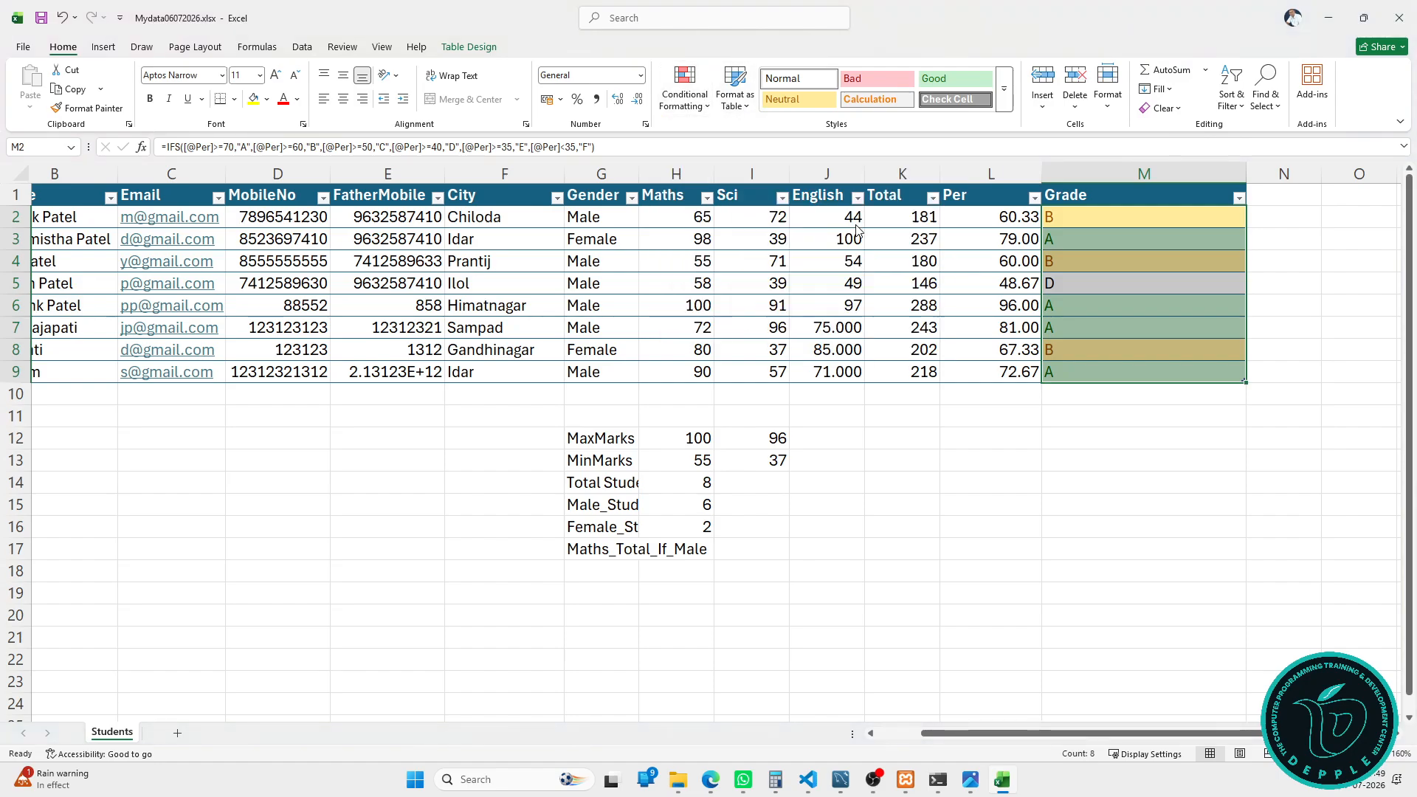
{"action": "type", "text": "c"}
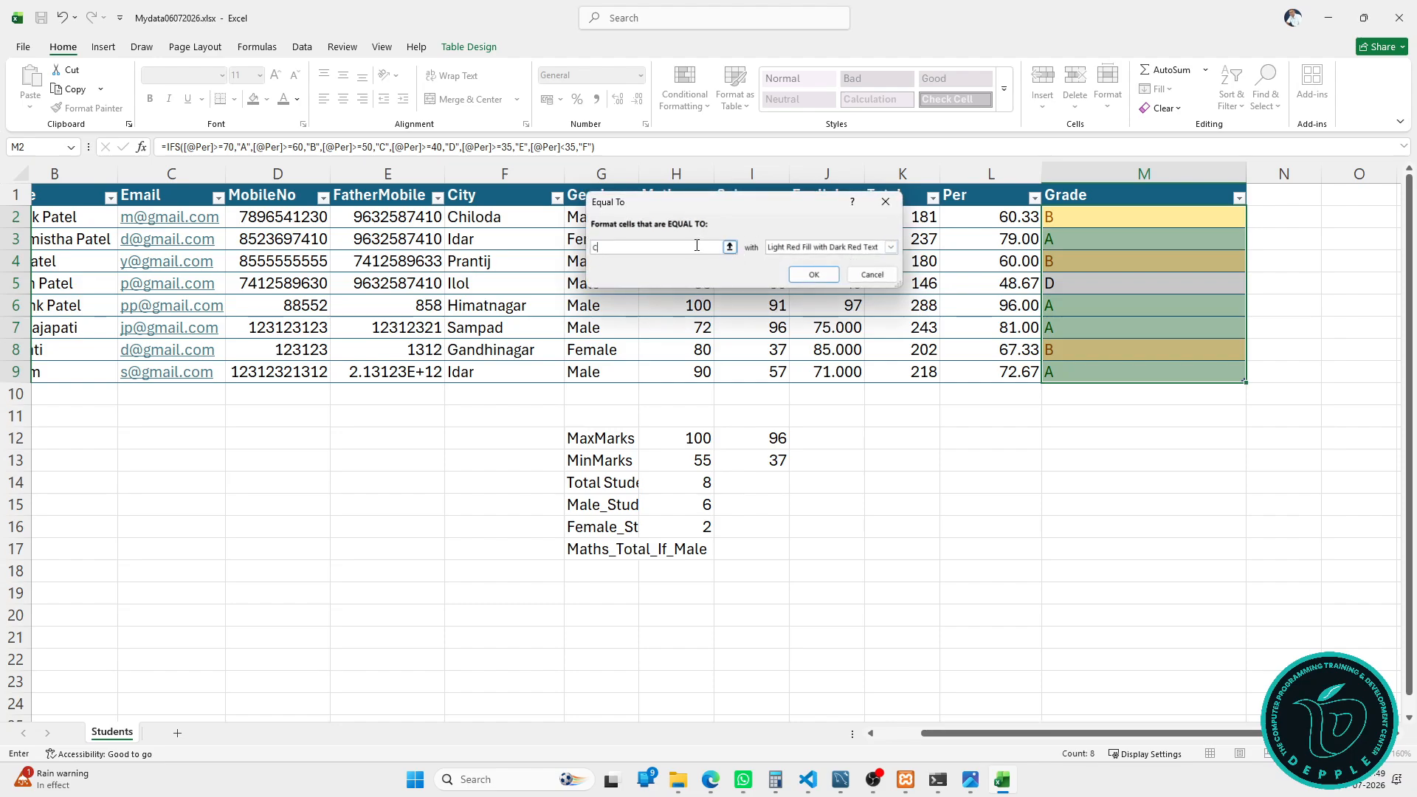
{"action": "left_click", "coordinate": [798, 248]}
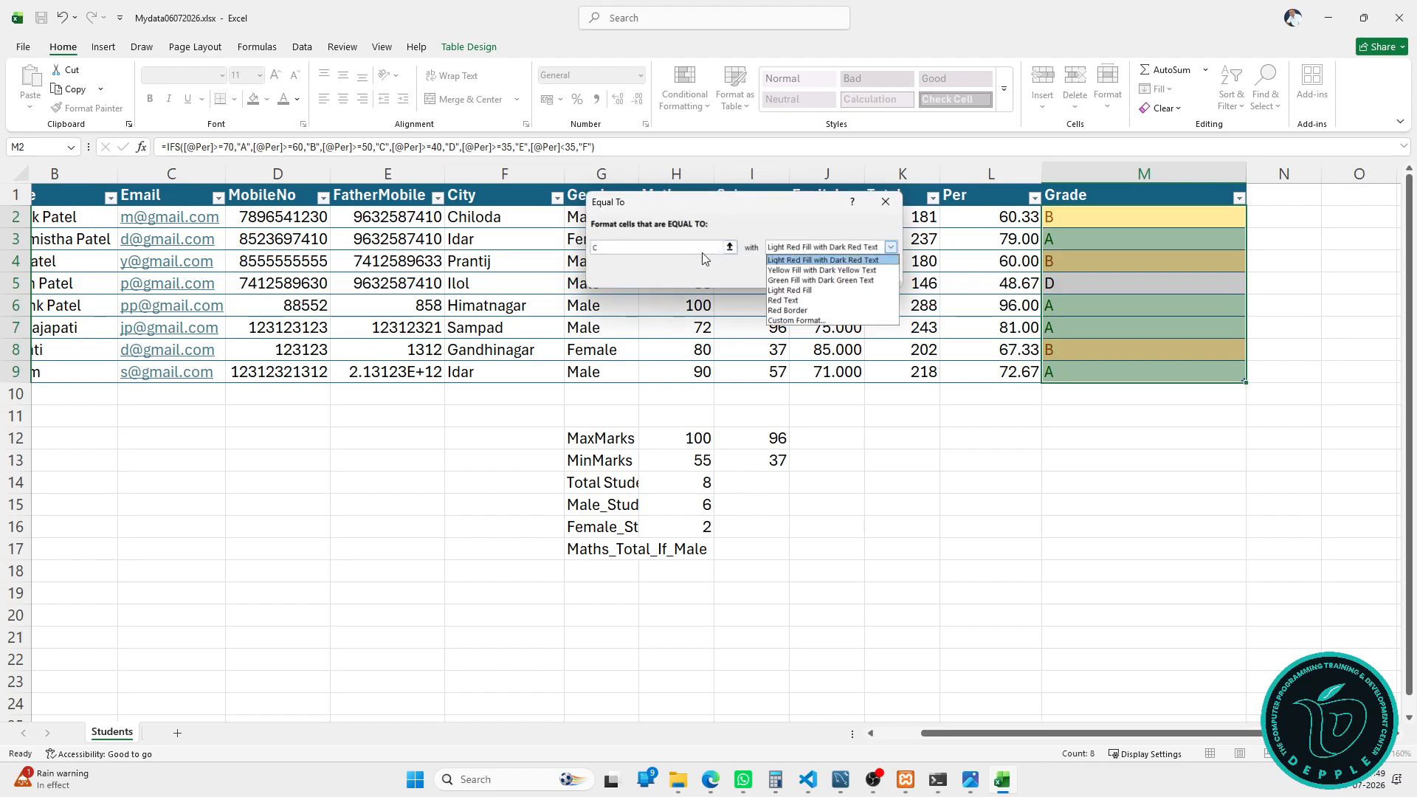
{"action": "left_click", "coordinate": [825, 320]}
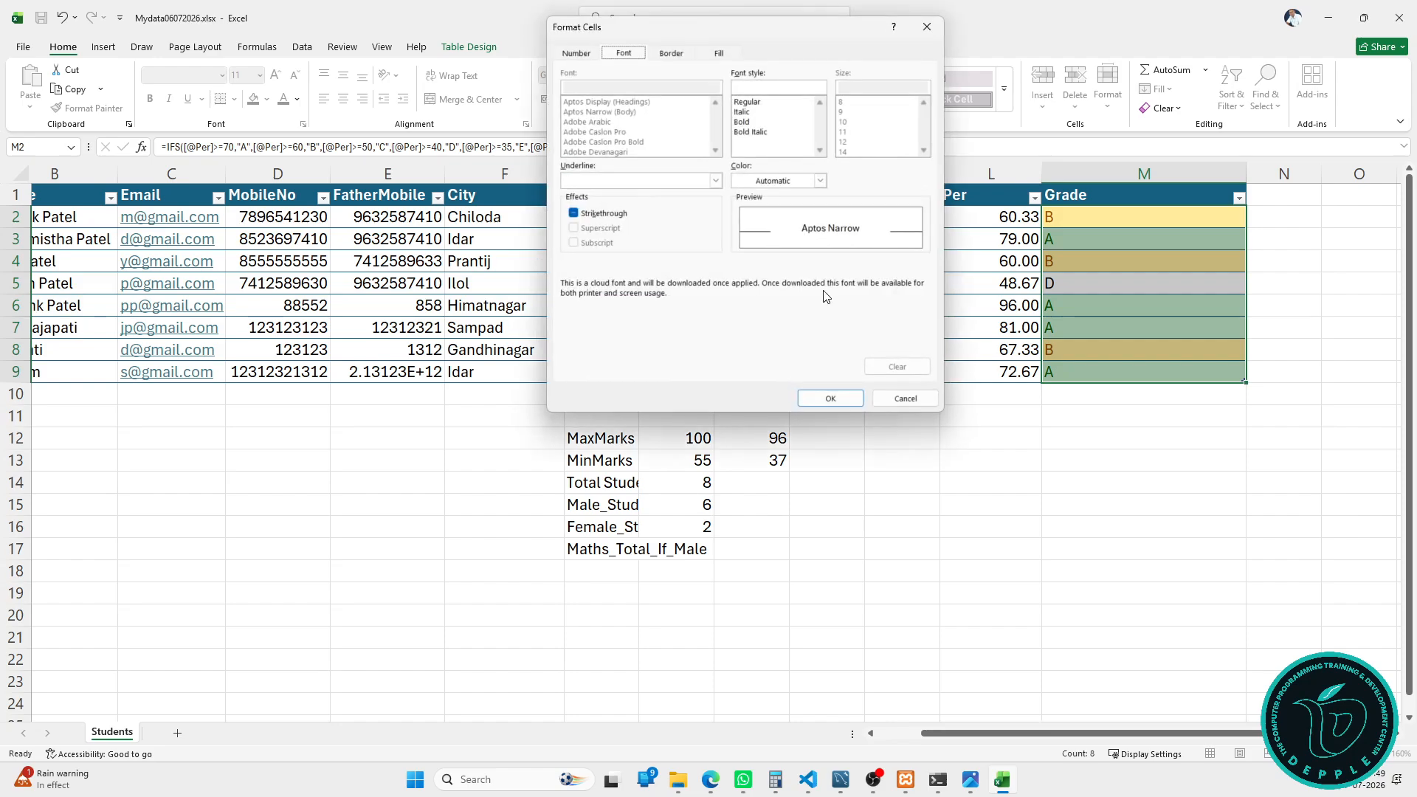
Step: Give the C-grade rule a purple fill, apply it, and narrow the Per column
{"action": "left_click", "coordinate": [716, 54]}
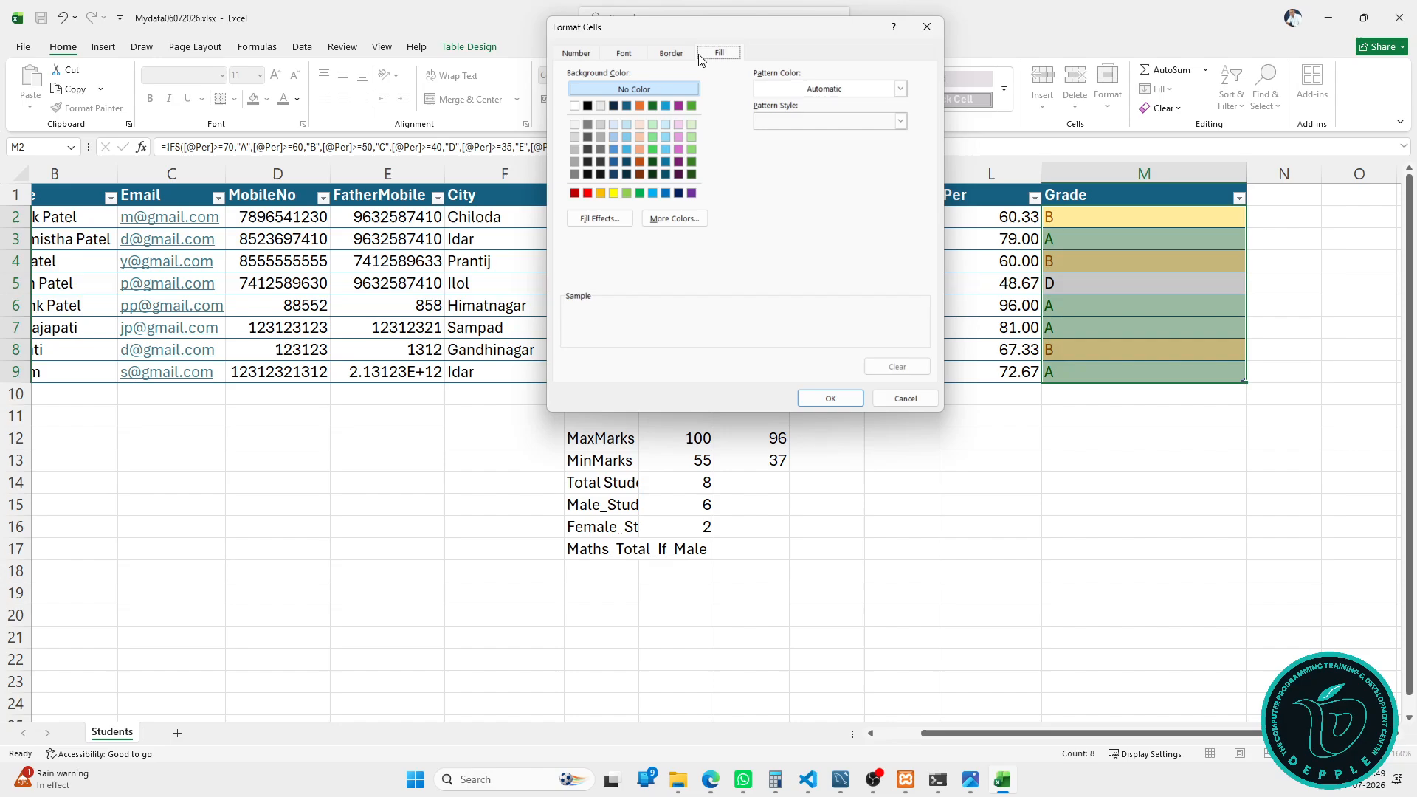
{"action": "left_click", "coordinate": [678, 108]}
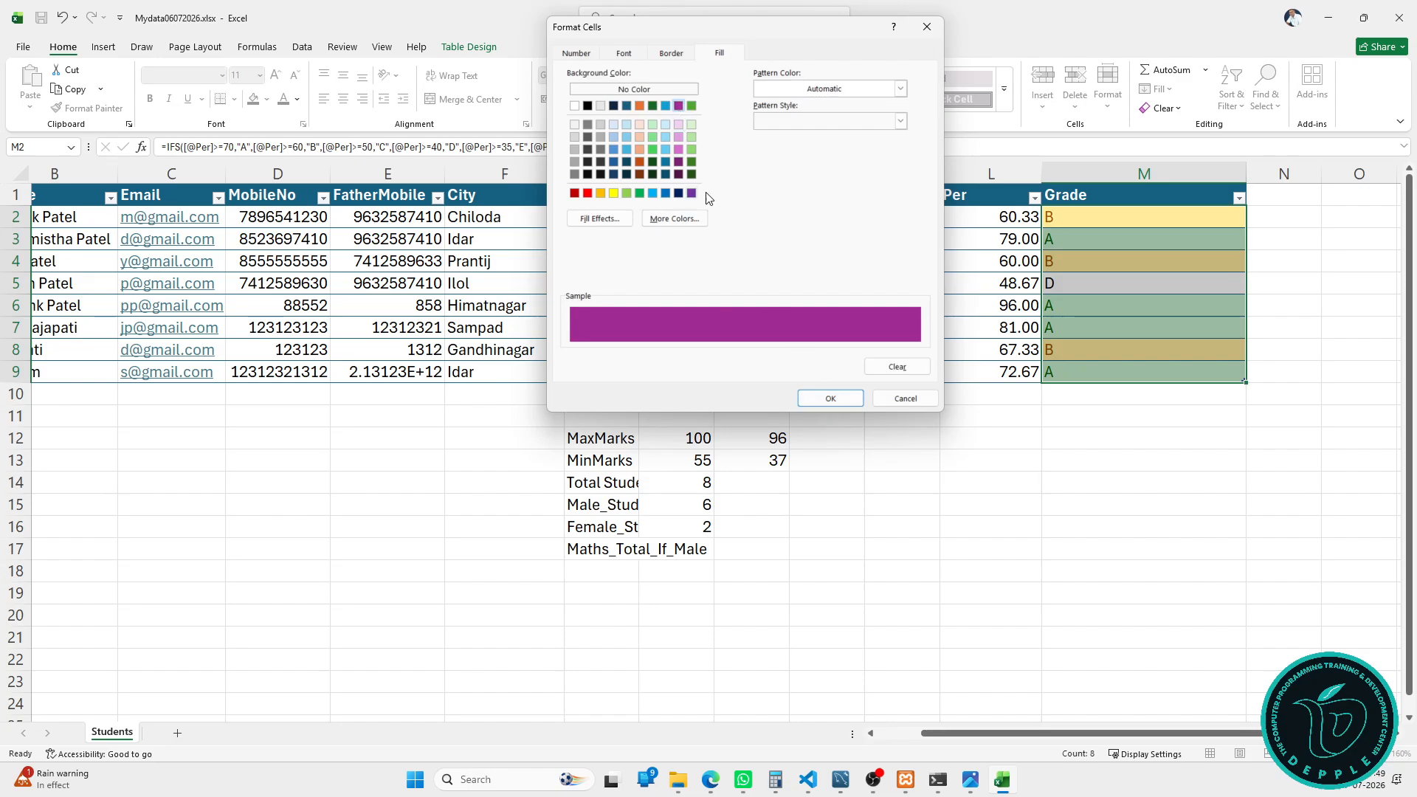
{"action": "left_click", "coordinate": [621, 53]}
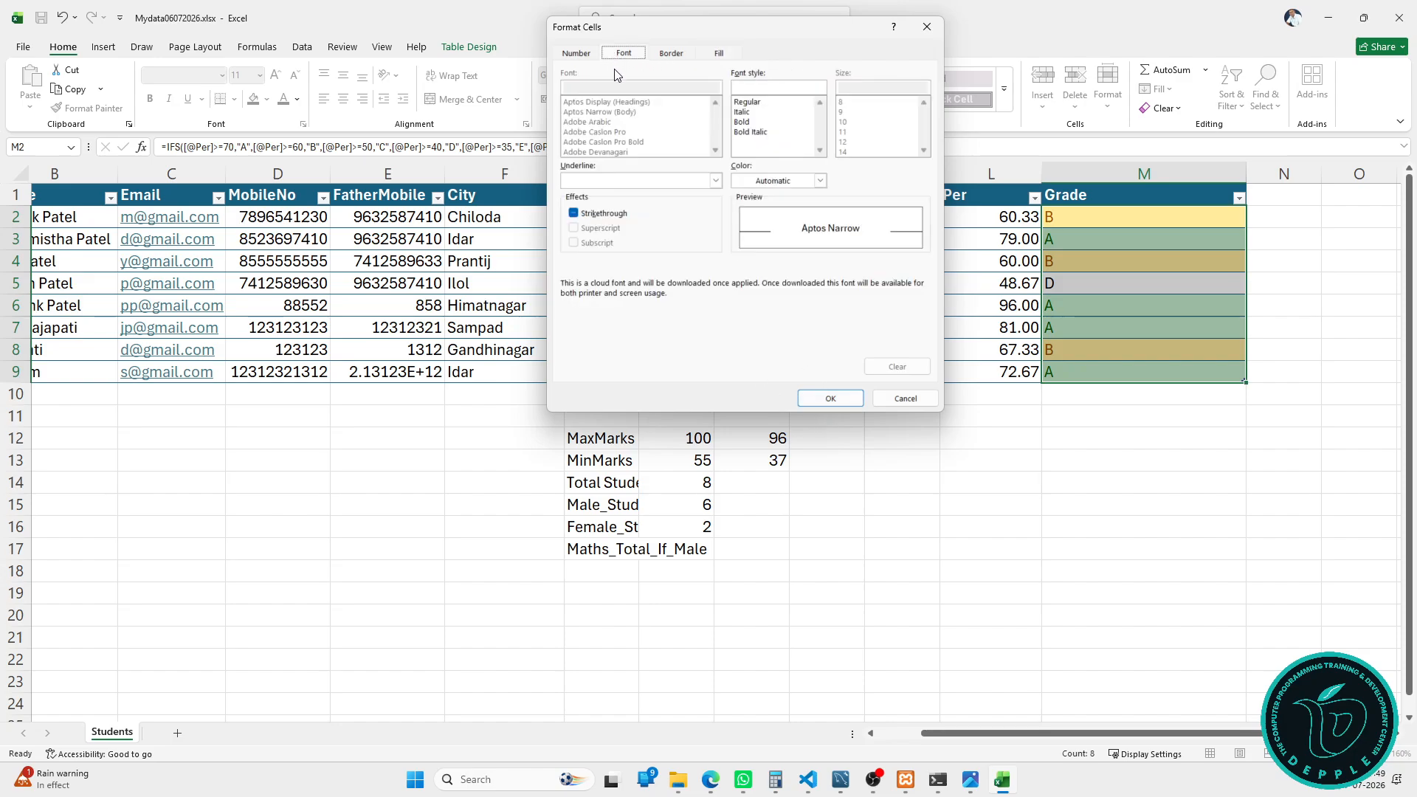
{"action": "left_click", "coordinate": [666, 57]}
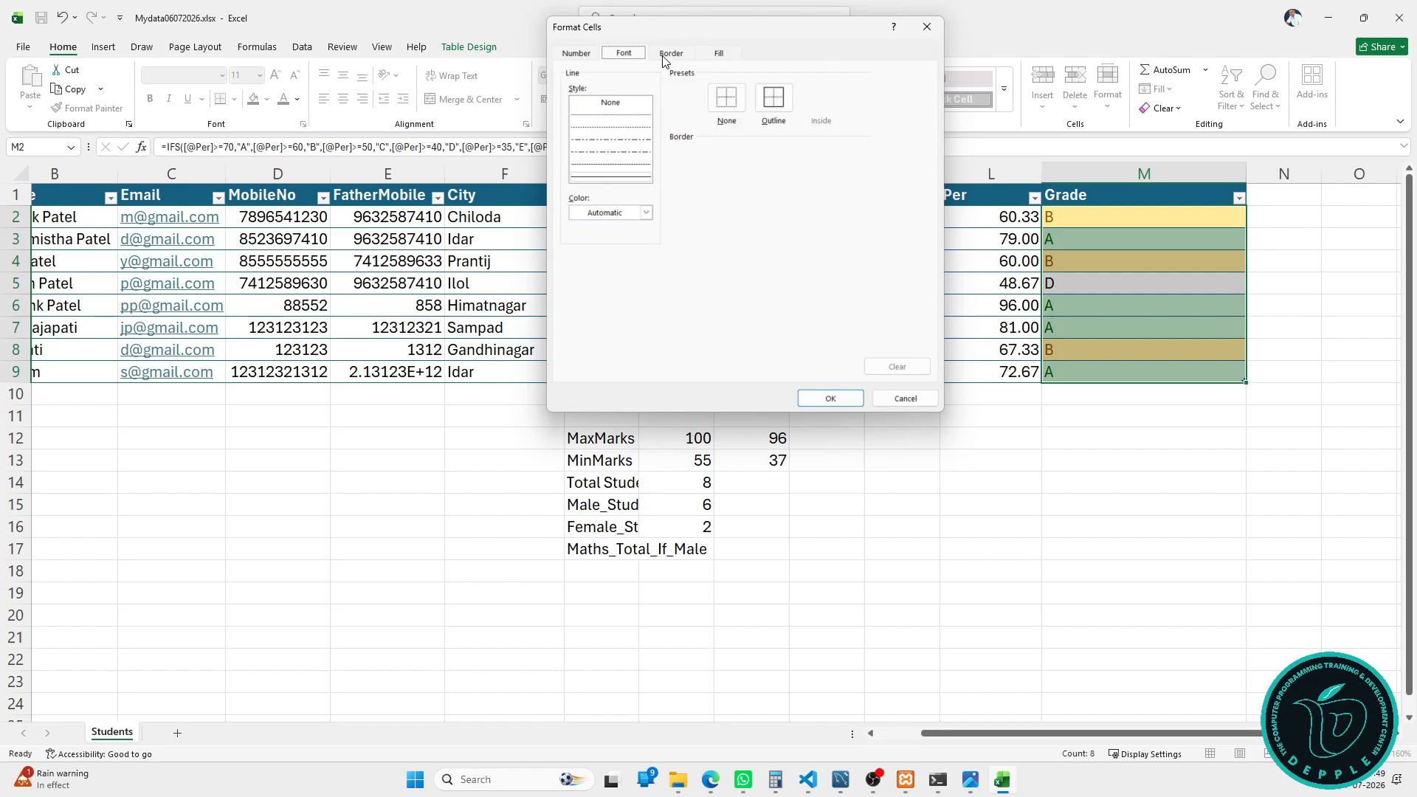
{"action": "left_click", "coordinate": [583, 53]}
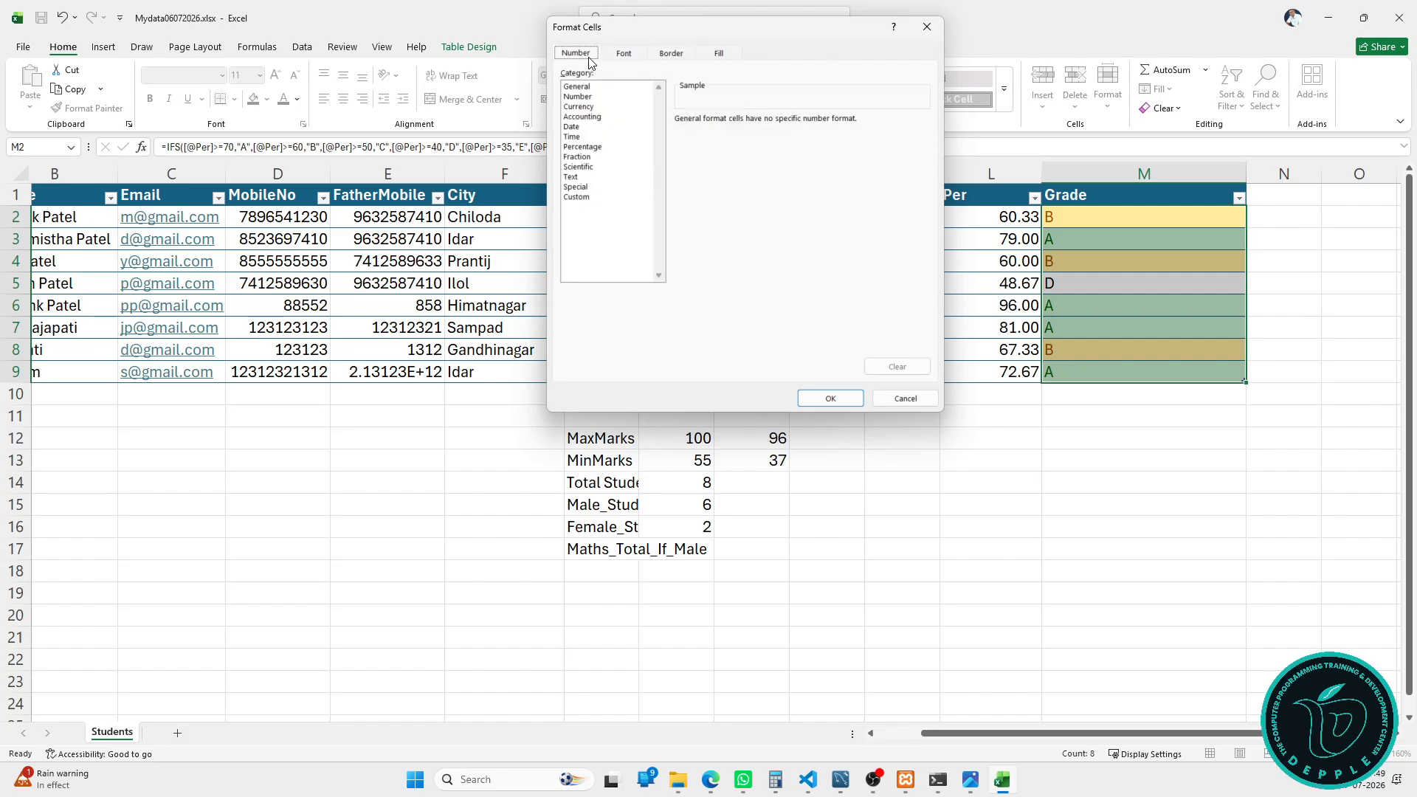
{"action": "left_click", "coordinate": [856, 399]}
{"action": "left_click", "coordinate": [813, 274]}
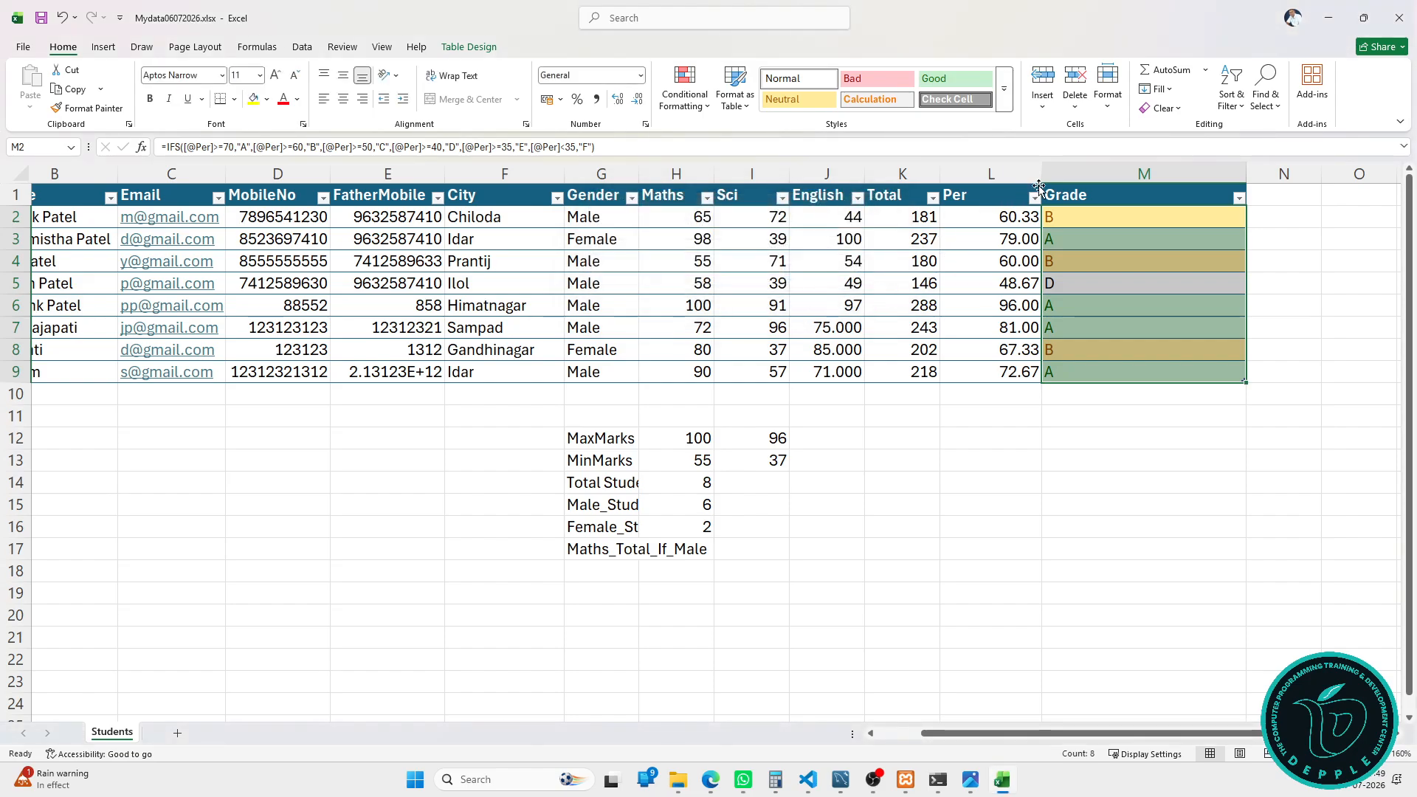
{"action": "left_click_drag", "start_coordinate": [1039, 186], "coordinate": [944, 177]}
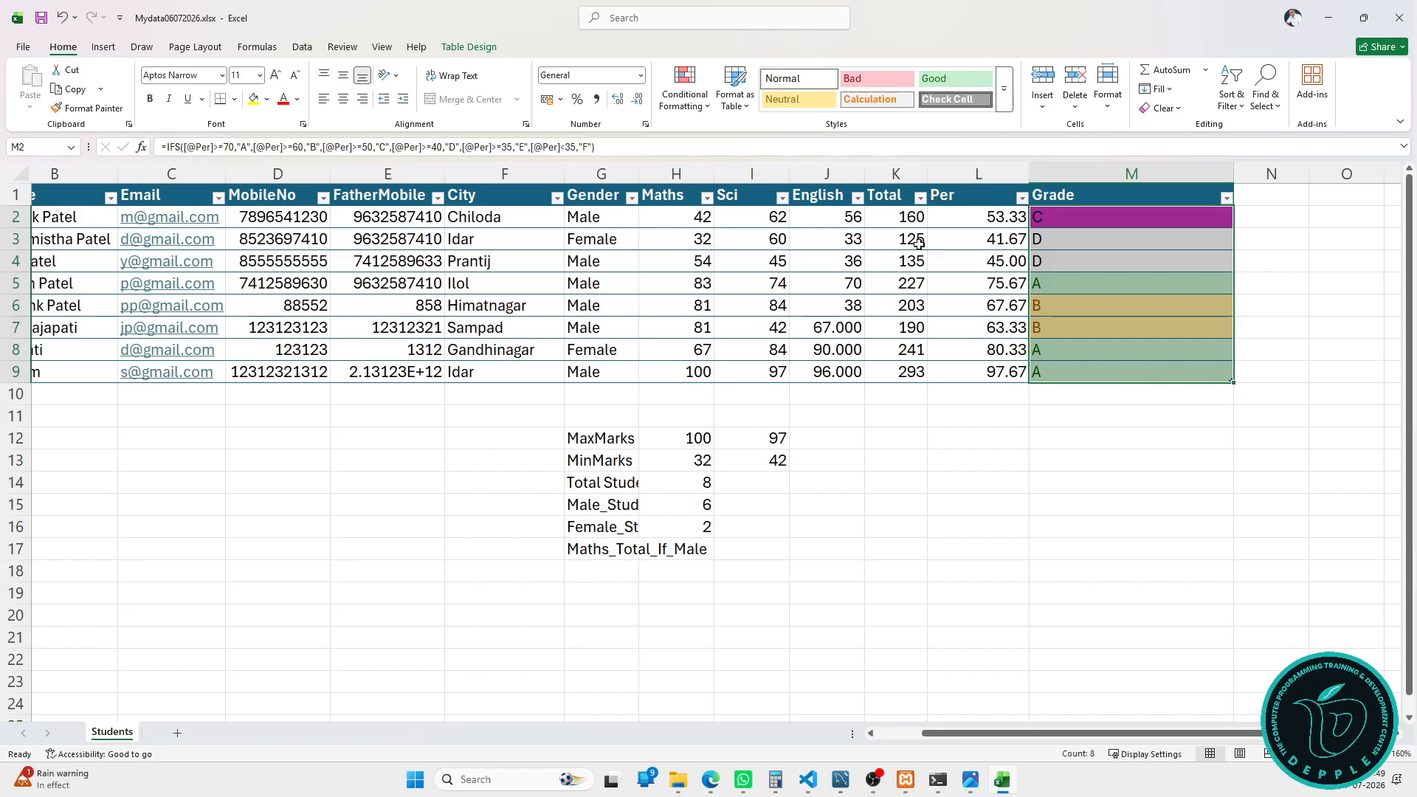
{"action": "left_click", "coordinate": [966, 186]}
Step: Highlight Per values above 70 (75.67, 80.33, 97.67) with Green Fill with Dark Green Text
{"action": "left_click", "coordinate": [686, 95]}
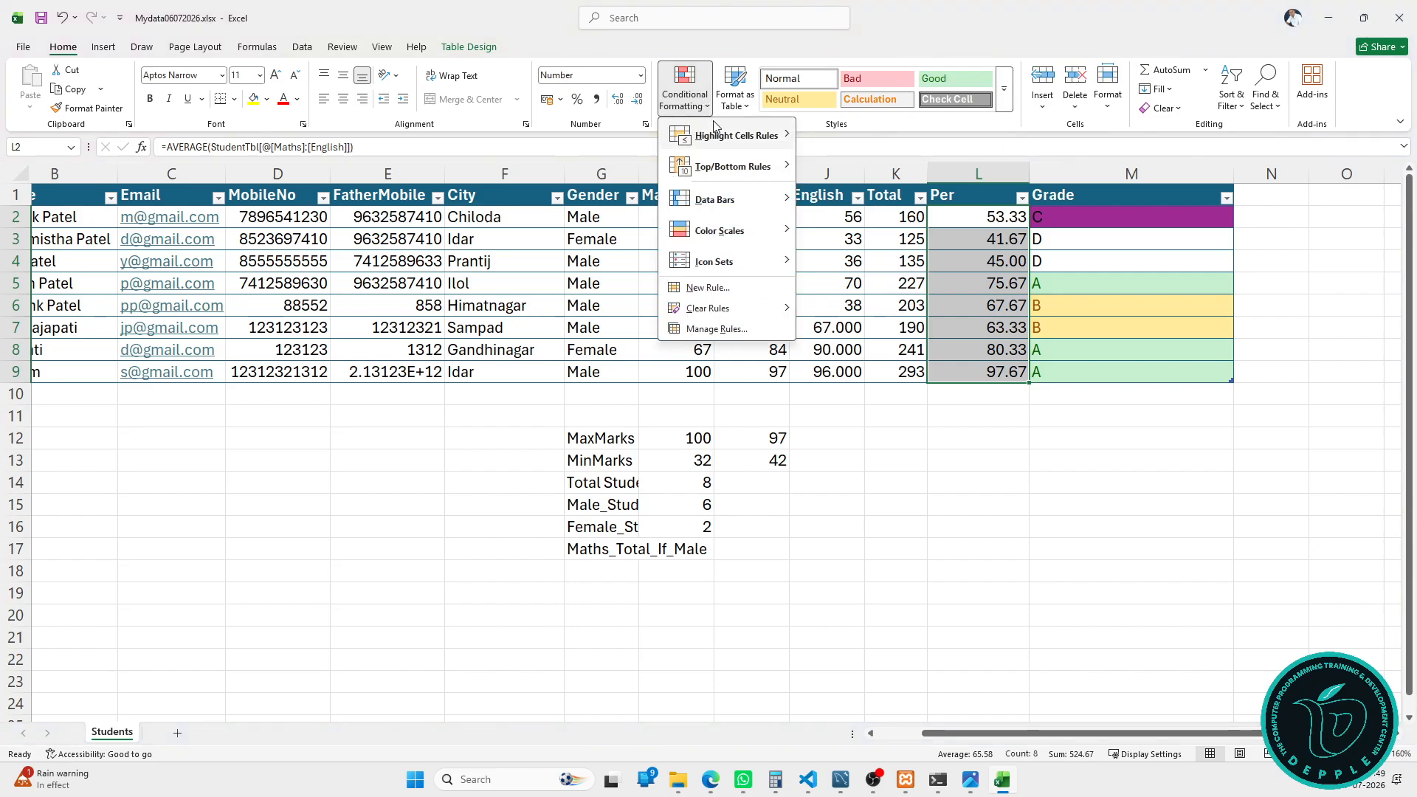
{"action": "mouse_move", "coordinate": [714, 129]}
{"action": "left_click", "coordinate": [849, 135]}
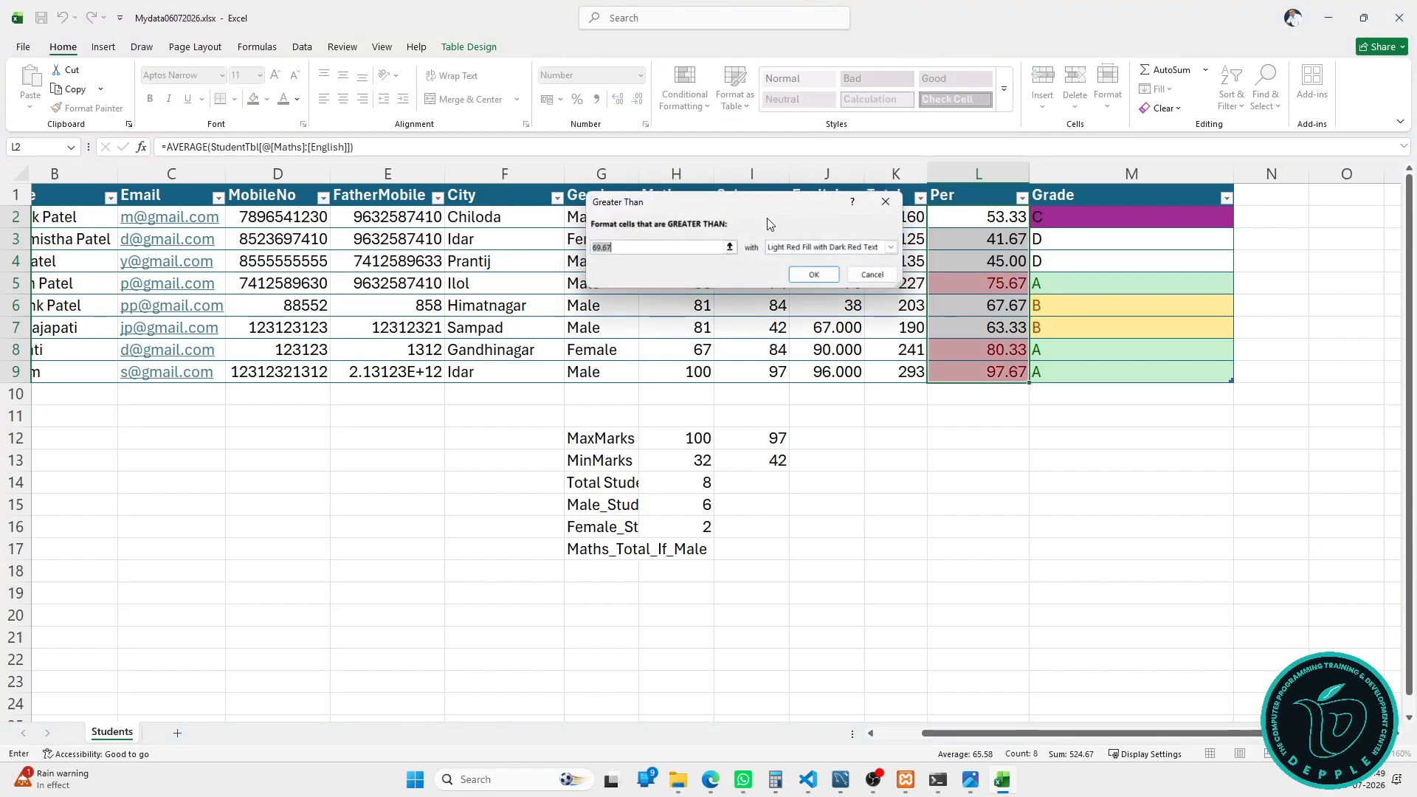
{"action": "type", "text": "70"}
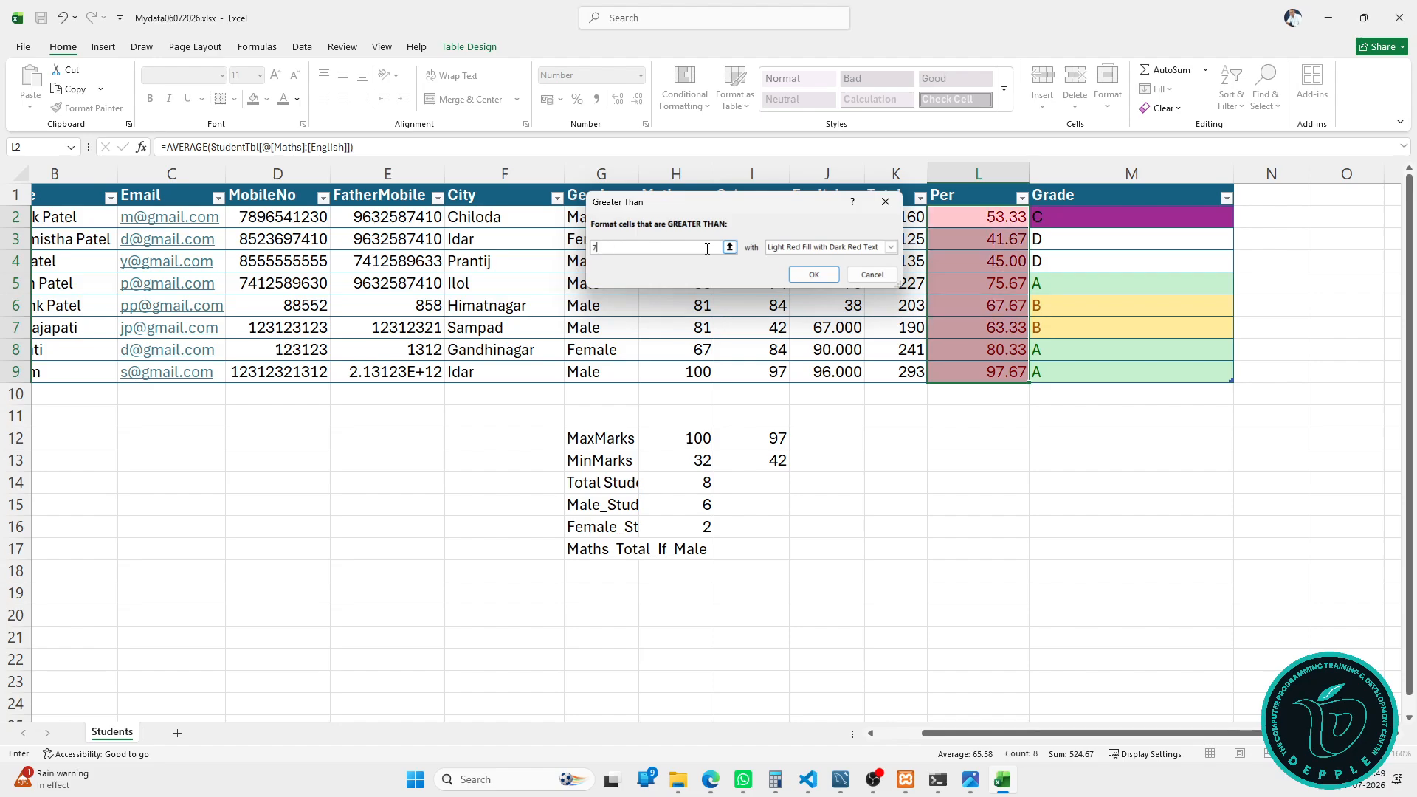
{"action": "left_click", "coordinate": [786, 247]}
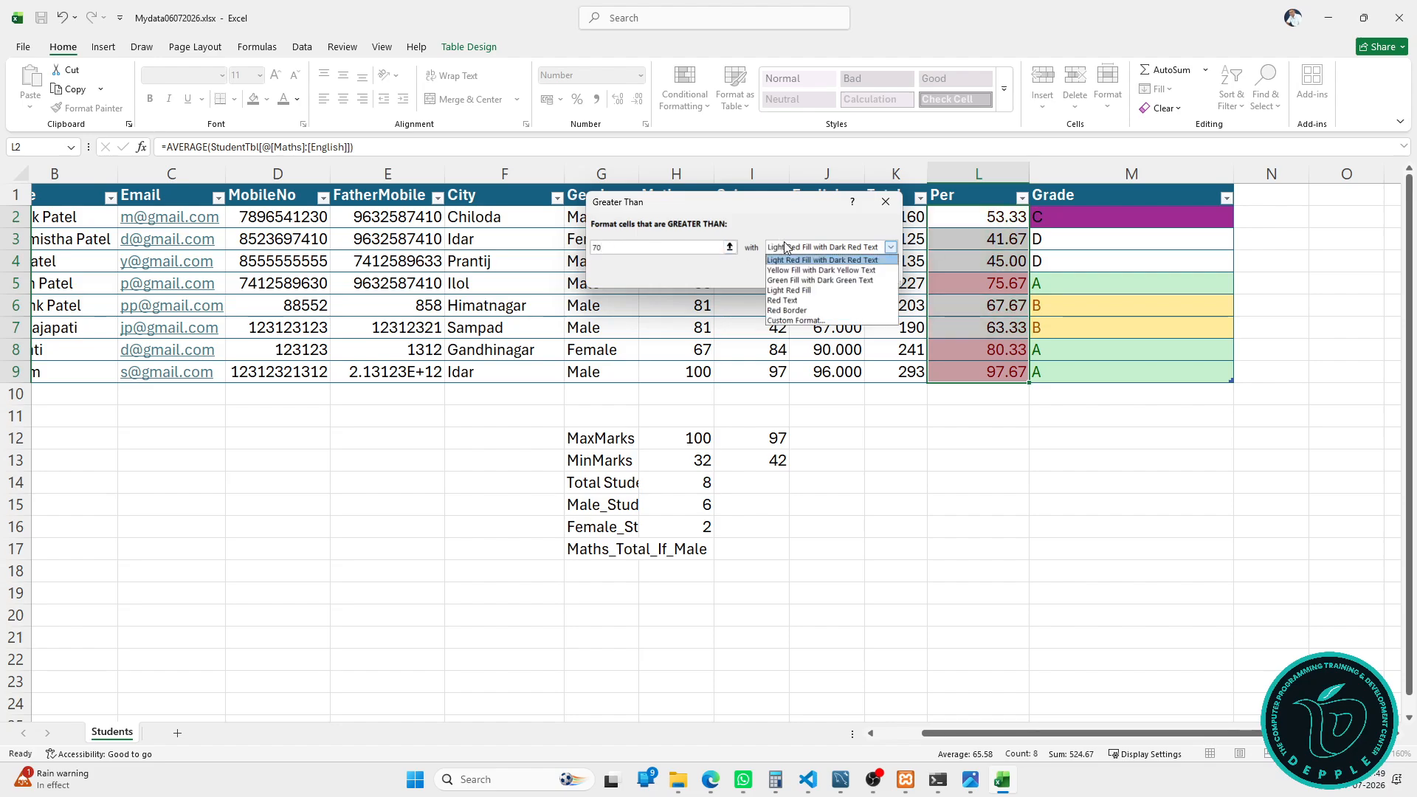
{"action": "left_click", "coordinate": [800, 280]}
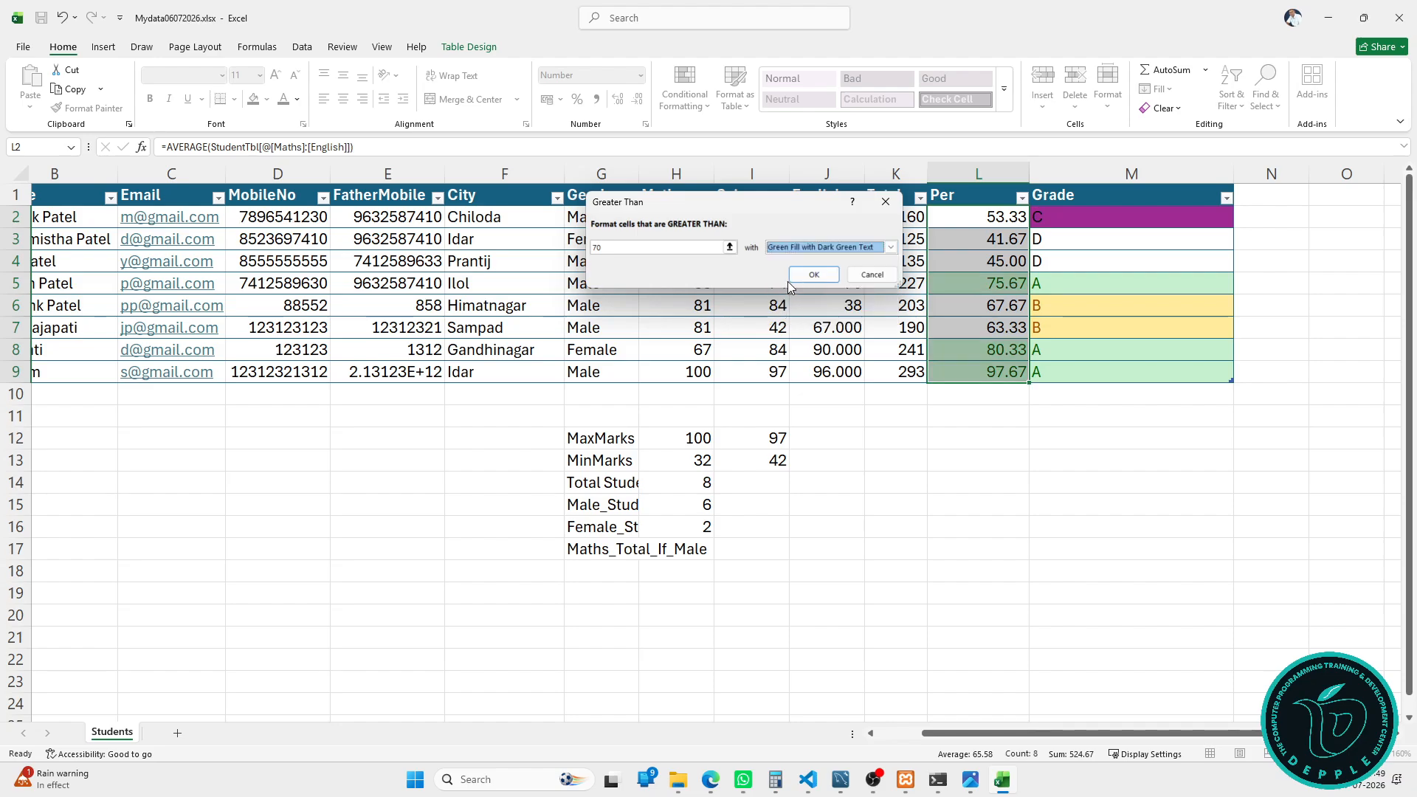
{"action": "left_click", "coordinate": [812, 275]}
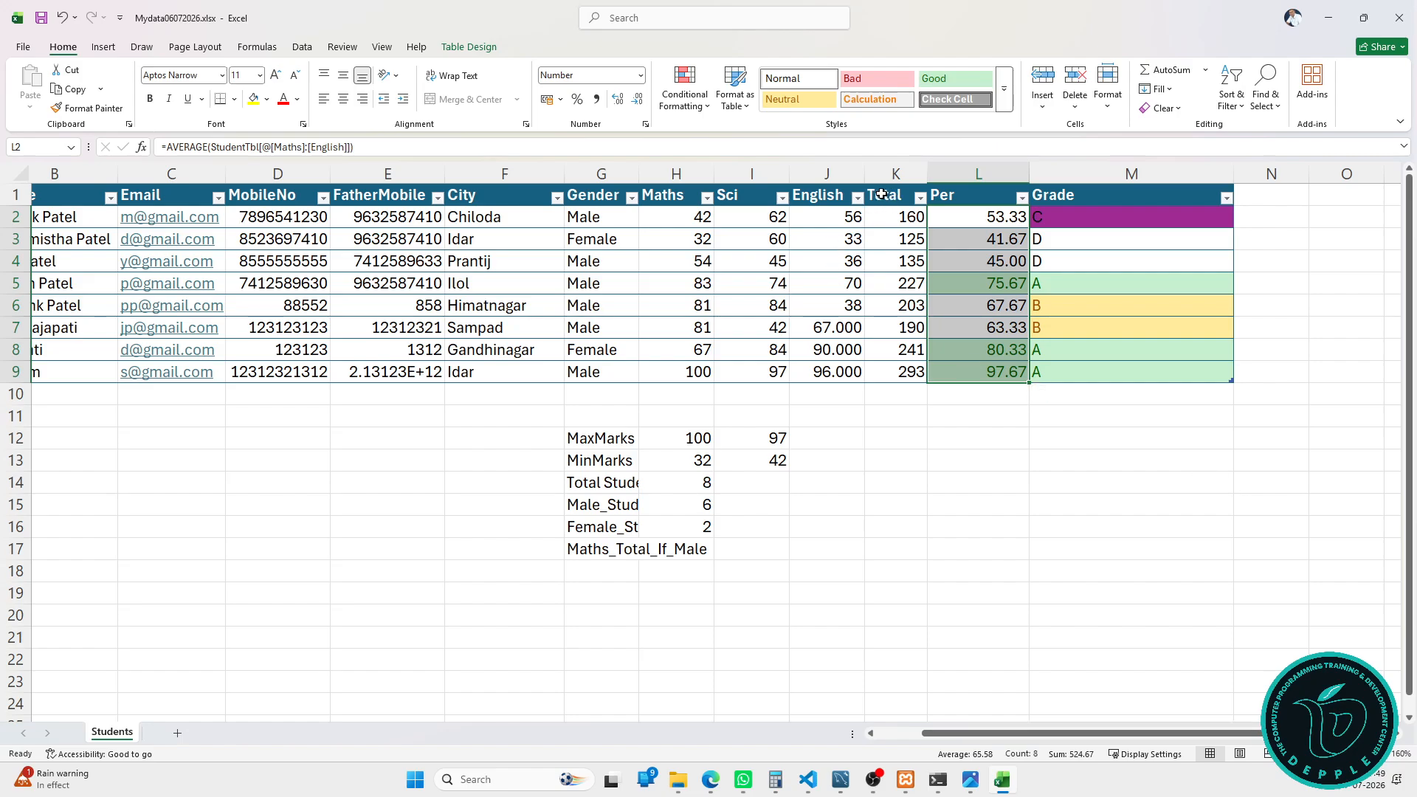
Step: Give Maths marks less than 50 (42 and 32) a Light Red Fill
{"action": "left_click", "coordinate": [680, 184]}
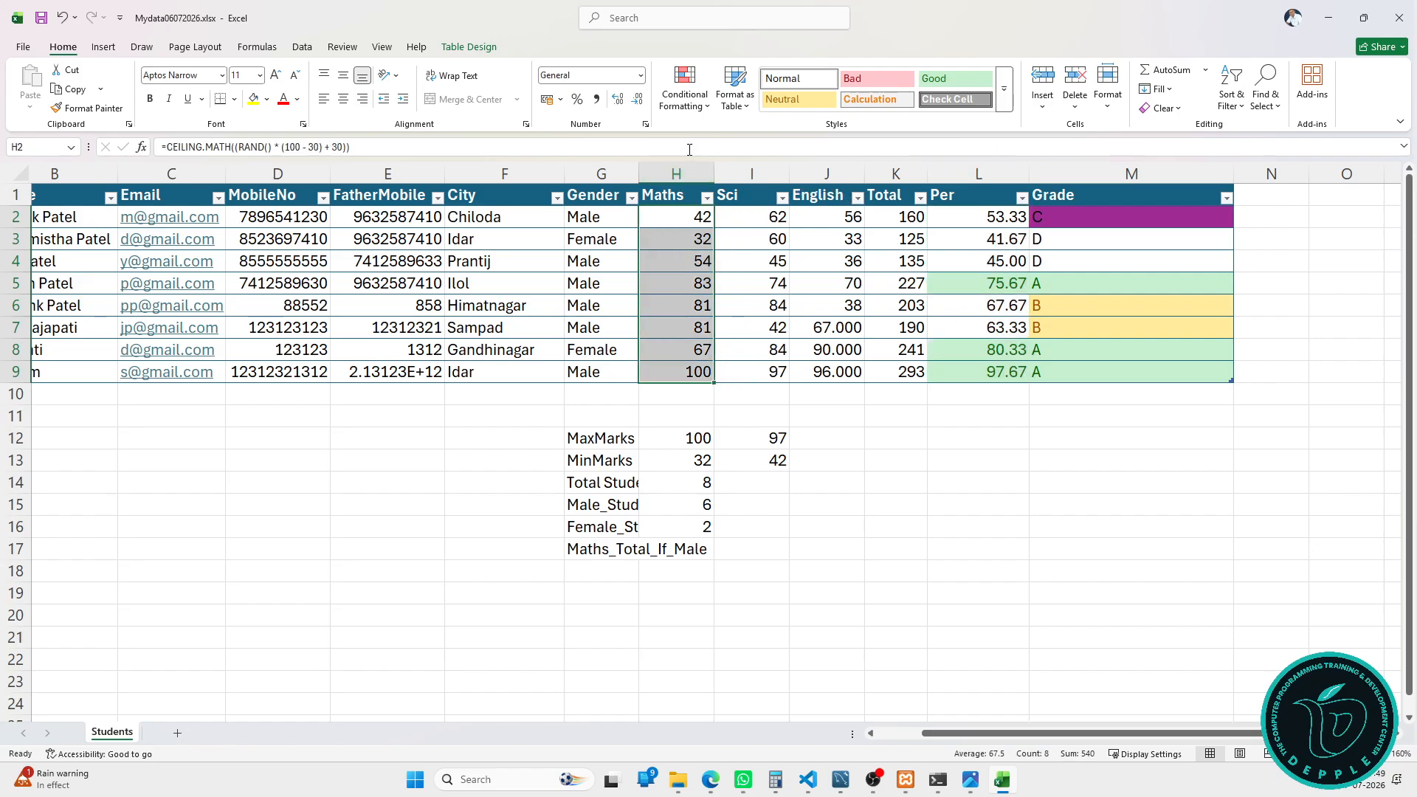
{"action": "left_click", "coordinate": [685, 96]}
{"action": "mouse_move", "coordinate": [736, 135]}
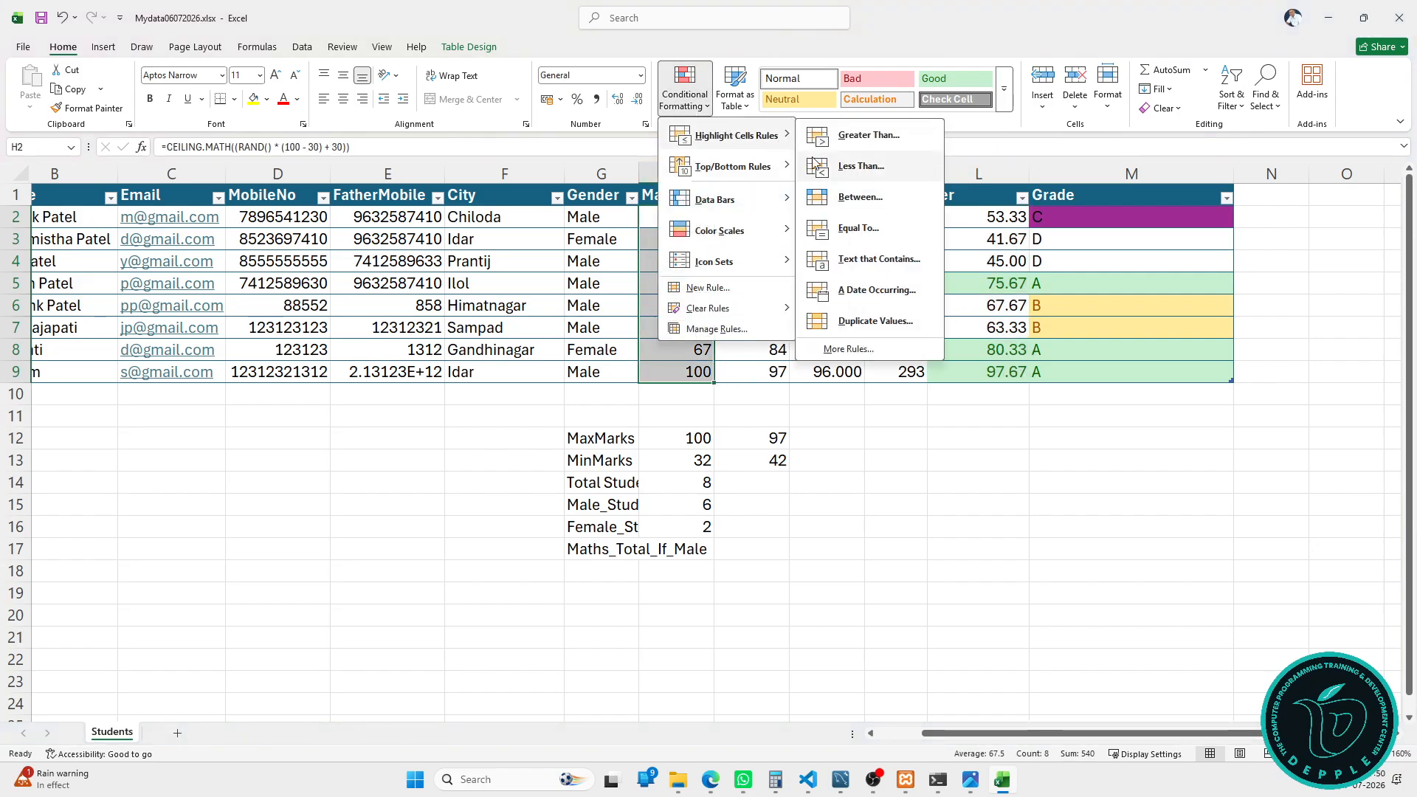
{"action": "left_click", "coordinate": [841, 165]}
{"action": "type", "text": "50"}
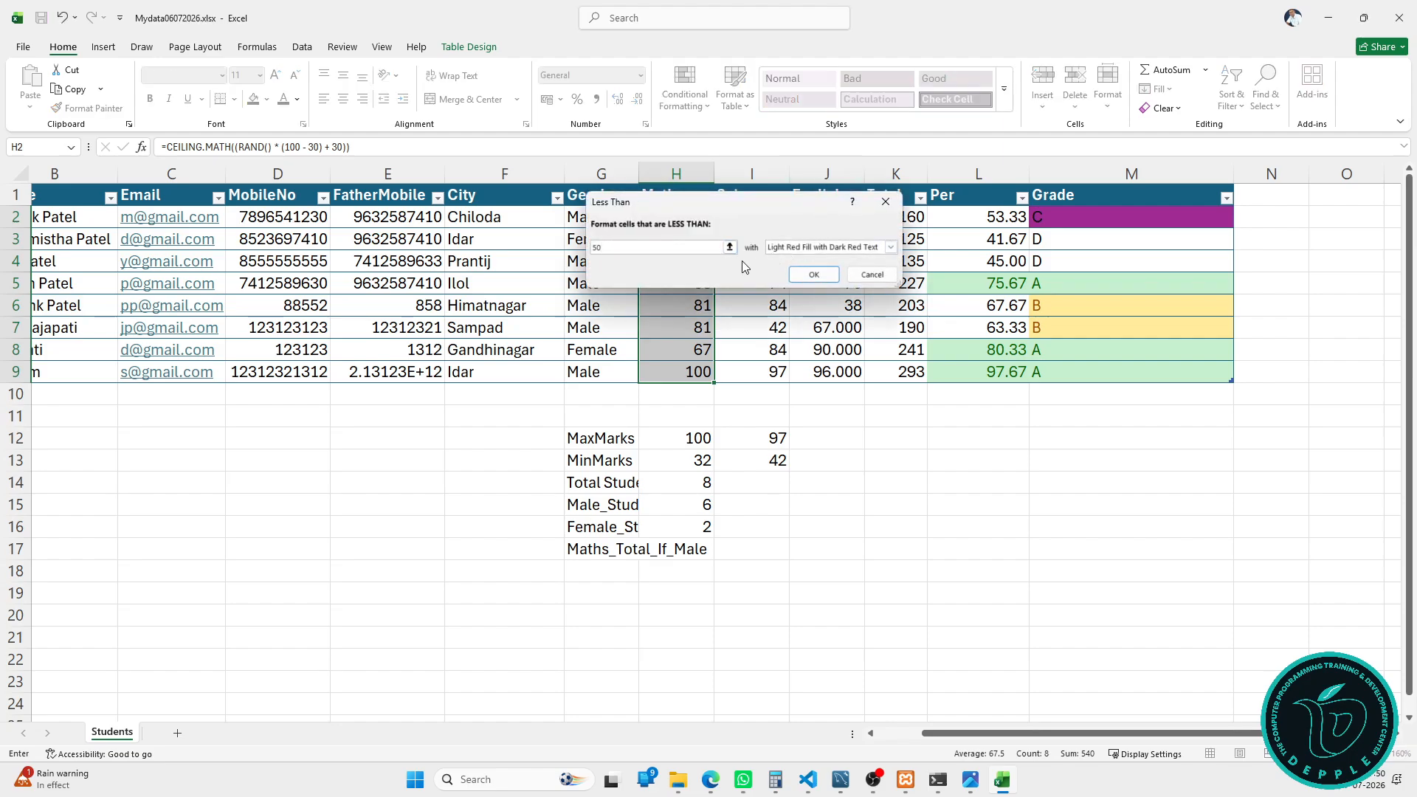
{"action": "left_click", "coordinate": [783, 248]}
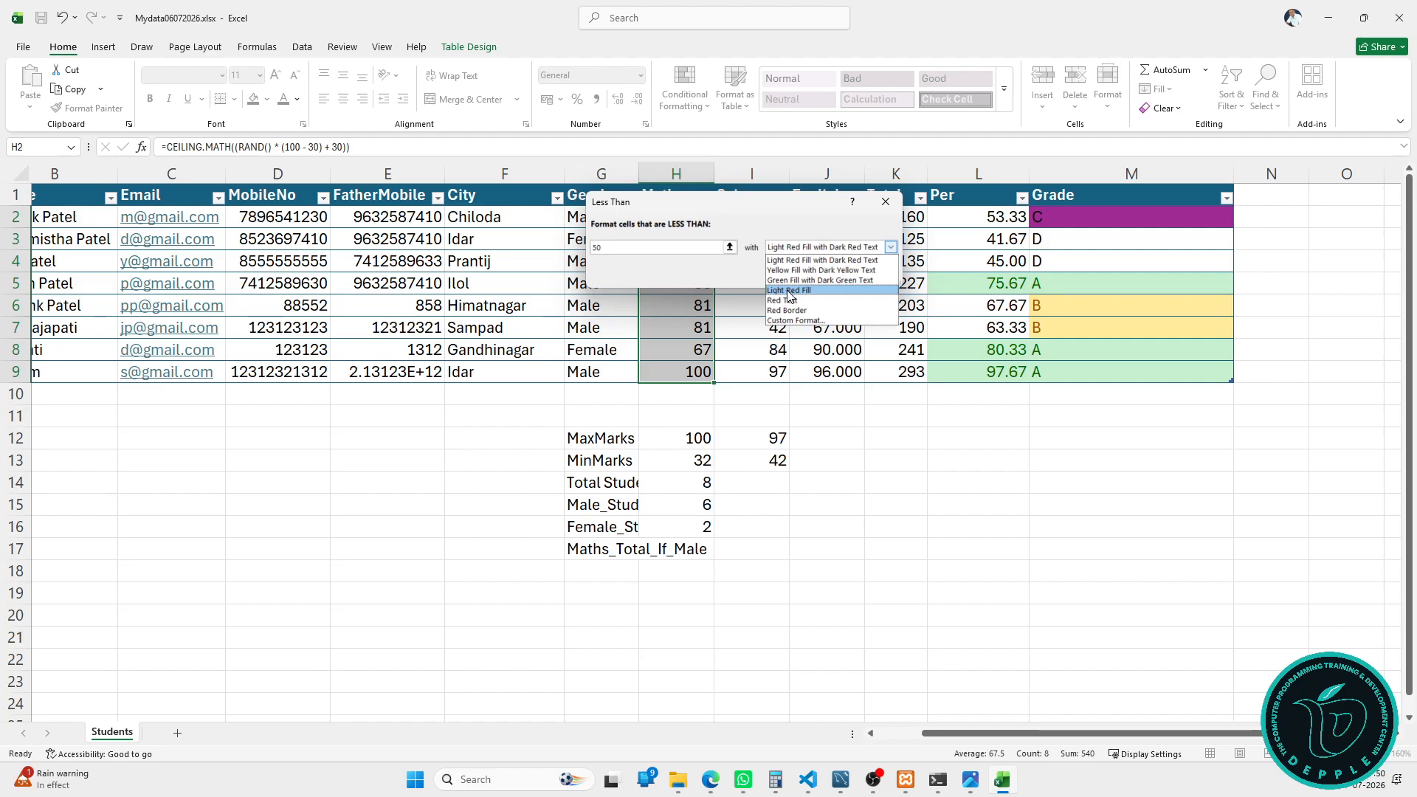
{"action": "left_click", "coordinate": [788, 292]}
{"action": "left_click", "coordinate": [812, 250]}
{"action": "left_click", "coordinate": [804, 301]}
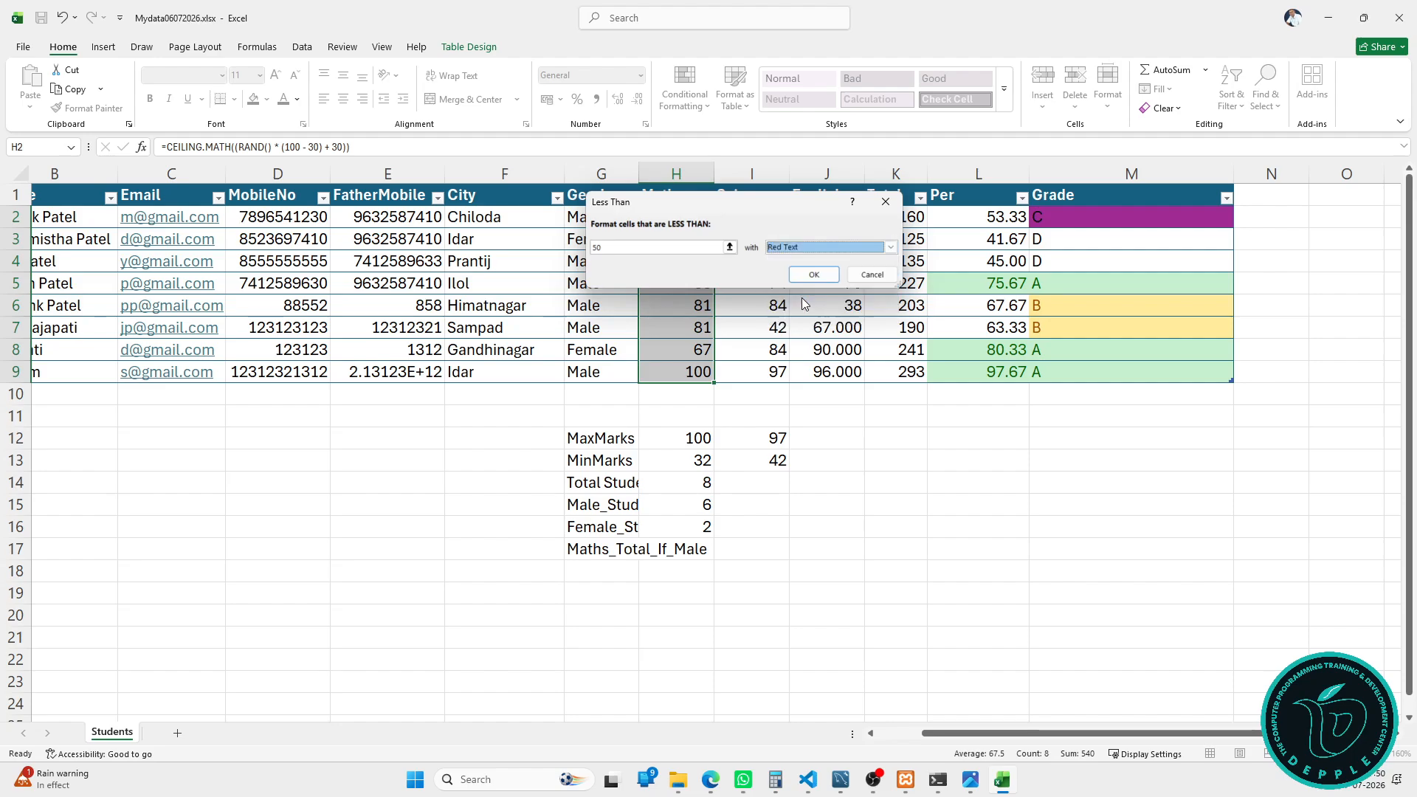
{"action": "left_click", "coordinate": [812, 250]}
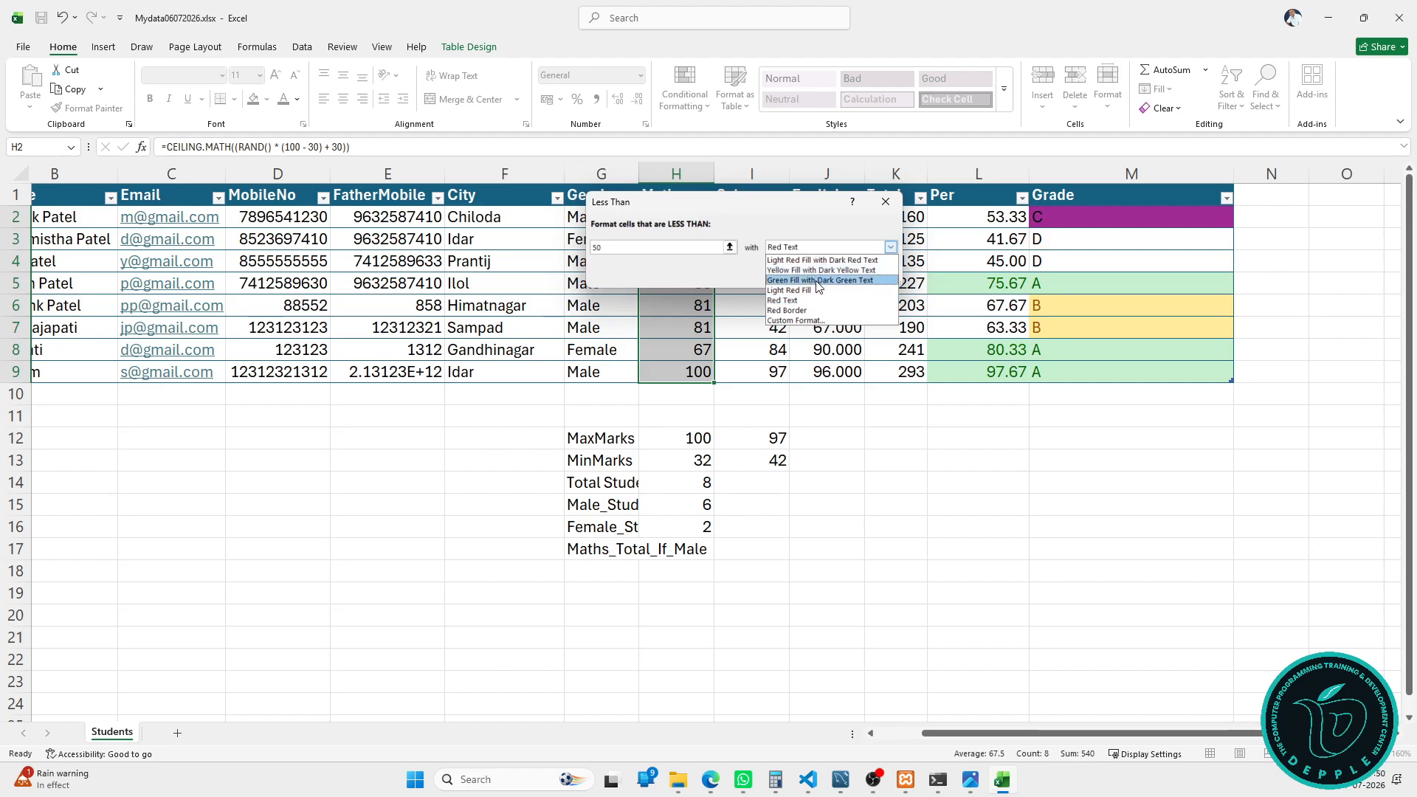
{"action": "left_click", "coordinate": [813, 290]}
{"action": "left_click", "coordinate": [811, 274]}
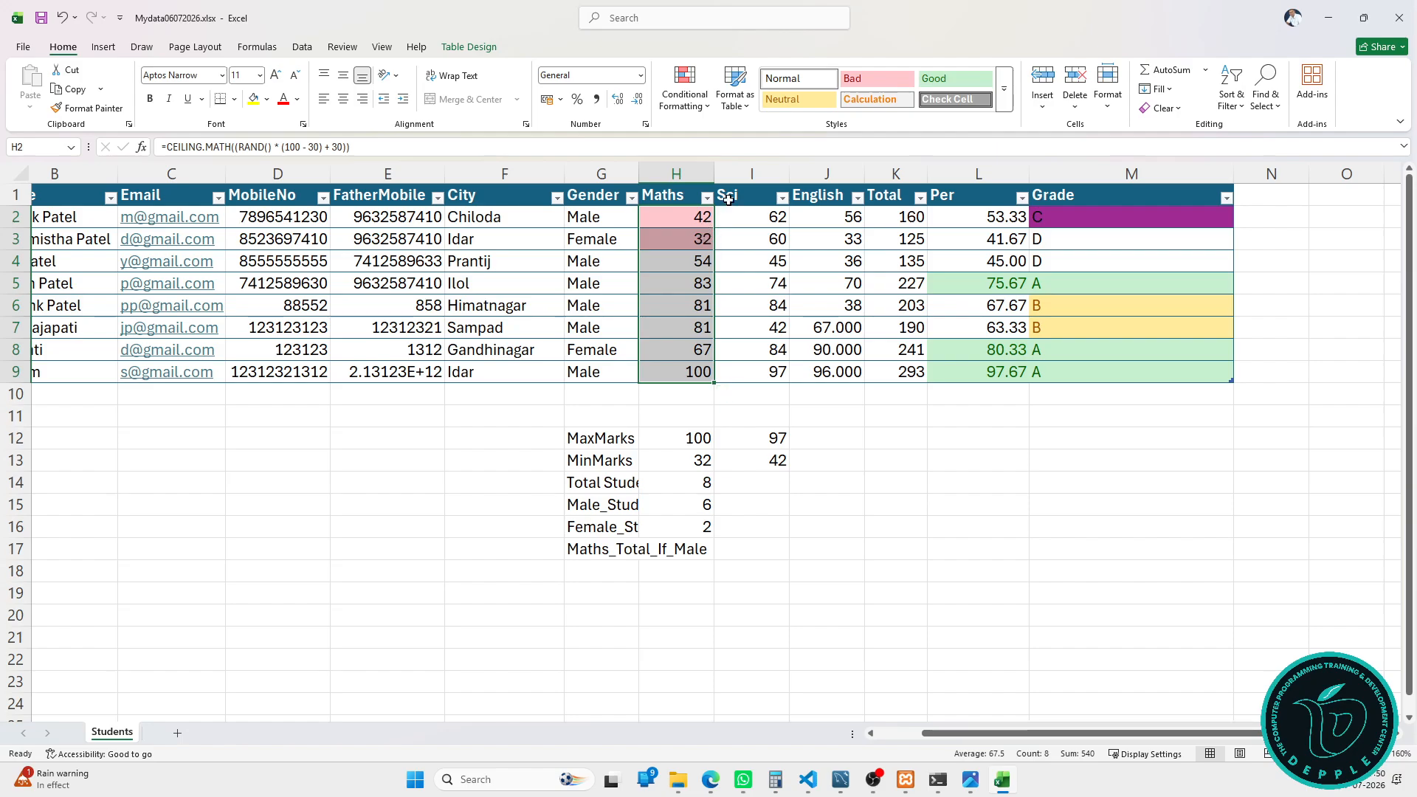
Step: Highlight Sci marks between 56 and 83 with Light Red Fill with Dark Red Text
{"action": "left_click", "coordinate": [733, 185]}
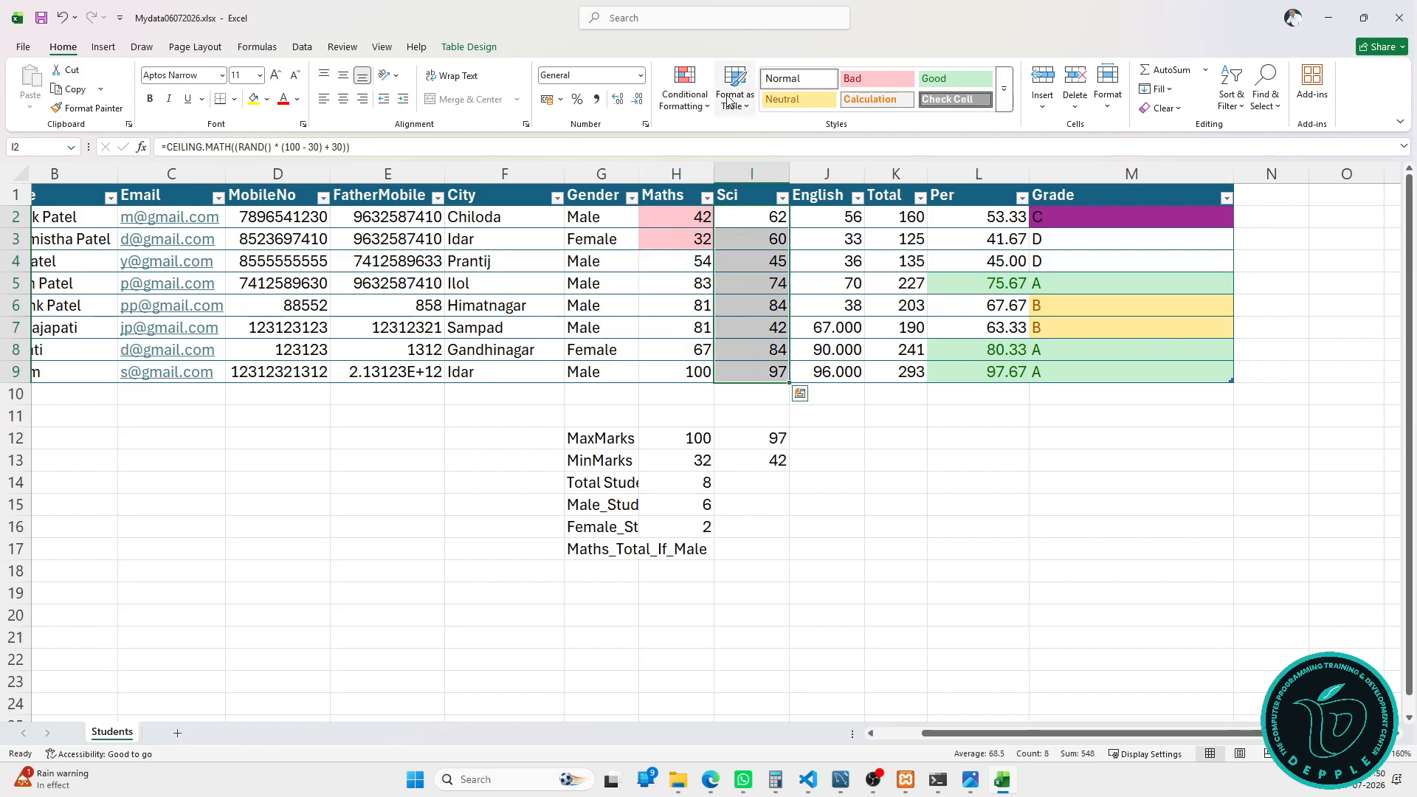
{"action": "left_click", "coordinate": [705, 100]}
{"action": "mouse_move", "coordinate": [713, 128]}
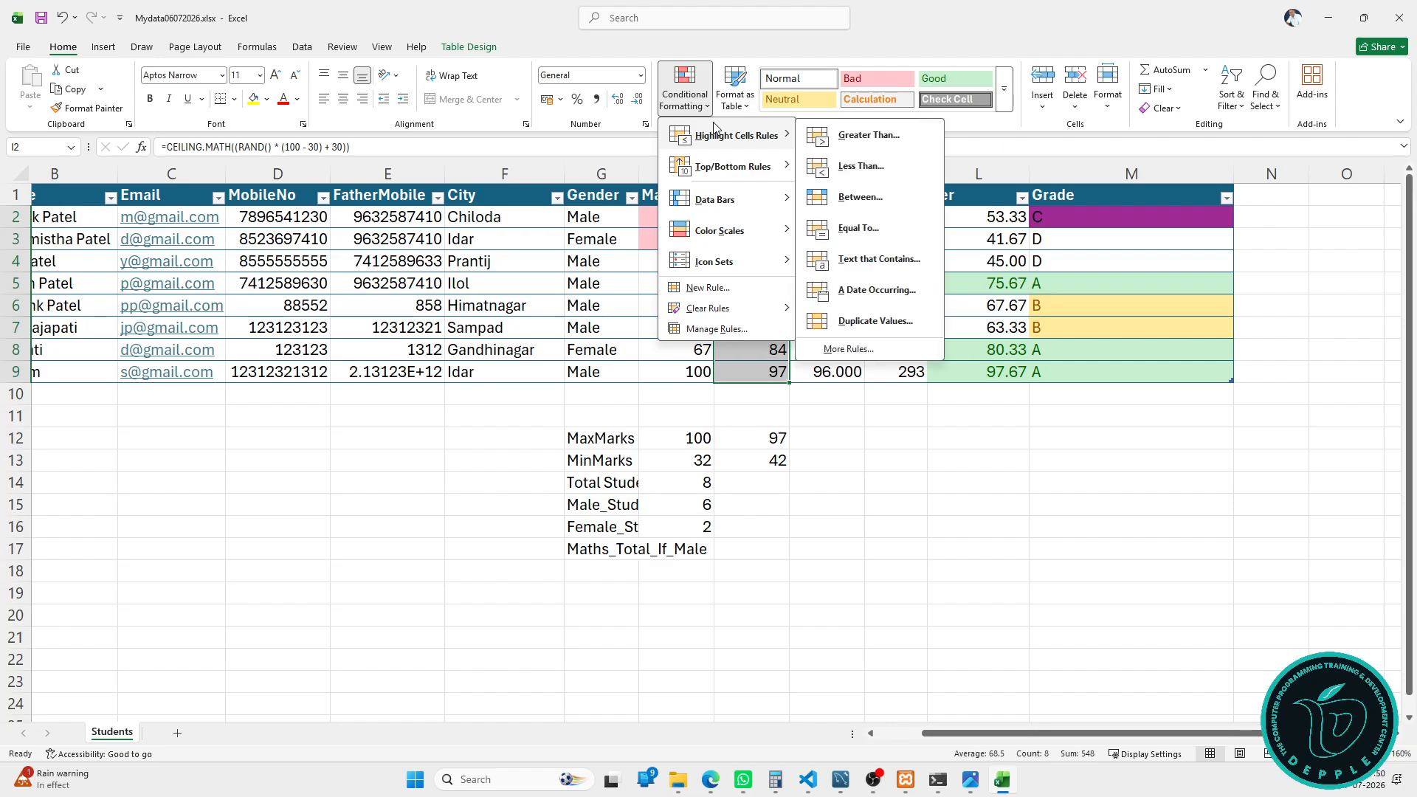
{"action": "left_click", "coordinate": [867, 196]}
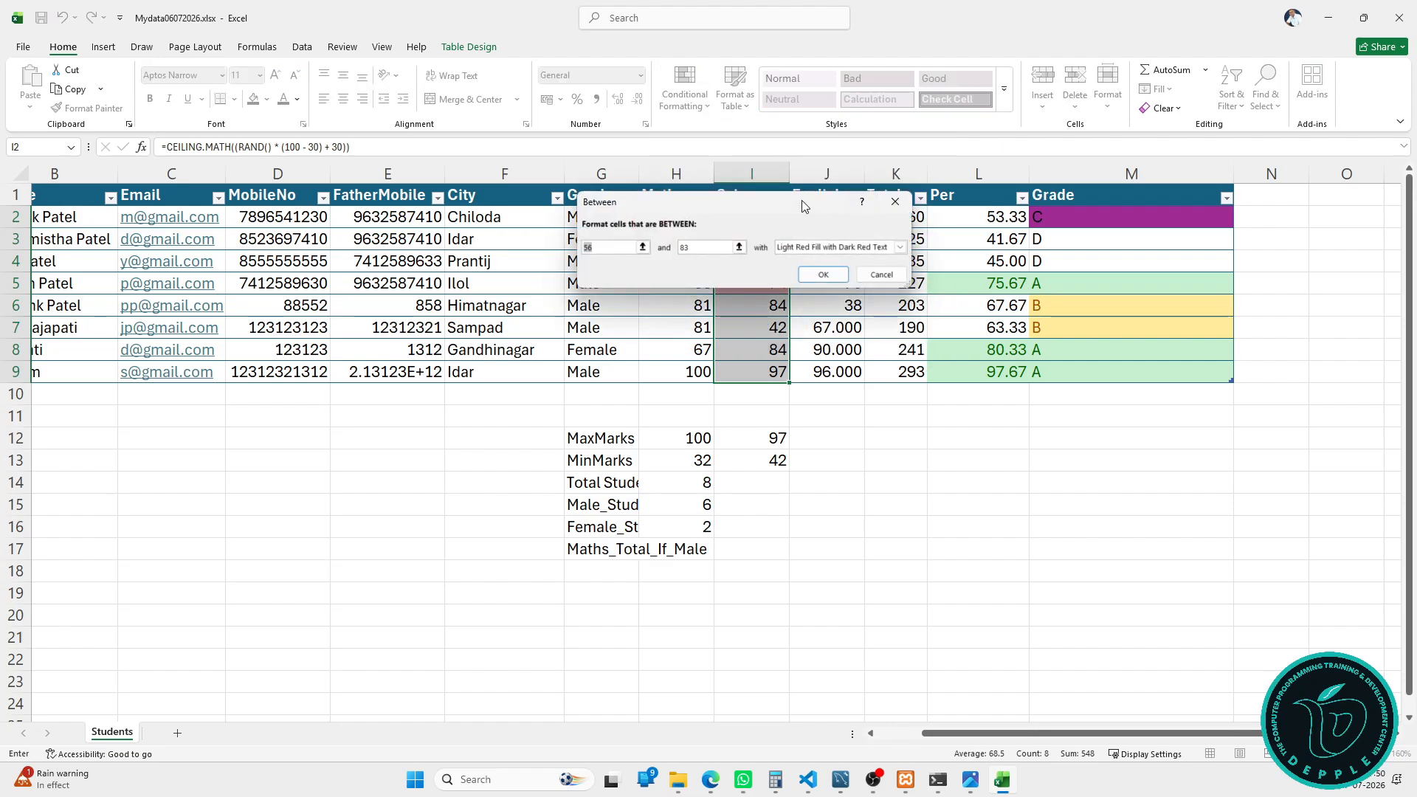
{"action": "left_click_drag", "start_coordinate": [786, 202], "coordinate": [415, 270]}
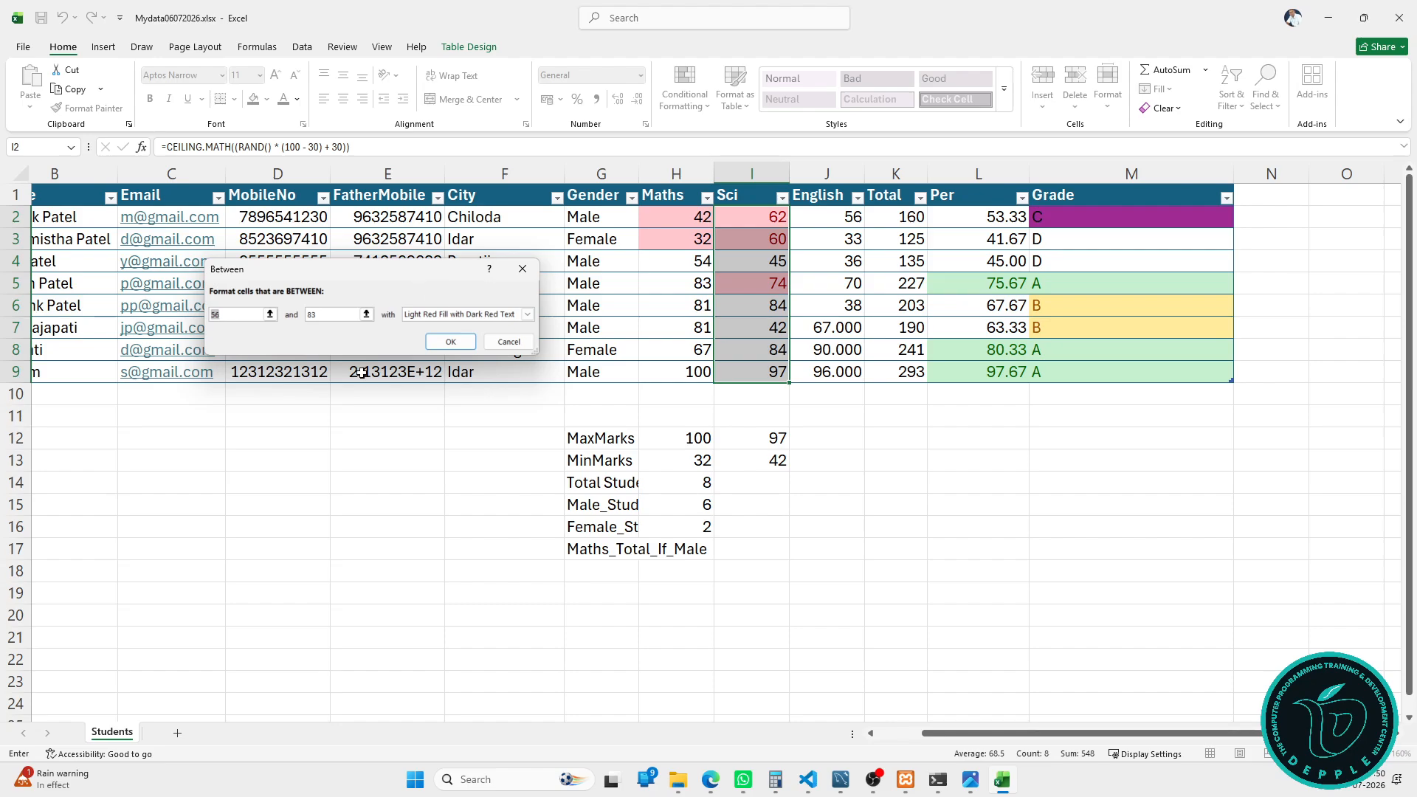
{"action": "left_click", "coordinate": [434, 344]}
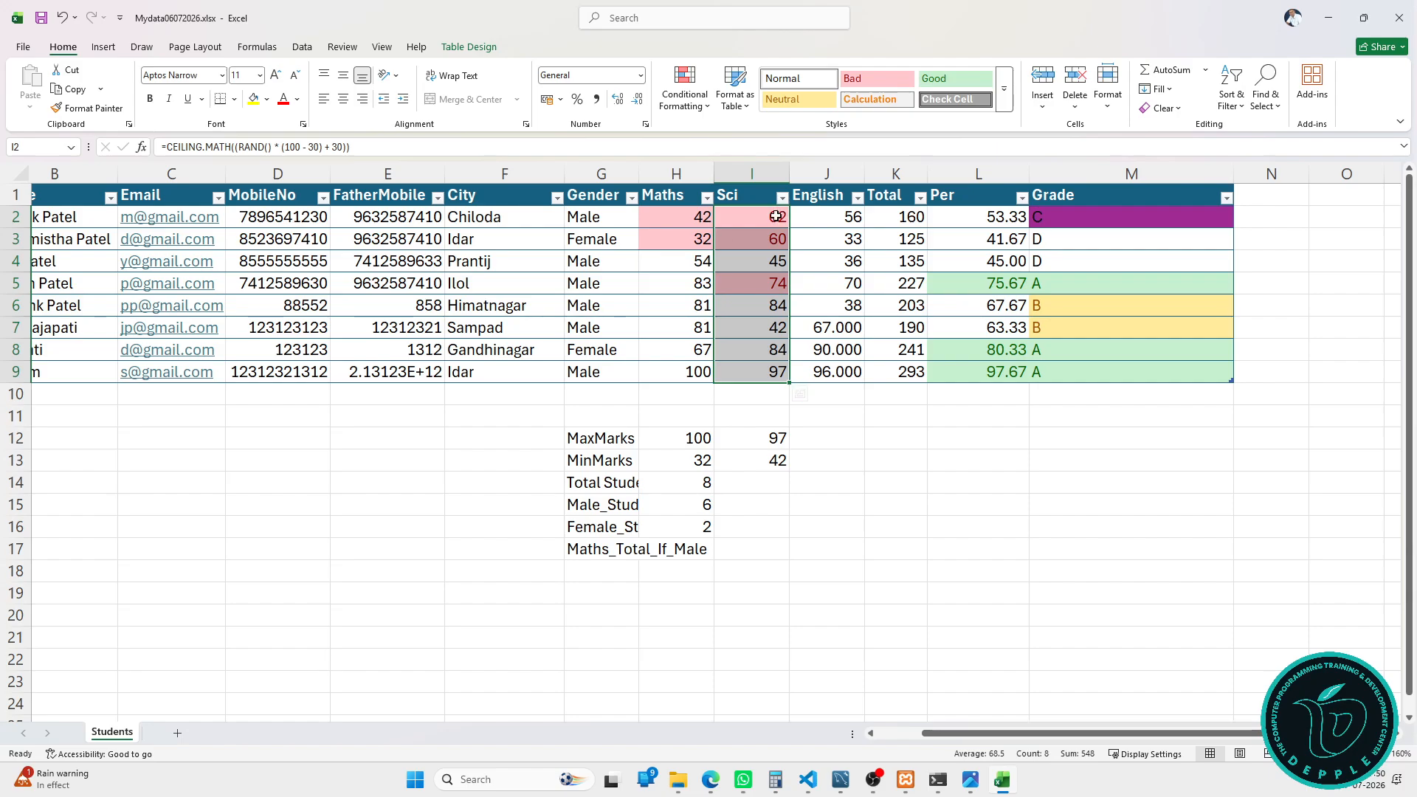
Step: Close the Conditional Formatting menu unused and scroll back to the StudentId and Name columns
{"action": "left_click", "coordinate": [684, 89]}
{"action": "mouse_move", "coordinate": [734, 141]}
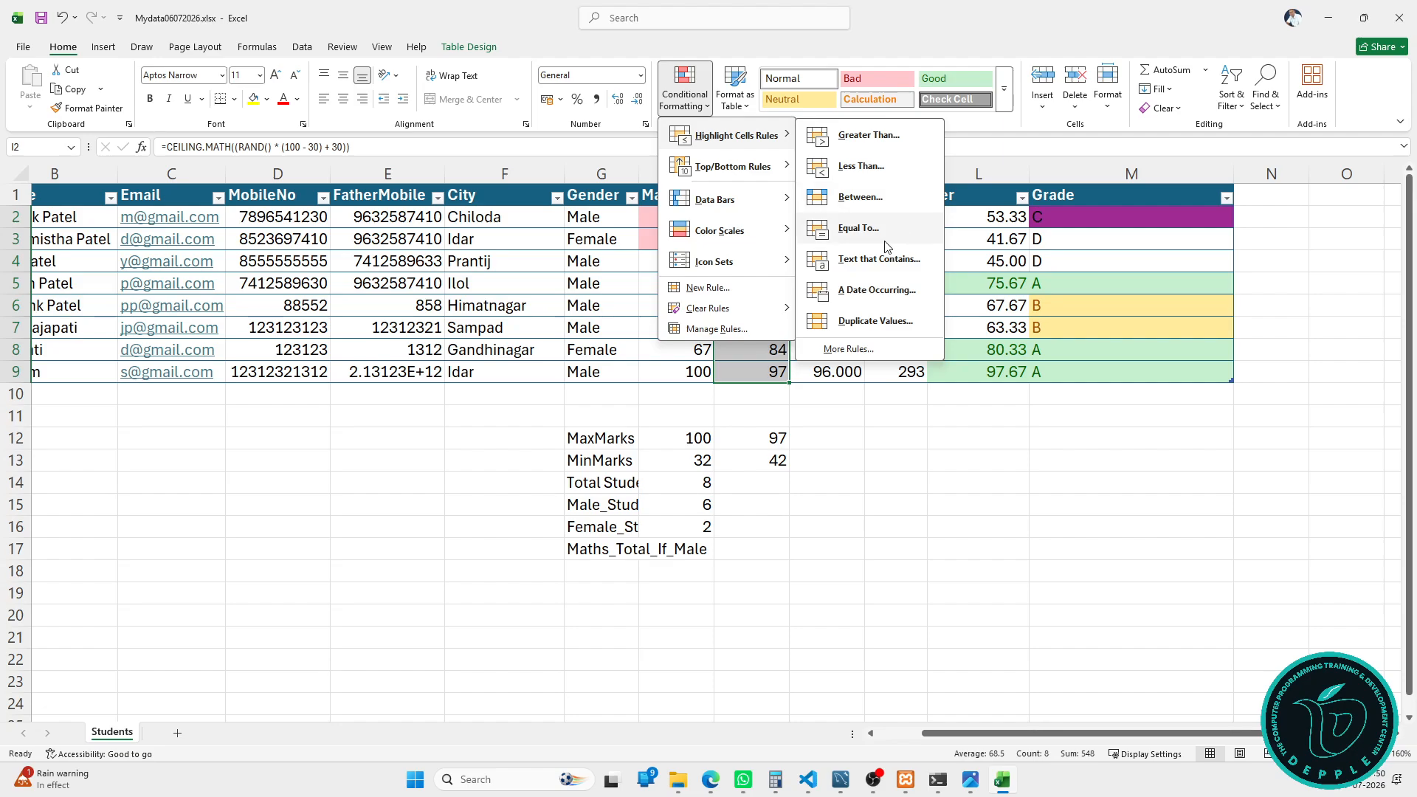
{"action": "left_click", "coordinate": [899, 423]}
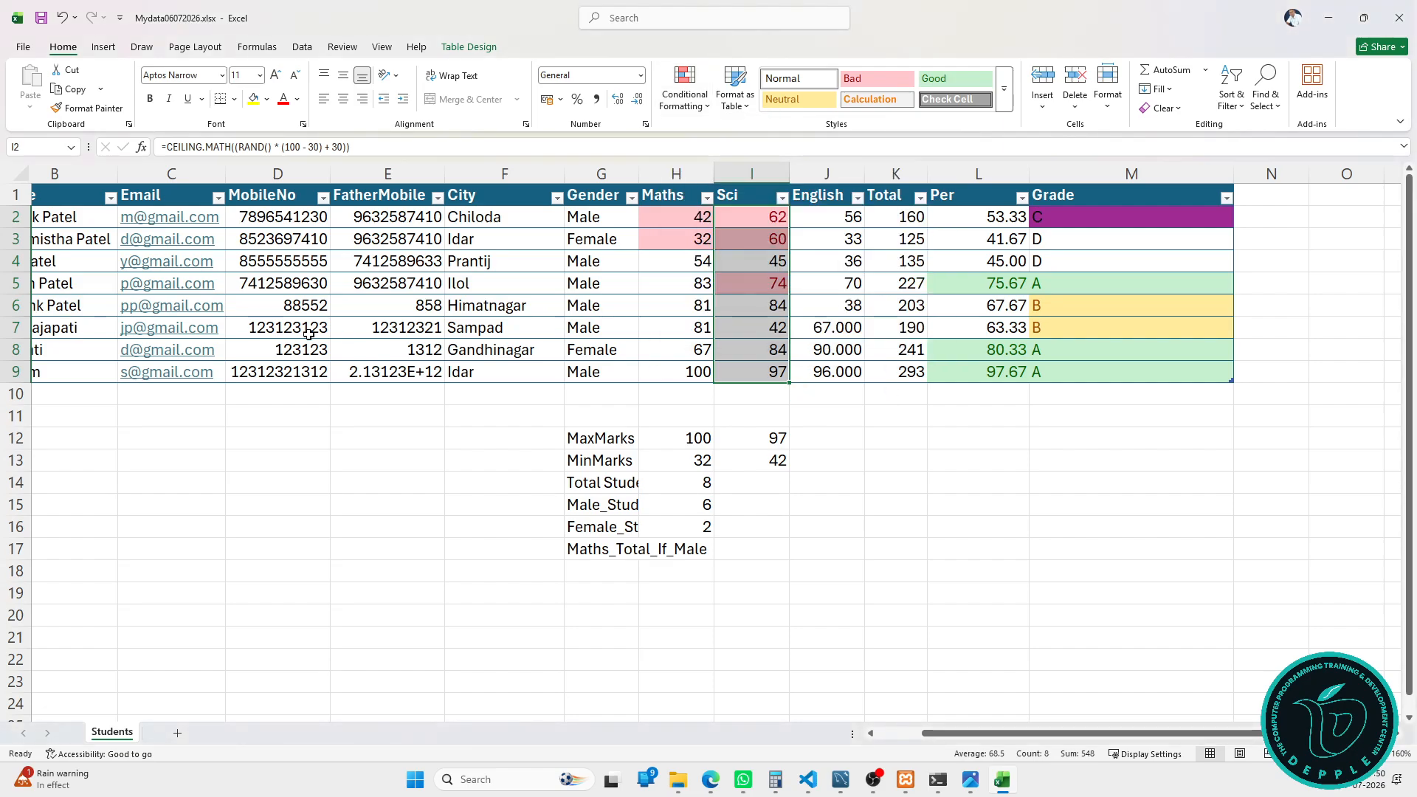
{"action": "left_click", "coordinate": [901, 735]}
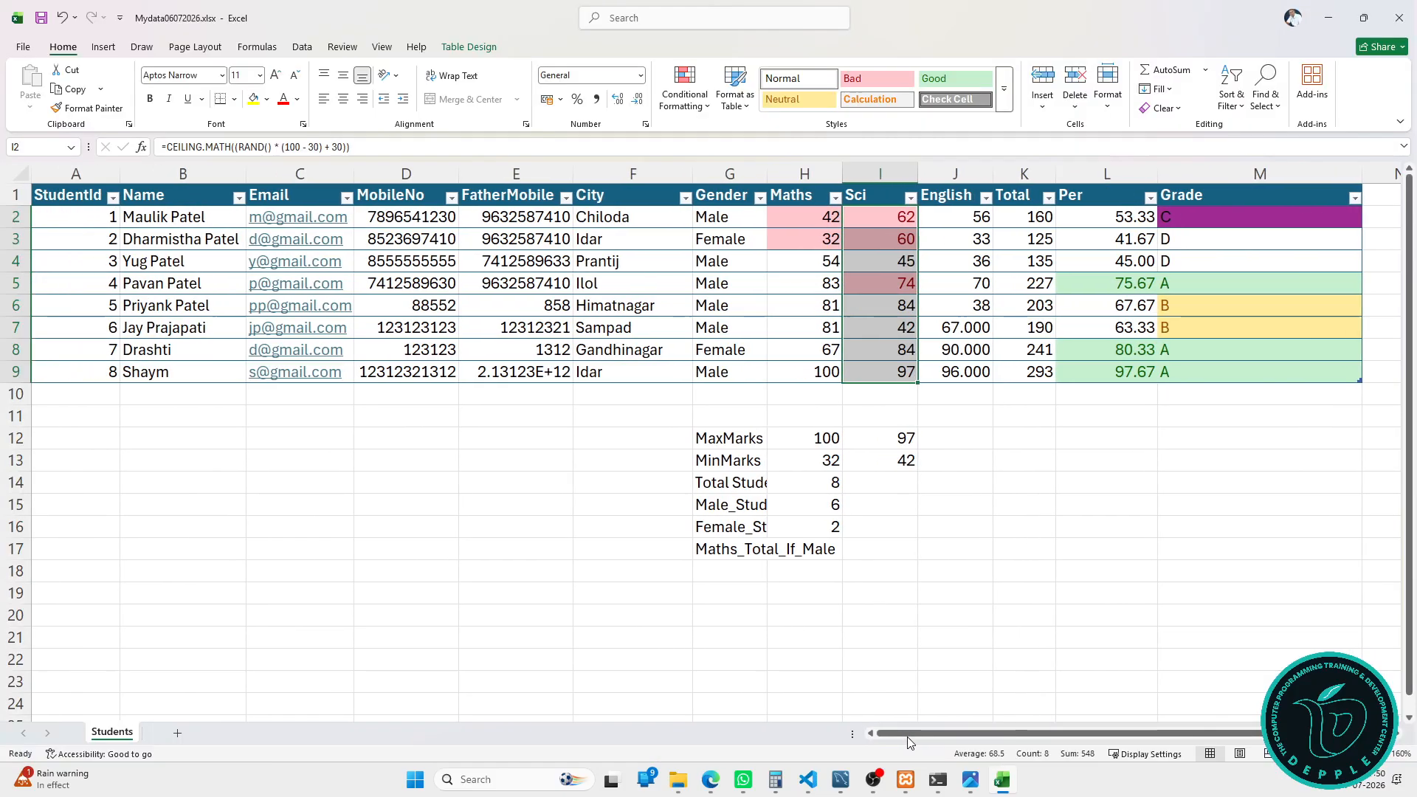
Step: Highlight the five names containing Patel with Green Fill with Dark Green Text
{"action": "left_click", "coordinate": [194, 185]}
{"action": "left_click", "coordinate": [687, 108]}
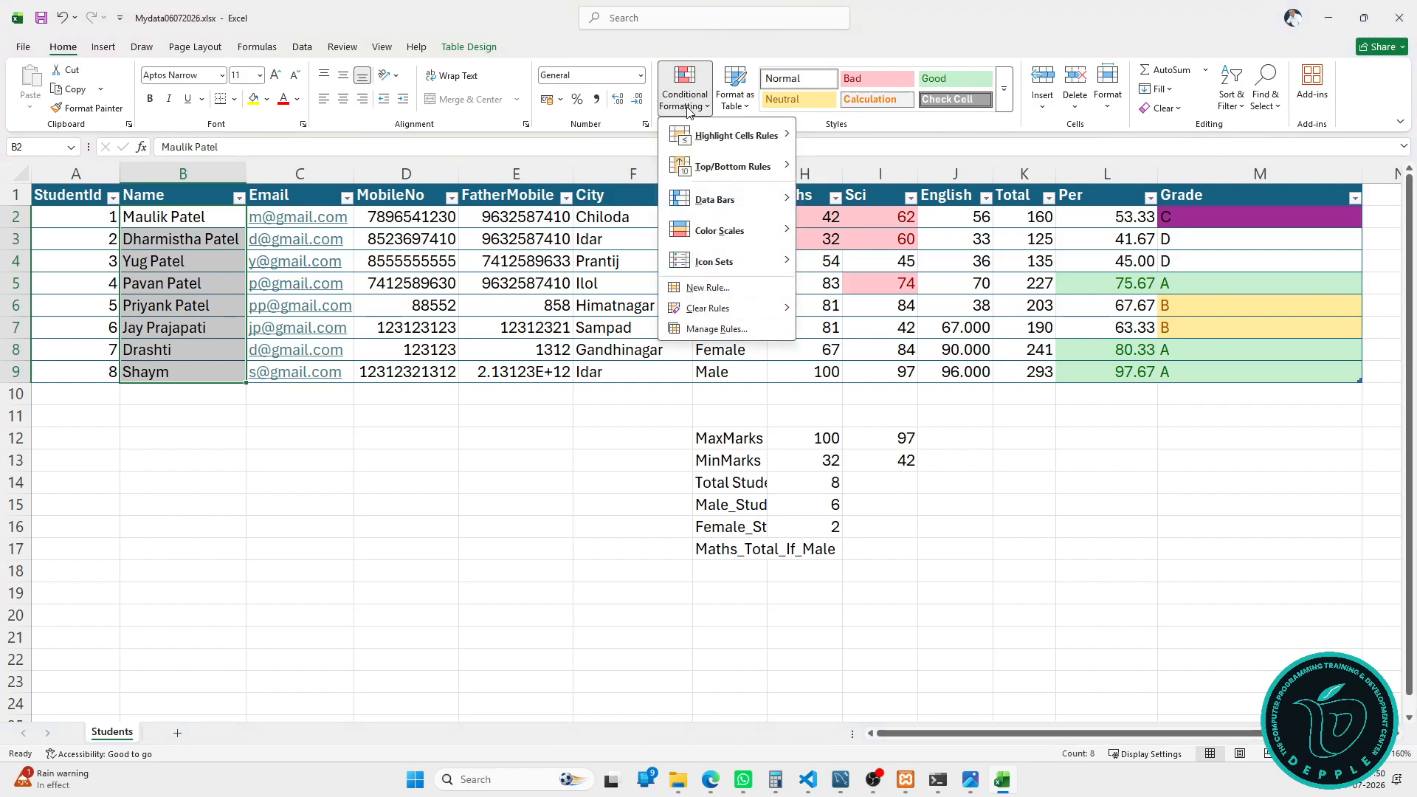
{"action": "mouse_move", "coordinate": [734, 135]}
{"action": "left_click", "coordinate": [902, 260]}
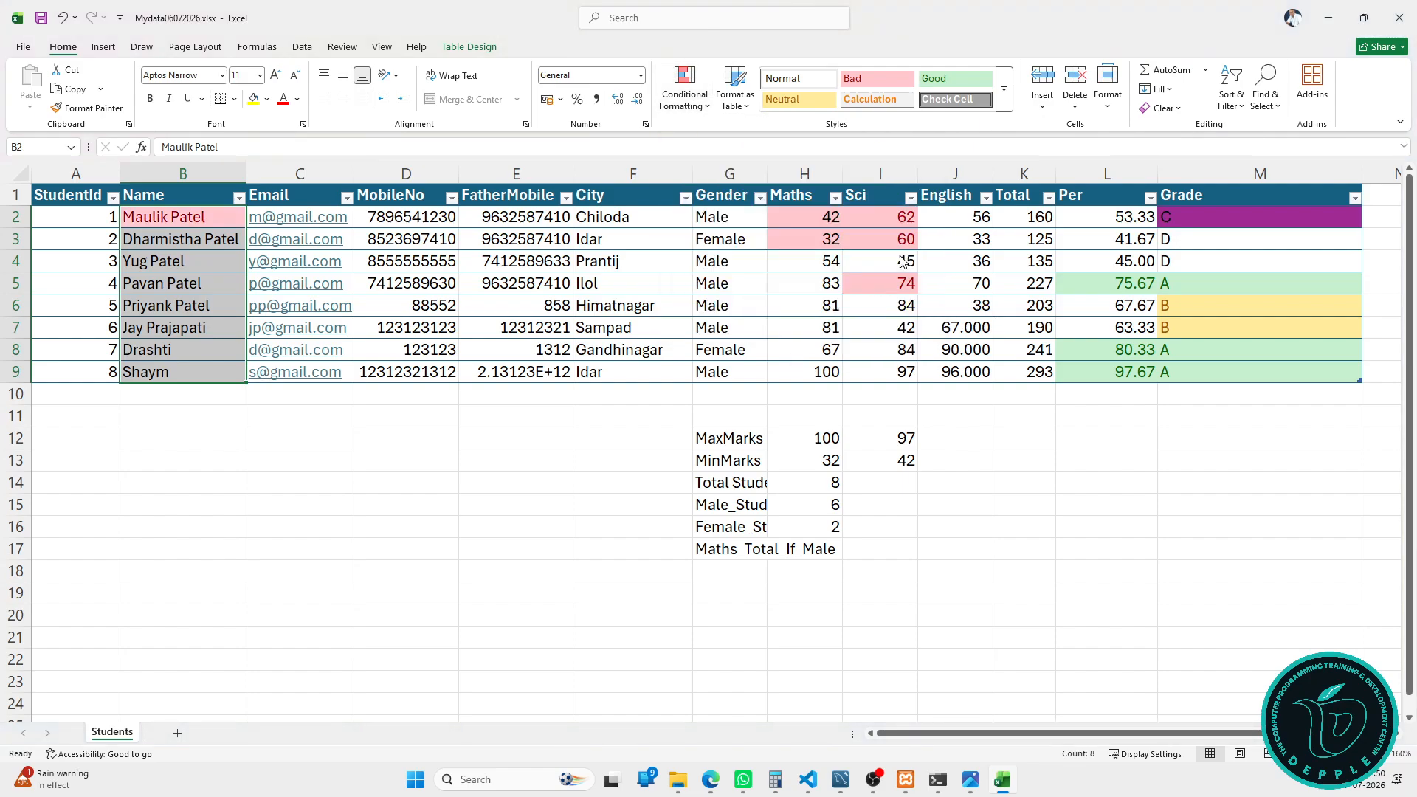
{"action": "left_click_drag", "start_coordinate": [414, 270], "coordinate": [679, 261]}
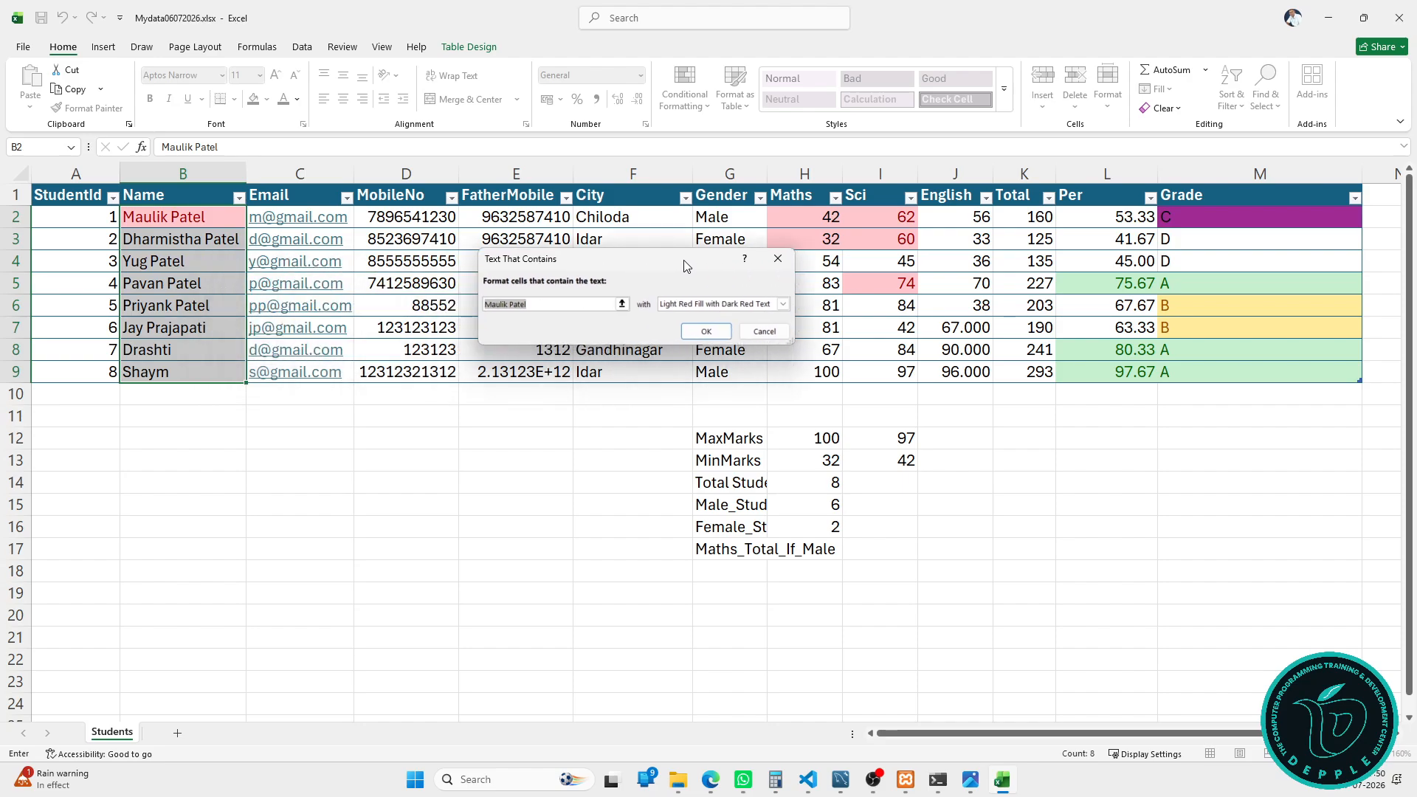
{"action": "type", "text": "Patel"}
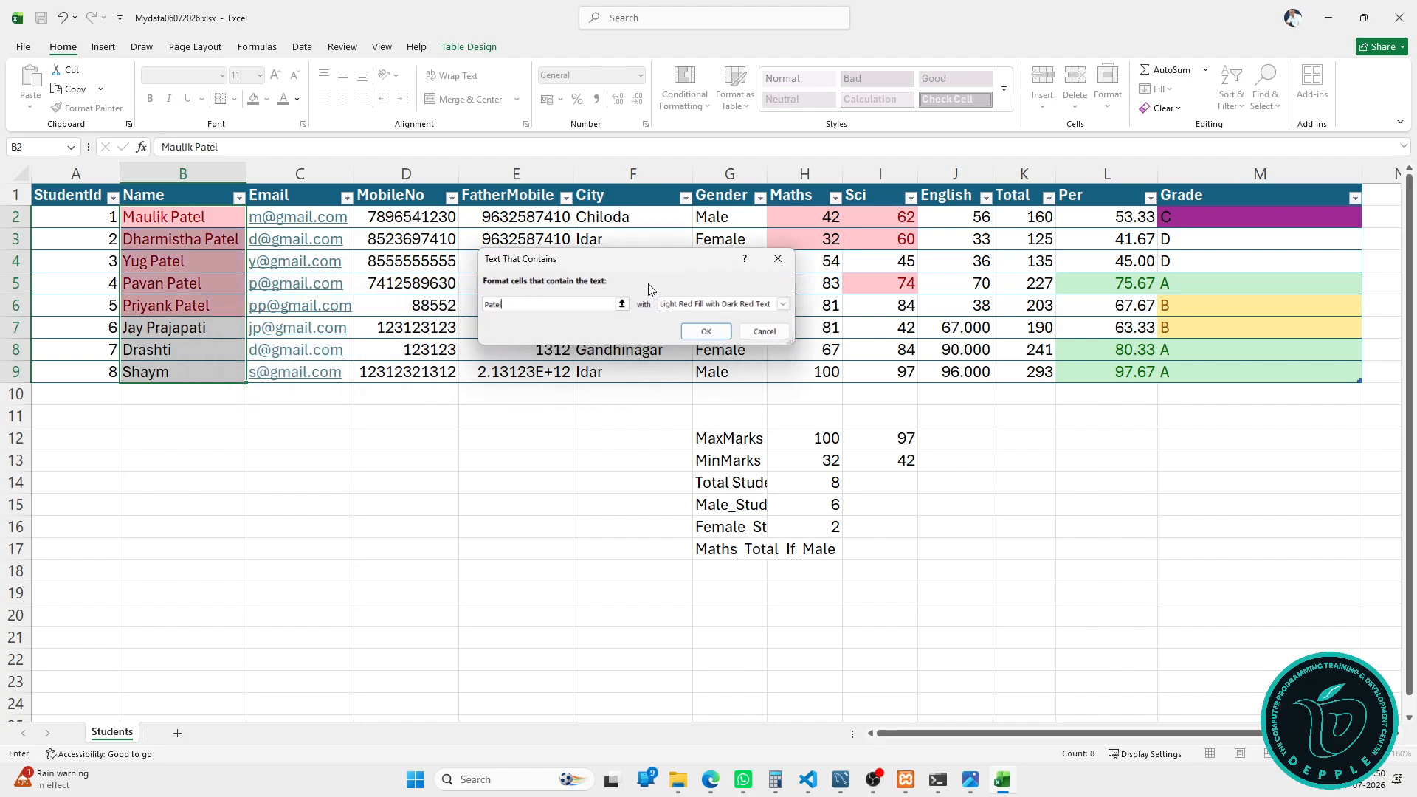
{"action": "left_click", "coordinate": [782, 303]}
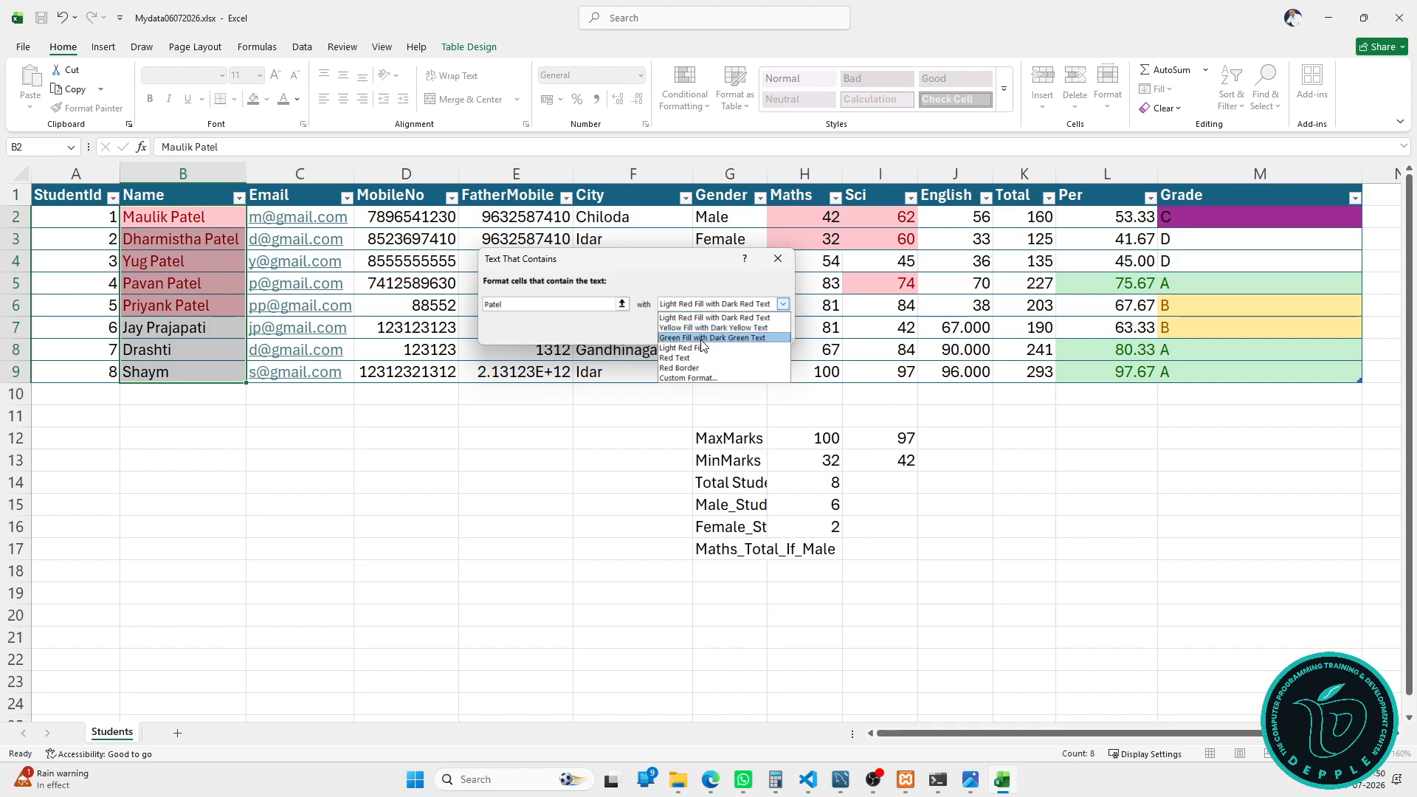
{"action": "left_click", "coordinate": [697, 337]}
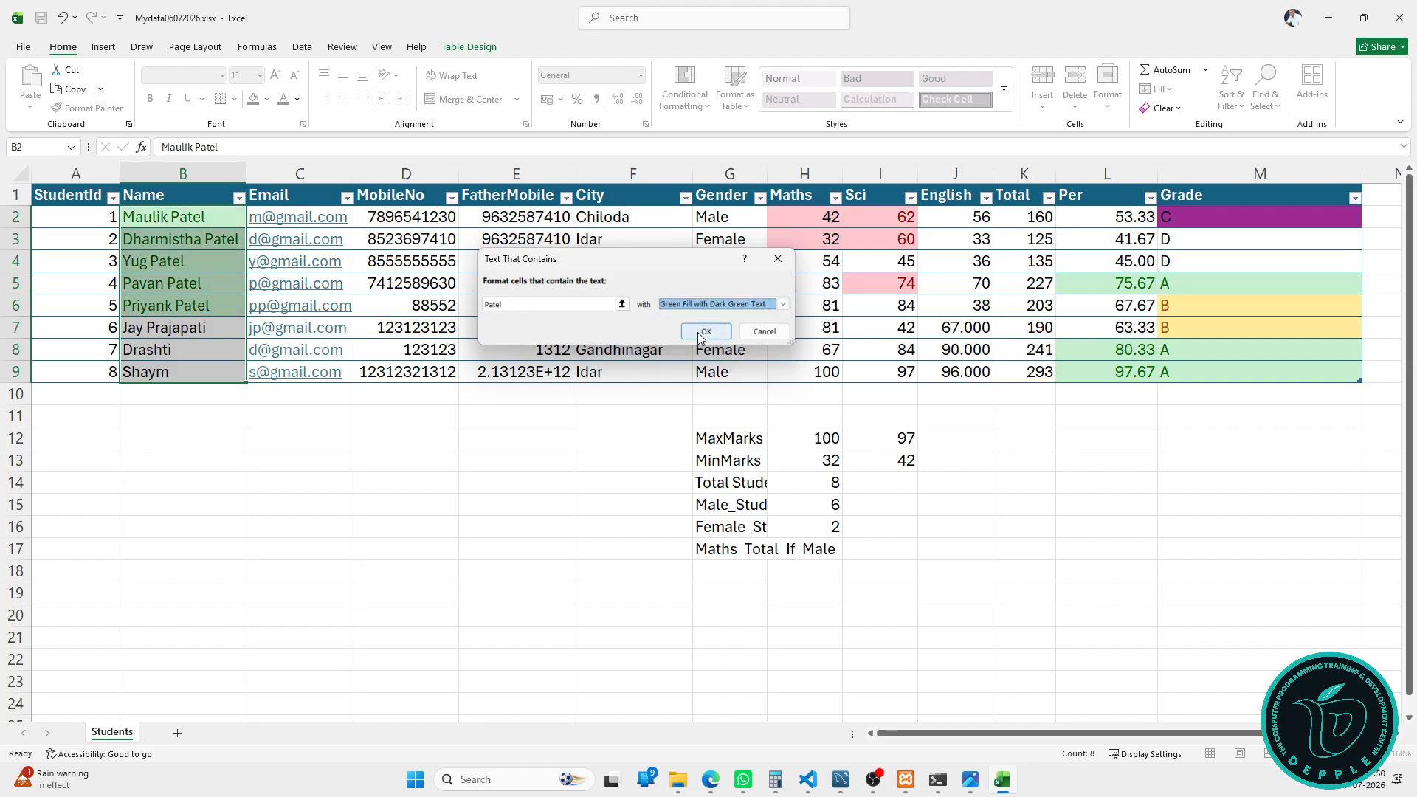
{"action": "left_click", "coordinate": [698, 332]}
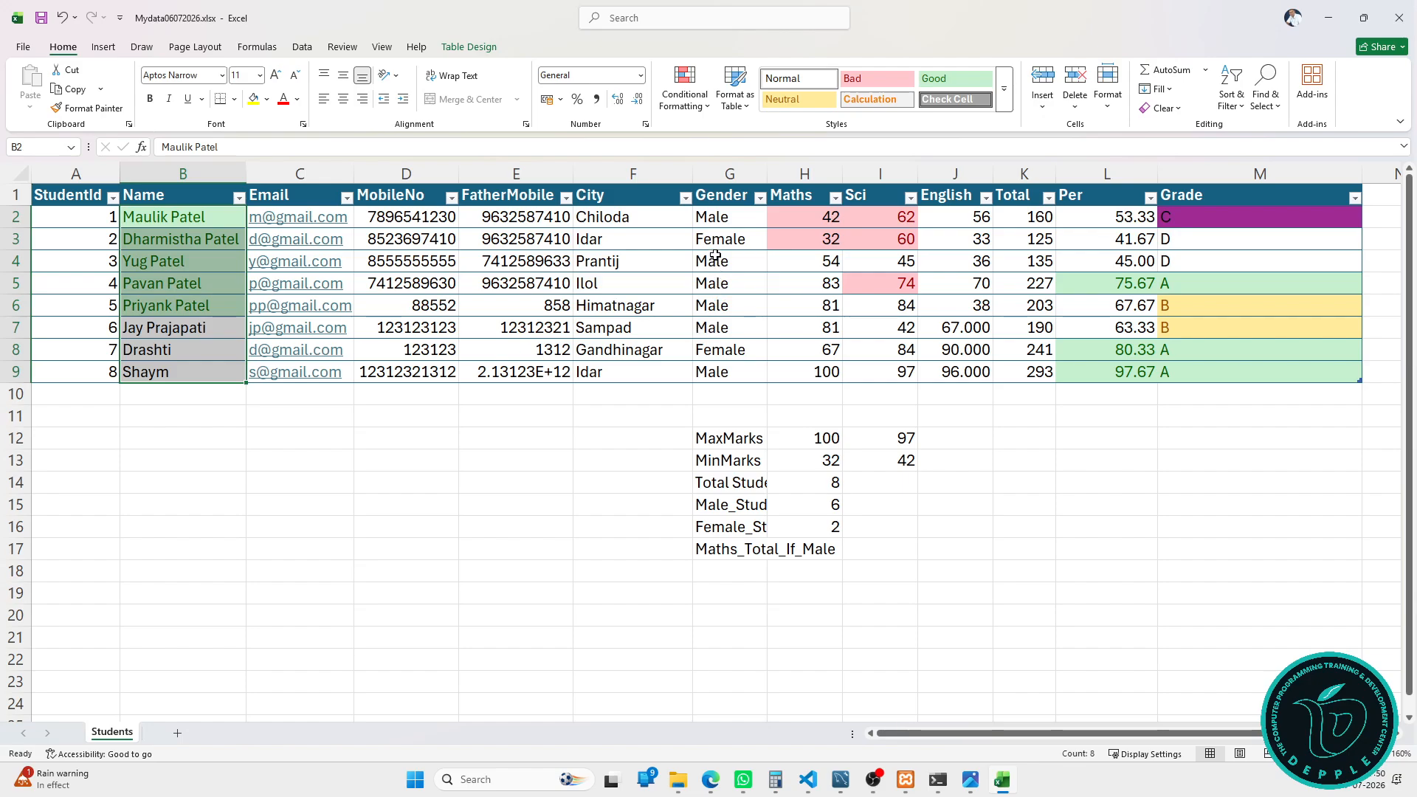
Step: Browse the table style and Conditional Formatting menus, closing them without a choice
{"action": "left_click", "coordinate": [730, 107]}
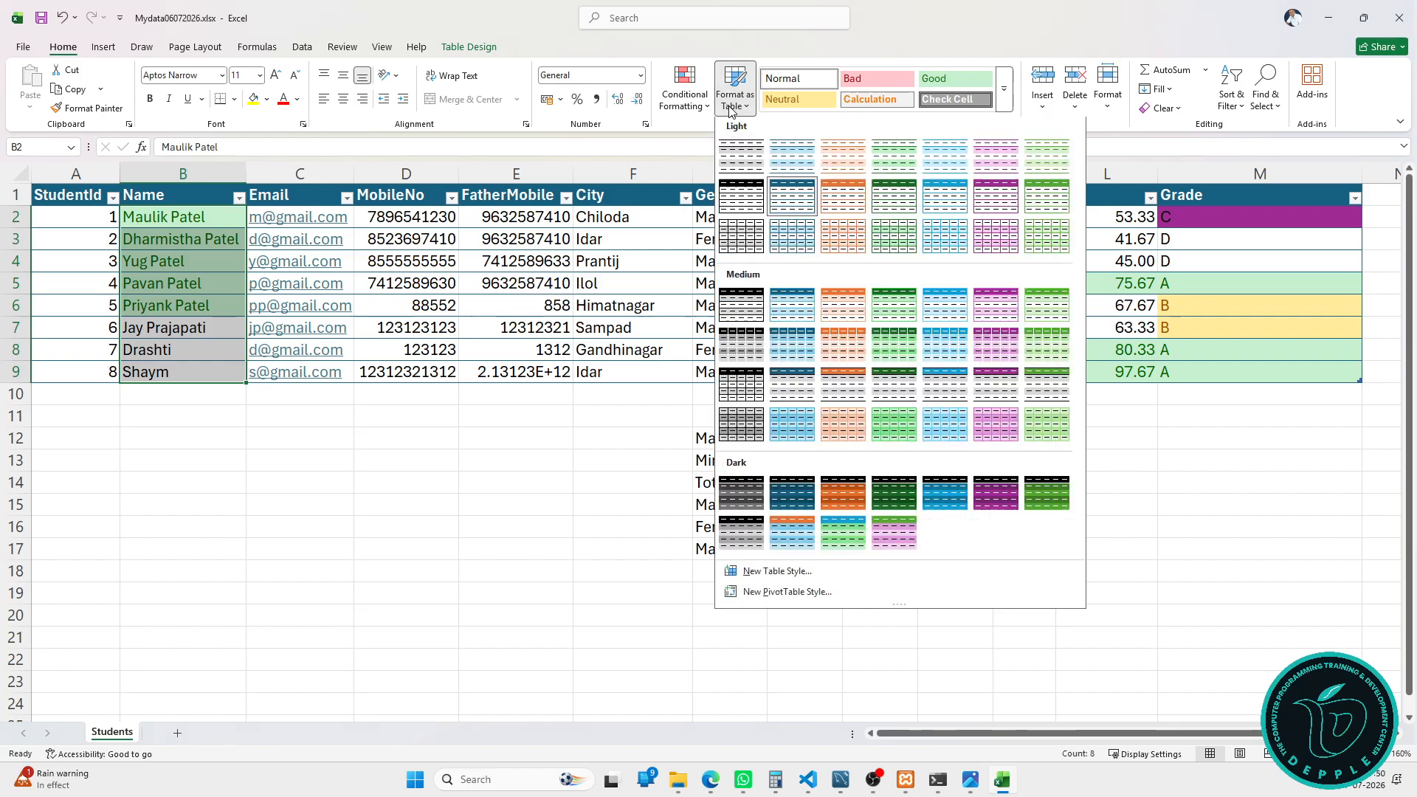
{"action": "left_click", "coordinate": [685, 92]}
{"action": "left_click", "coordinate": [684, 92]}
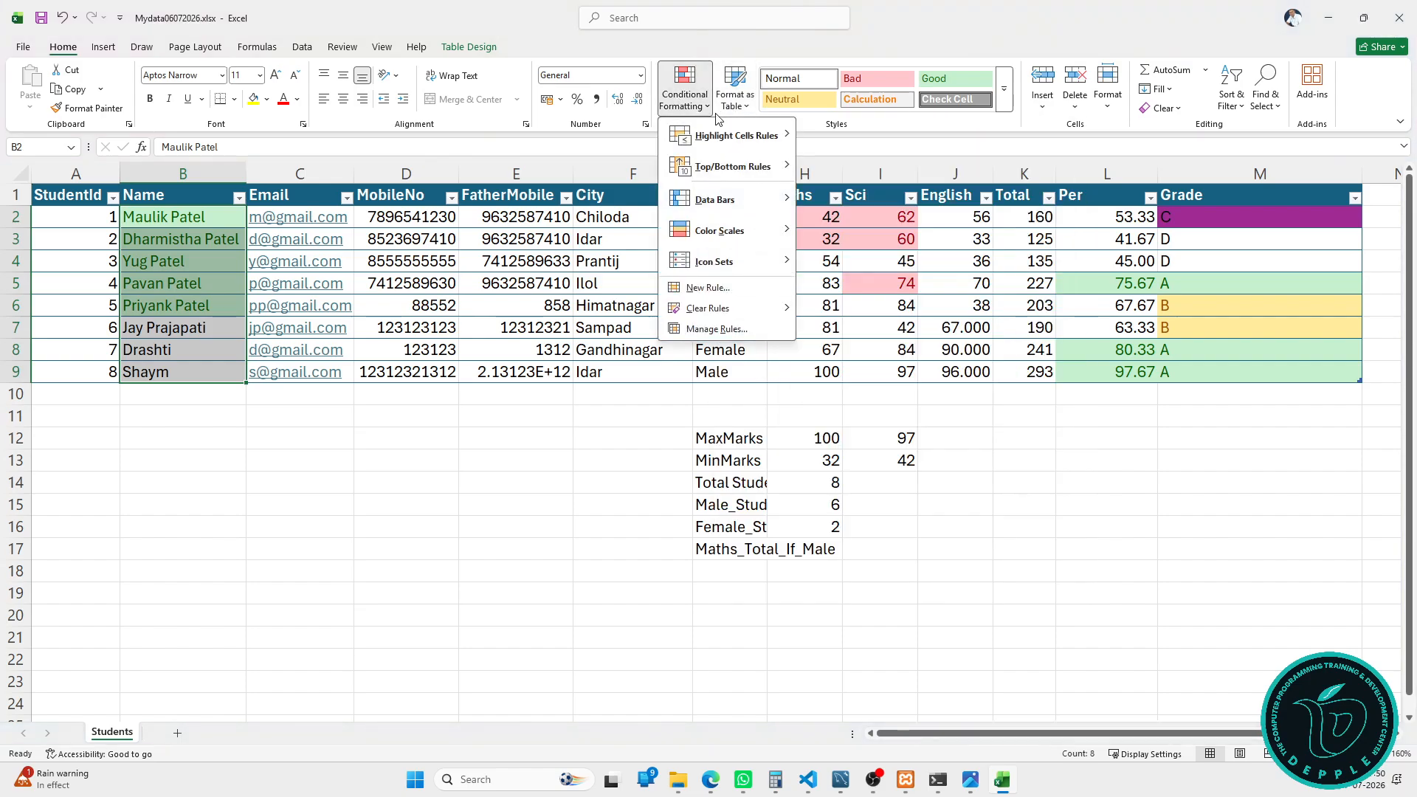
{"action": "mouse_move", "coordinate": [743, 129]}
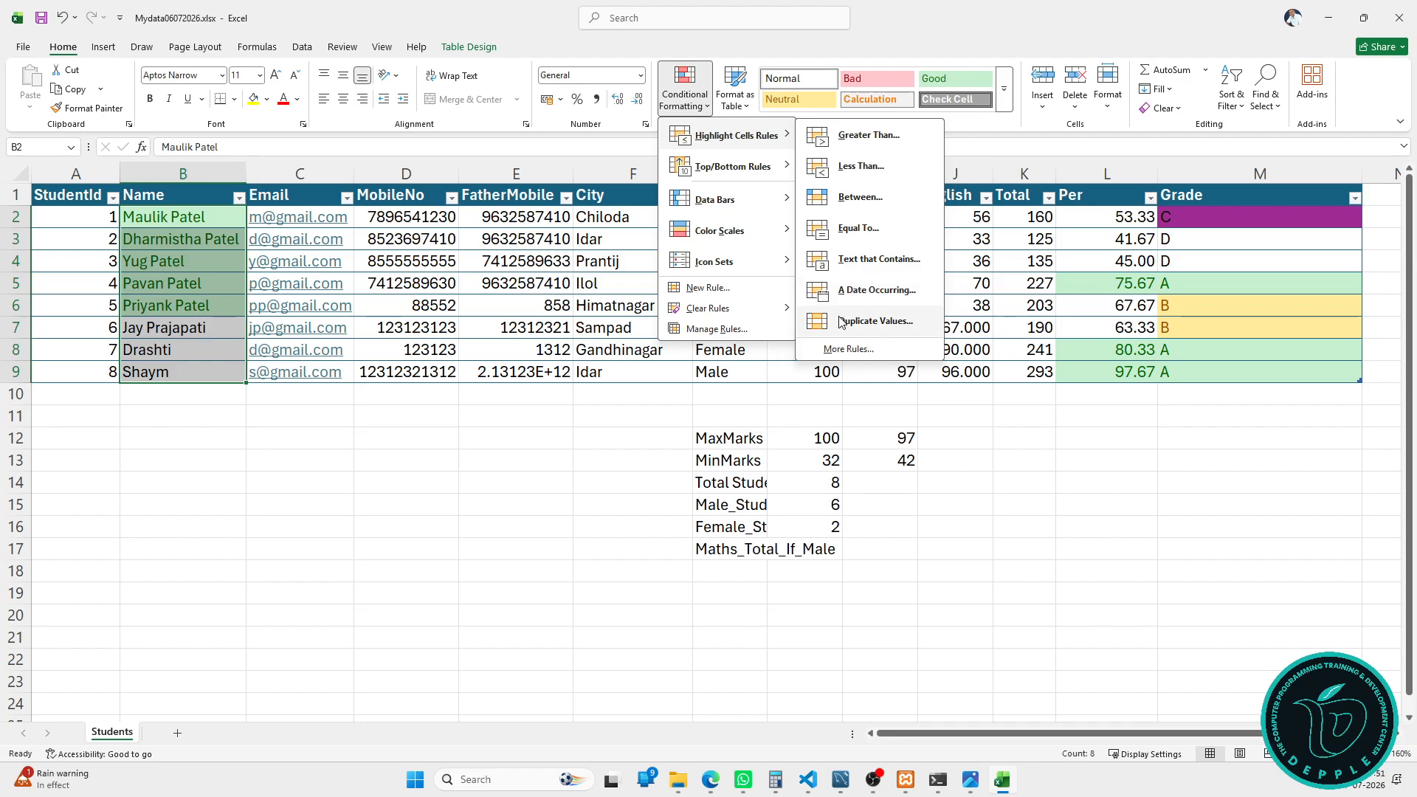
{"action": "left_click", "coordinate": [618, 350]}
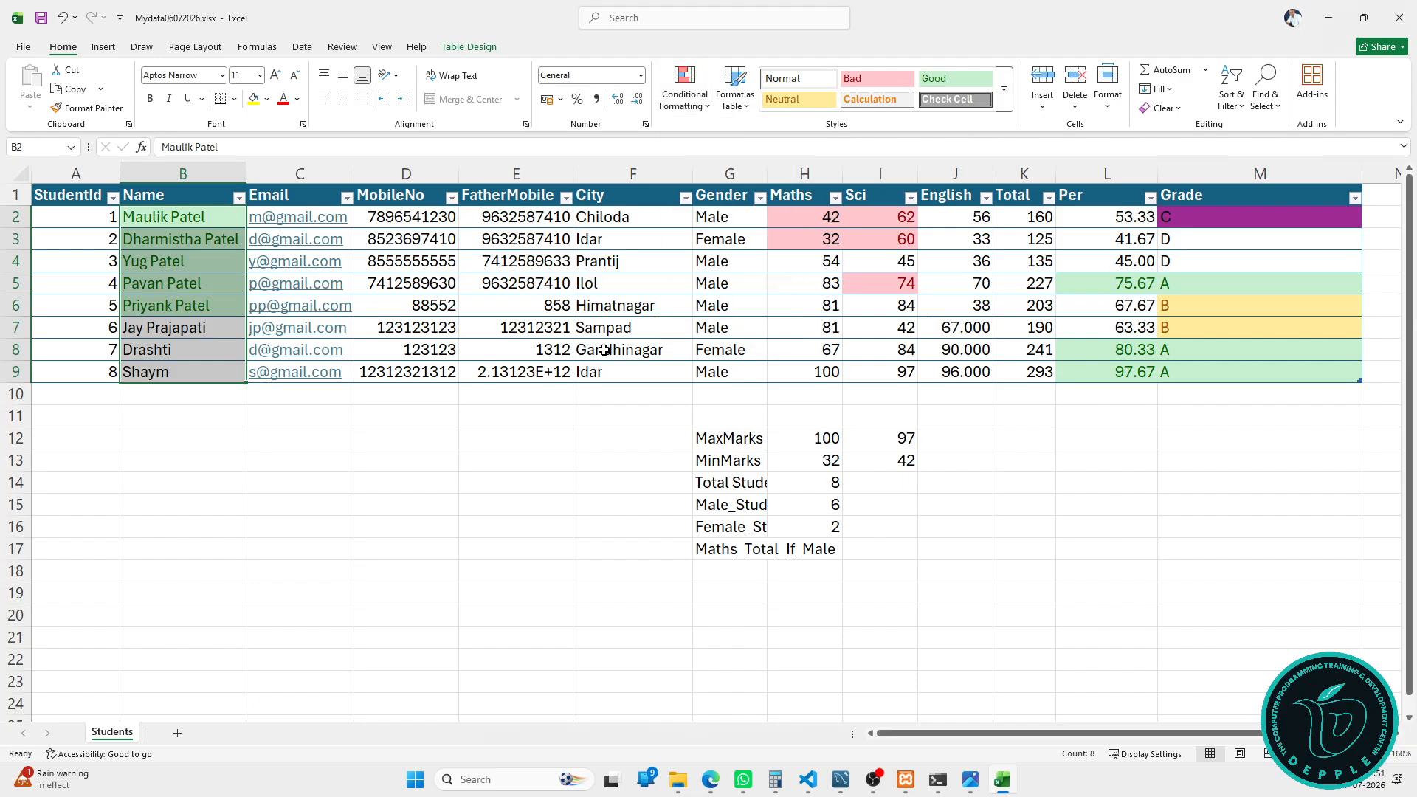
Step: Start a Duplicate Values rule on the City names using a custom format
{"action": "left_click", "coordinate": [629, 203]}
{"action": "left_click", "coordinate": [684, 92]}
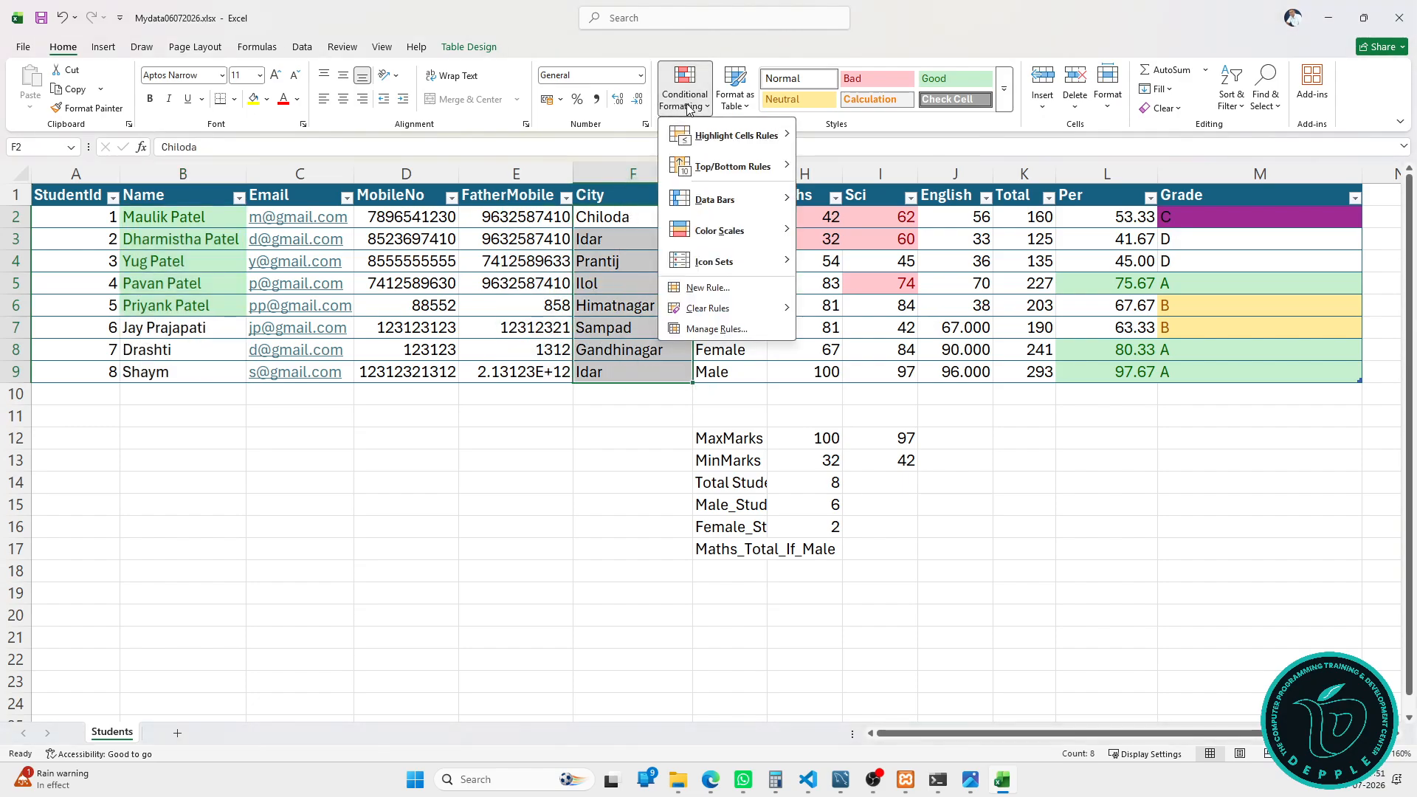
{"action": "left_click", "coordinate": [871, 321]}
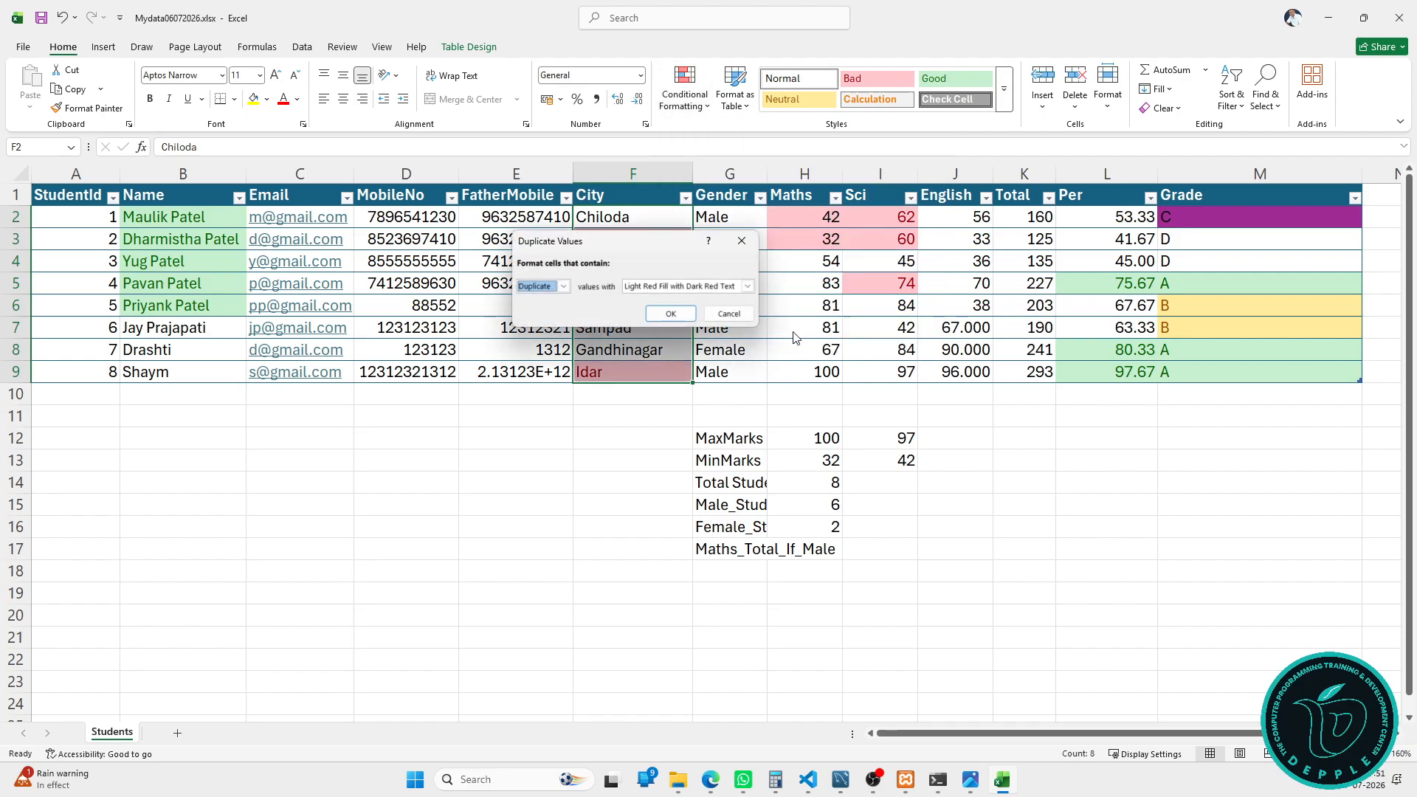
{"action": "left_click", "coordinate": [682, 286]}
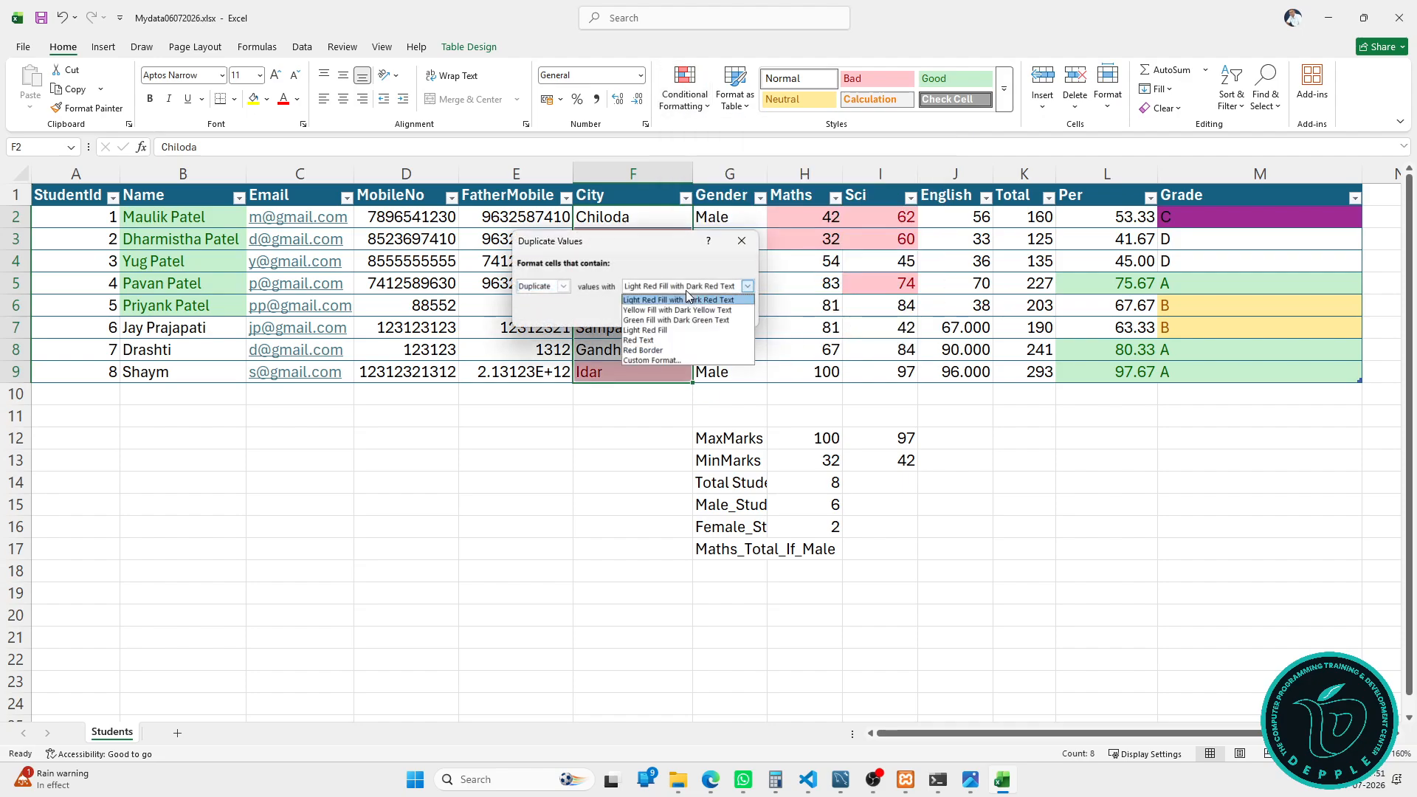
{"action": "left_click", "coordinate": [691, 360]}
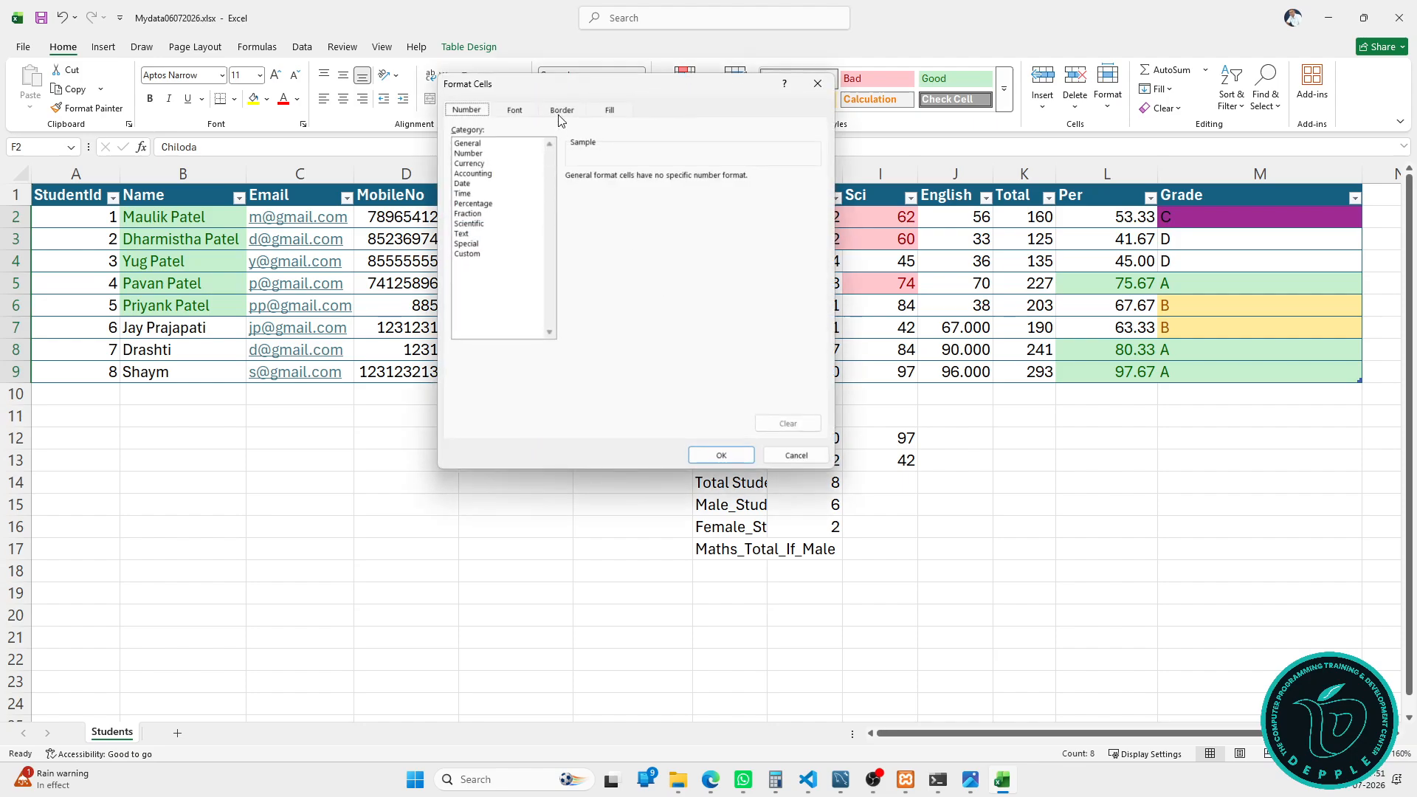
Step: Set the custom format's fill to yellow and apply it, highlighting both Idar entries
{"action": "left_click", "coordinate": [560, 112]}
{"action": "left_click", "coordinate": [599, 115]}
{"action": "left_click", "coordinate": [514, 110]}
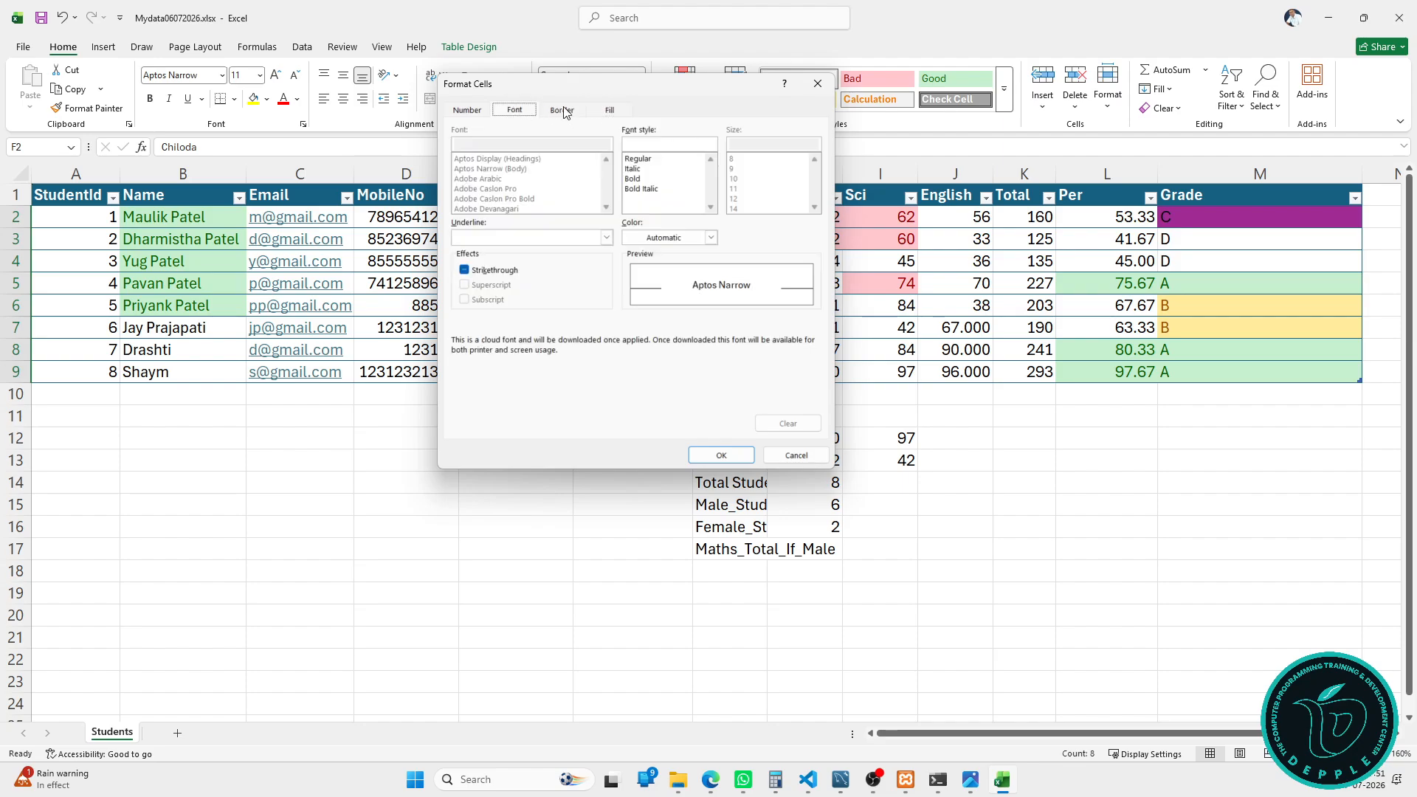
{"action": "left_click", "coordinate": [607, 108]}
{"action": "left_click", "coordinate": [505, 250]}
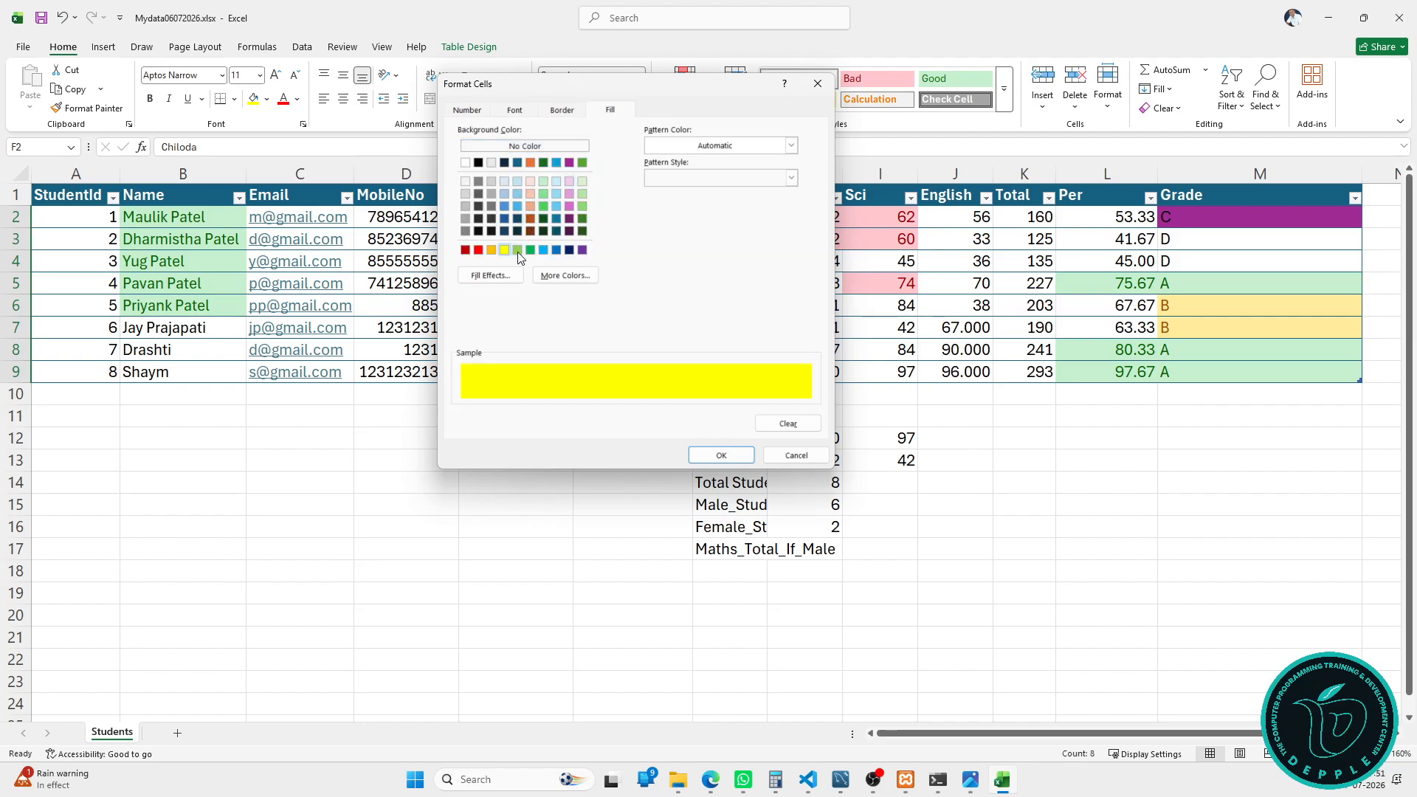
{"action": "left_click", "coordinate": [720, 456]}
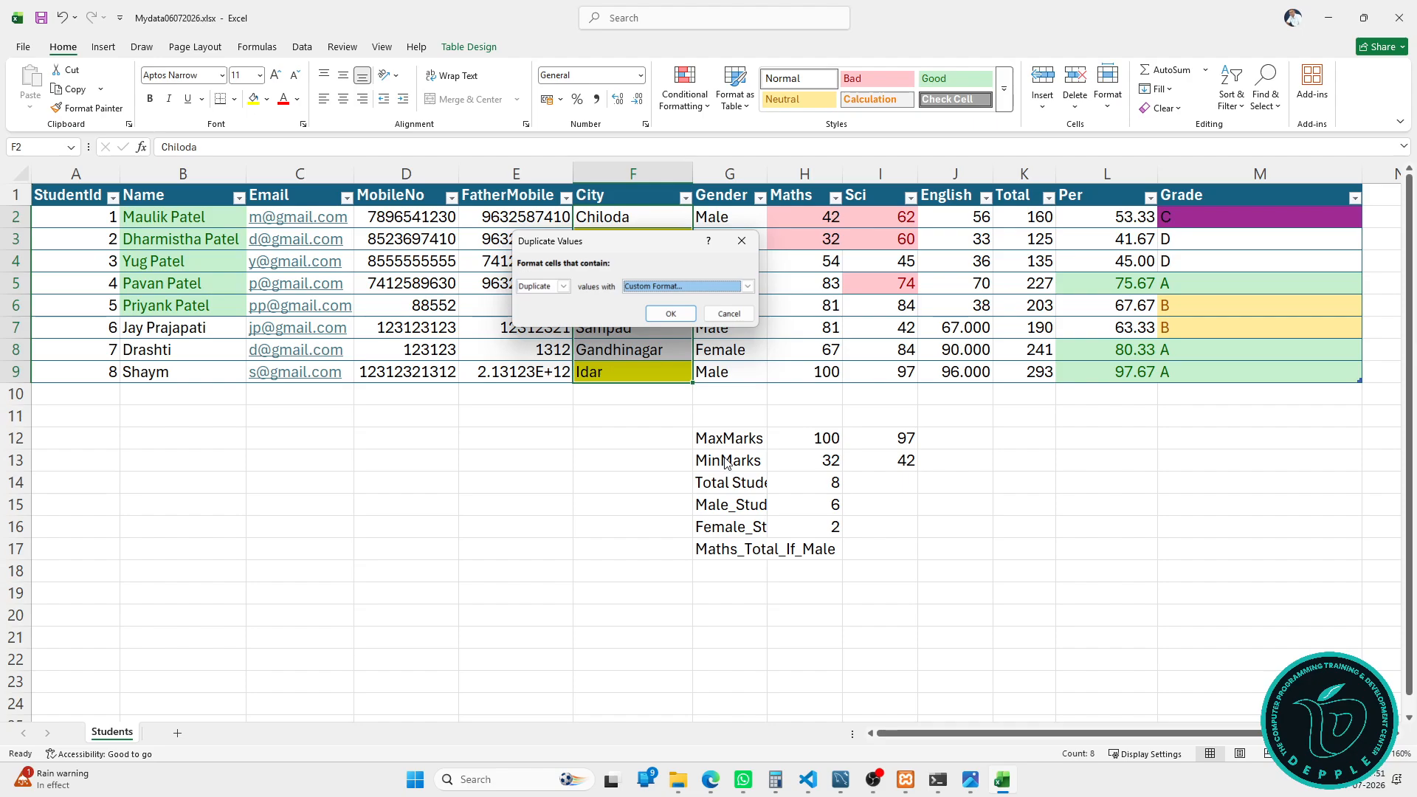
{"action": "left_click", "coordinate": [667, 317]}
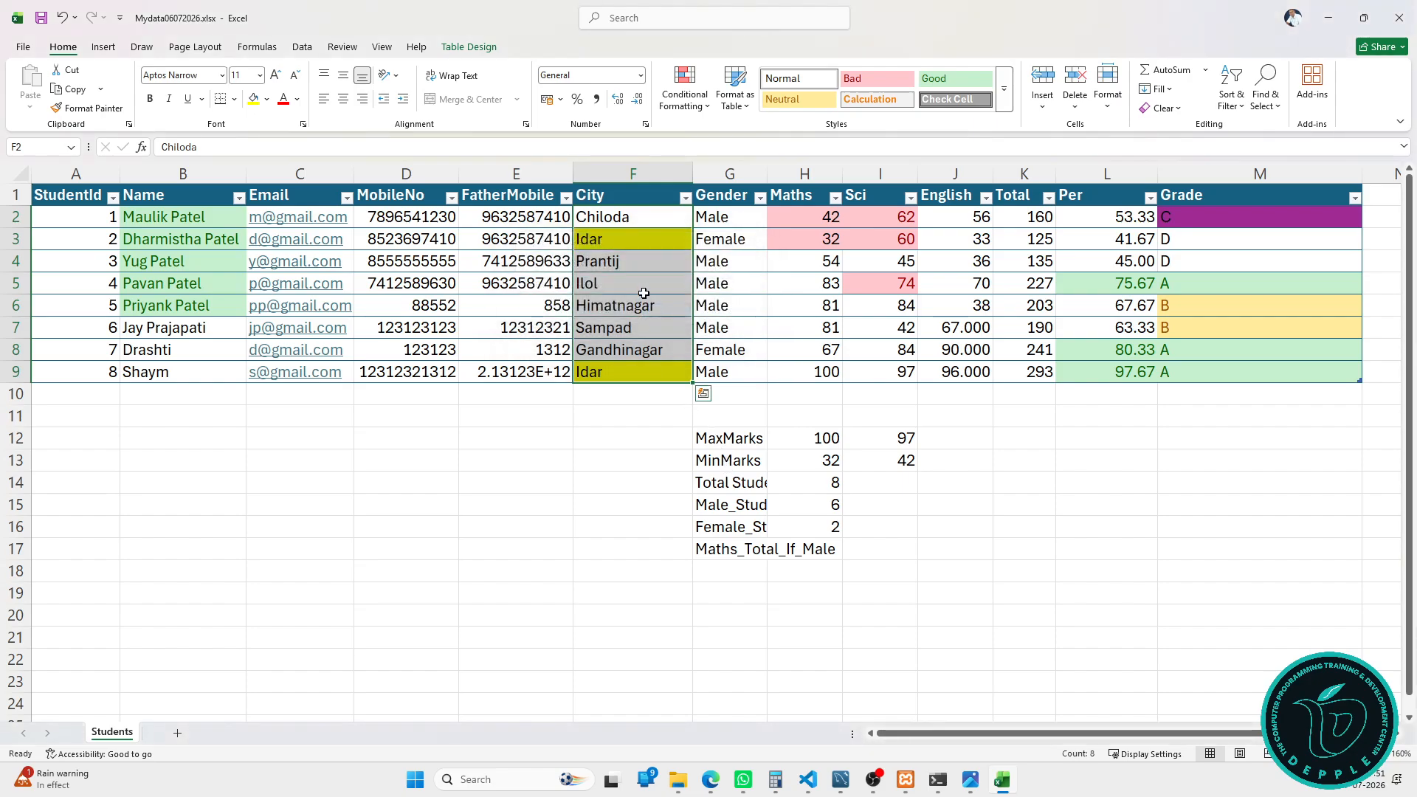
{"action": "left_click", "coordinate": [645, 225]}
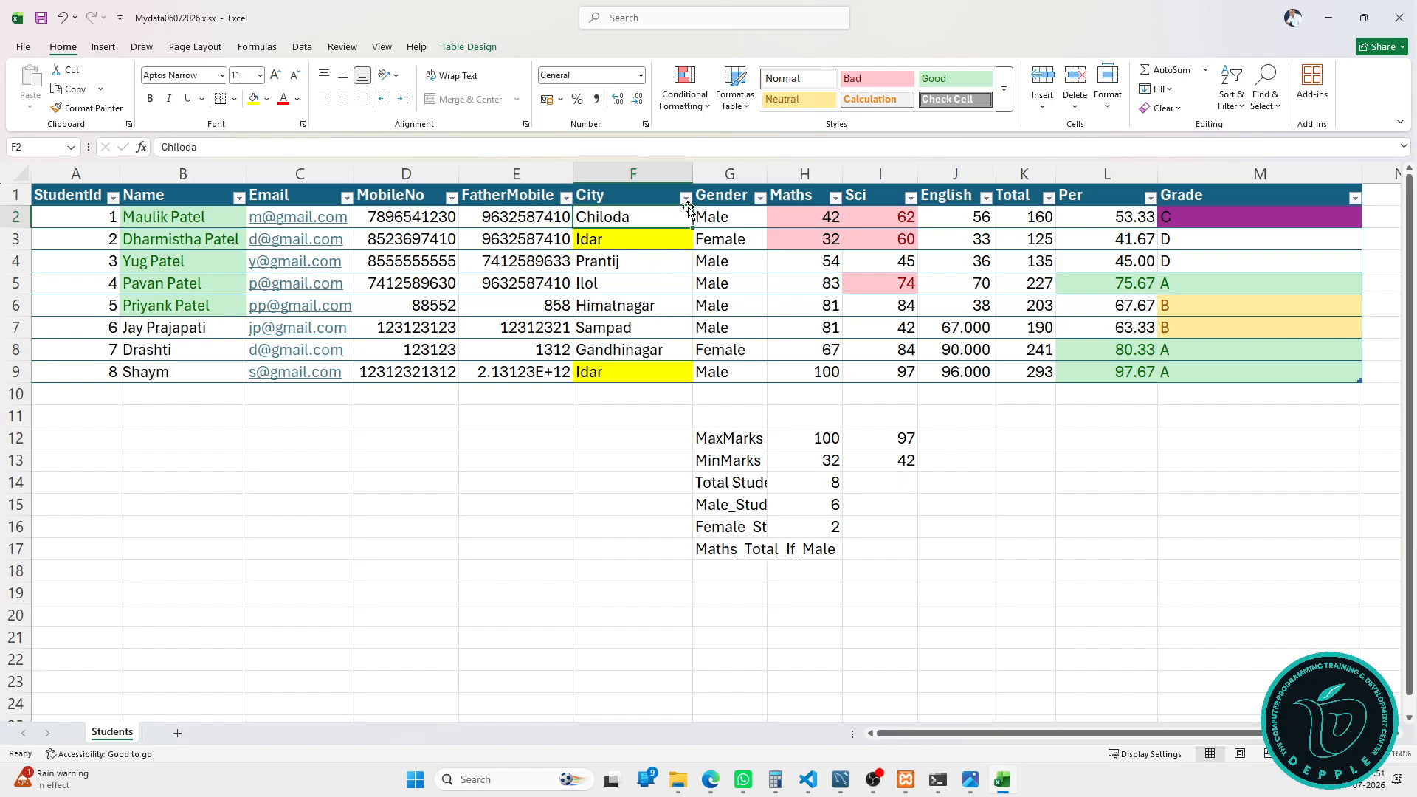
{"action": "left_click", "coordinate": [705, 188]}
{"action": "left_click", "coordinate": [685, 92]}
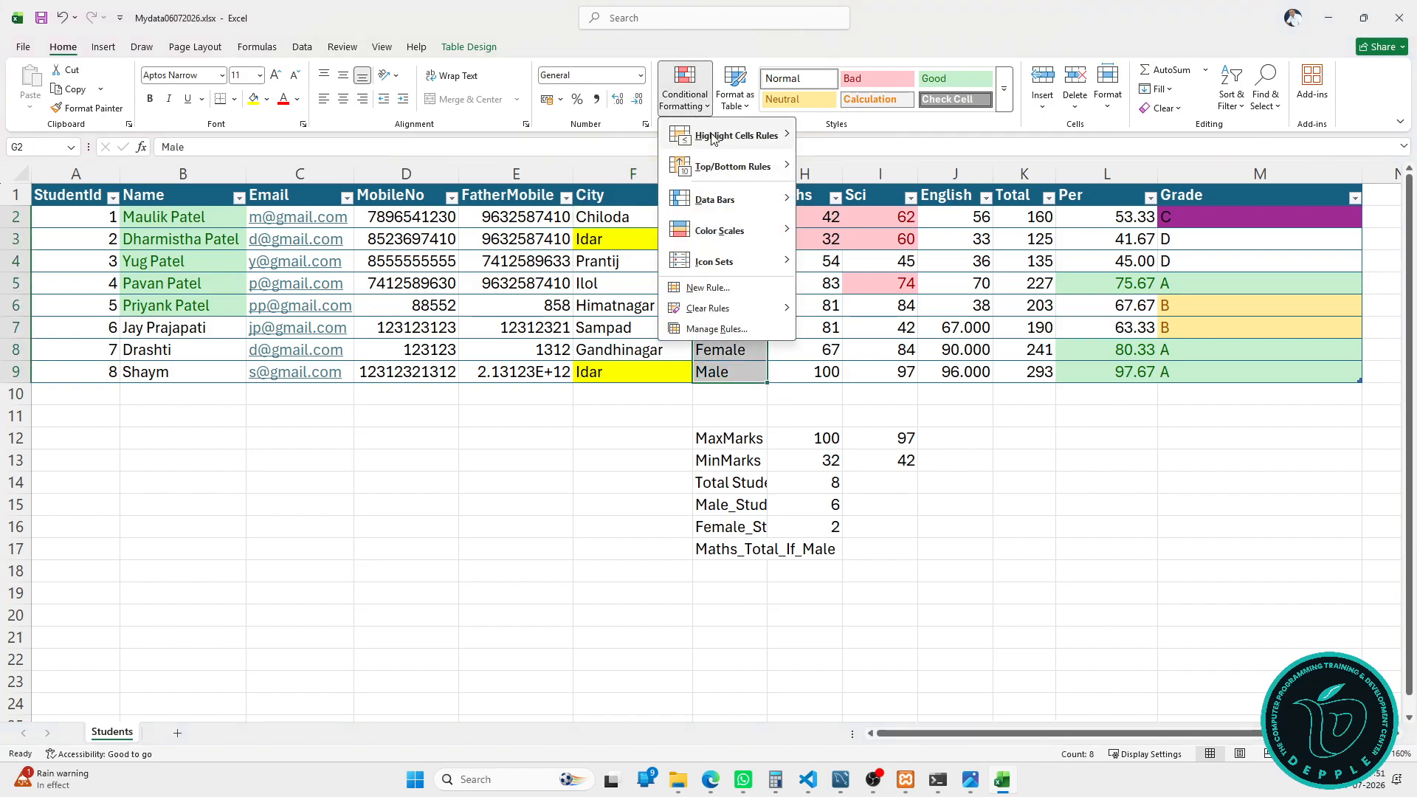
{"action": "mouse_move", "coordinate": [713, 139]}
{"action": "mouse_move", "coordinate": [709, 164]}
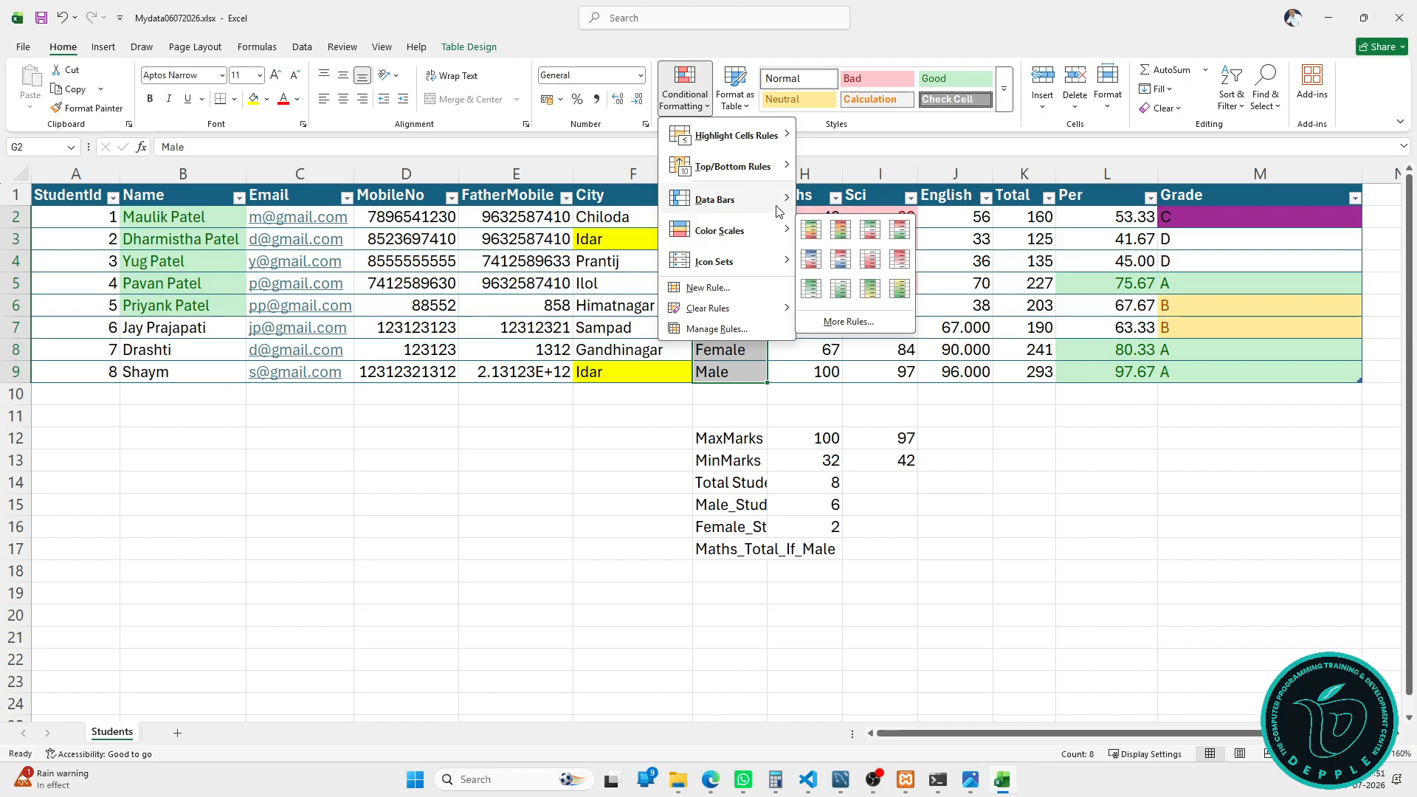
{"action": "mouse_move", "coordinate": [775, 200]}
{"action": "left_click", "coordinate": [850, 444]}
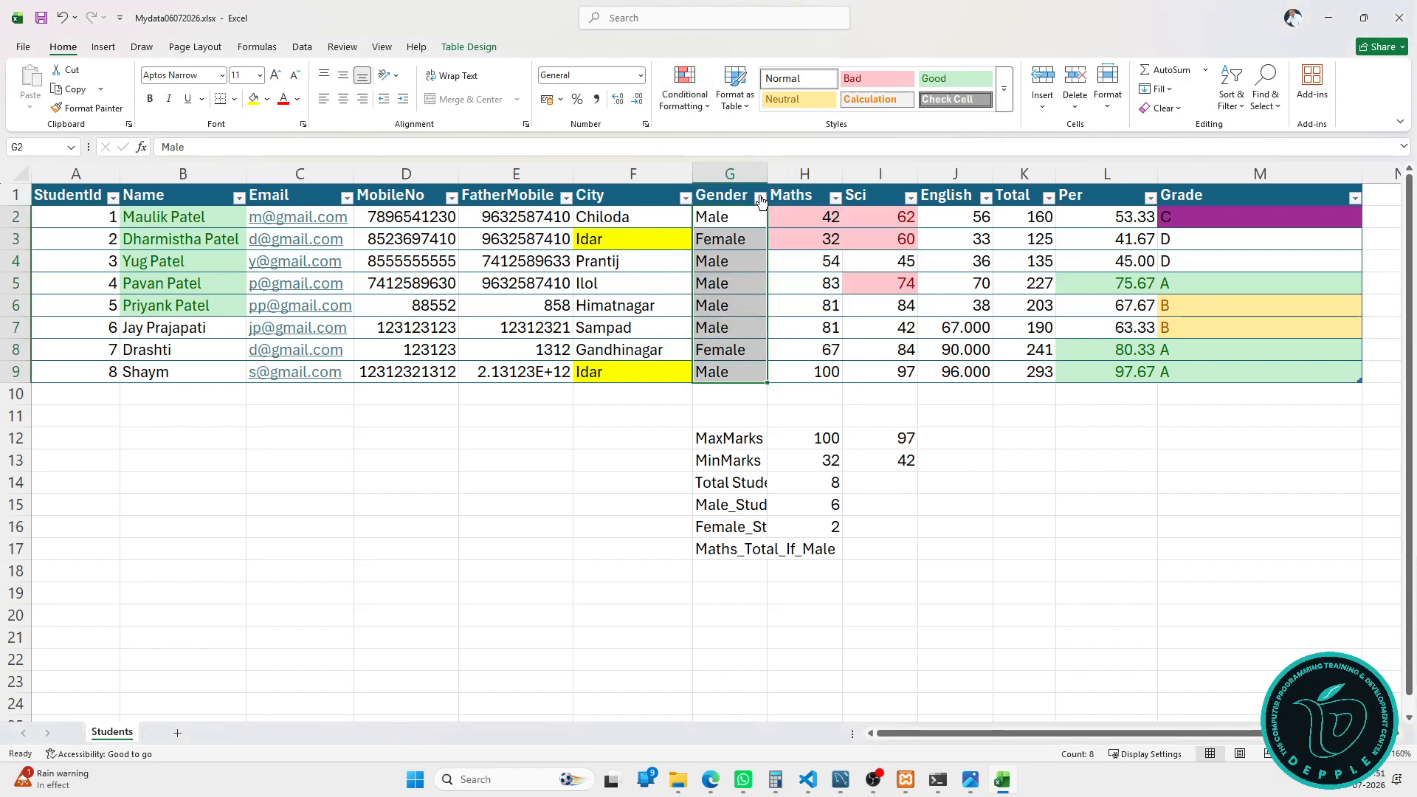
Step: Add blue gradient data bars to the Maths, Sci and English marks, then widen those columns
{"action": "left_click_drag", "start_coordinate": [799, 183], "coordinate": [980, 191]}
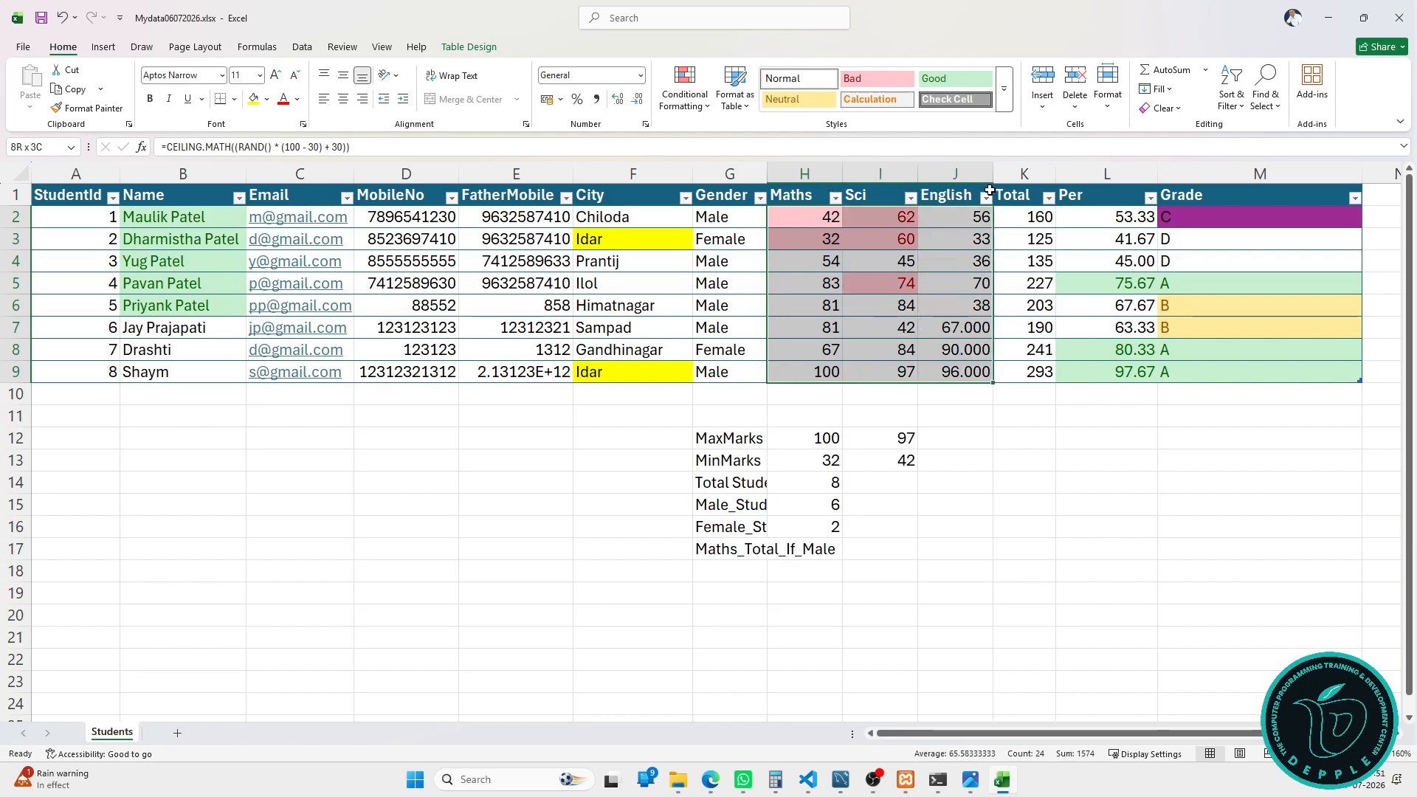
{"action": "left_click", "coordinate": [684, 89]}
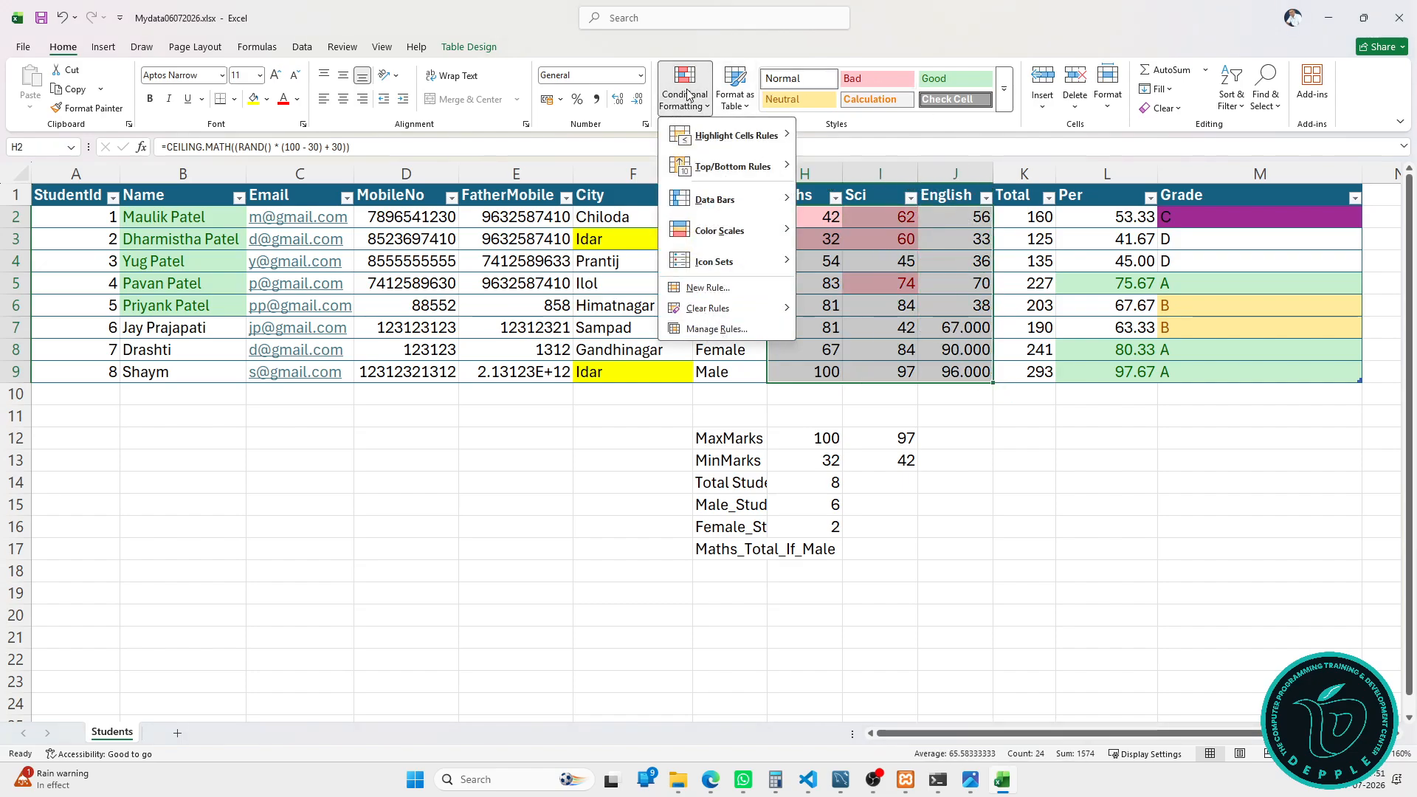
{"action": "mouse_move", "coordinate": [737, 199]}
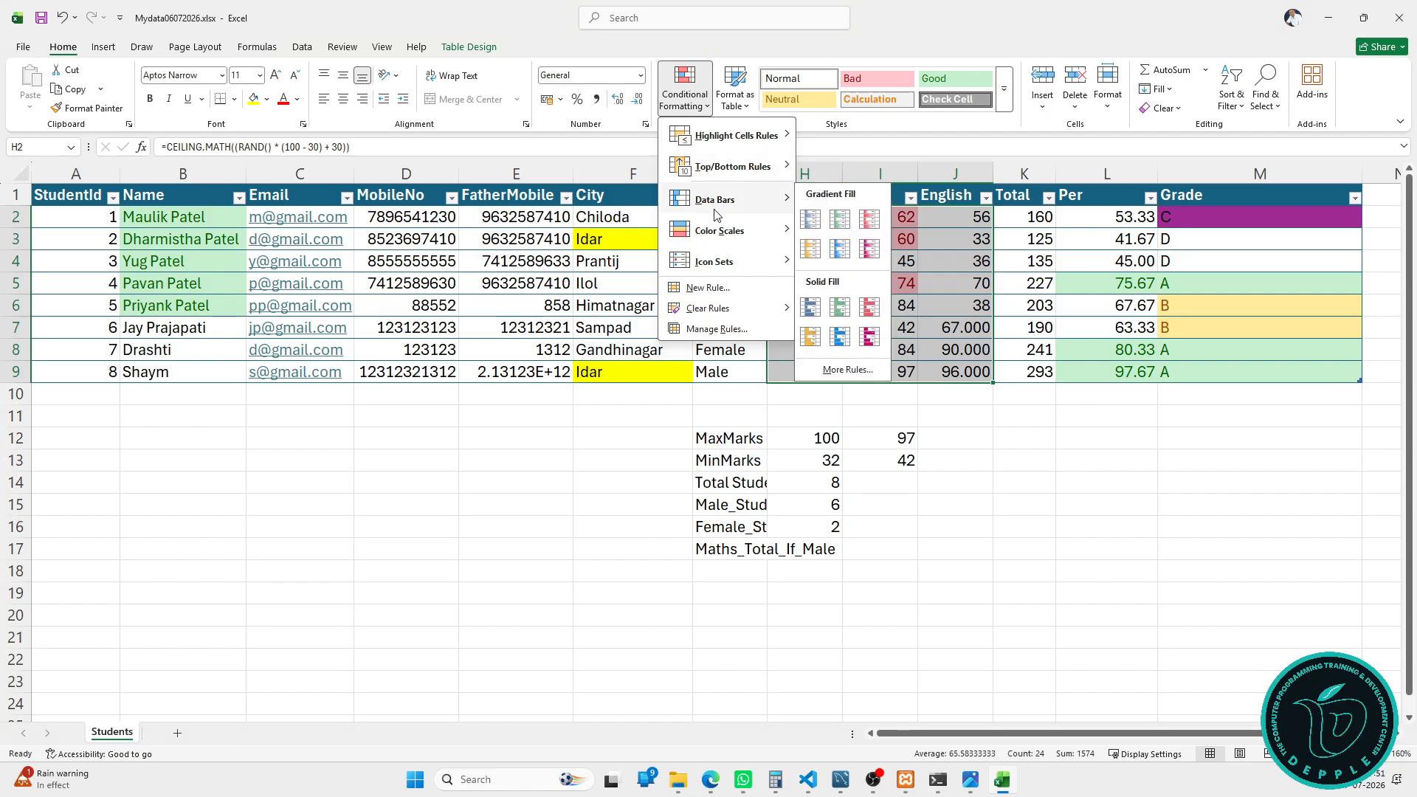
{"action": "left_click", "coordinate": [810, 219]}
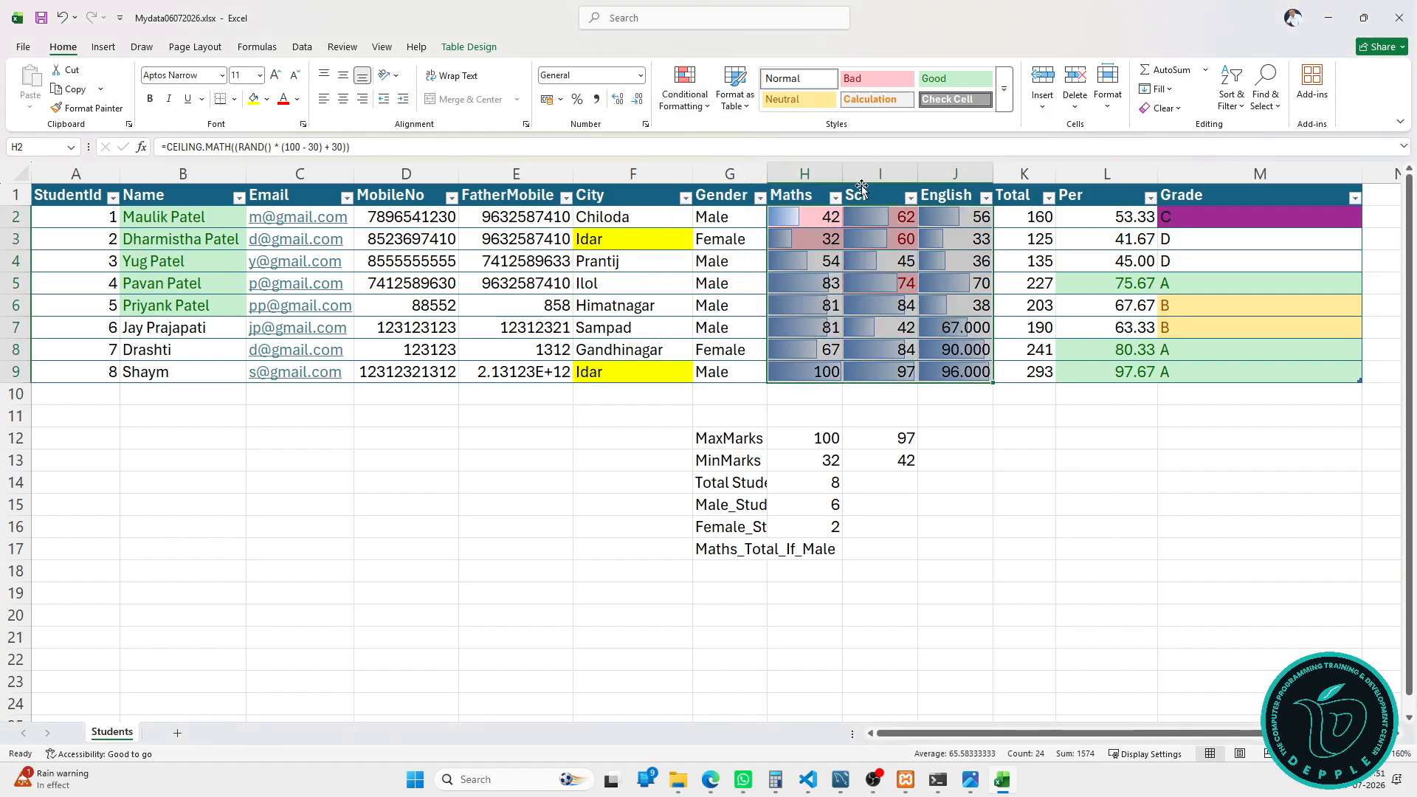
{"action": "left_click_drag", "start_coordinate": [842, 174], "coordinate": [1264, 178]}
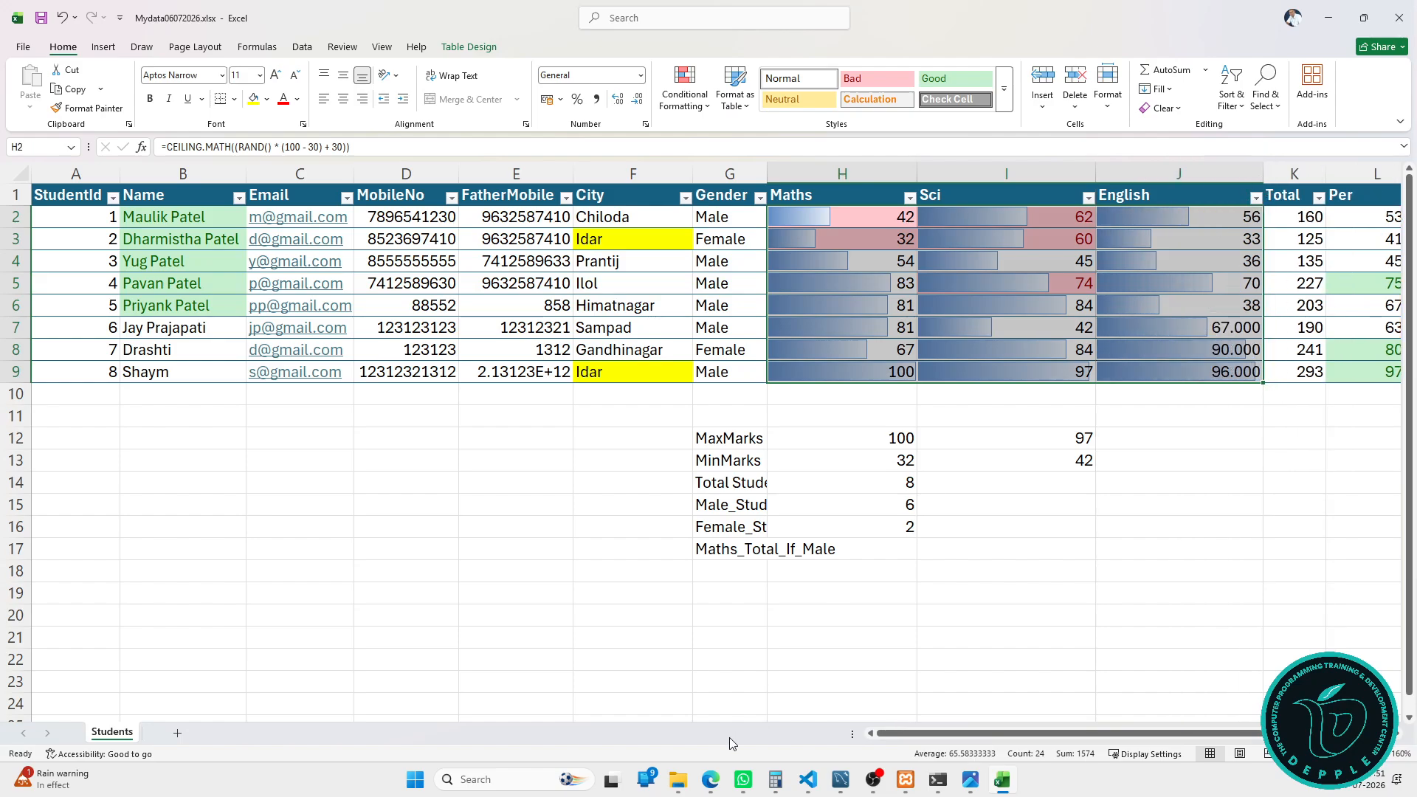
{"action": "scroll", "coordinate": [904, 733], "scroll_direction": "right", "scroll_amount": 3}
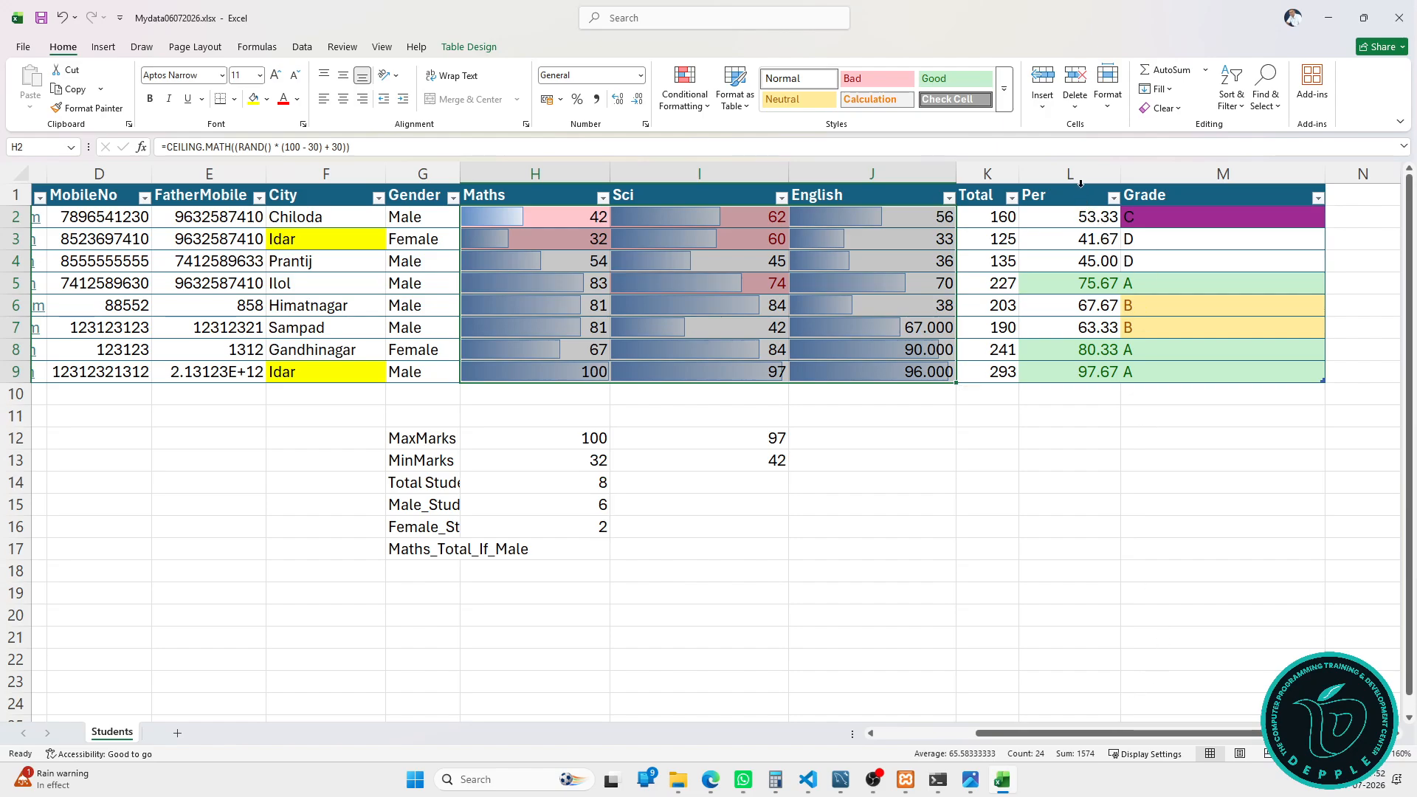
Step: Apply the 3 Arrows (Colored) icon set to the Per percentages in L2:L9
{"action": "left_click", "coordinate": [1083, 192]}
{"action": "left_click", "coordinate": [694, 108]}
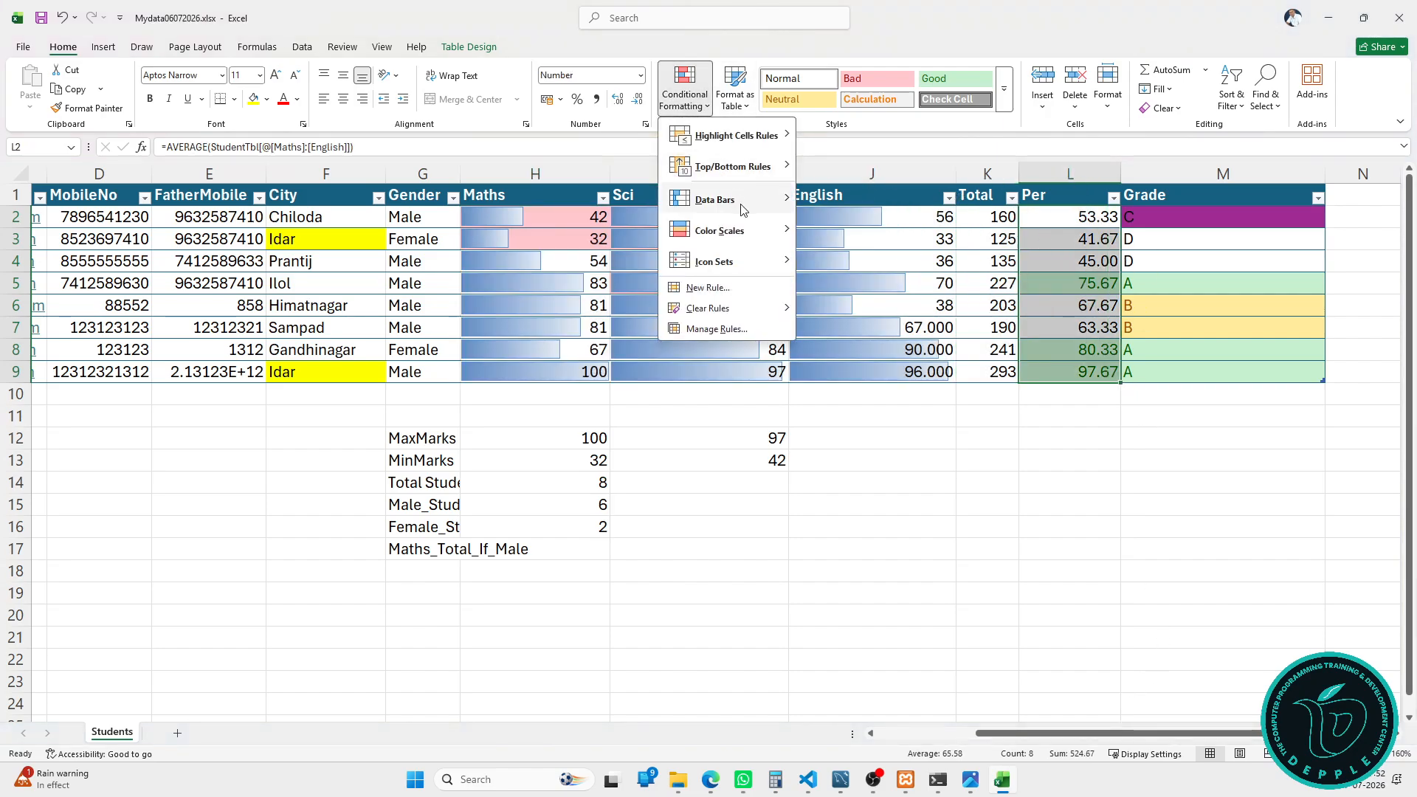
{"action": "mouse_move", "coordinate": [747, 204]}
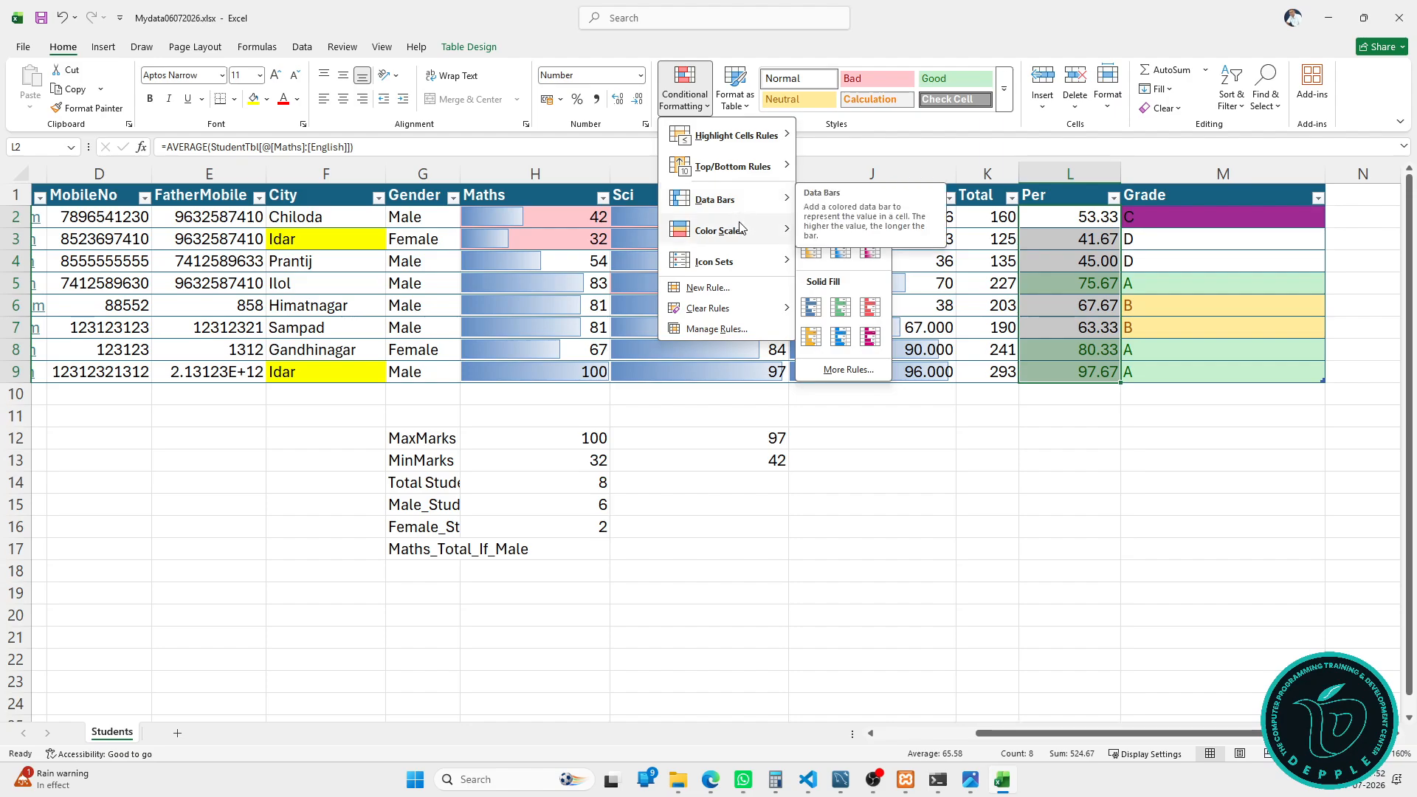
{"action": "mouse_move", "coordinate": [738, 243]}
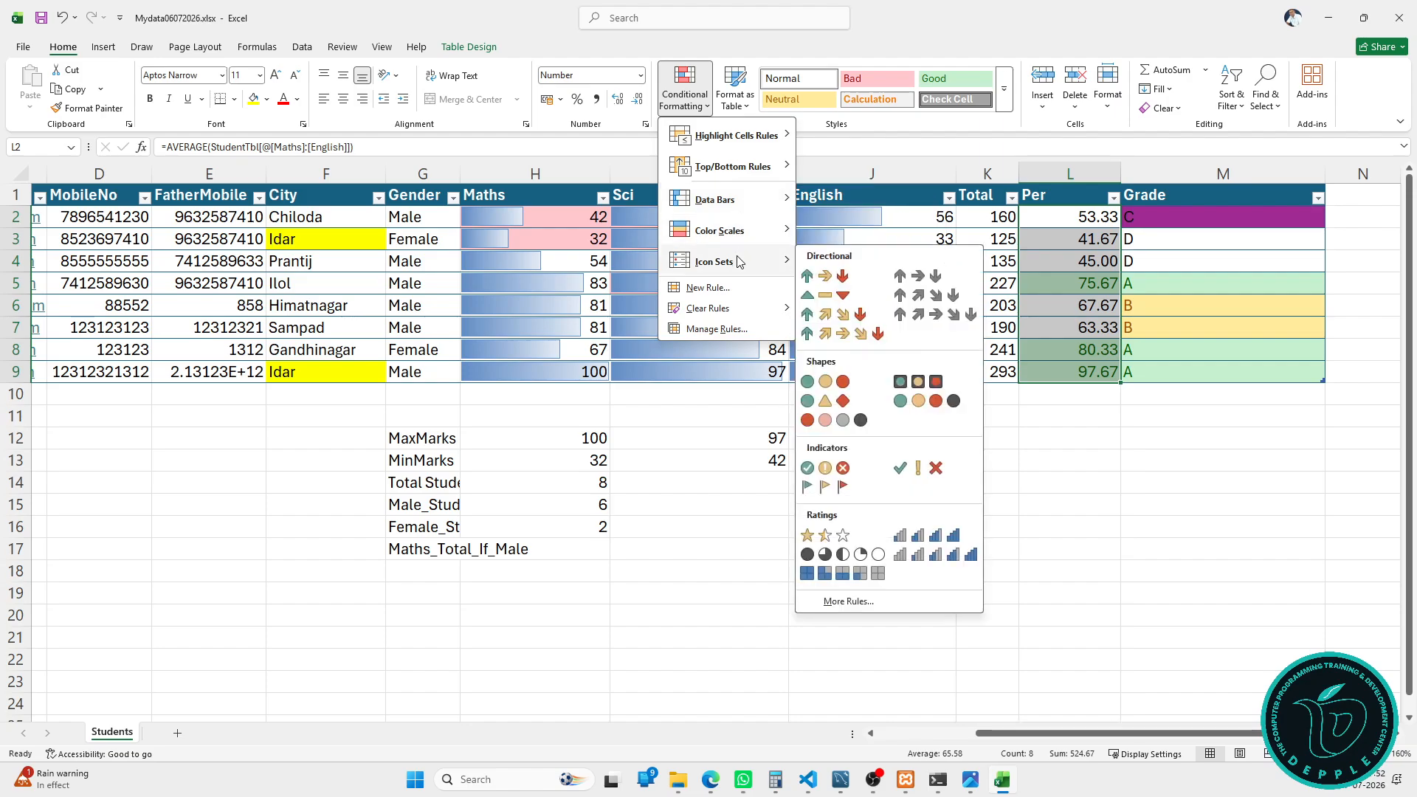
{"action": "left_click", "coordinate": [807, 276]}
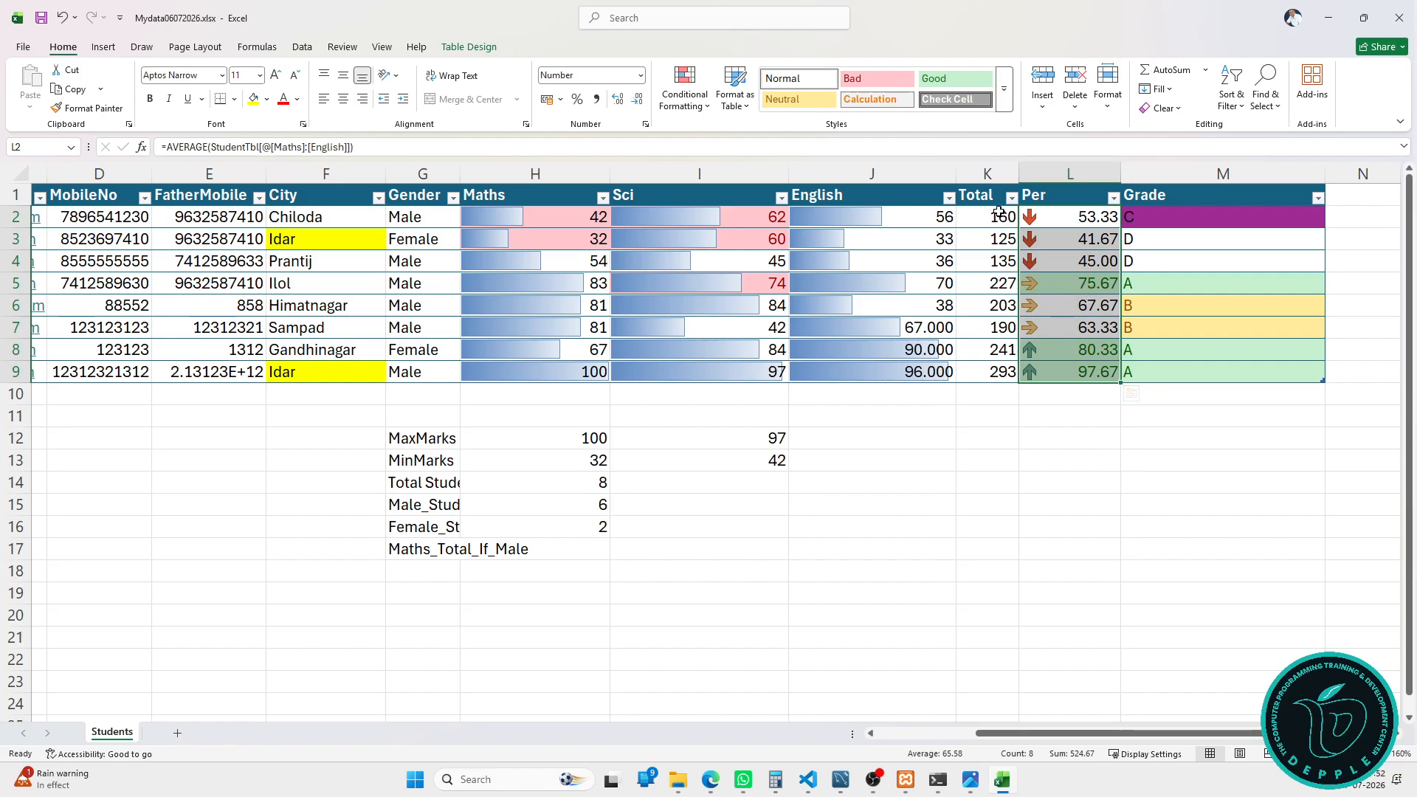
{"action": "left_click", "coordinate": [987, 182]}
Step: Apply a green-to-red colour scale to the Total values in K2:K9
{"action": "left_click", "coordinate": [684, 92]}
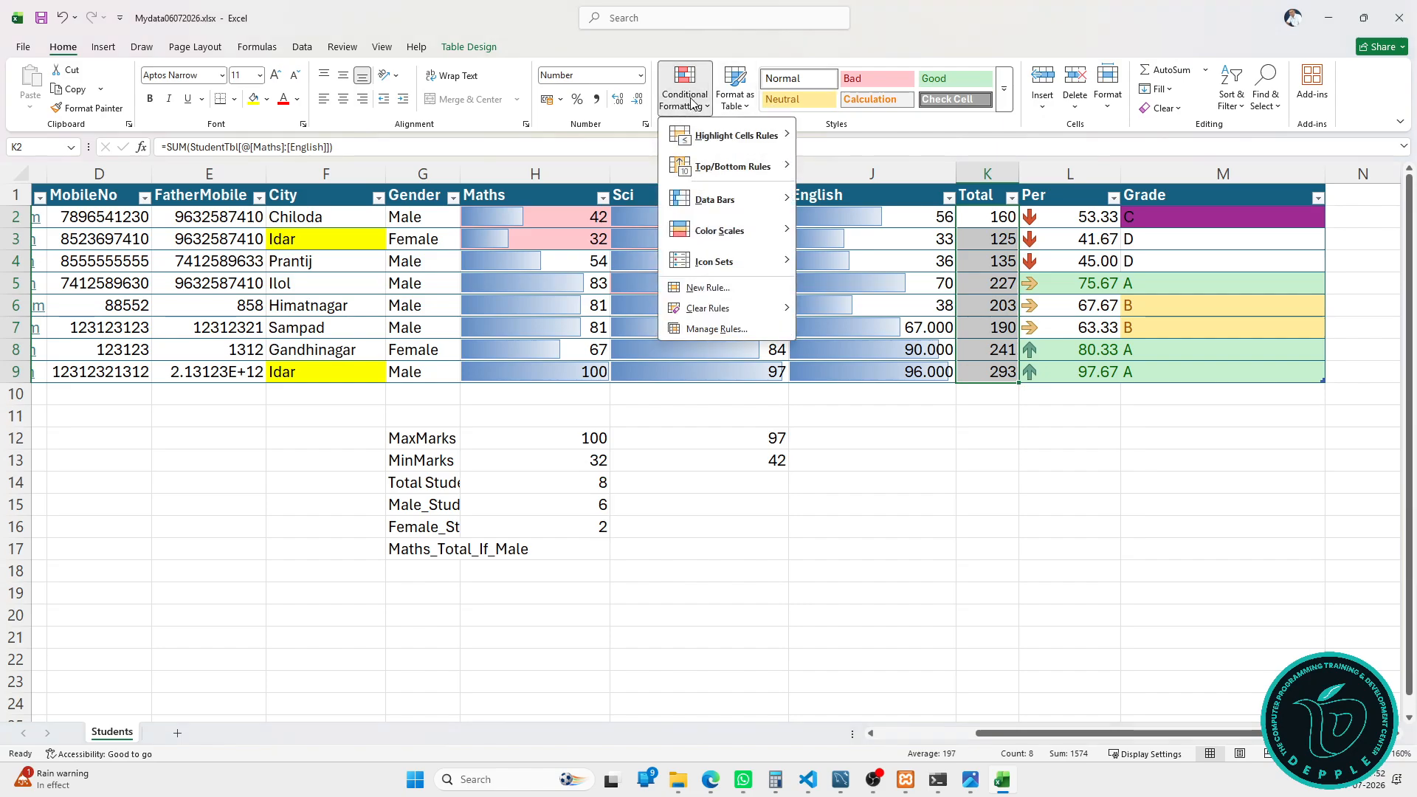
{"action": "mouse_move", "coordinate": [778, 231]}
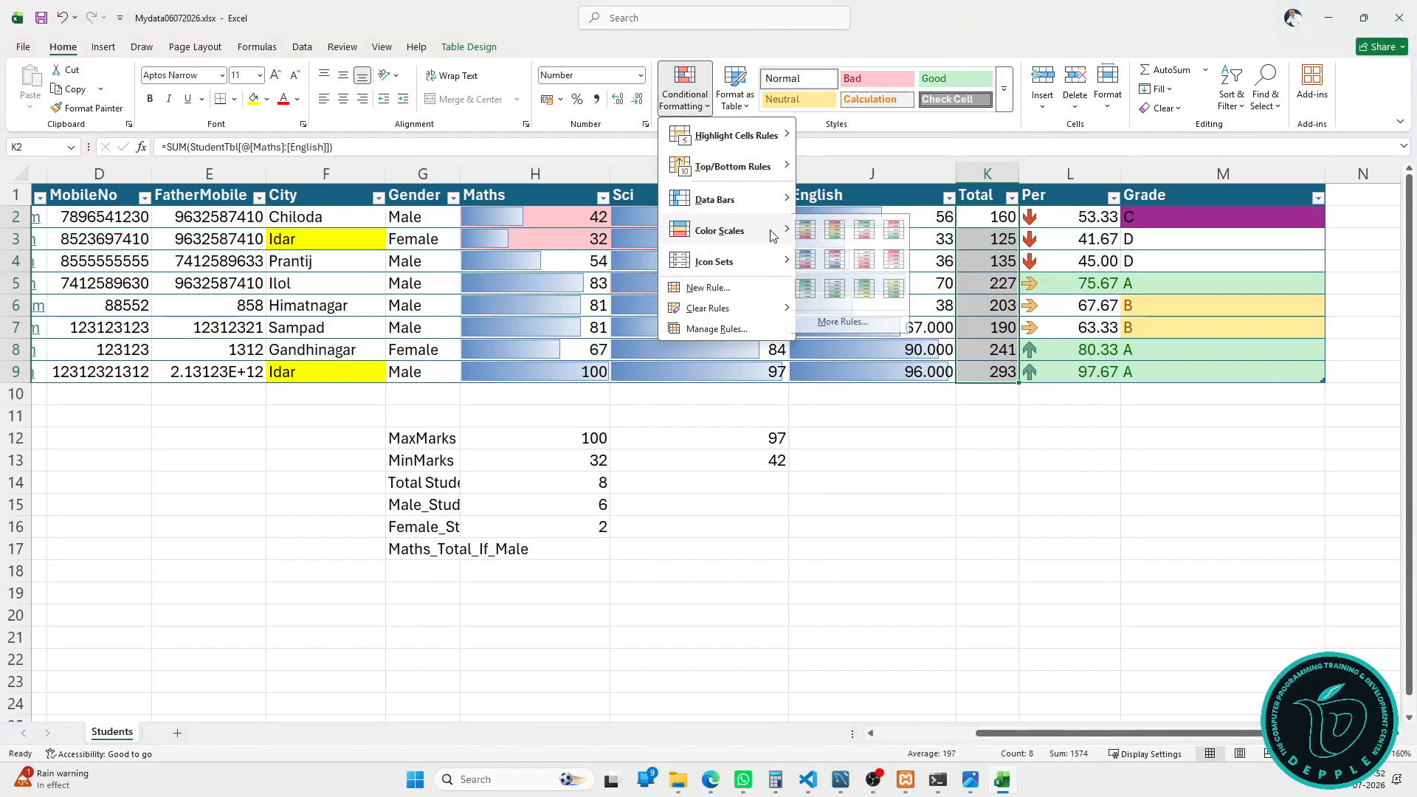
{"action": "left_click", "coordinate": [839, 232]}
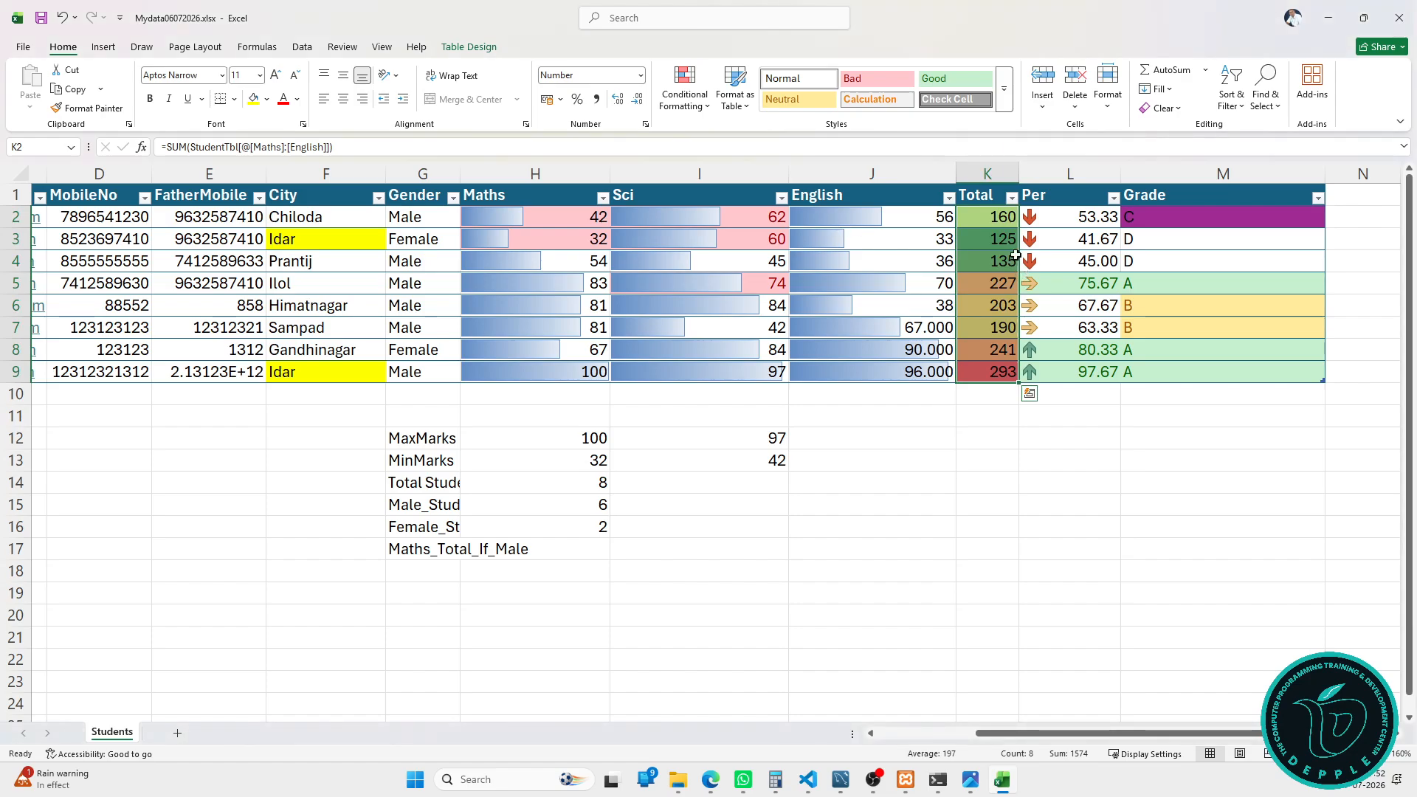
Step: Reopen the conditional formatting menu, close it without changes, and select cell J2
{"action": "left_click", "coordinate": [685, 106]}
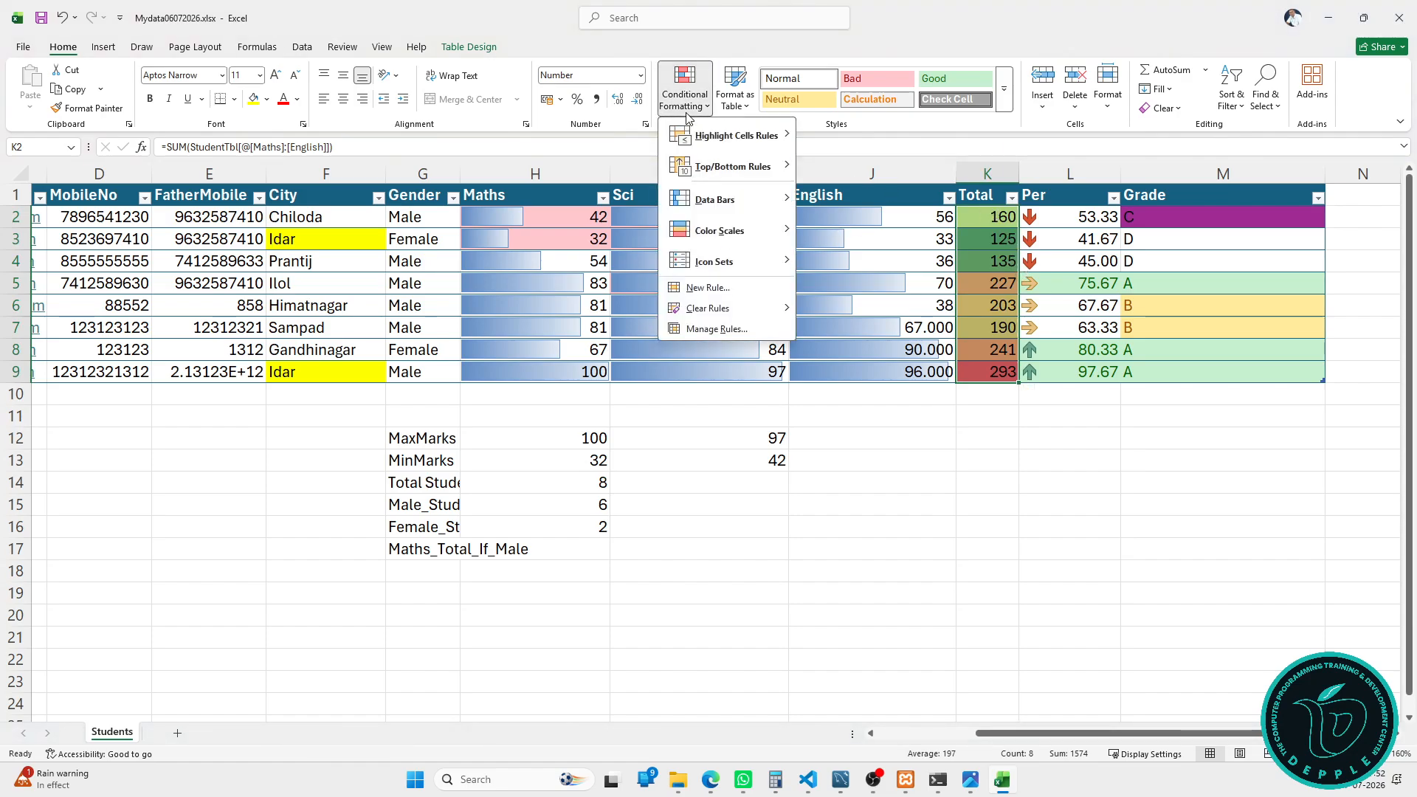
{"action": "left_click", "coordinate": [878, 225]}
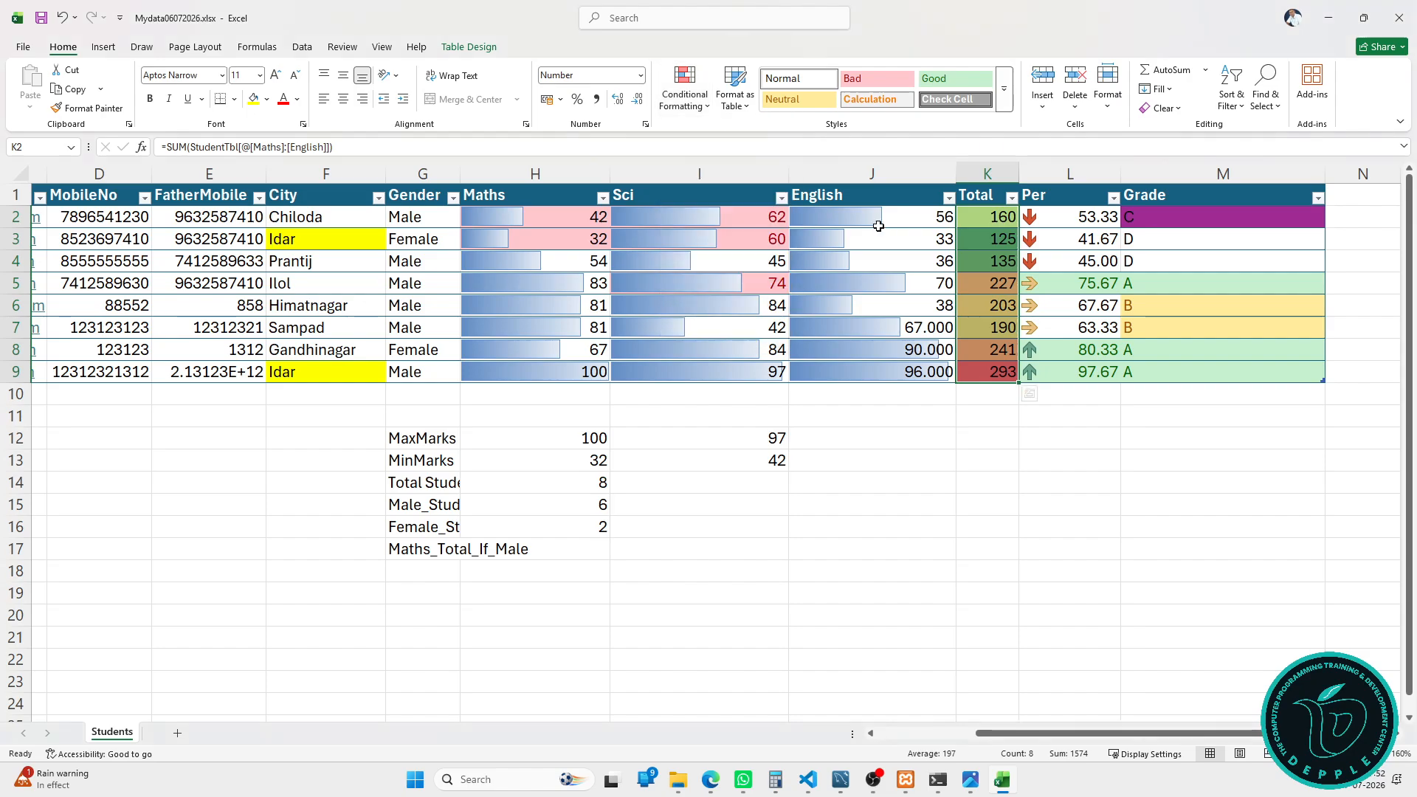
{"action": "left_click", "coordinate": [878, 226]}
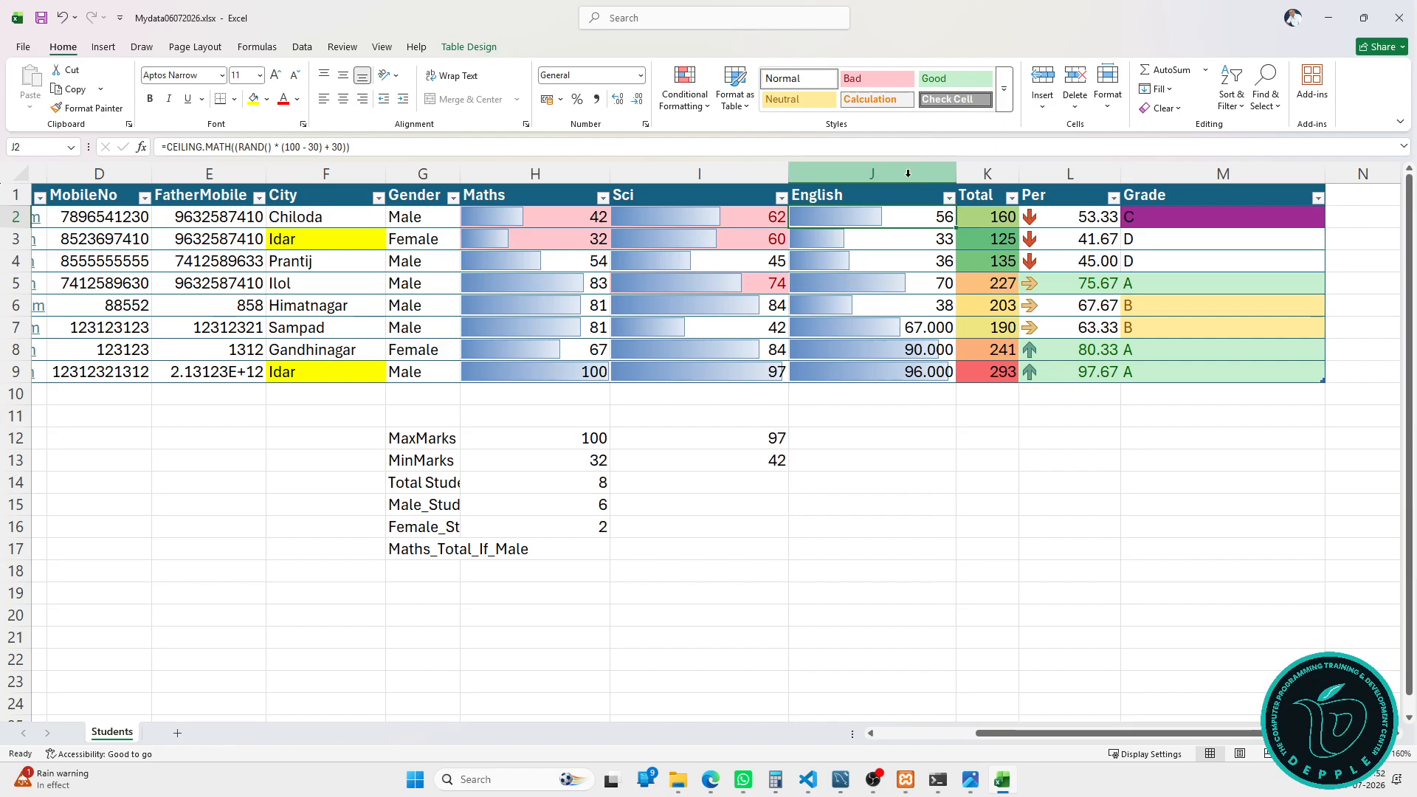
{"action": "left_click", "coordinate": [684, 93]}
{"action": "left_click", "coordinate": [775, 330]}
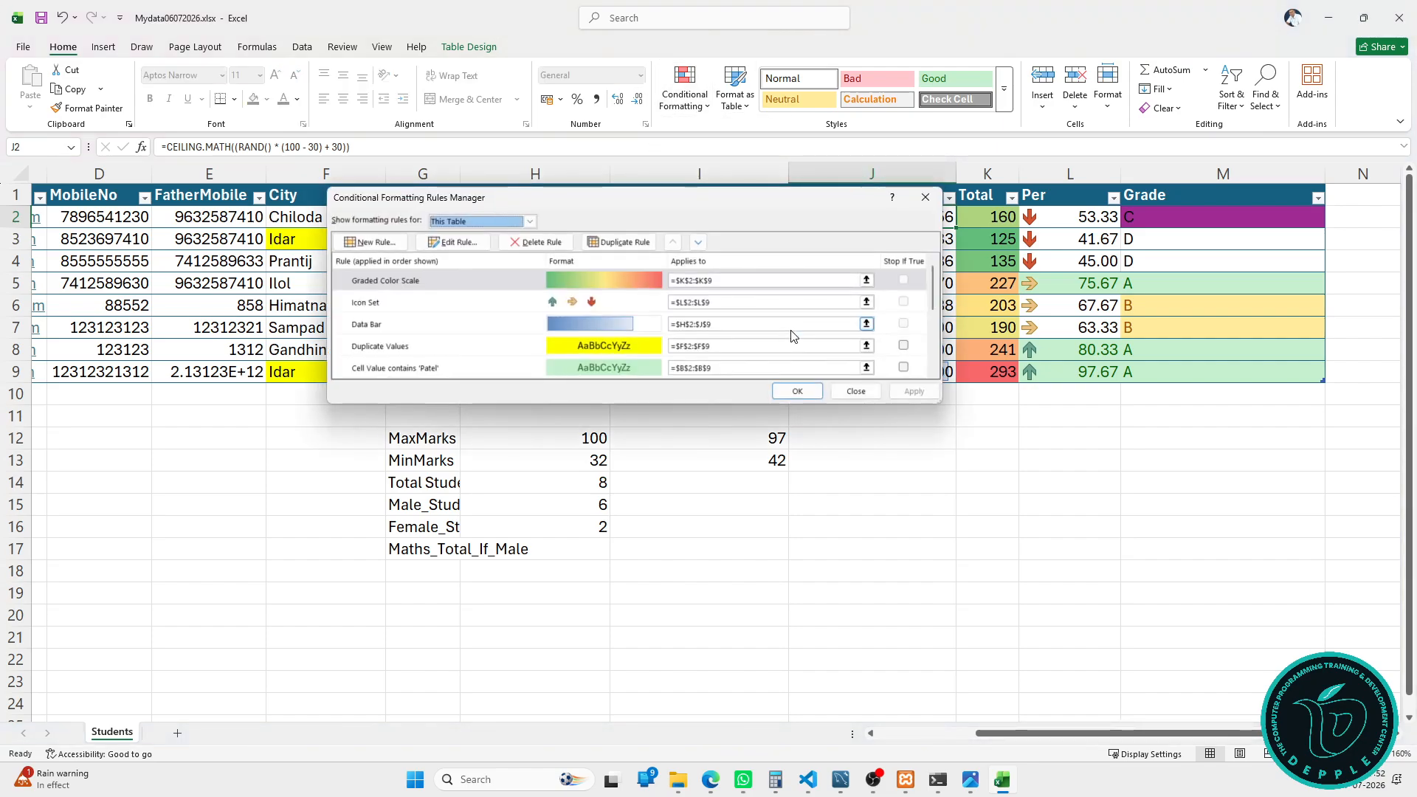
{"action": "scroll", "coordinate": [596, 307], "scroll_direction": "down", "scroll_amount": 3}
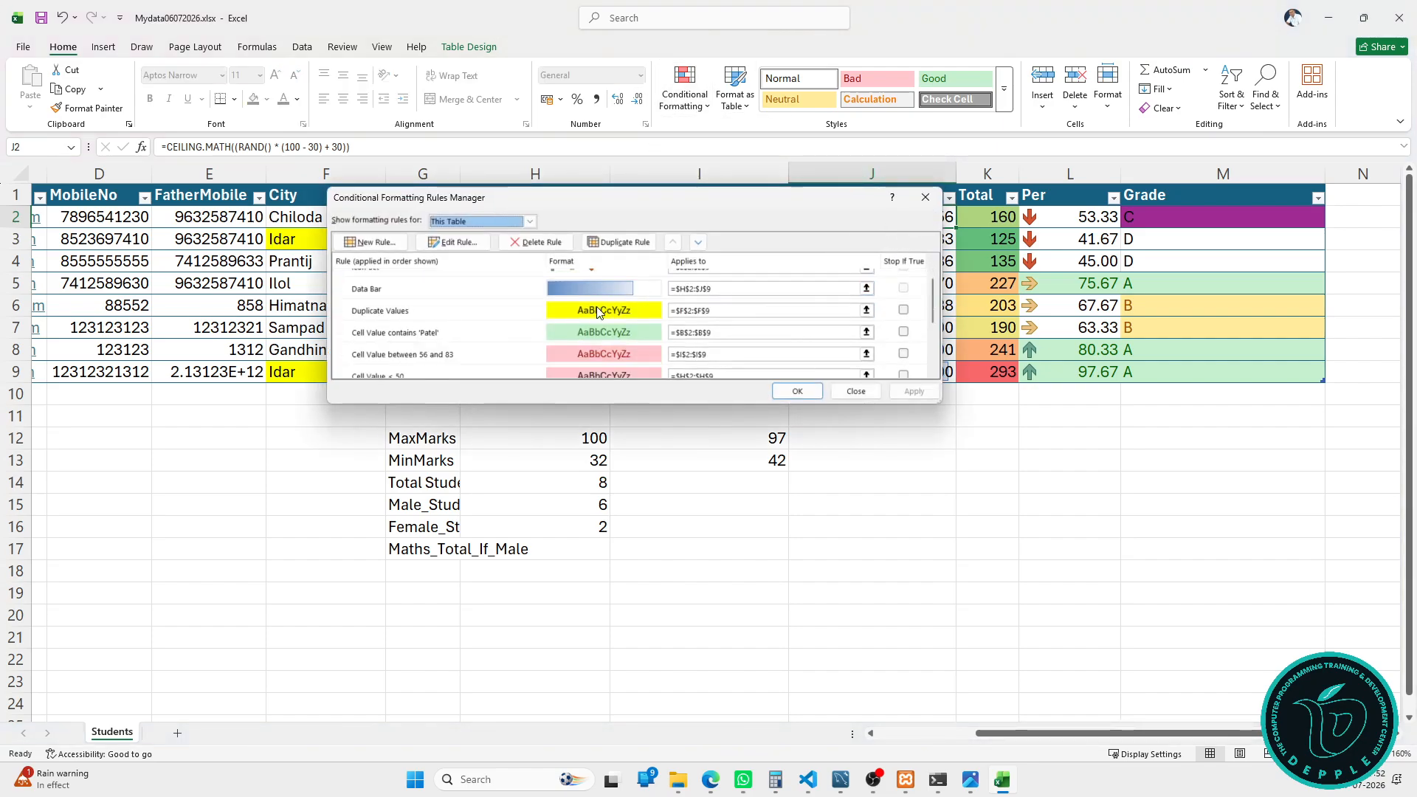
{"action": "scroll", "coordinate": [596, 307], "scroll_direction": "up", "scroll_amount": 3}
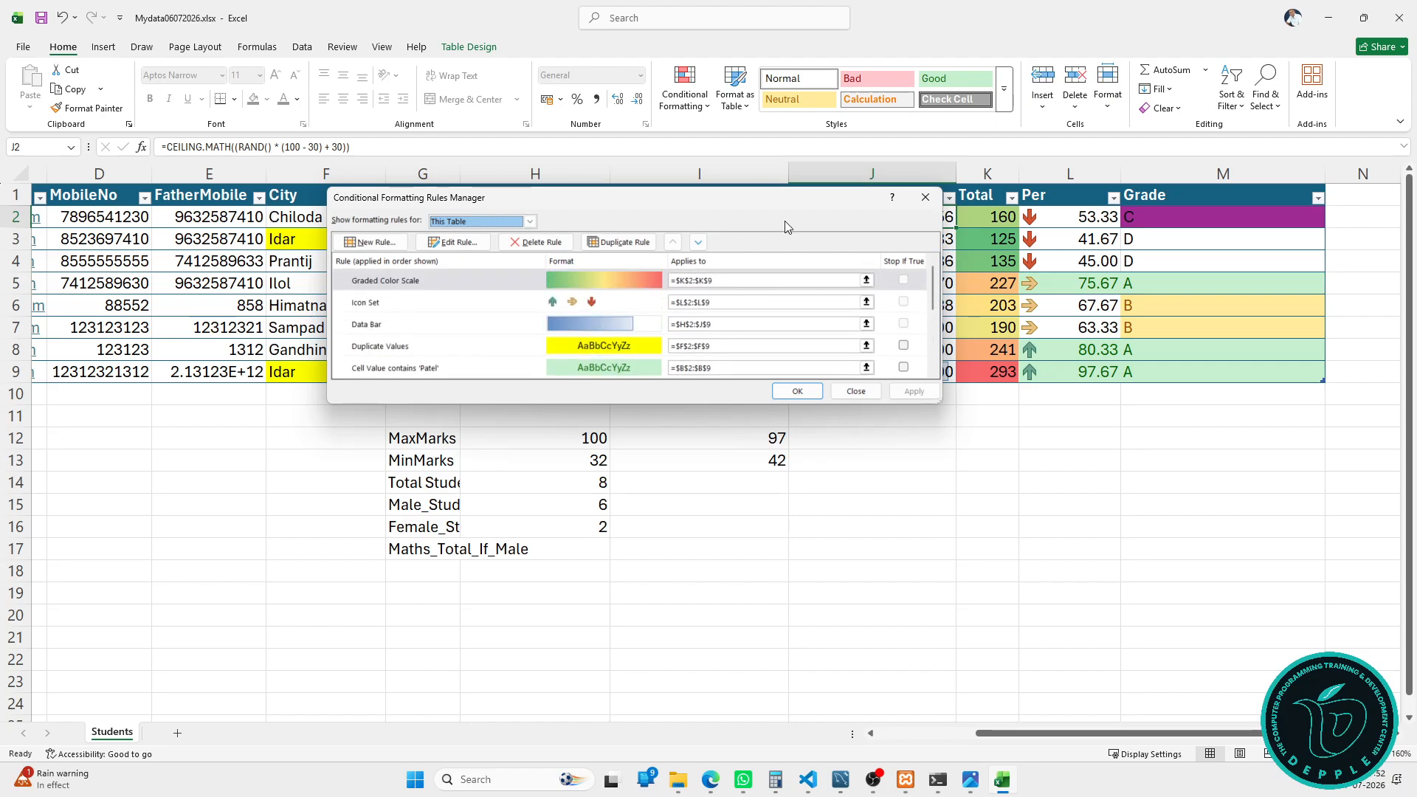
{"action": "left_click", "coordinate": [925, 197]}
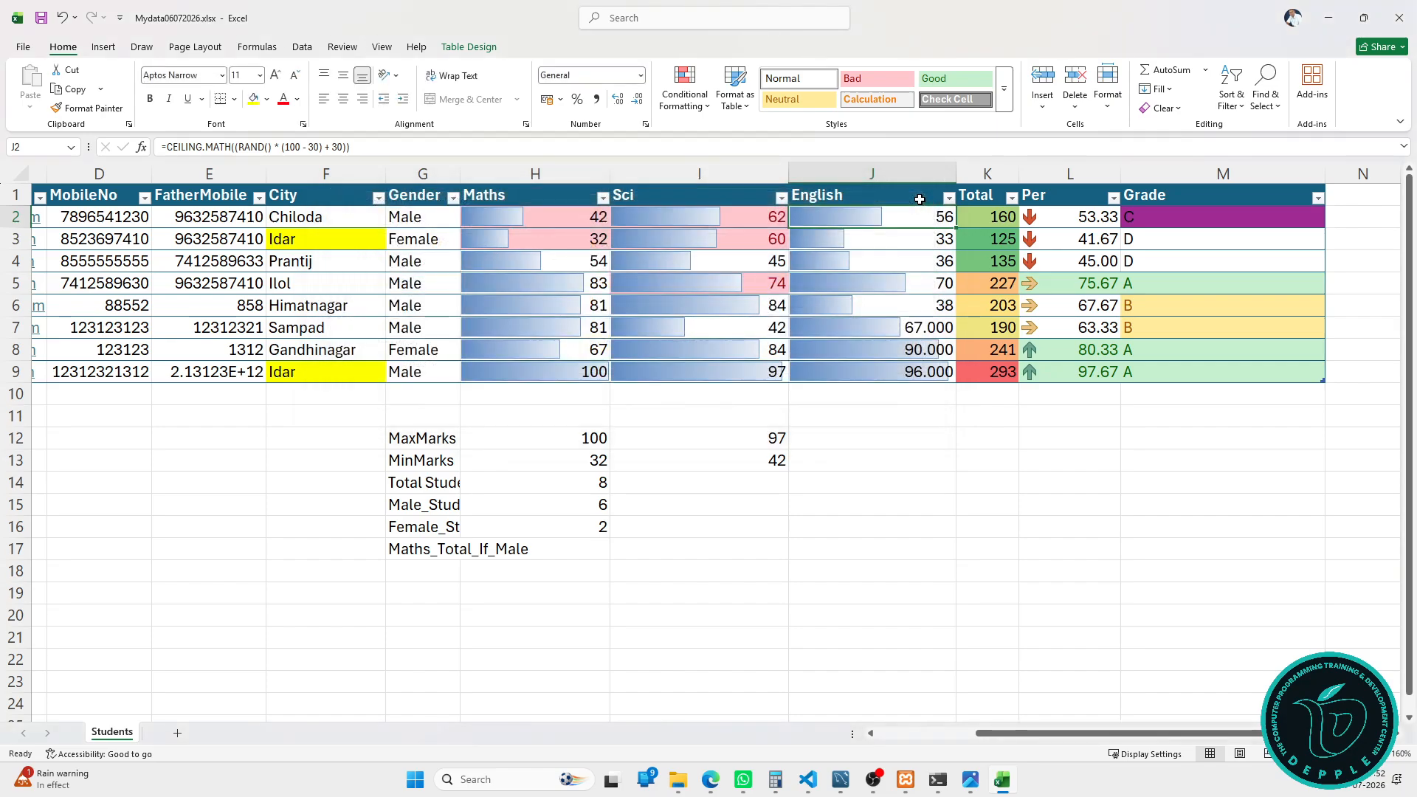
{"action": "left_click", "coordinate": [685, 88]}
{"action": "left_click", "coordinate": [720, 289]}
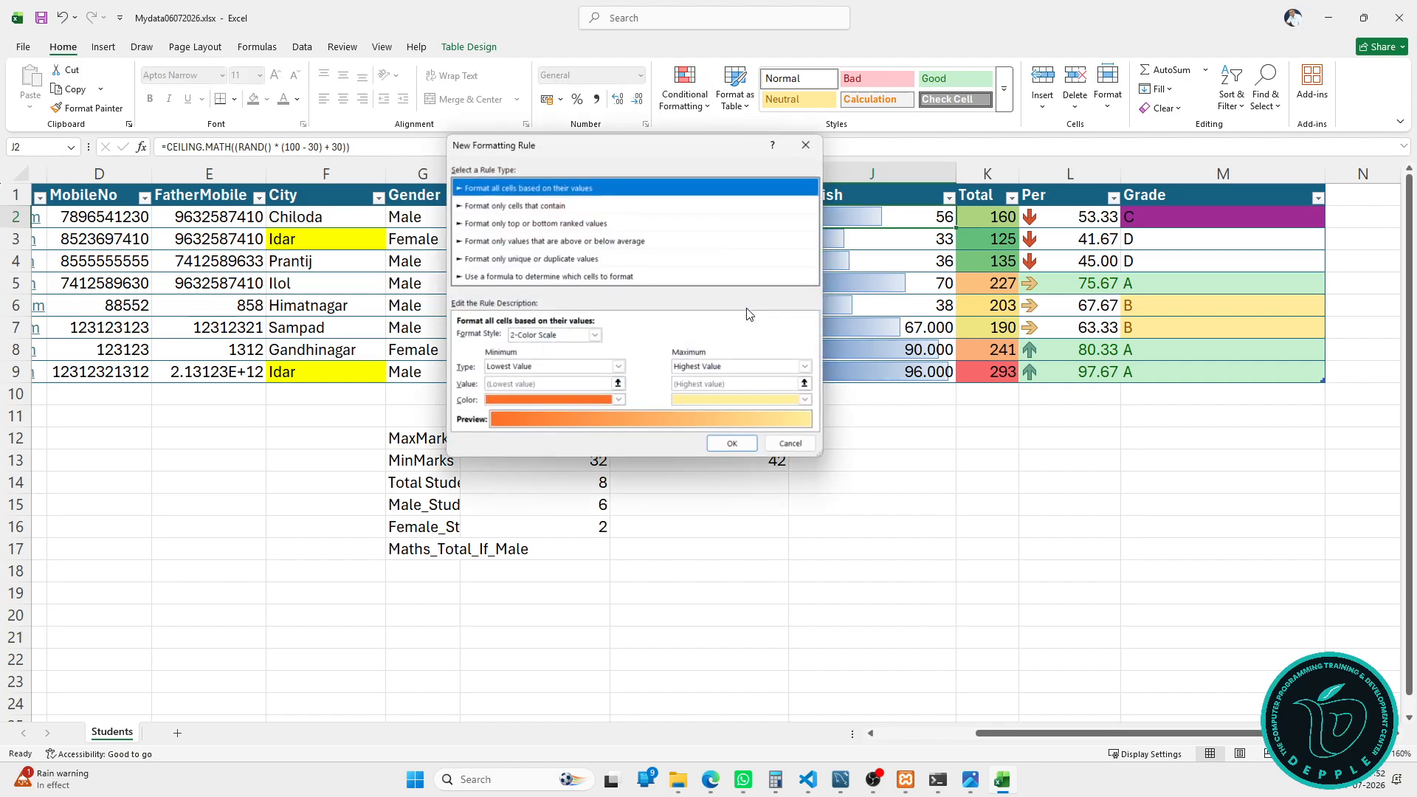
{"action": "left_click", "coordinate": [644, 278]}
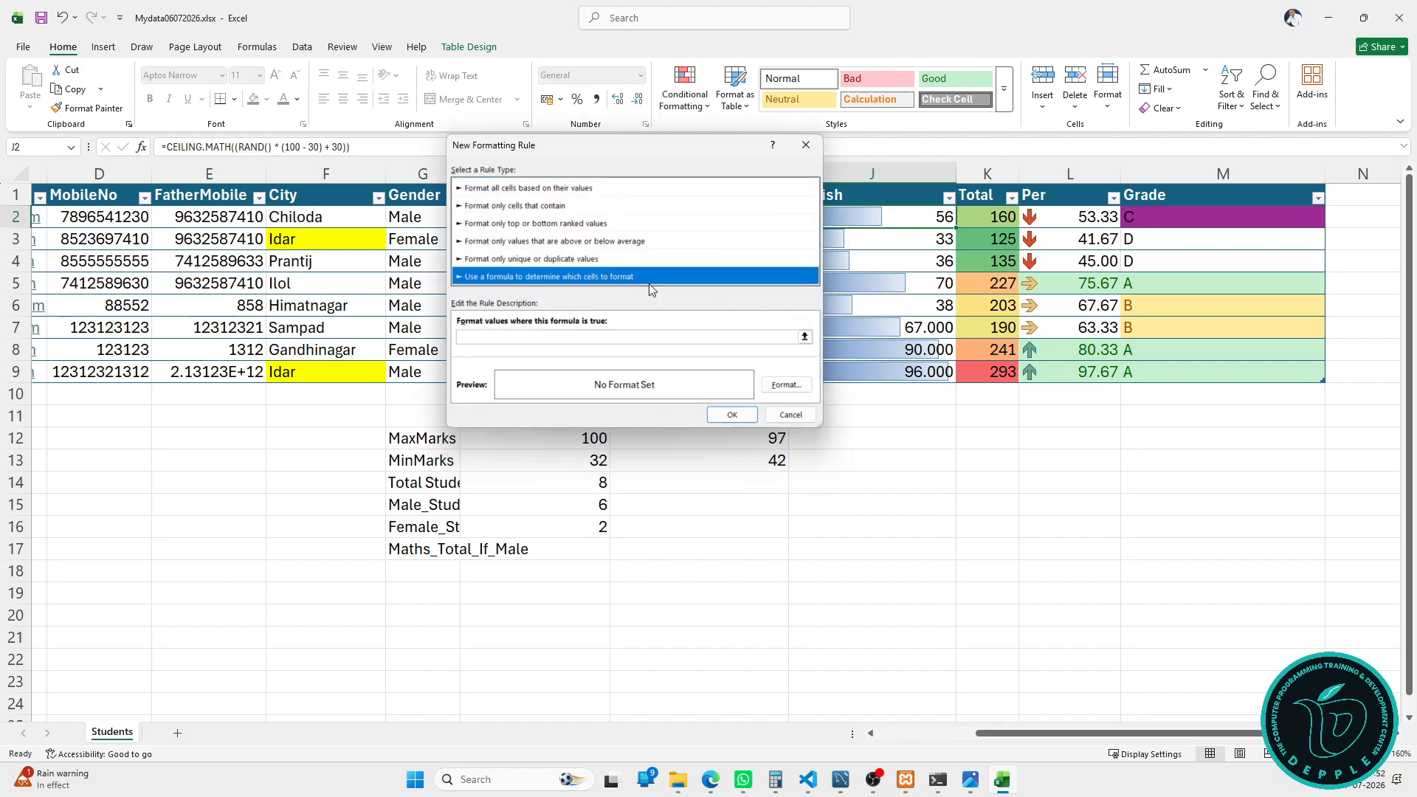
{"action": "left_click", "coordinate": [606, 260]}
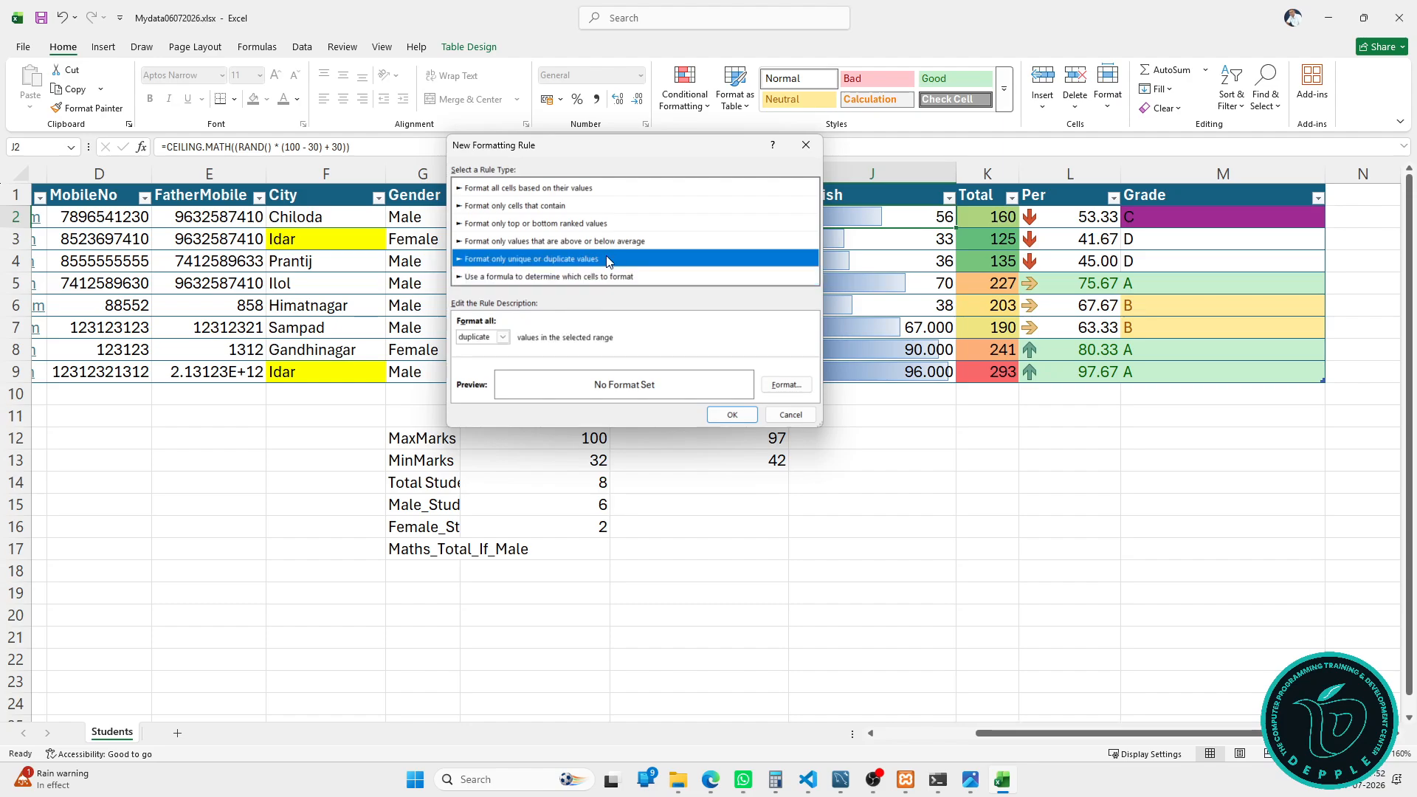
{"action": "left_click", "coordinate": [611, 245]}
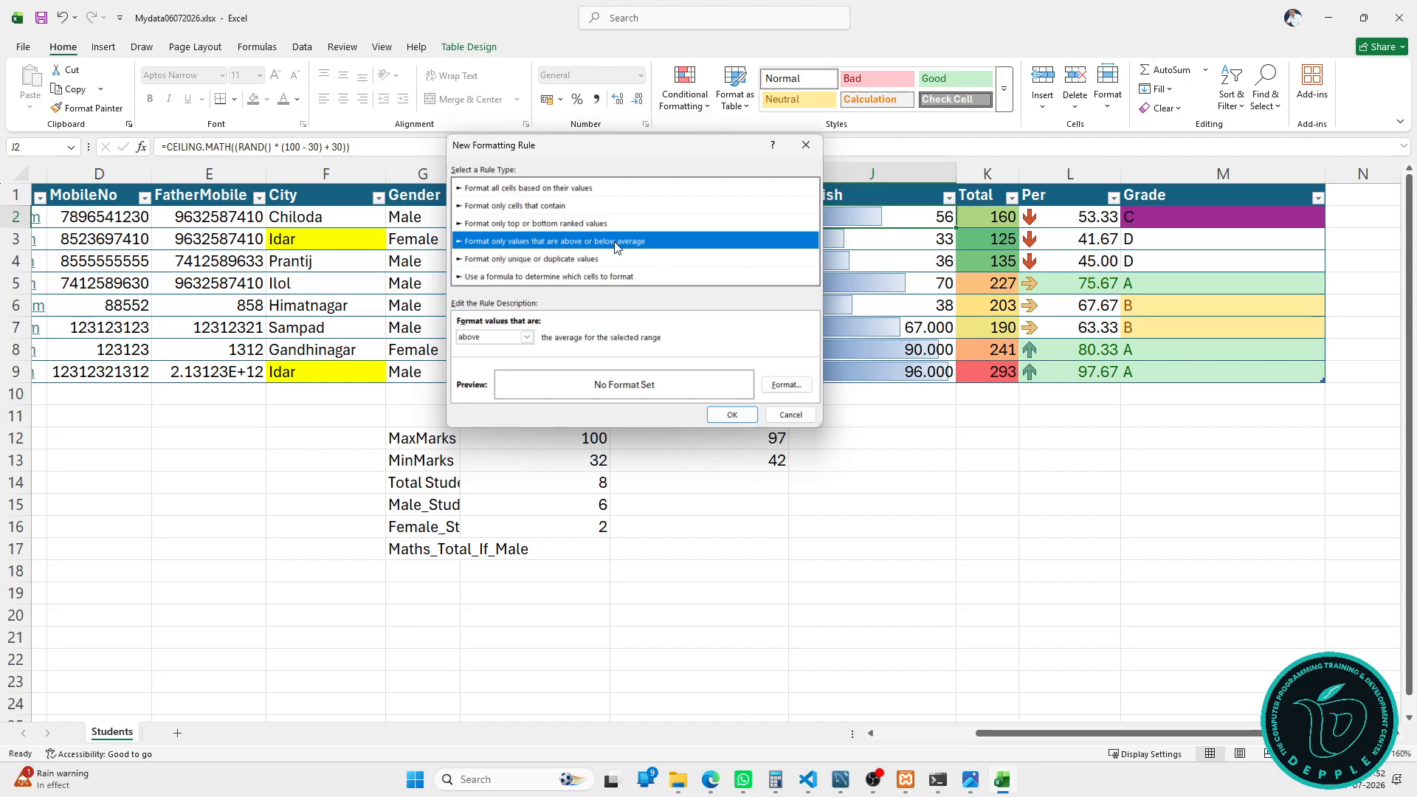
{"action": "left_click", "coordinate": [591, 221]}
{"action": "left_click", "coordinate": [575, 206]}
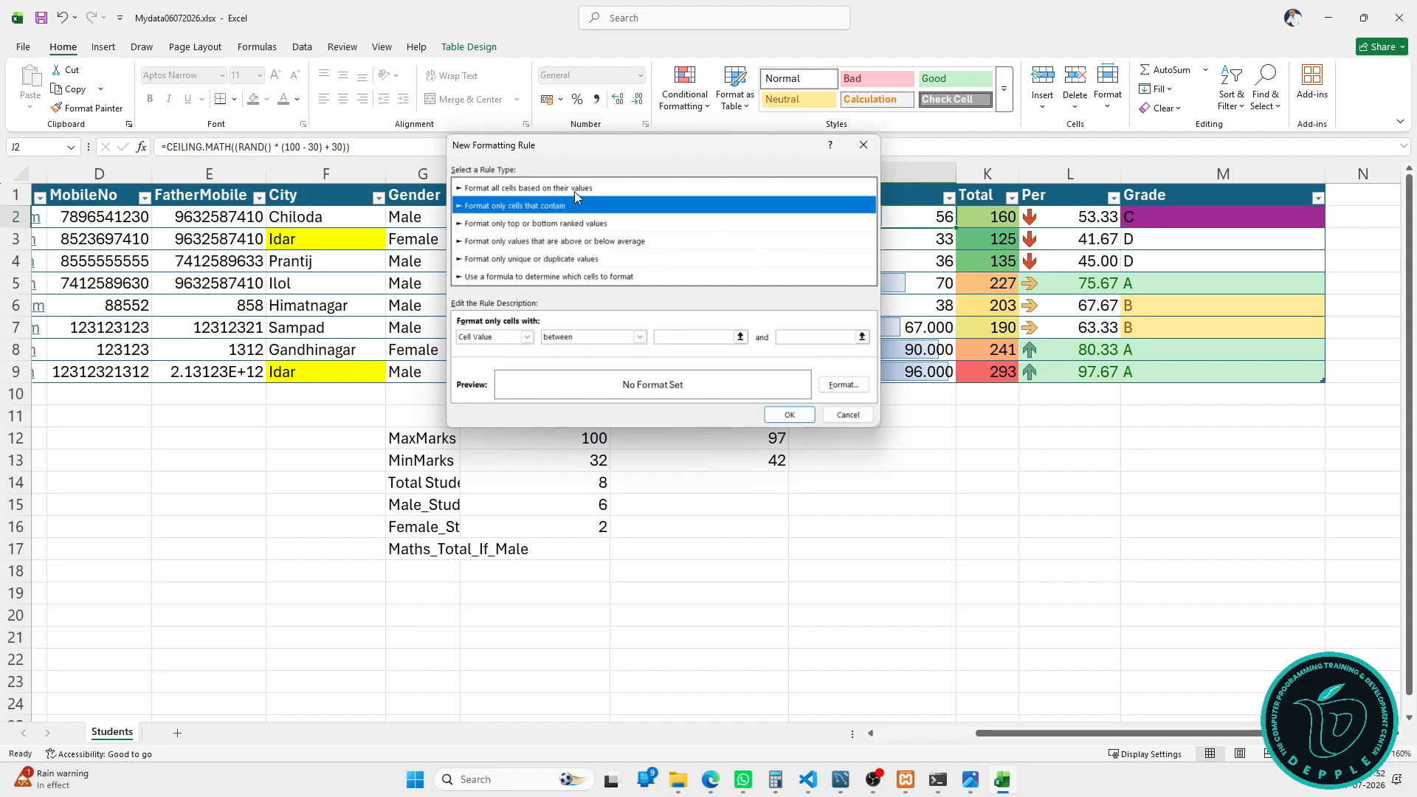
{"action": "left_click", "coordinate": [574, 190]}
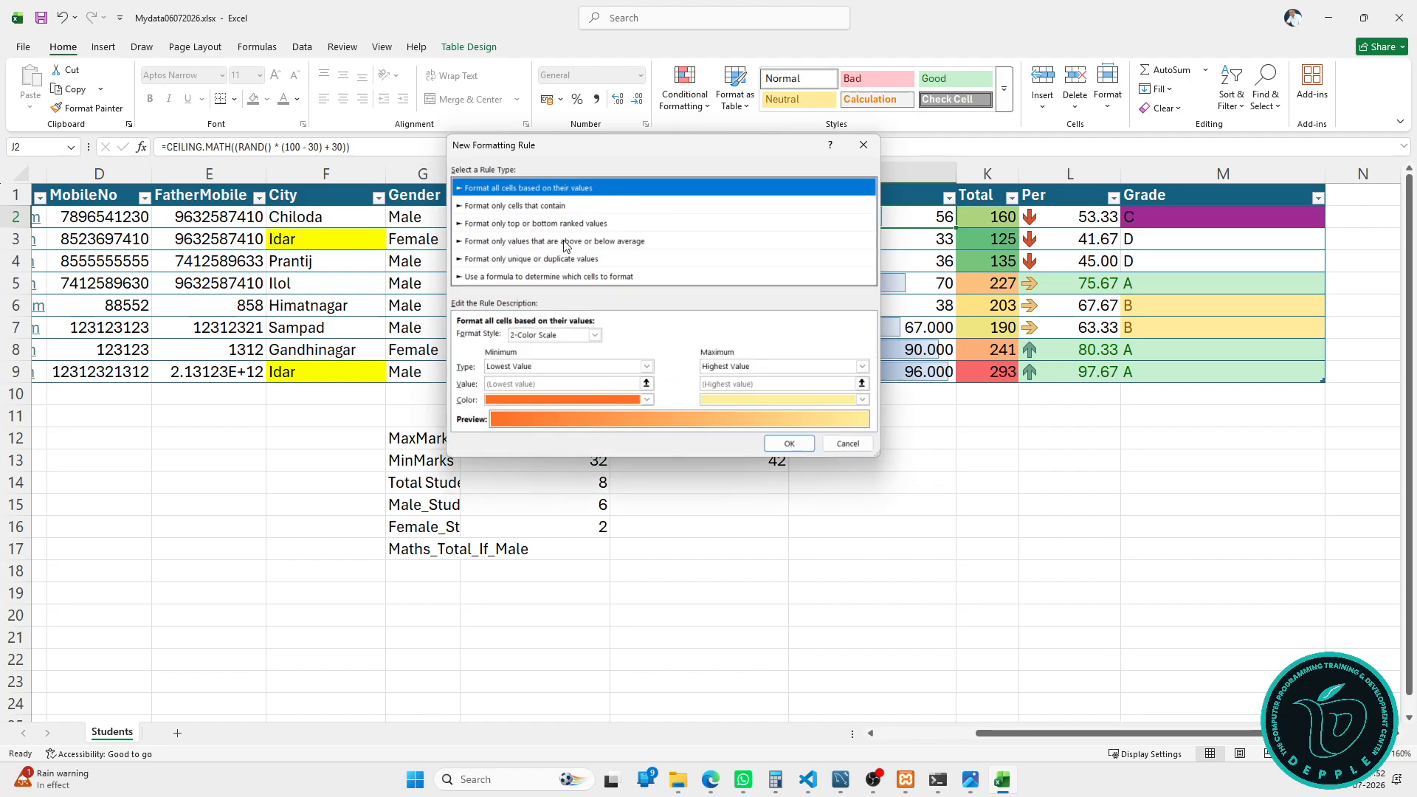
{"action": "left_click", "coordinate": [567, 244]}
{"action": "left_click", "coordinate": [564, 267]}
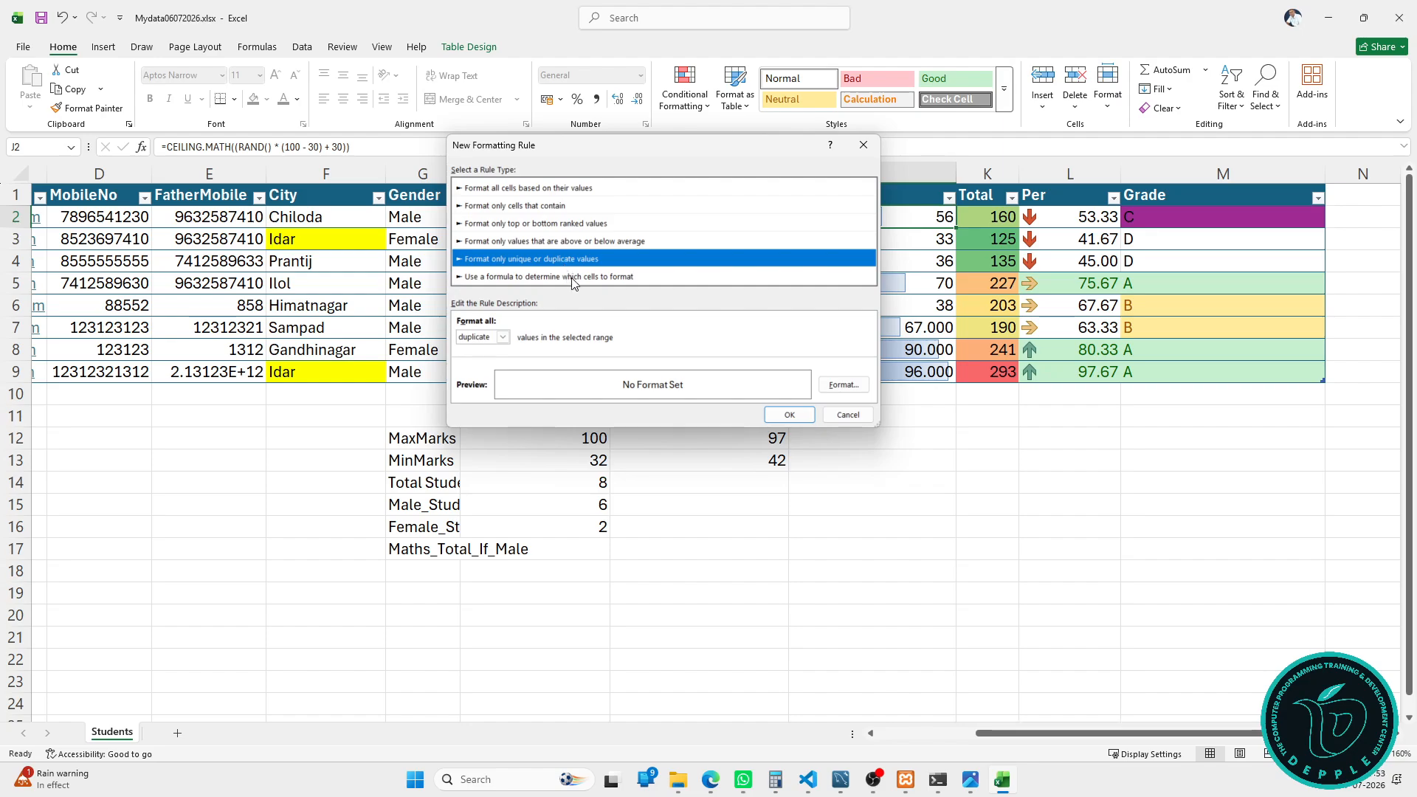
{"action": "left_click", "coordinate": [574, 278]}
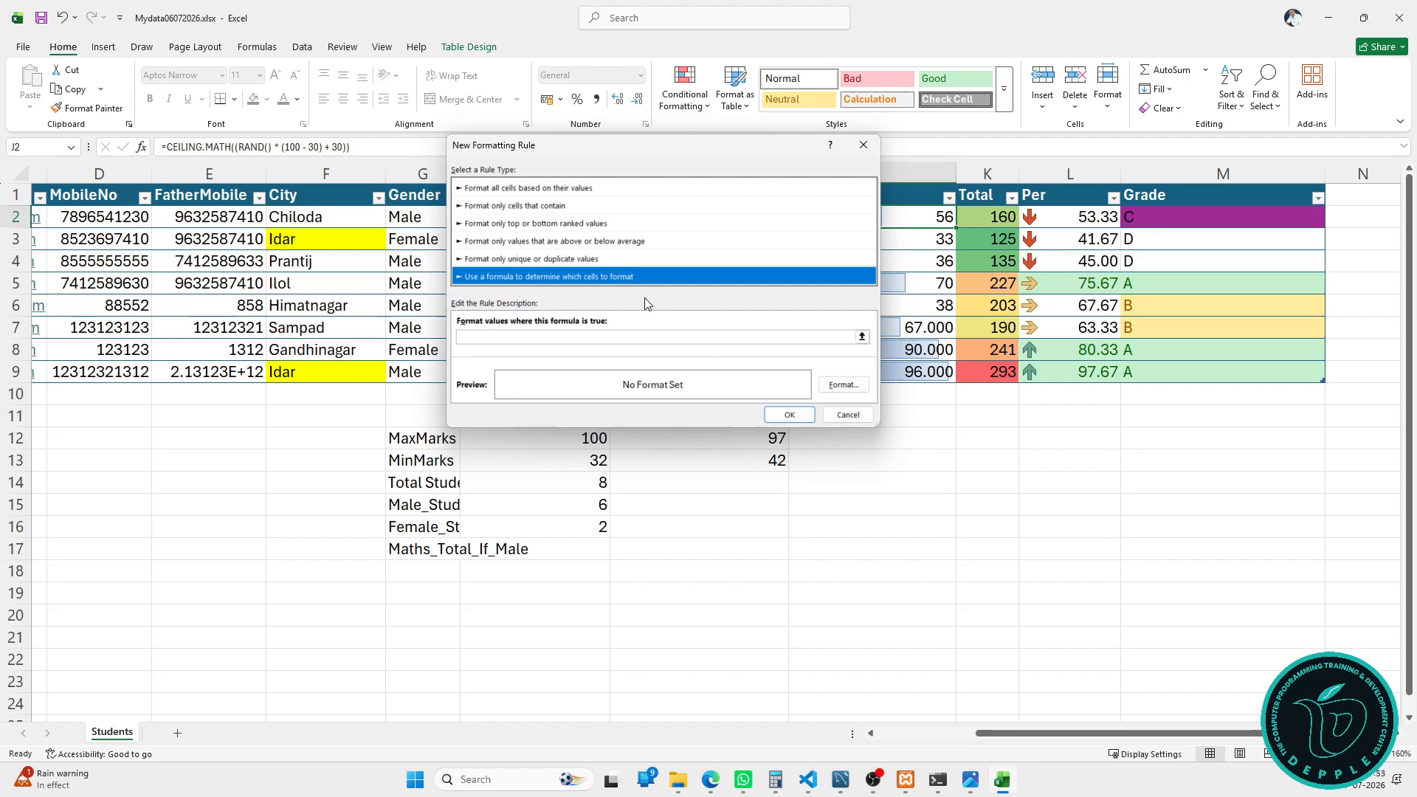
{"action": "left_click", "coordinate": [830, 412]}
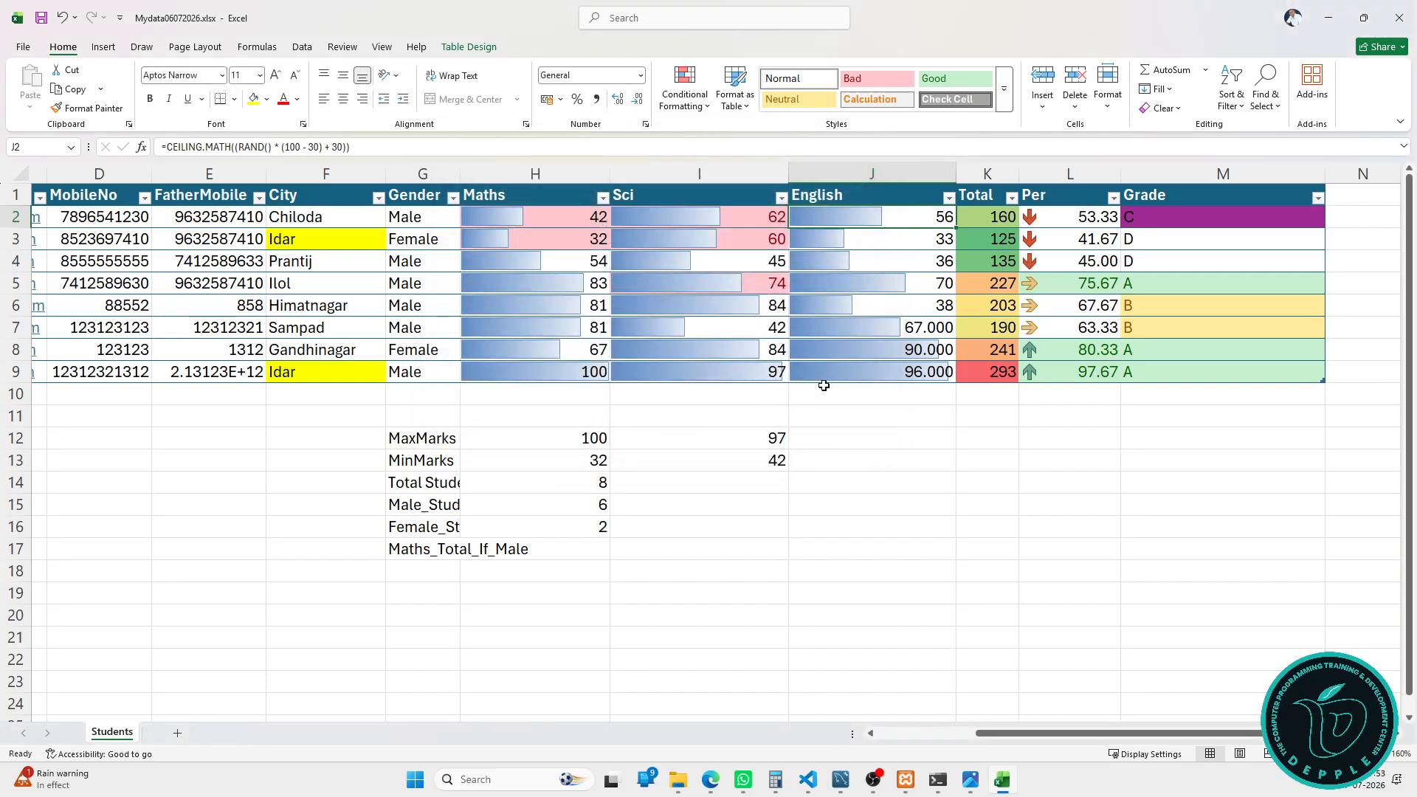
{"action": "left_click", "coordinate": [705, 110]}
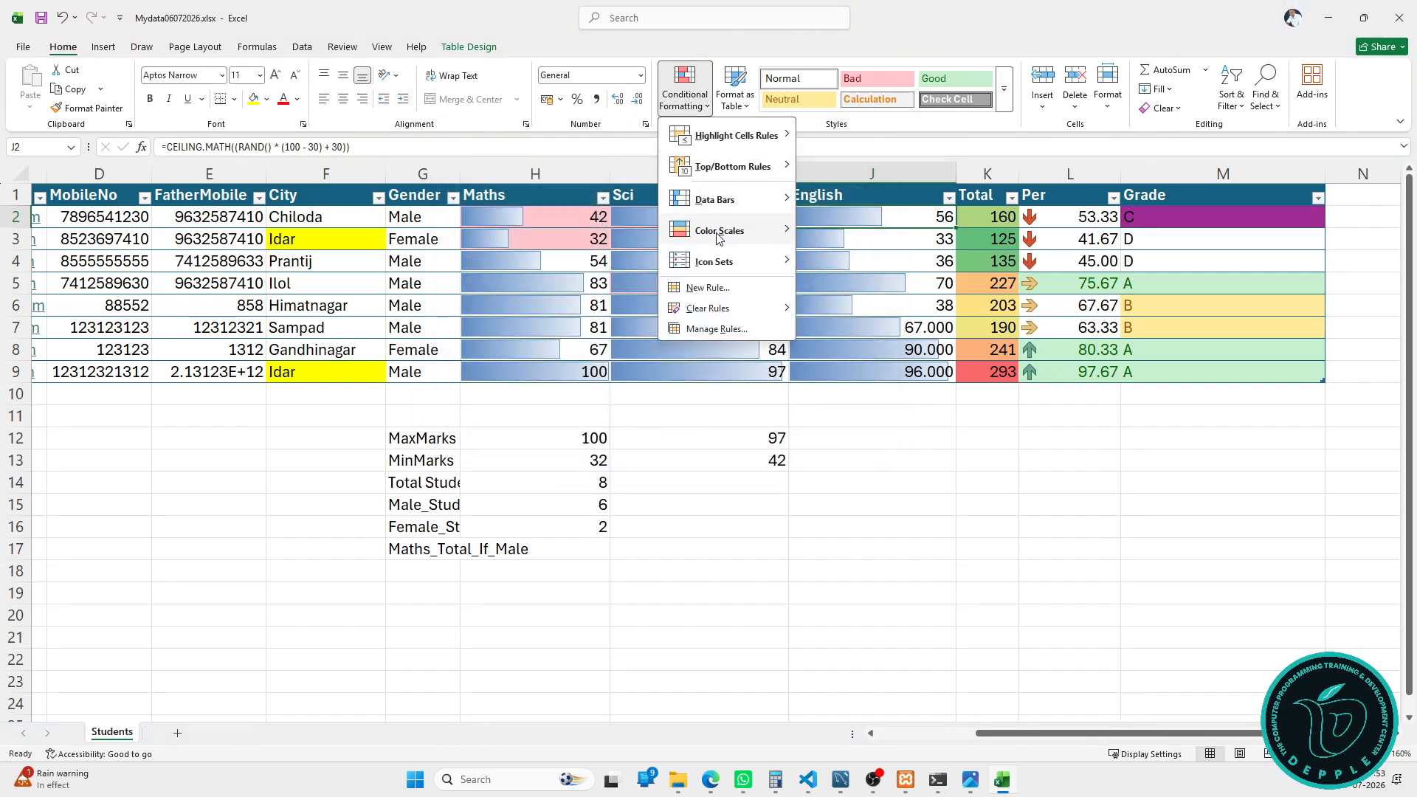
{"action": "mouse_move", "coordinate": [738, 310]}
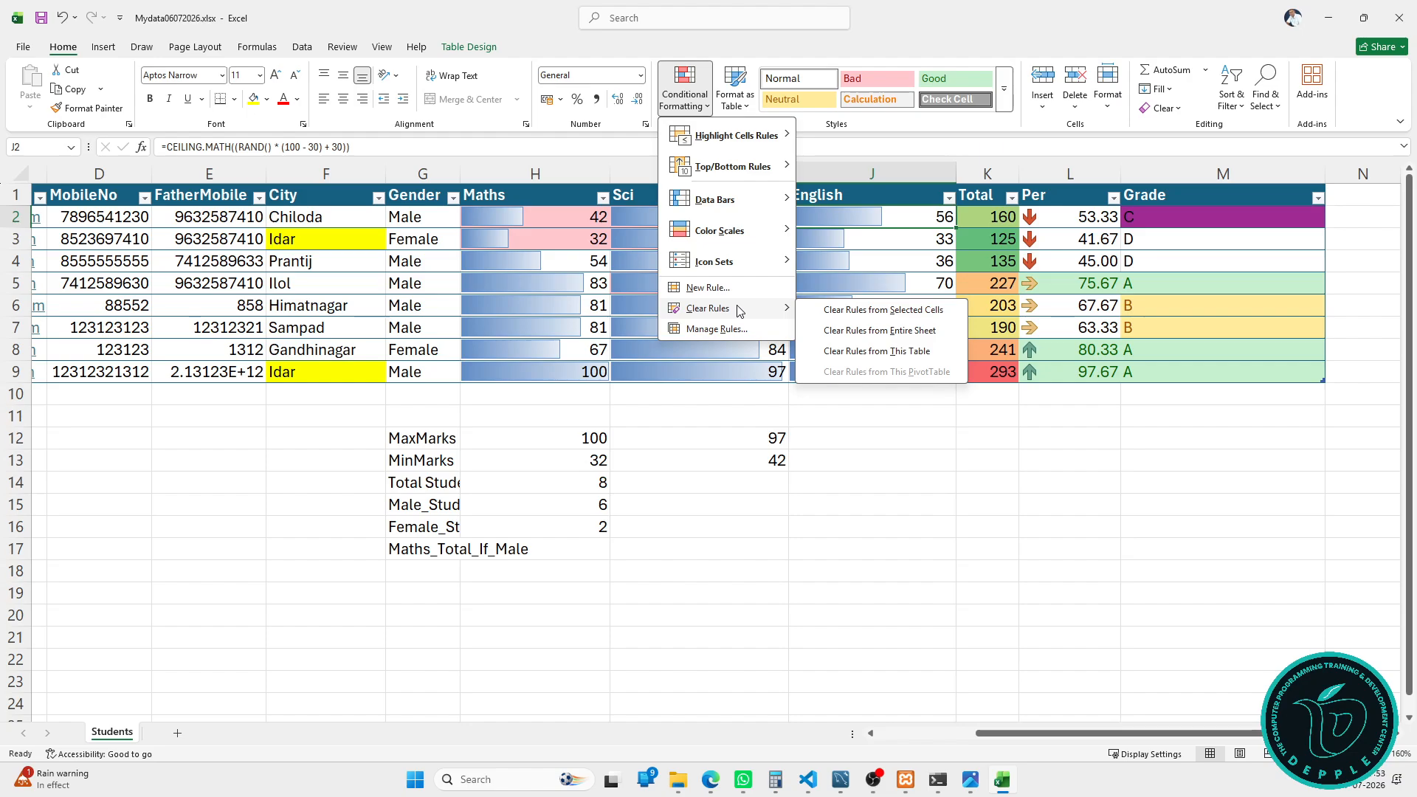
{"action": "left_click", "coordinate": [834, 407]}
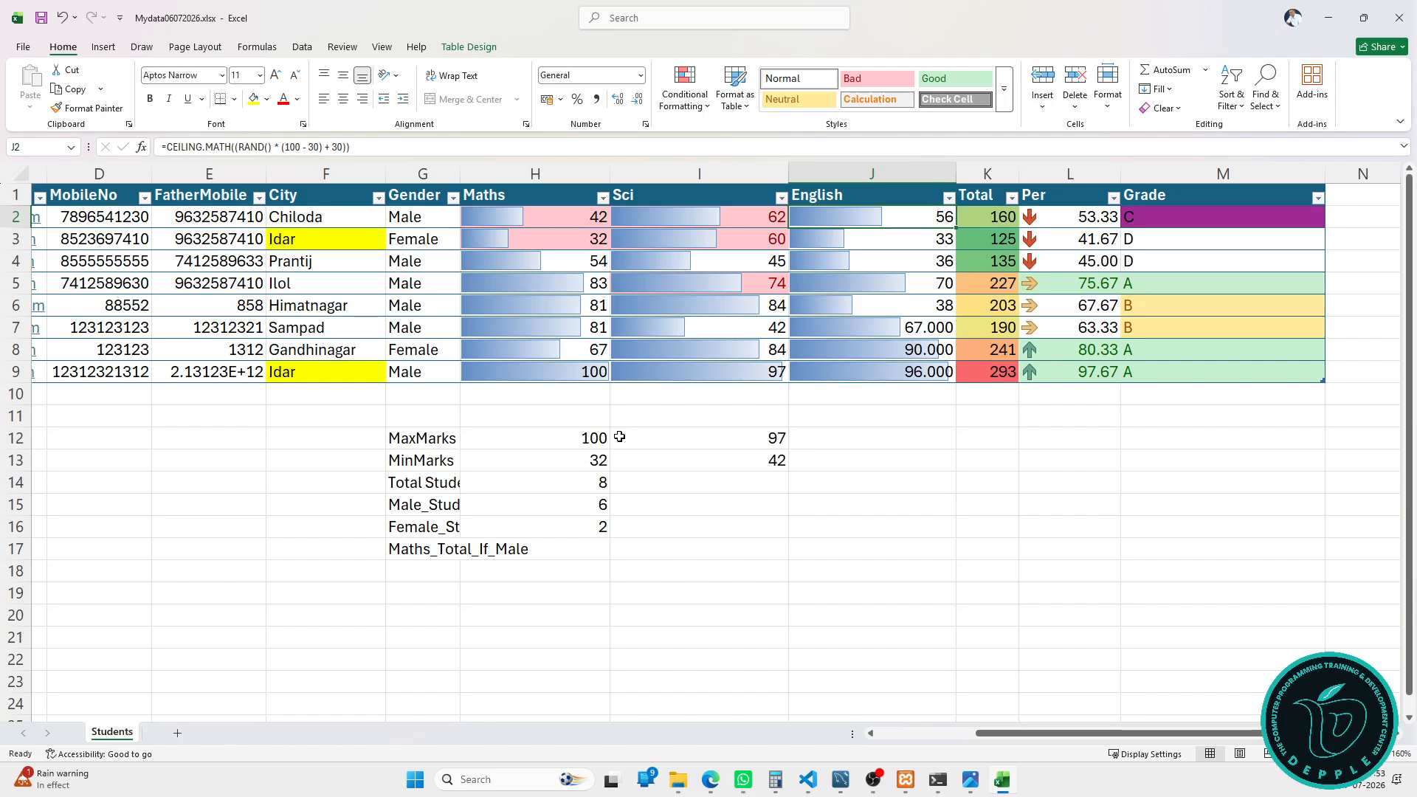
{"action": "left_click", "coordinate": [697, 107]}
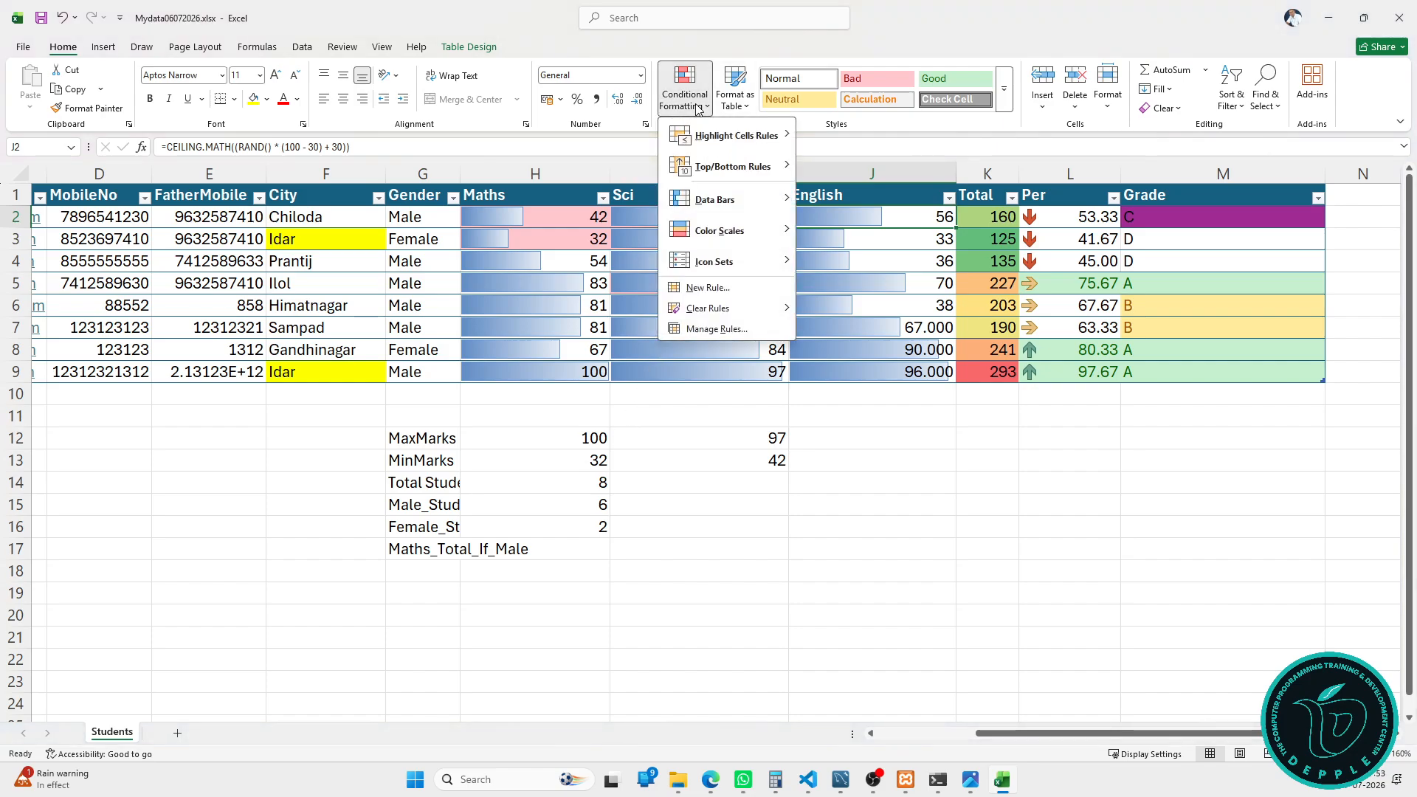
{"action": "left_click", "coordinate": [697, 108]}
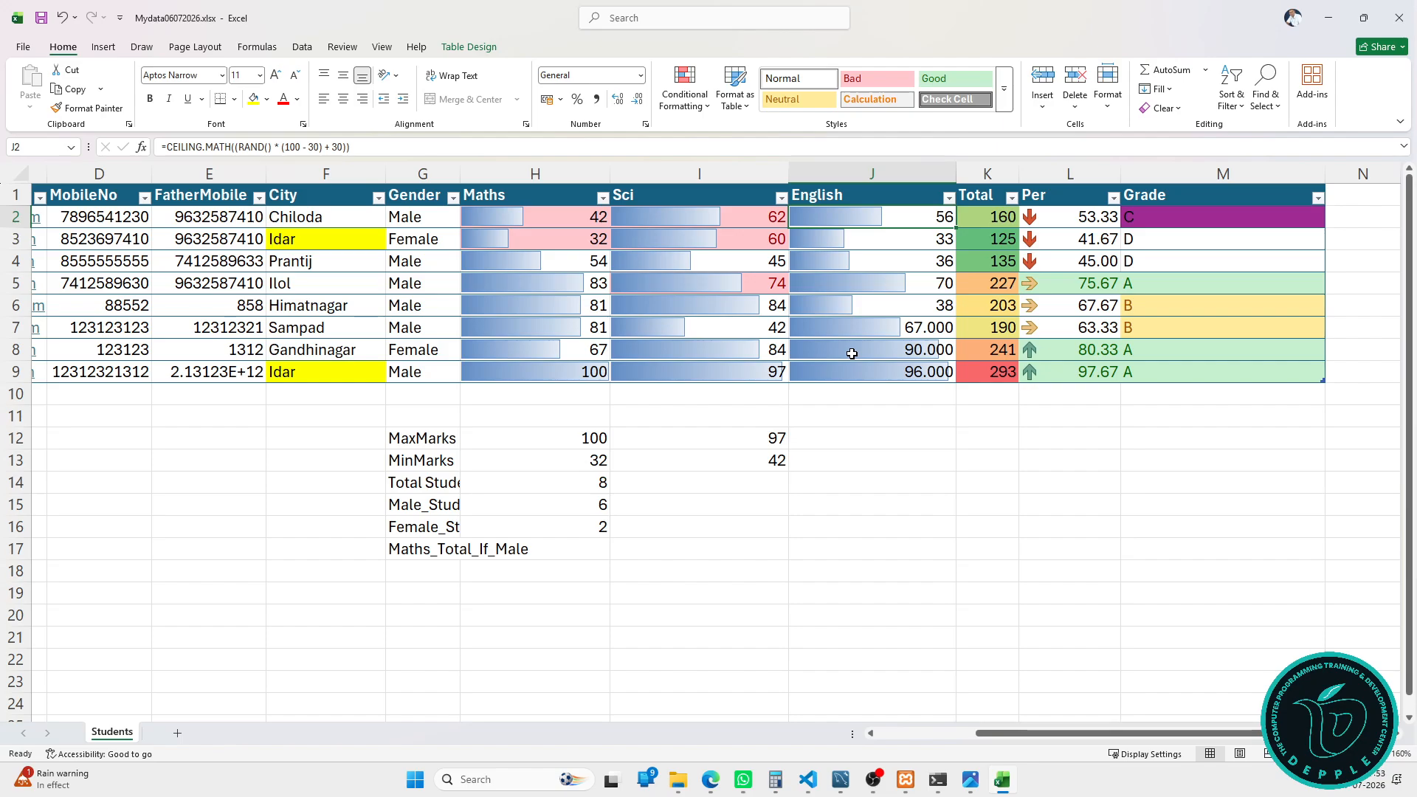